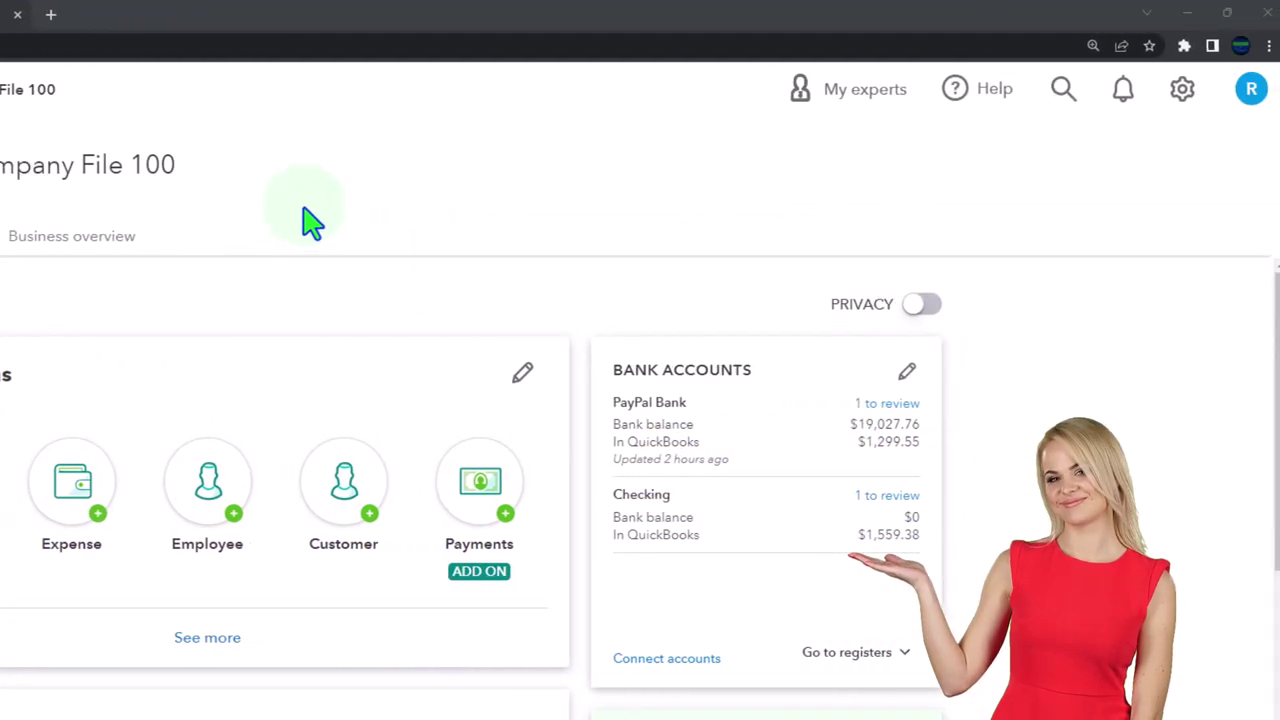
Step: Reload the Test Company File 100 tab, duplicate it, and go to the Reports page
left_click(1170, 115)
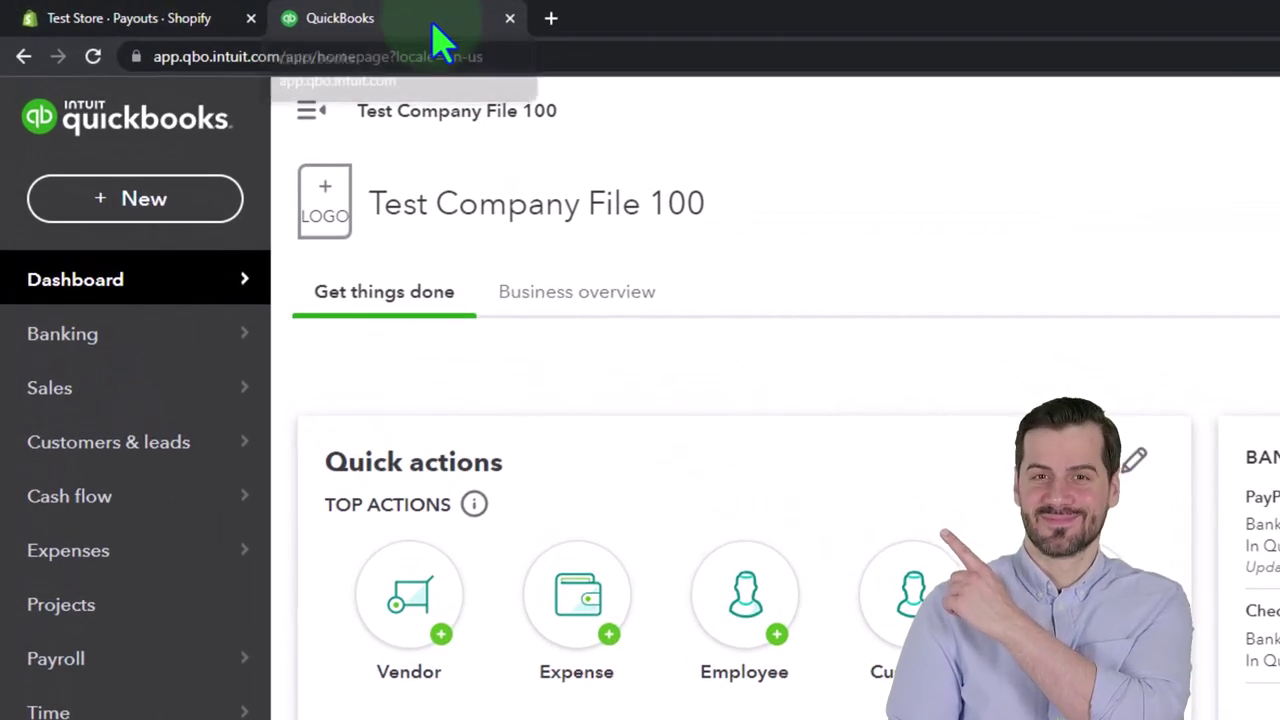
right_click(440, 38)
left_click(540, 158)
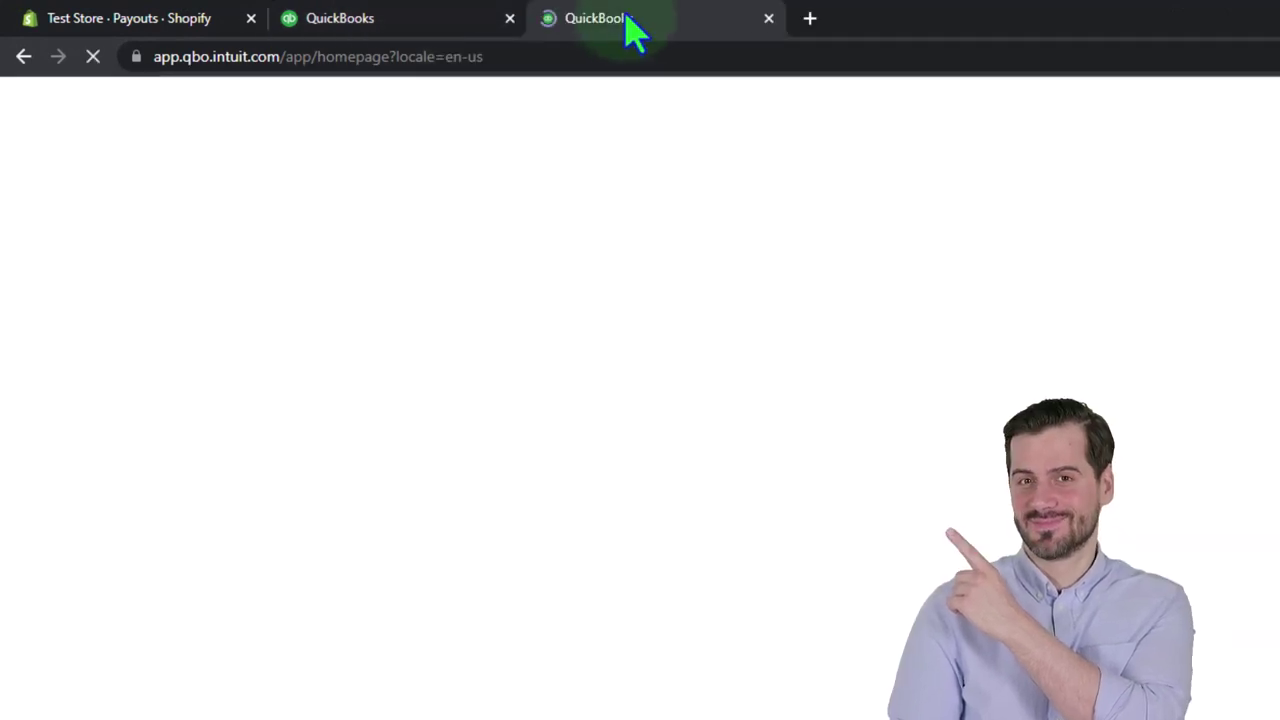
right_click(625, 18)
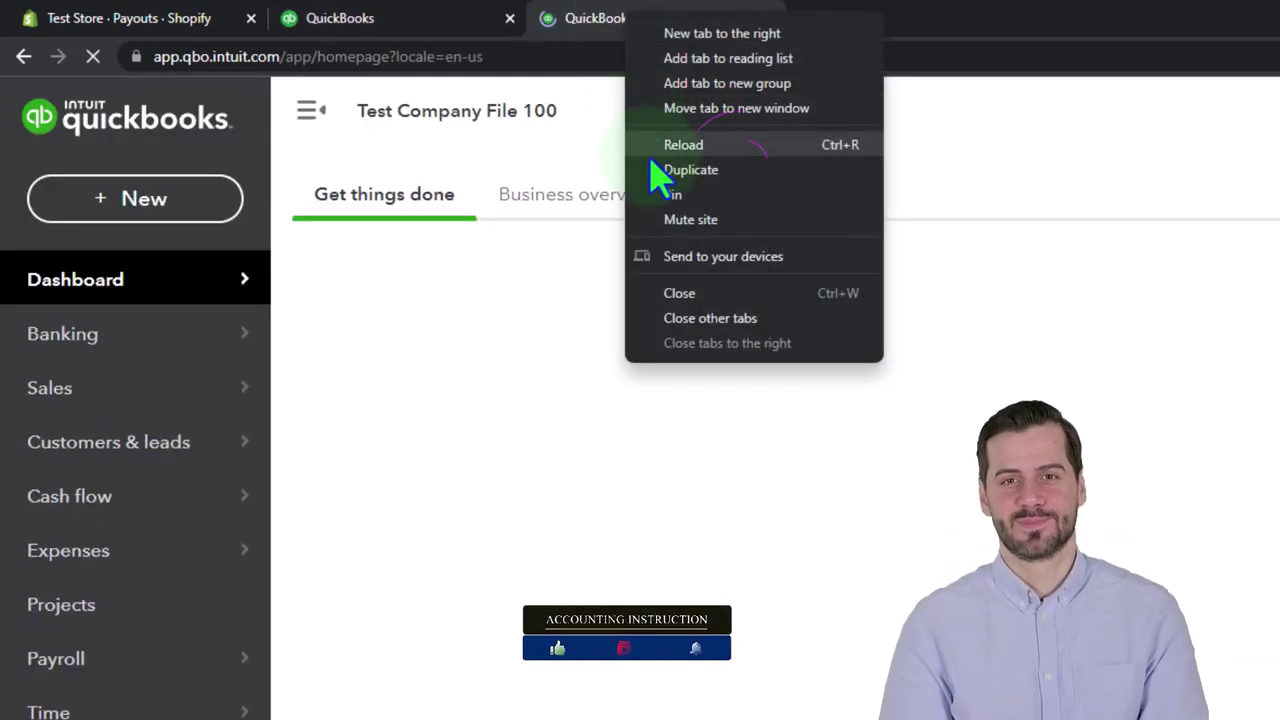
left_click(690, 170)
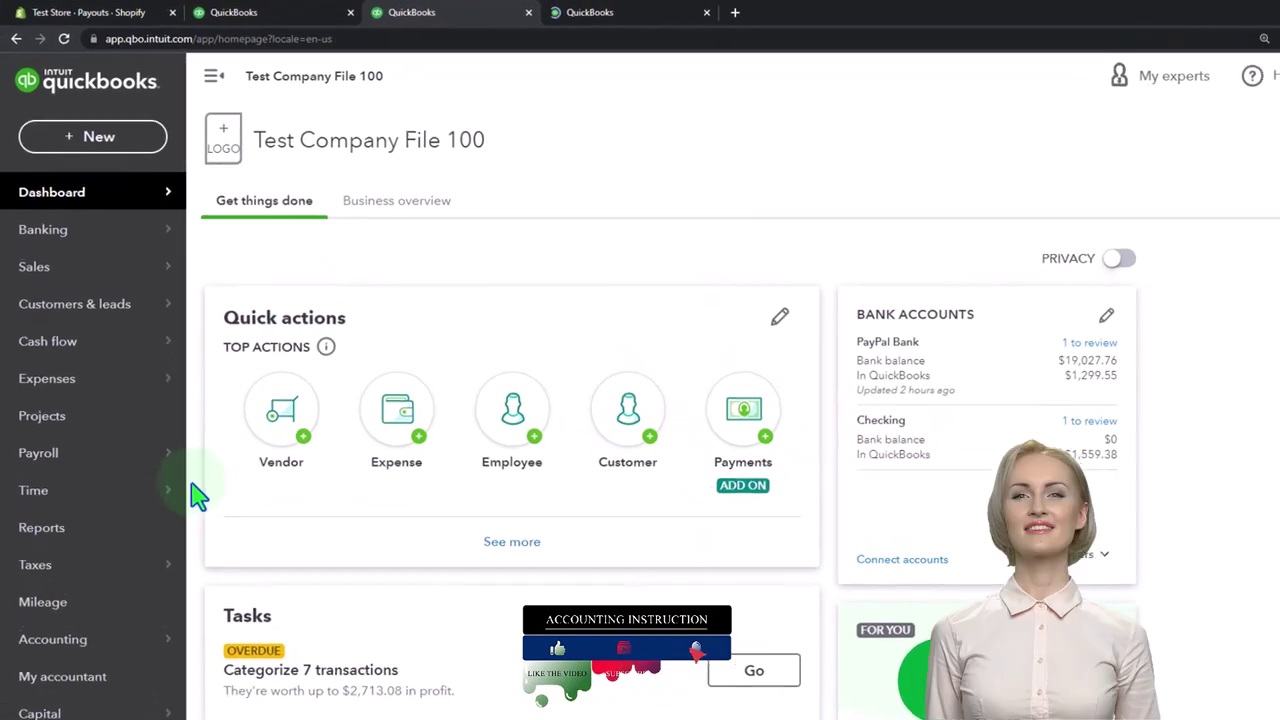
left_click(90, 530)
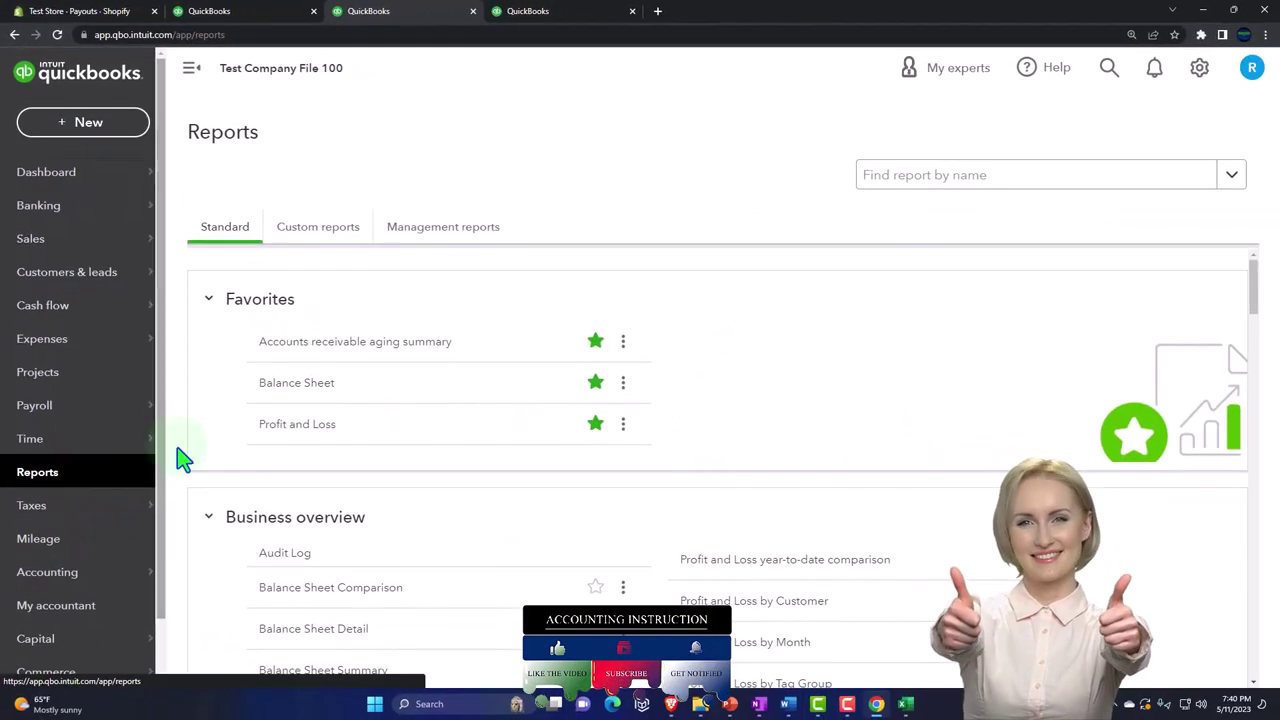
Step: Open the Balance Sheet in one tab and the Profit and Loss report in the other
left_click(270, 390)
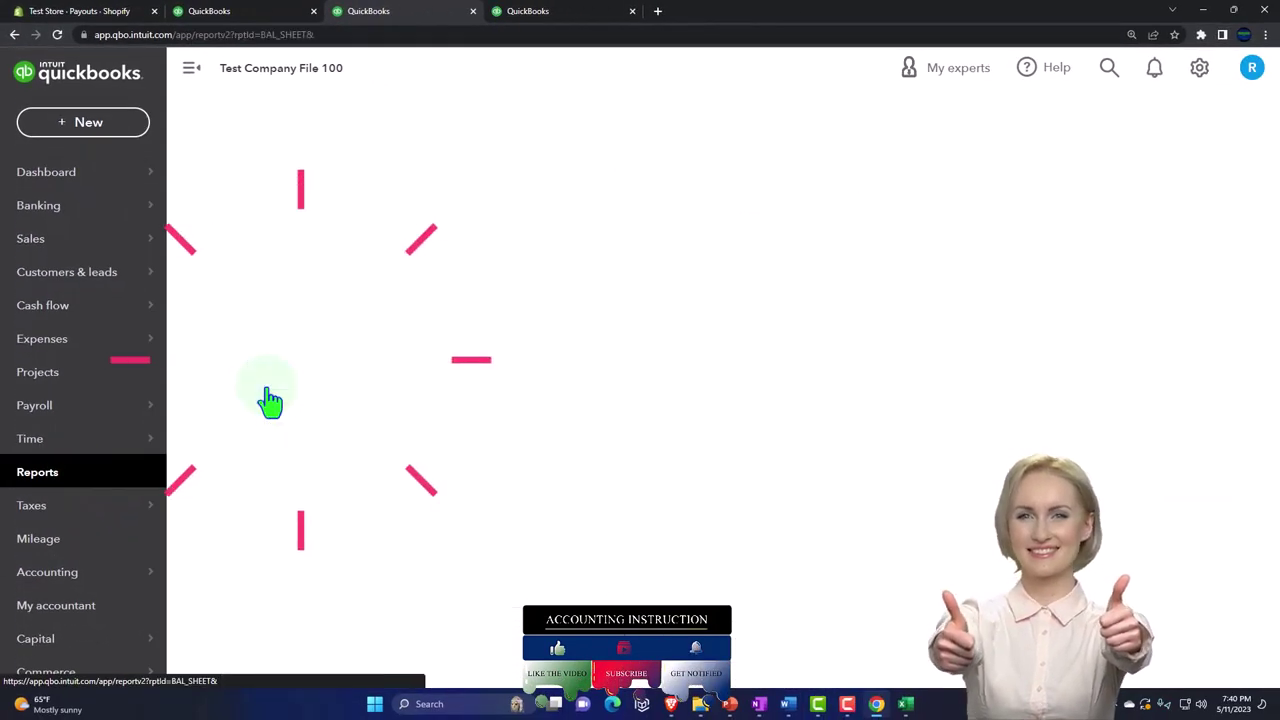
left_click(540, 14)
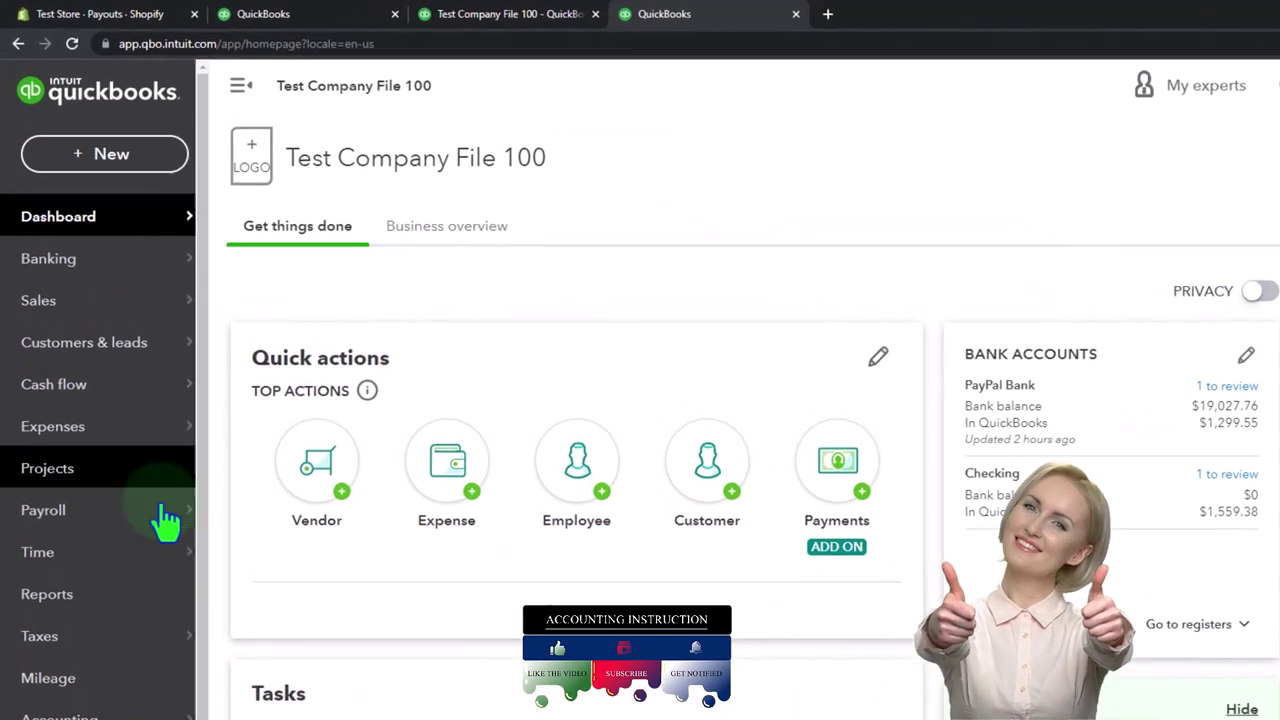
left_click(85, 605)
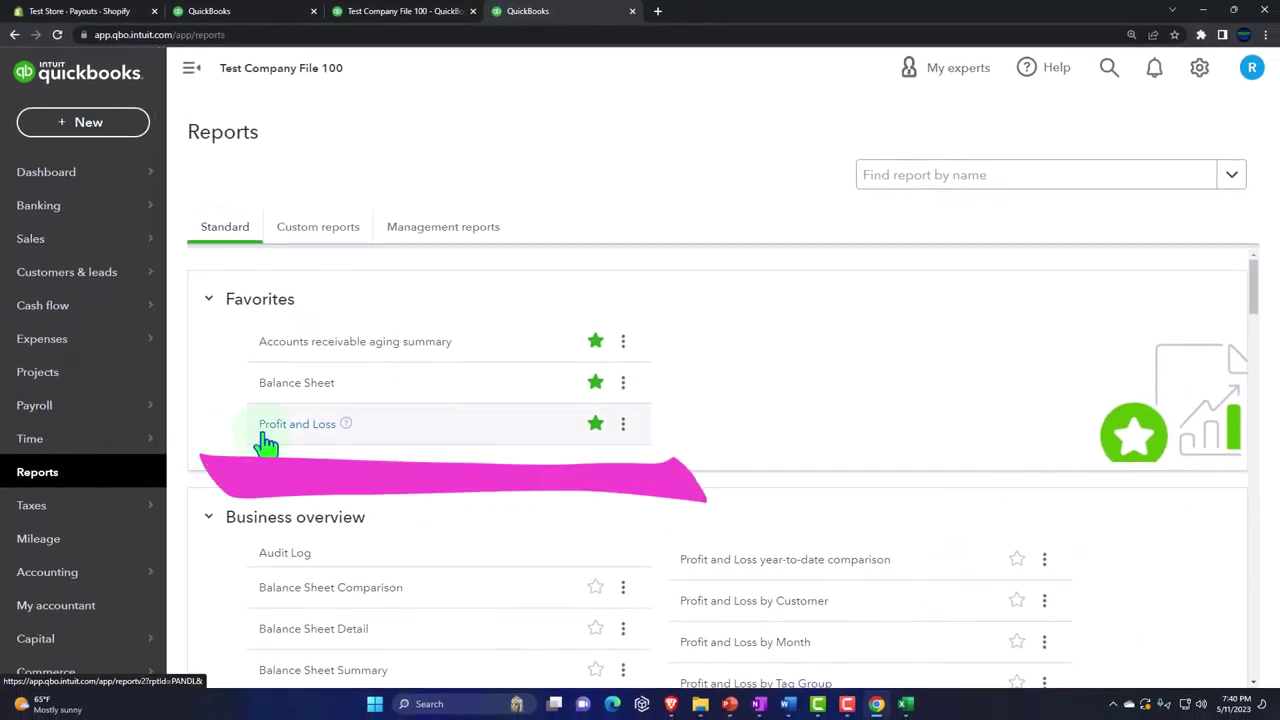
left_click(266, 440)
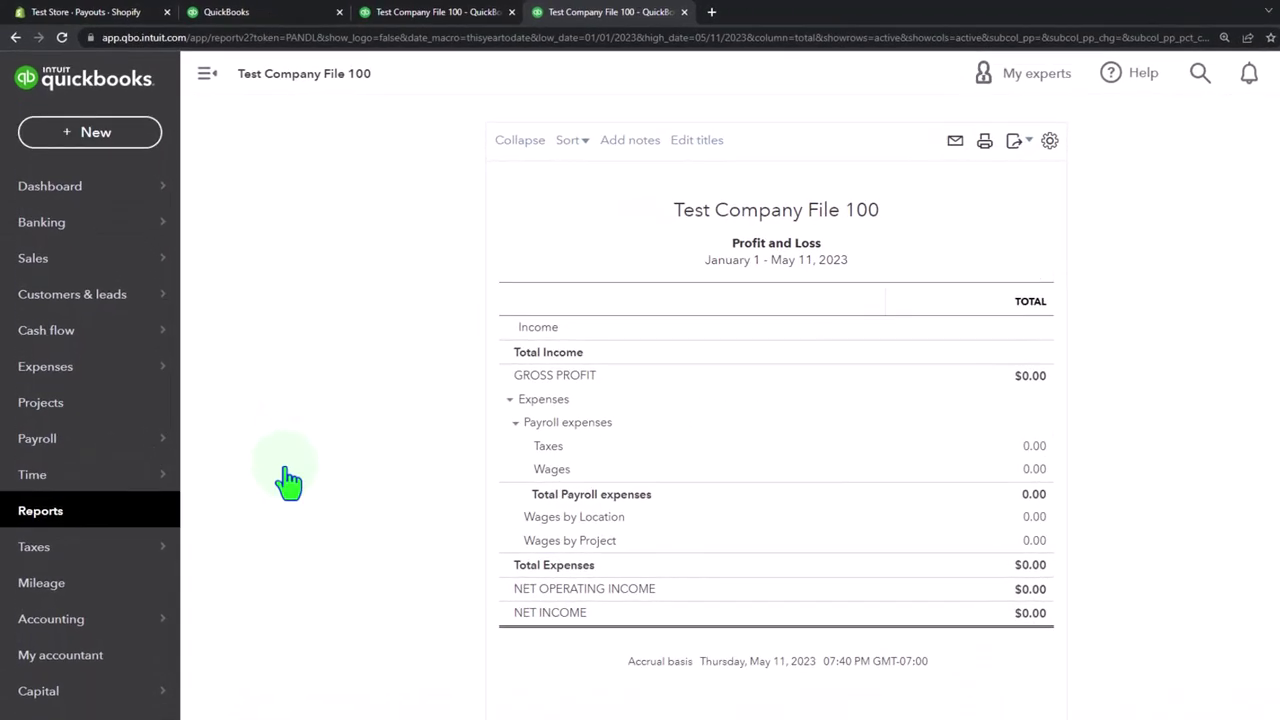
Step: Run the Profit and Loss for 10/01/2025 to 10/30/2025
left_click(207, 73)
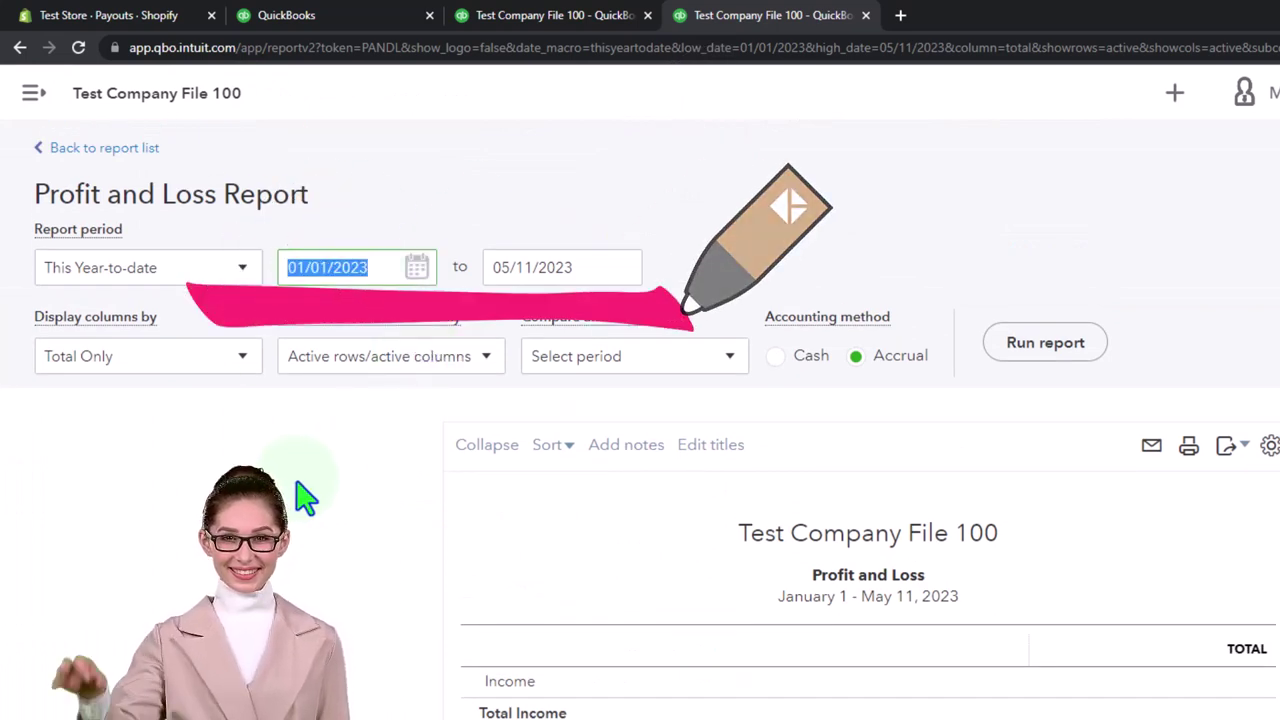
type("100125")
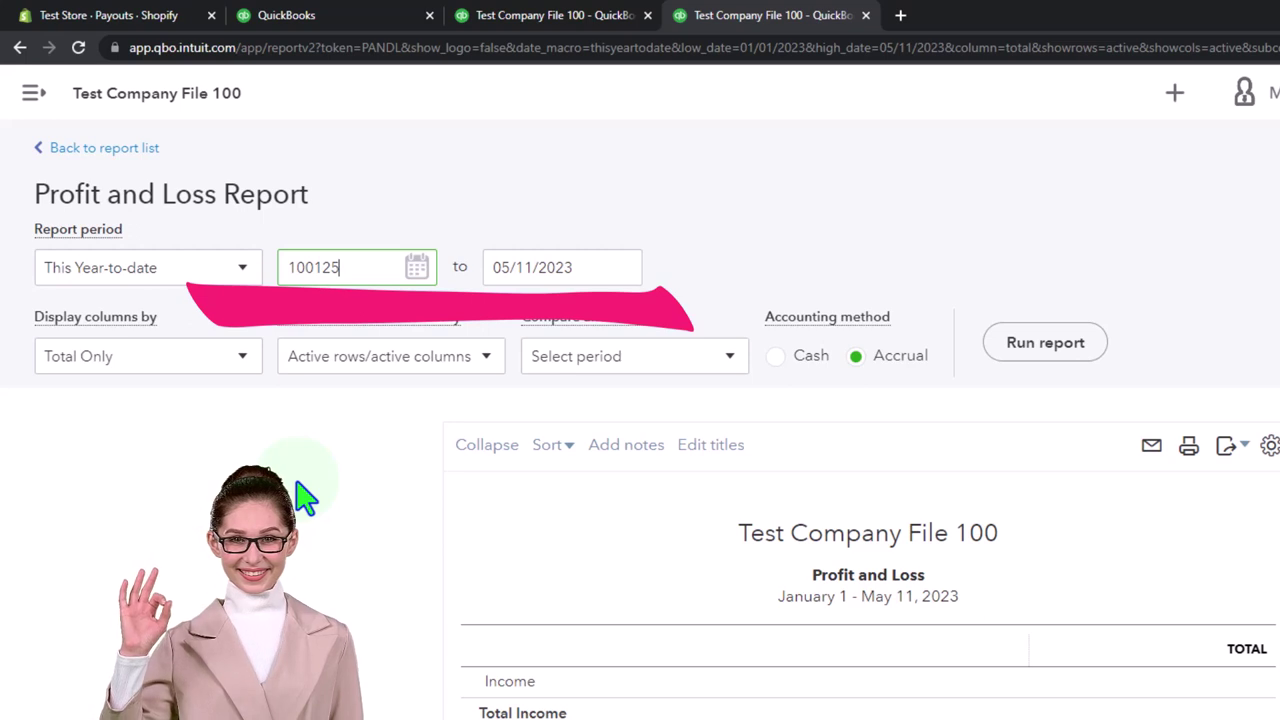
key("Tab")
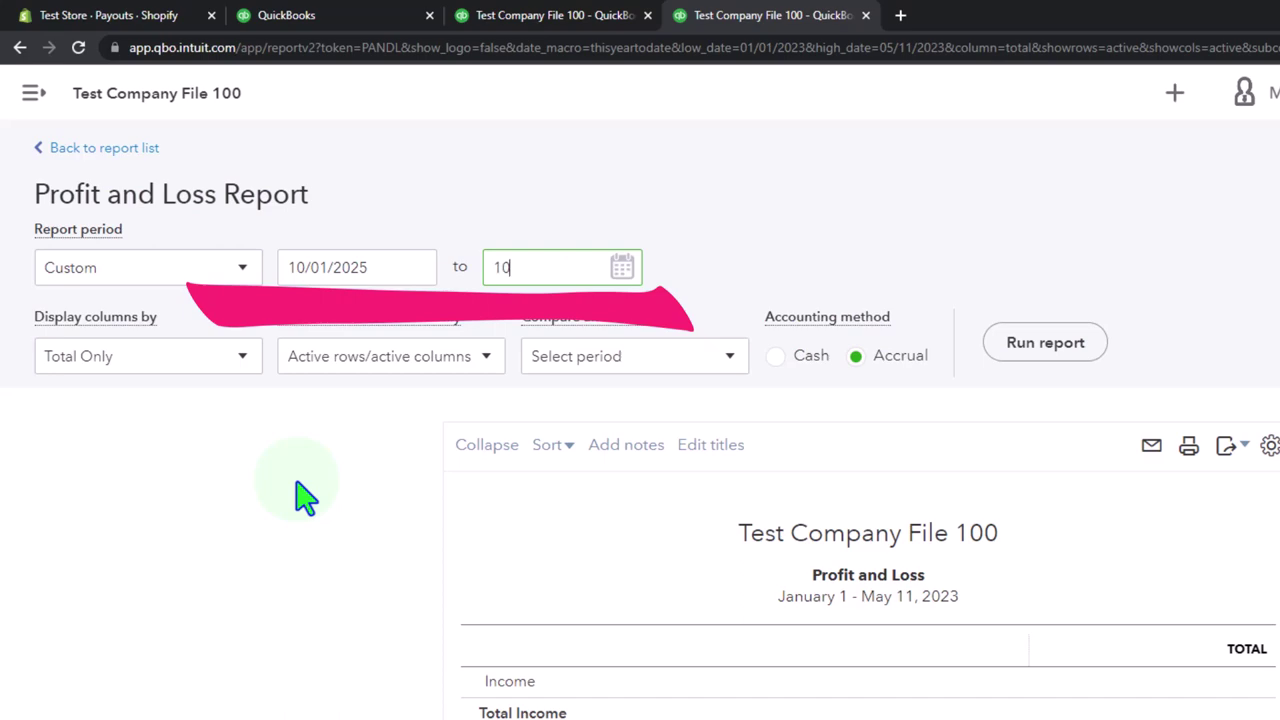
key("Tab")
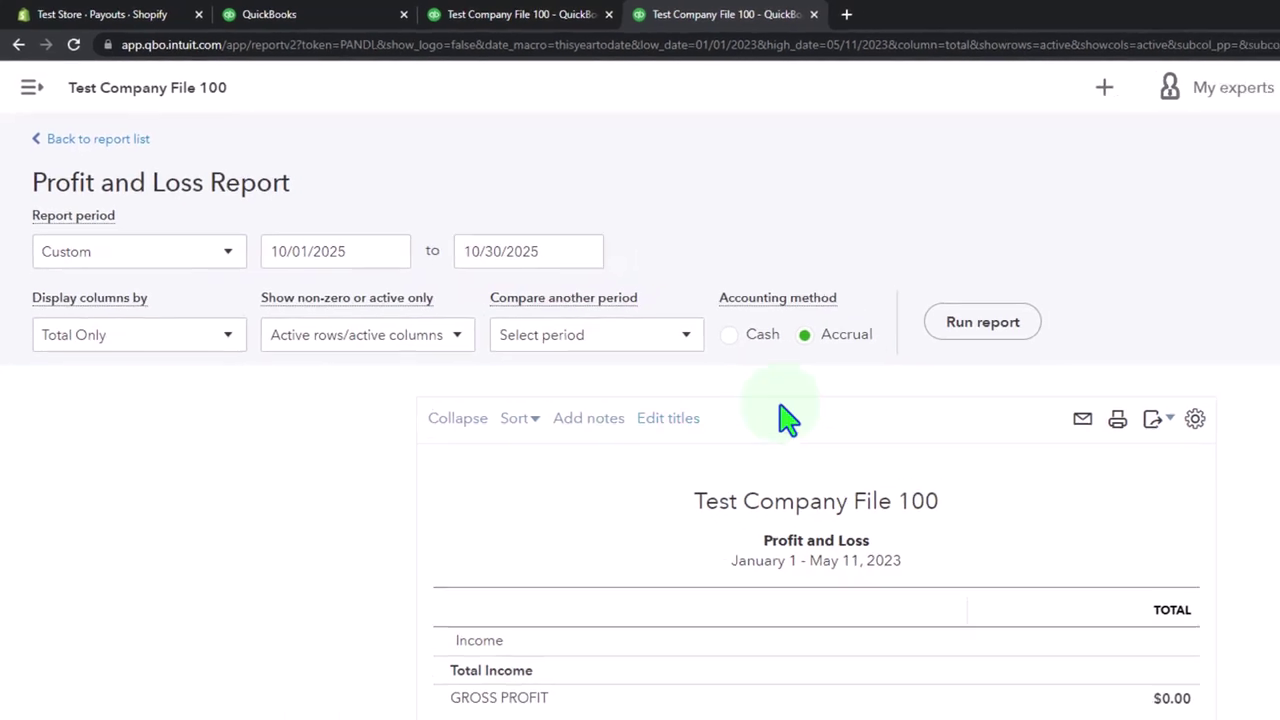
left_click(1045, 342)
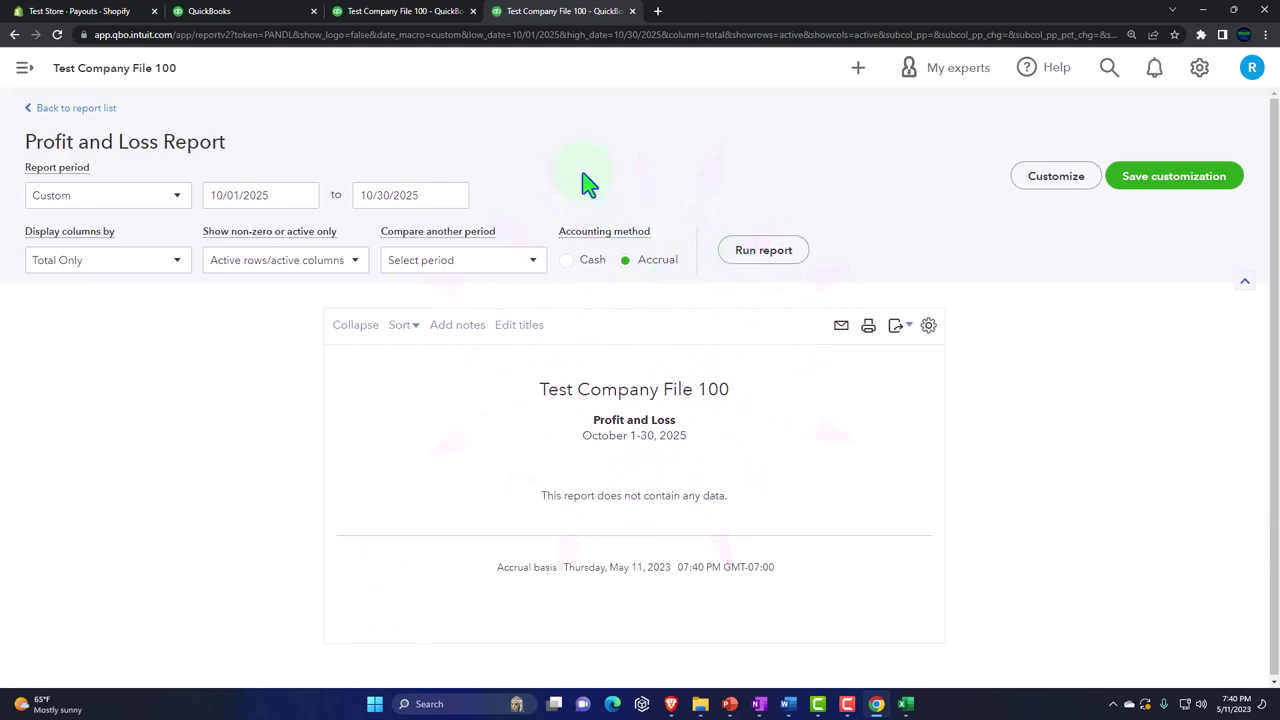
Step: Rerun the Balance Sheet for 10/01/2025 to 10/30/2025, review it, then return to the dashboard tab
left_click(412, 16)
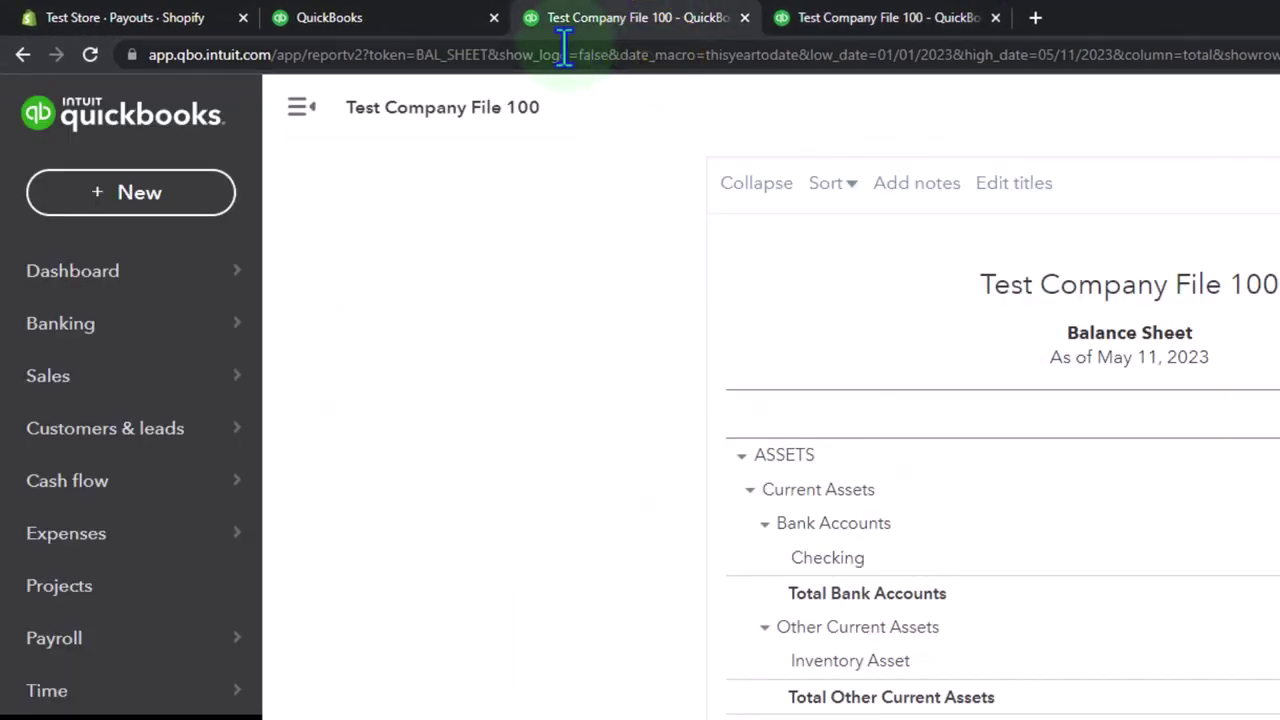
left_click(275, 120)
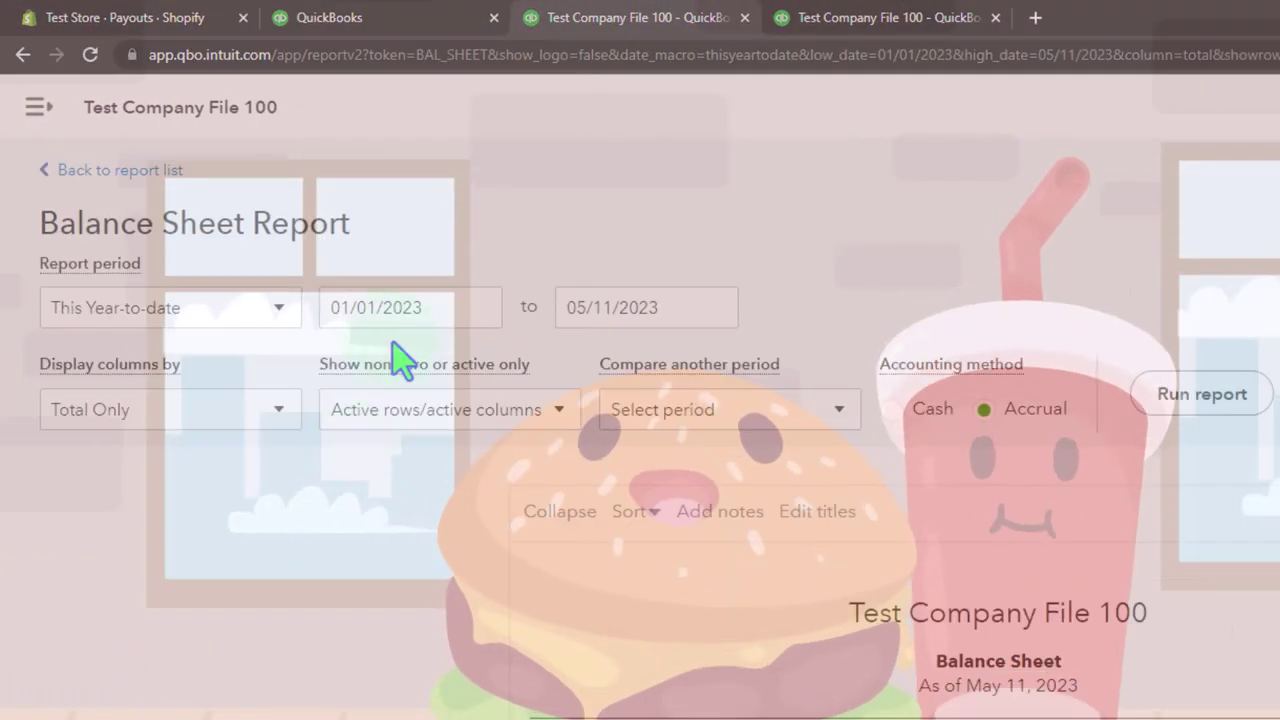
type("10/01/2025")
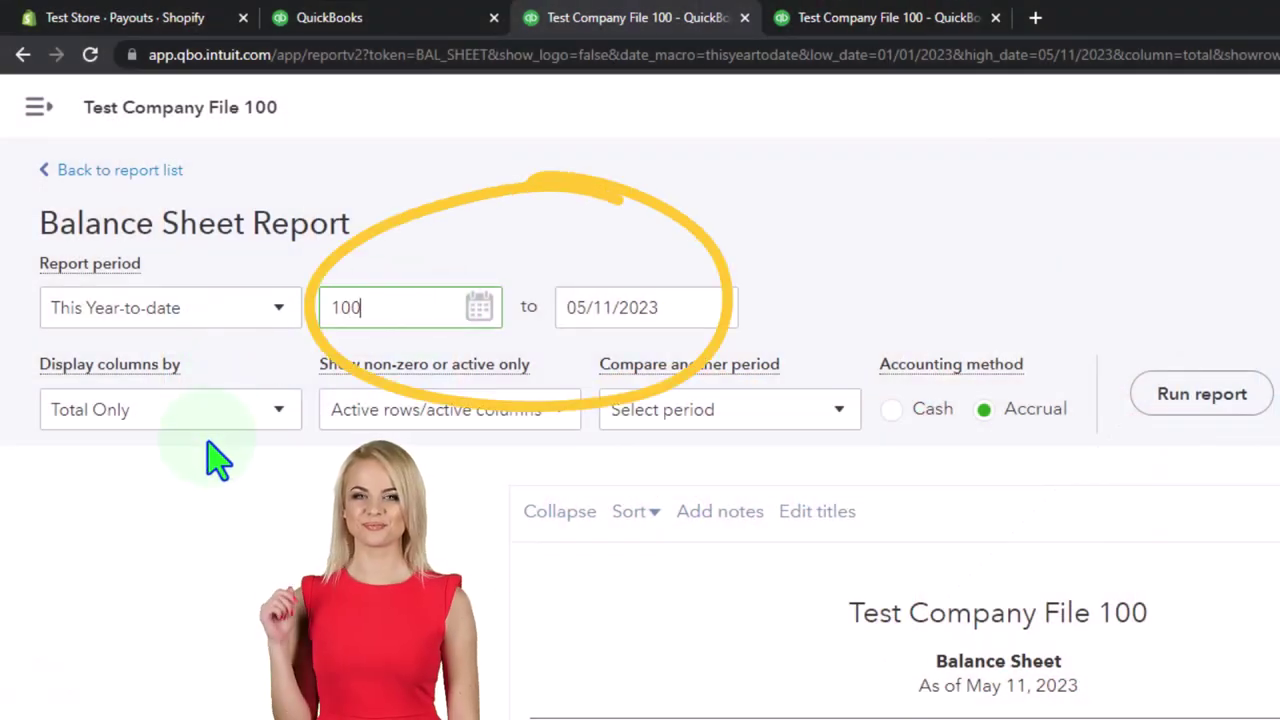
key("Tab")
type("10/30/")
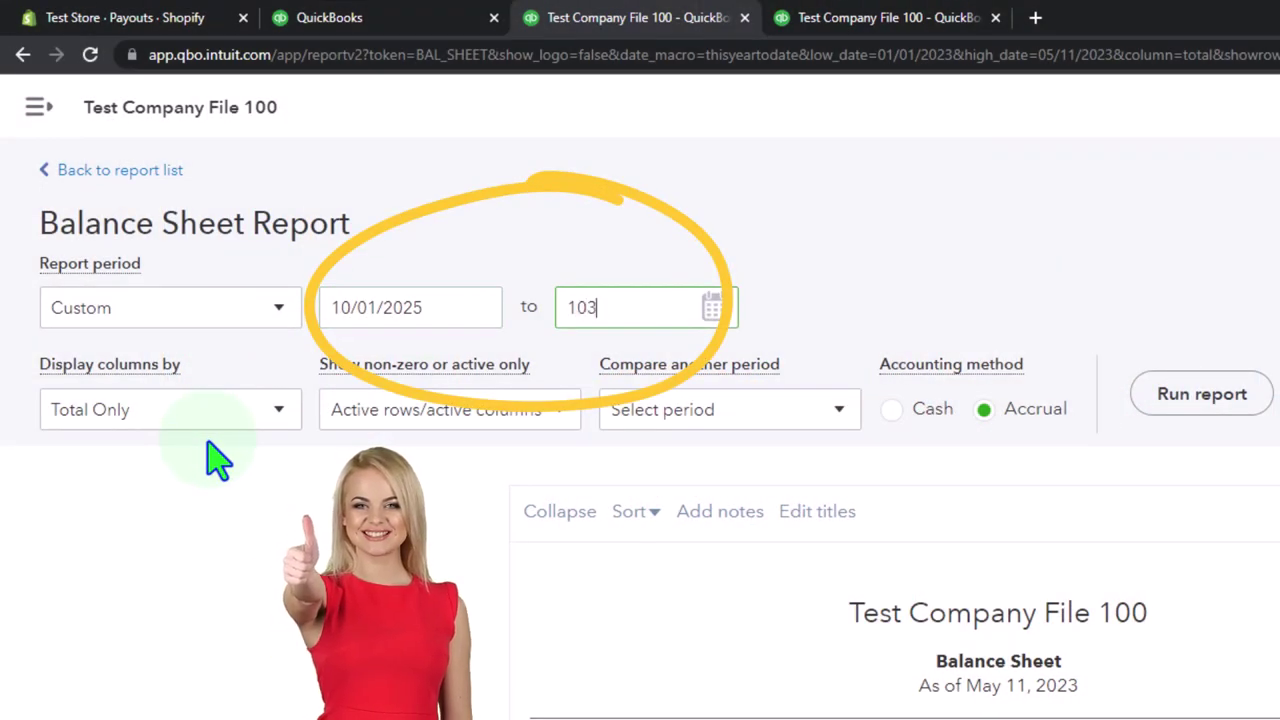
type("2025")
key("Tab")
left_click(1240, 394)
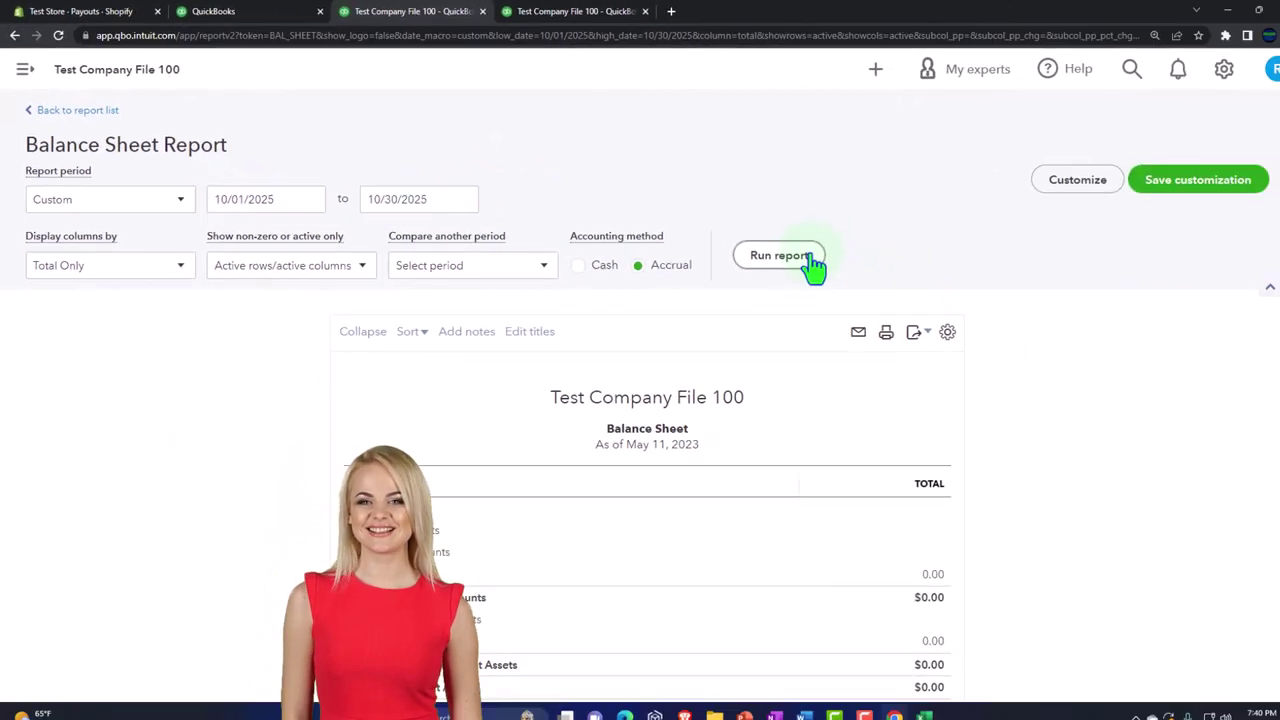
scroll(549, 357, "down", 3)
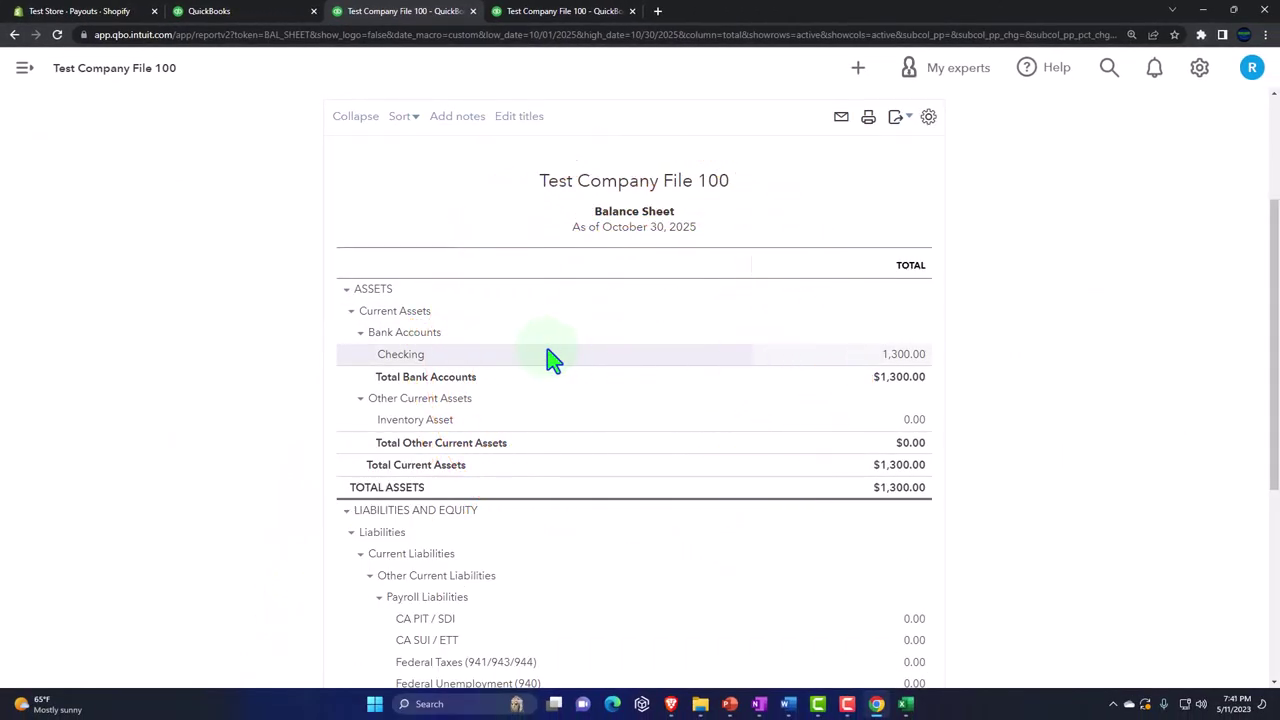
left_click(280, 14)
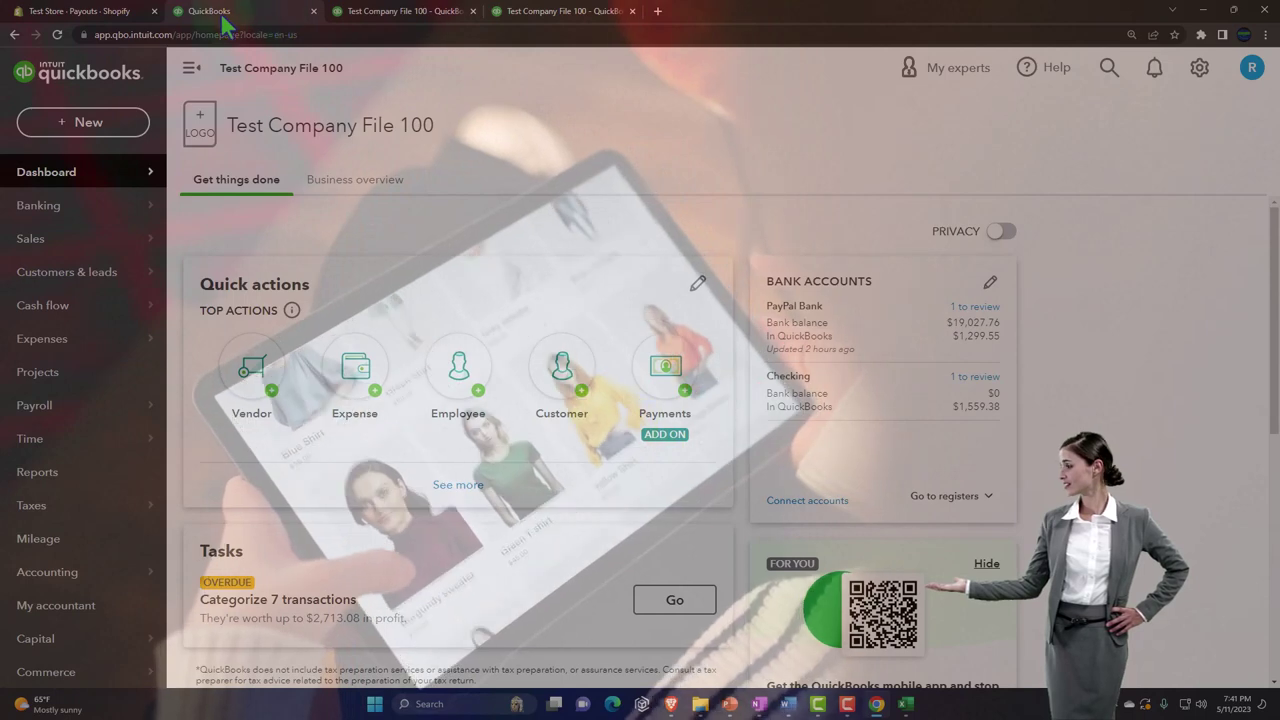
Step: Bring the 2330 Student Excel Worksheet Shopify to the front from the taskbar
mouse_move(128, 24)
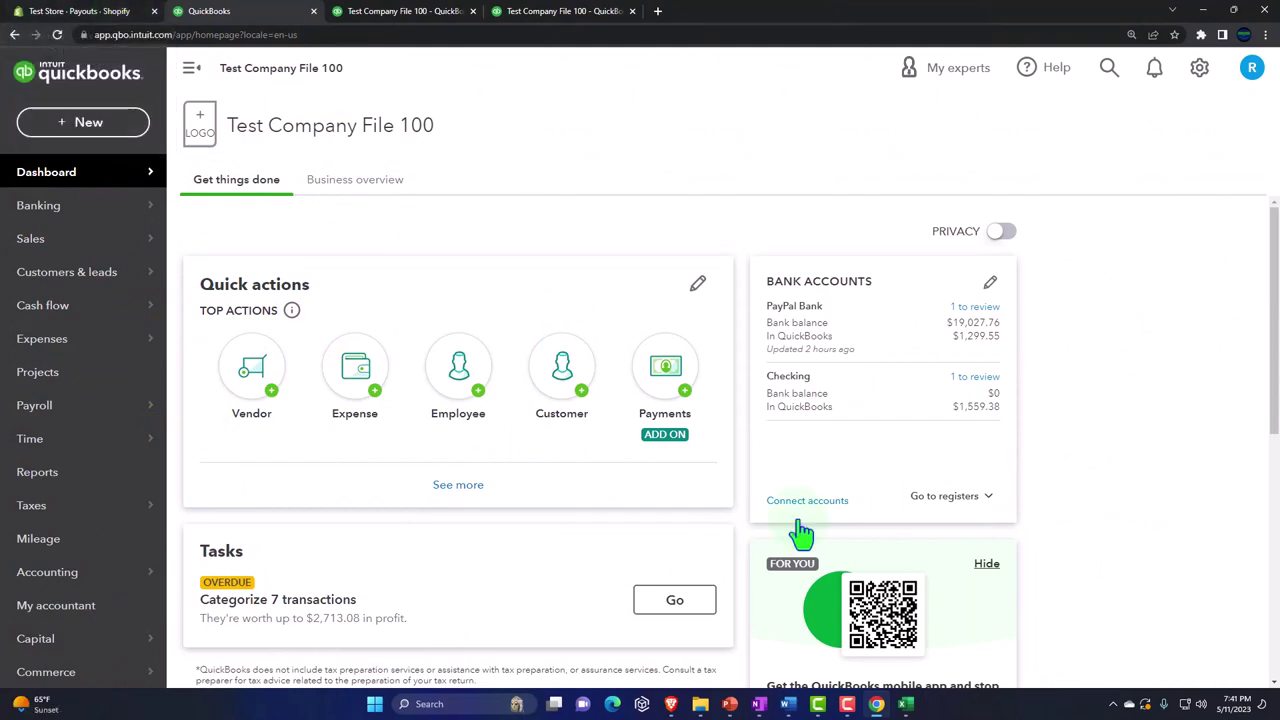
mouse_move(911, 711)
left_click(851, 650)
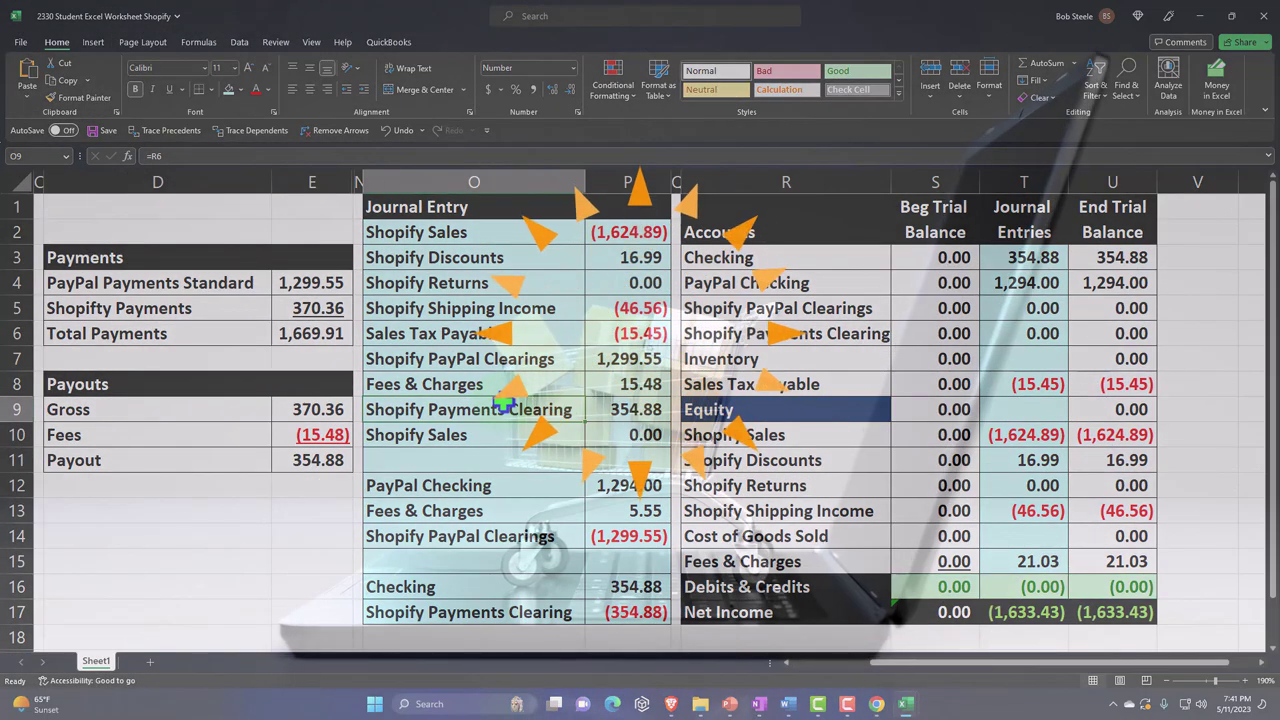
Step: Check the PayPal Clearings journal line and Finance Report by Day figures, then go to Shopify Payouts
left_click(452, 353)
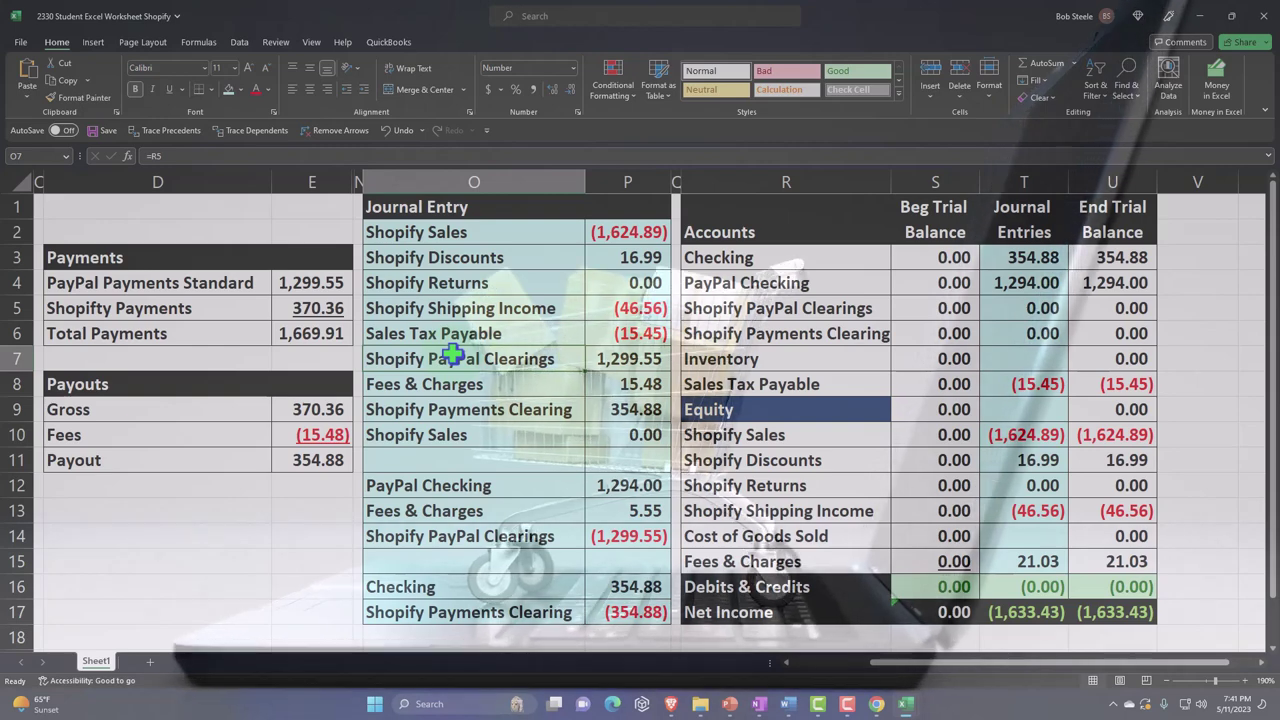
key("Home")
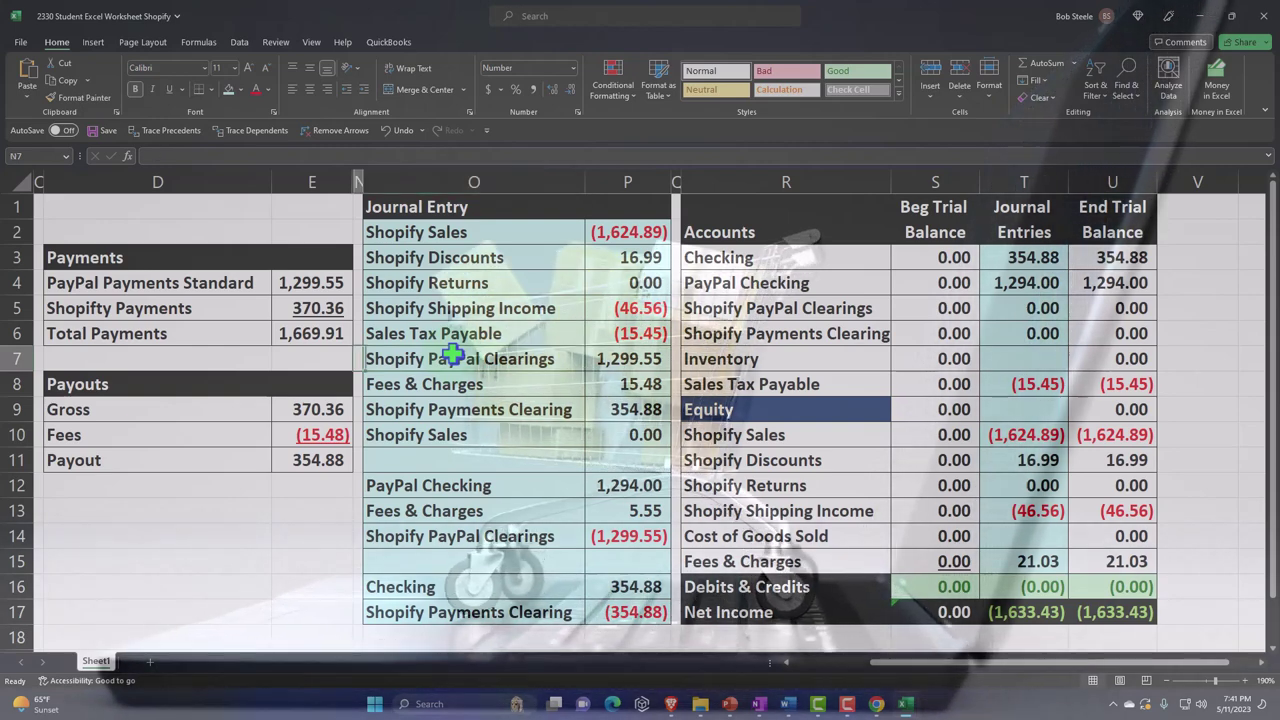
key("Left")
key("Left")
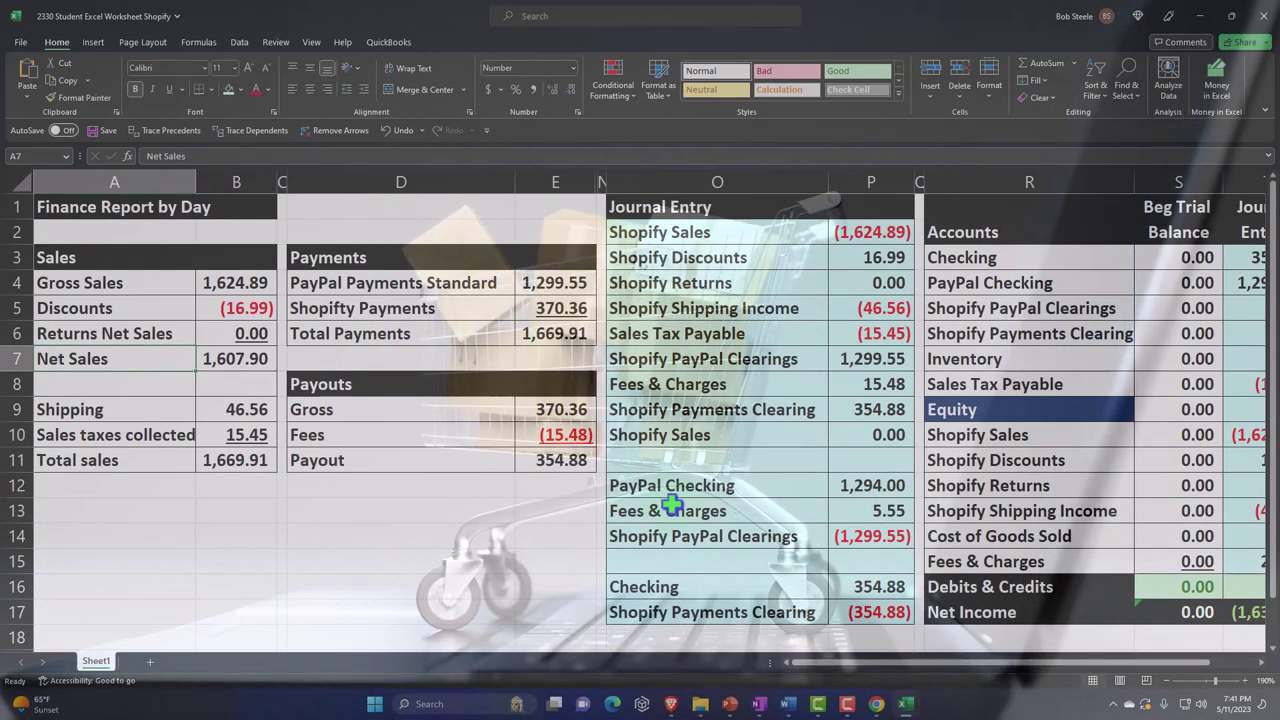
left_click(876, 704)
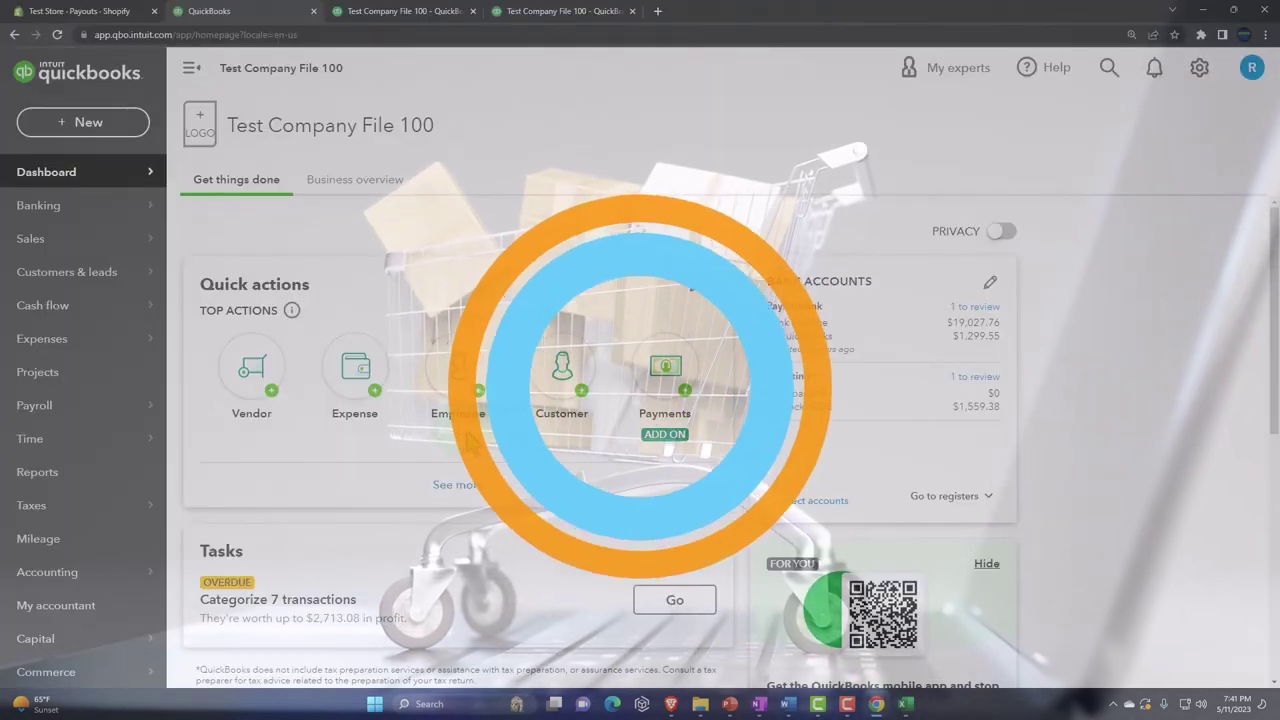
left_click(104, 13)
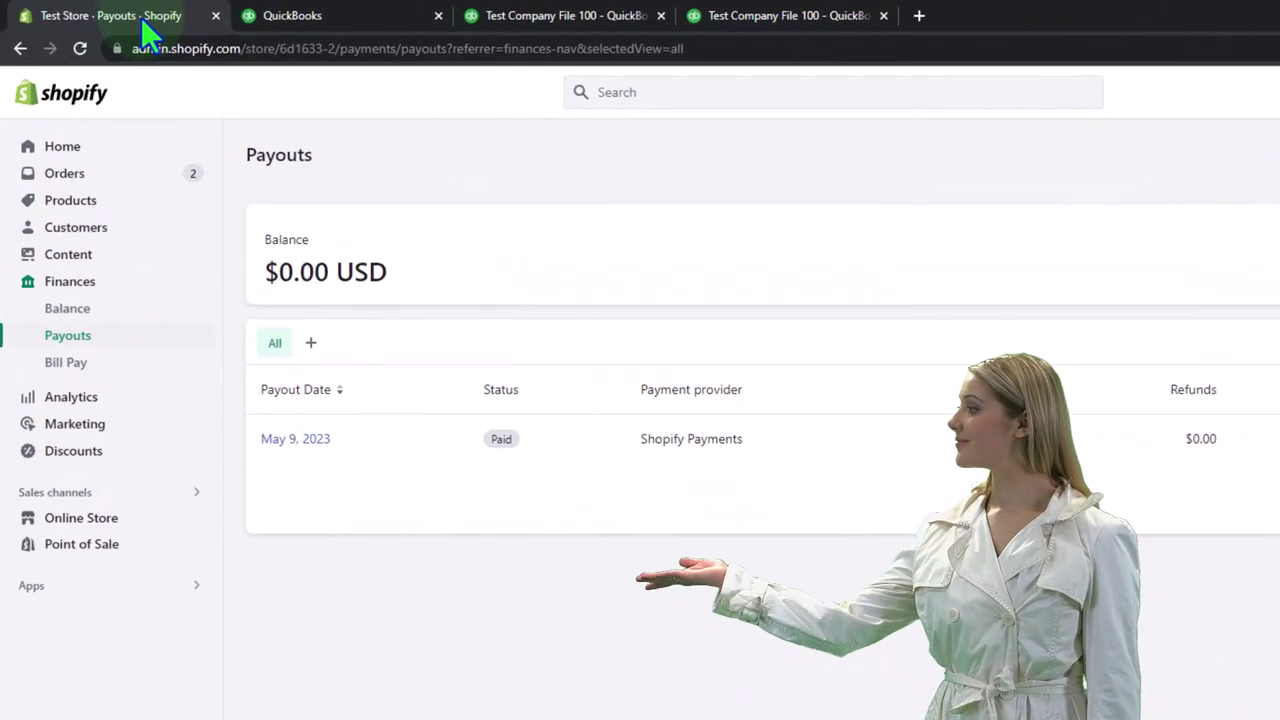
Step: Review the May 9, 2023 Shopify payout and its $8.70 in charges
left_click(85, 380)
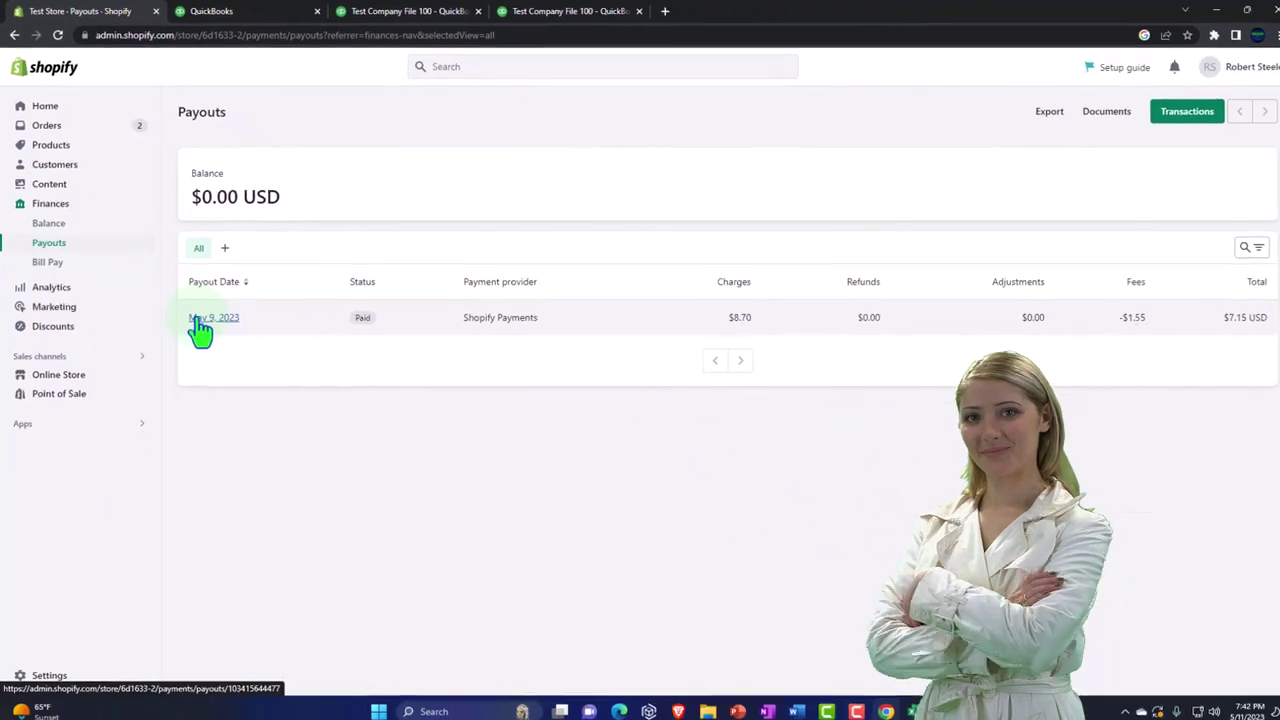
left_click(336, 506)
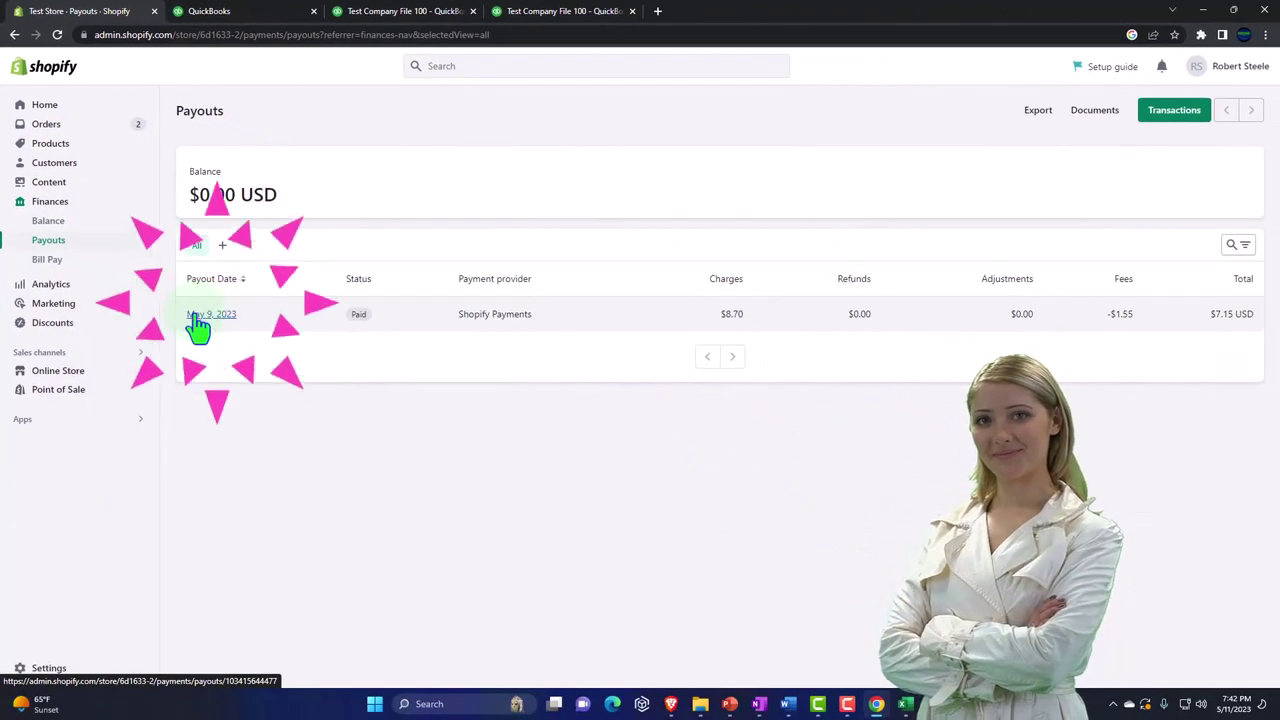
left_click(730, 316)
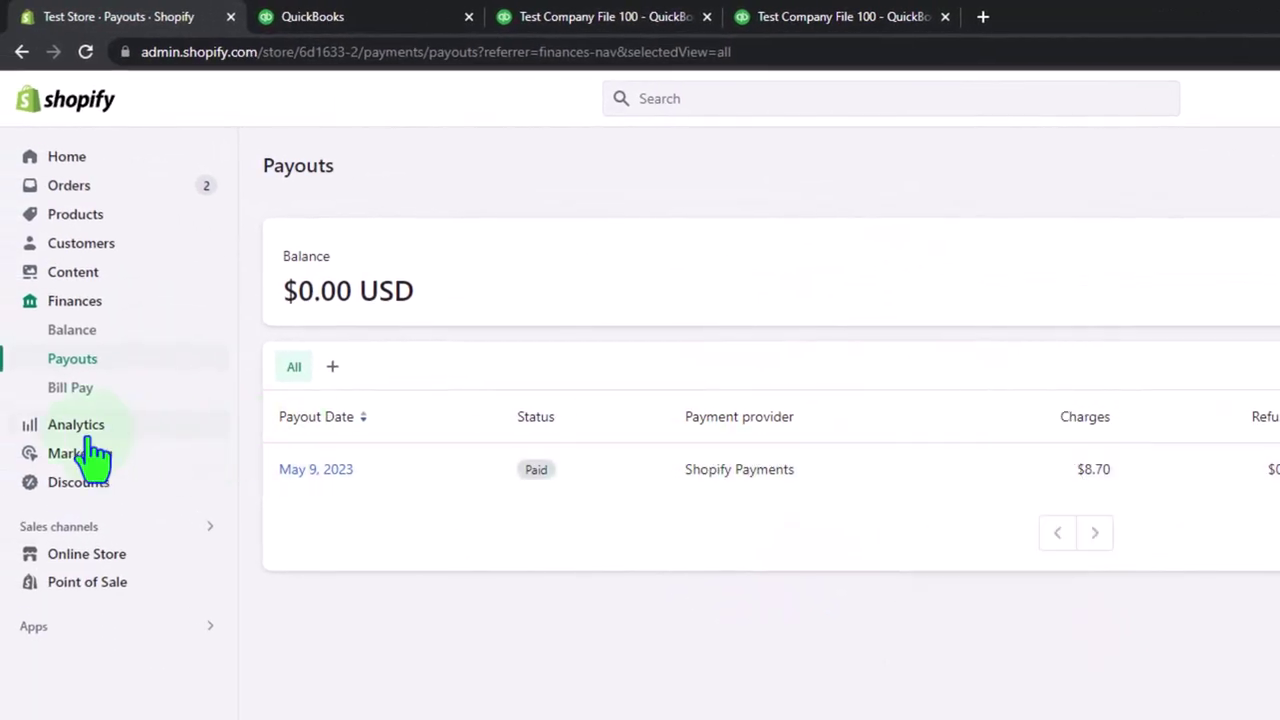
Step: Open Shopify's Total sales report from Analytics > Reports
left_click(88, 432)
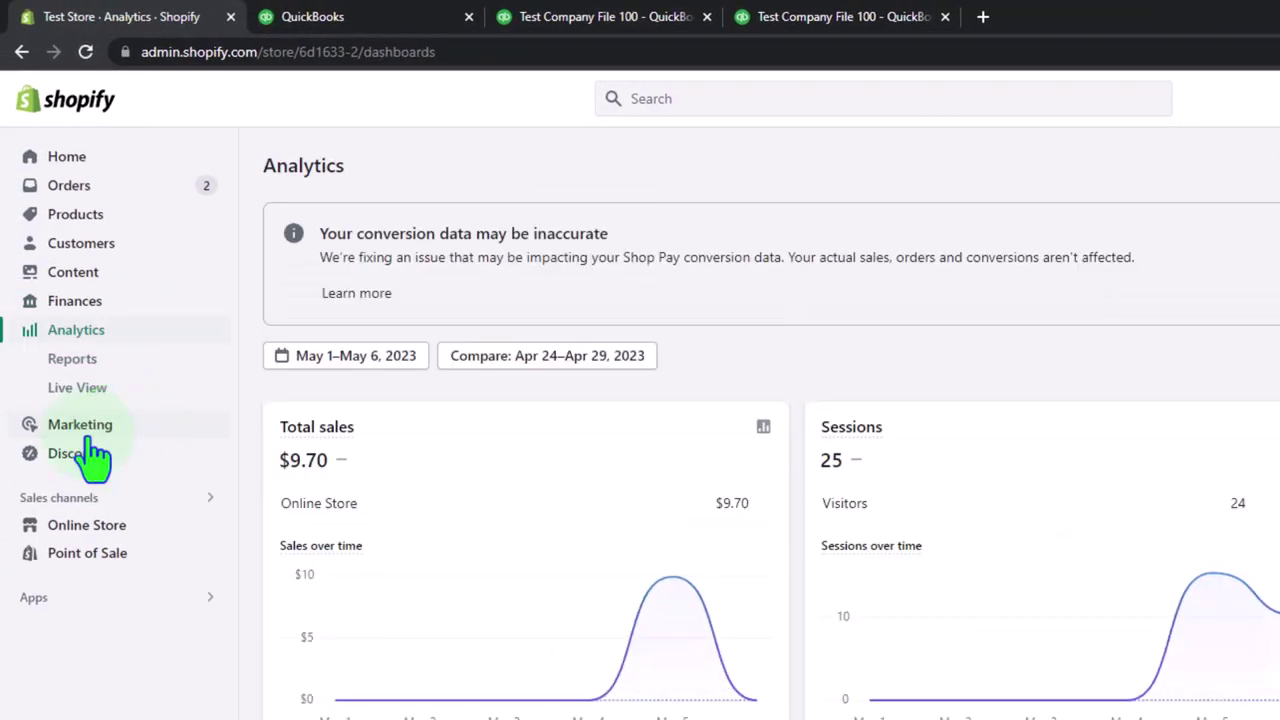
left_click(70, 362)
left_click(309, 343)
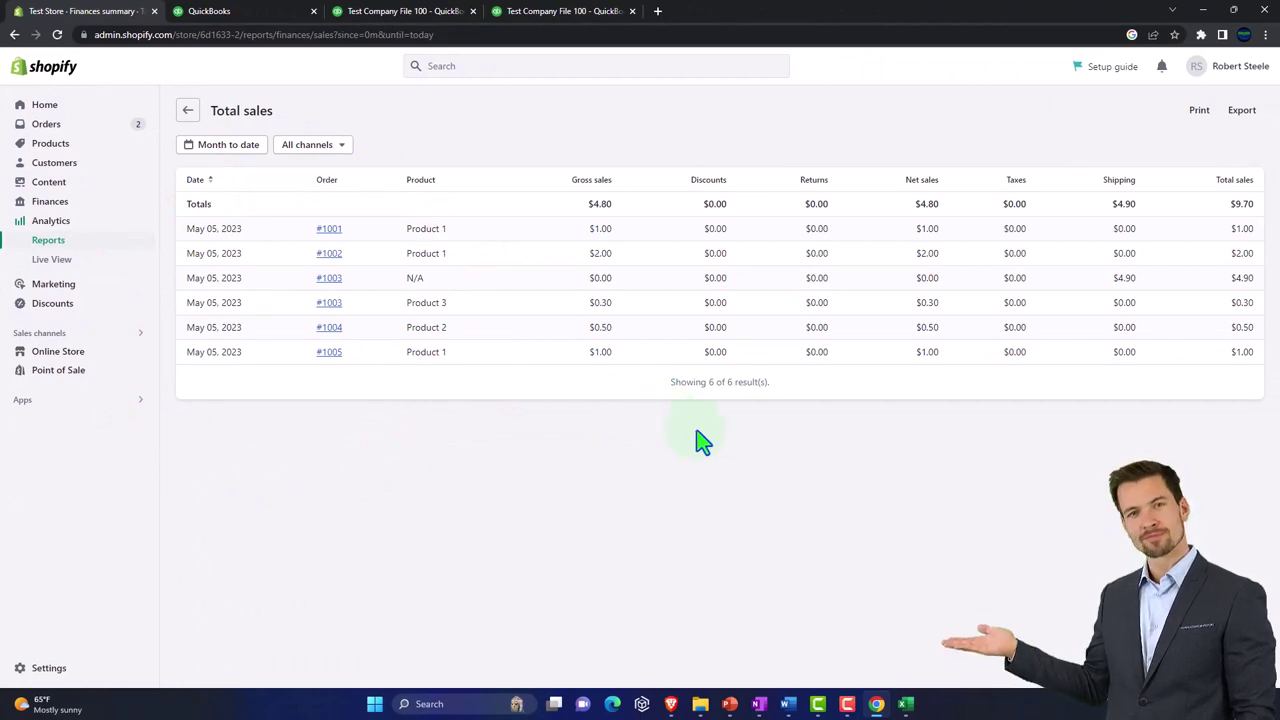
Step: Review the PayPal Bank transactions on QuickBooks' Banking page, then return to the Excel Shopify worksheet
left_click(271, 12)
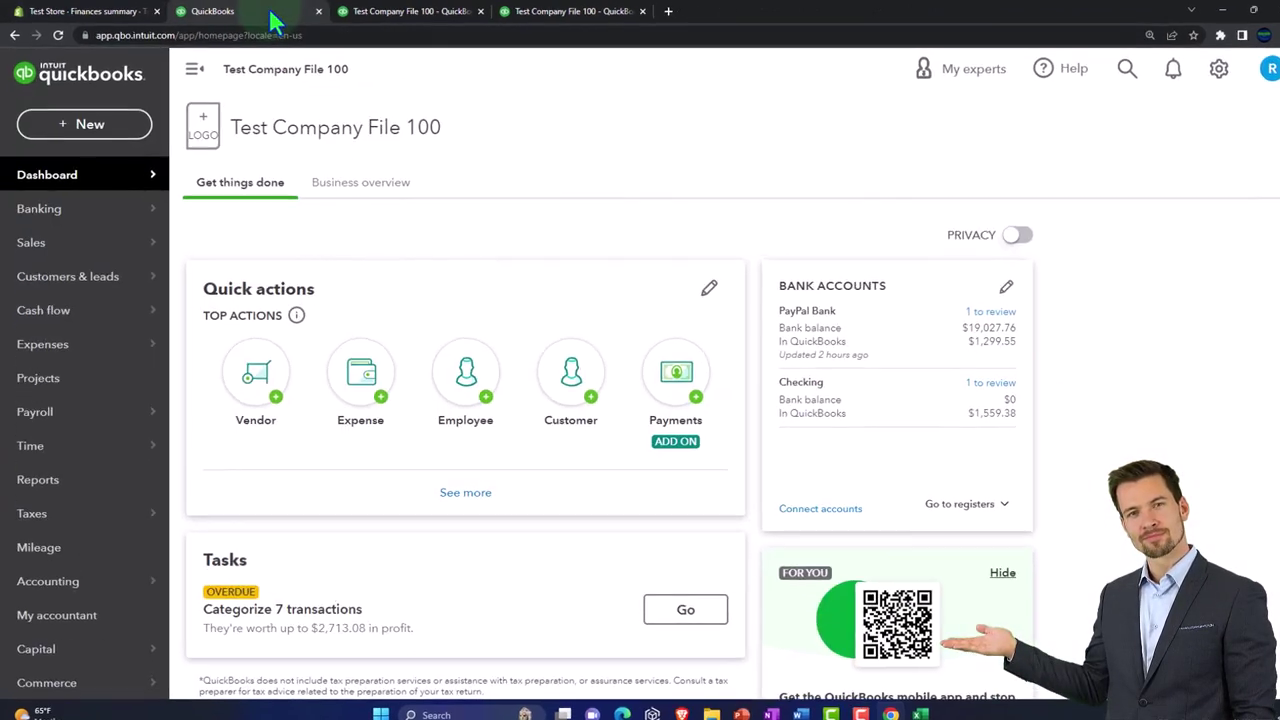
left_click(118, 296)
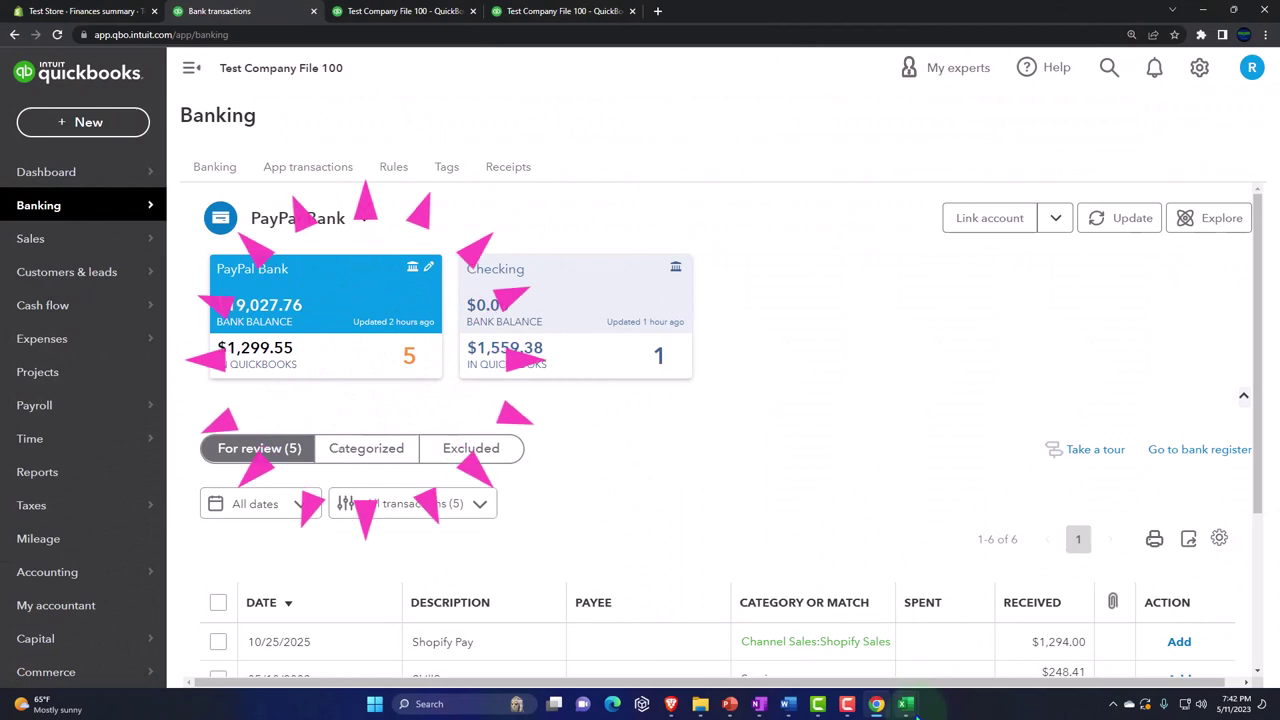
mouse_move(915, 712)
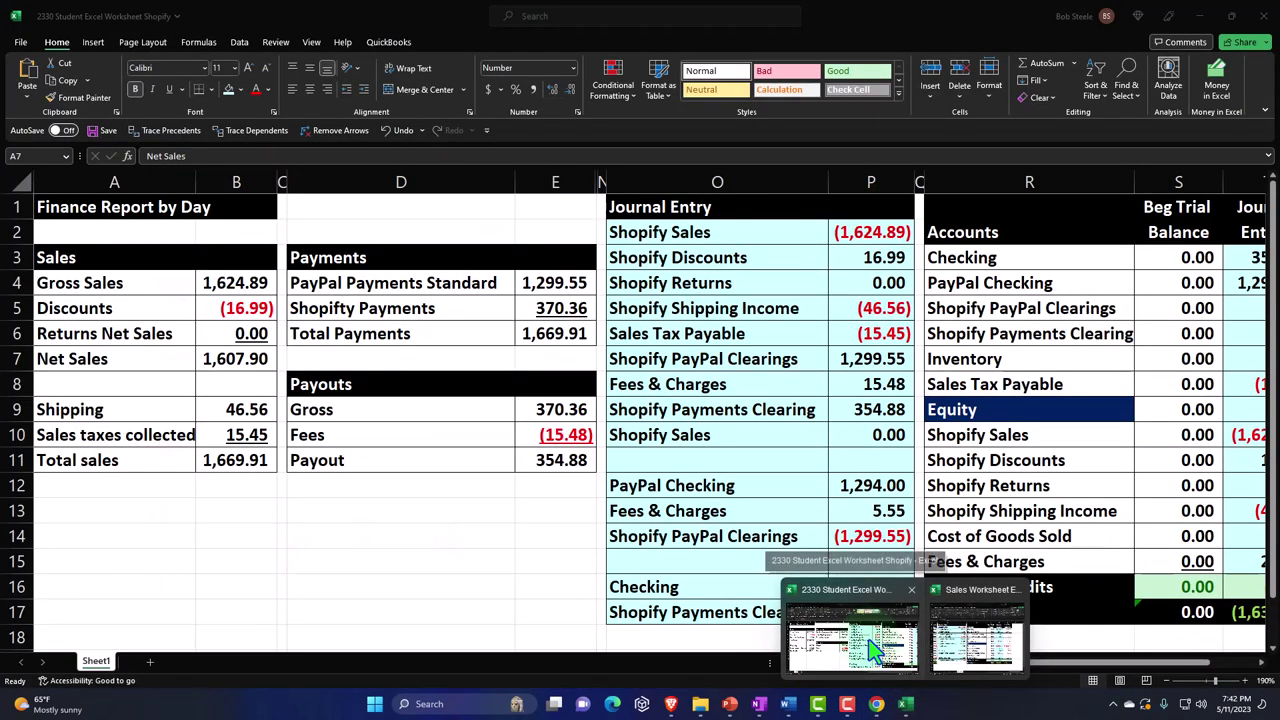
left_click(876, 650)
left_click(440, 490)
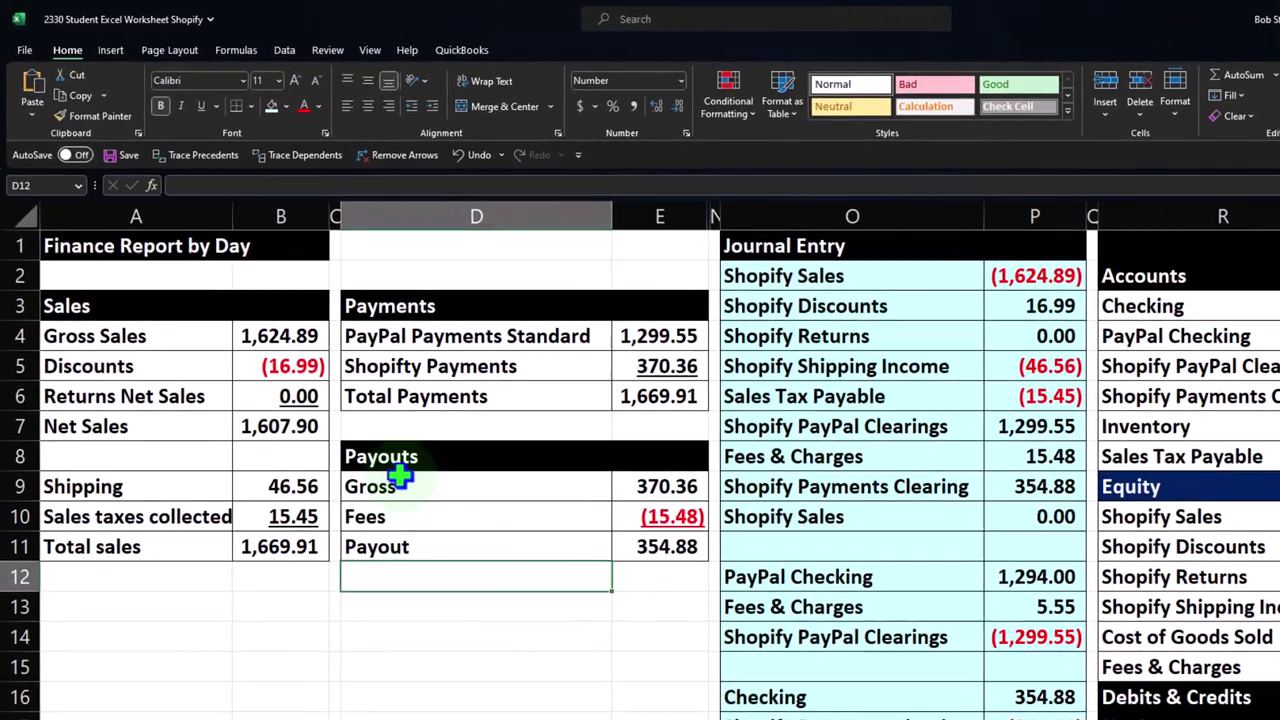
left_click(236, 283)
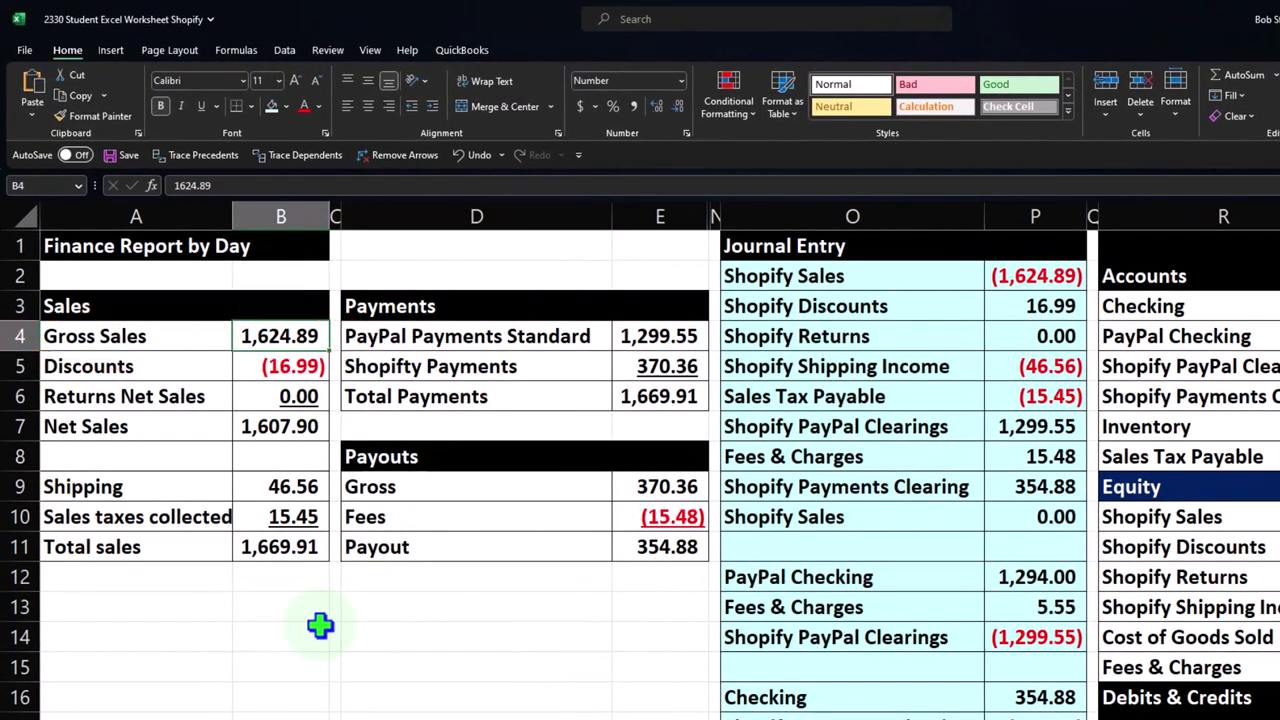
key("Right")
key("Right")
key("Right")
key("Right")
key("Right")
key("Right")
key("Up")
key("Up")
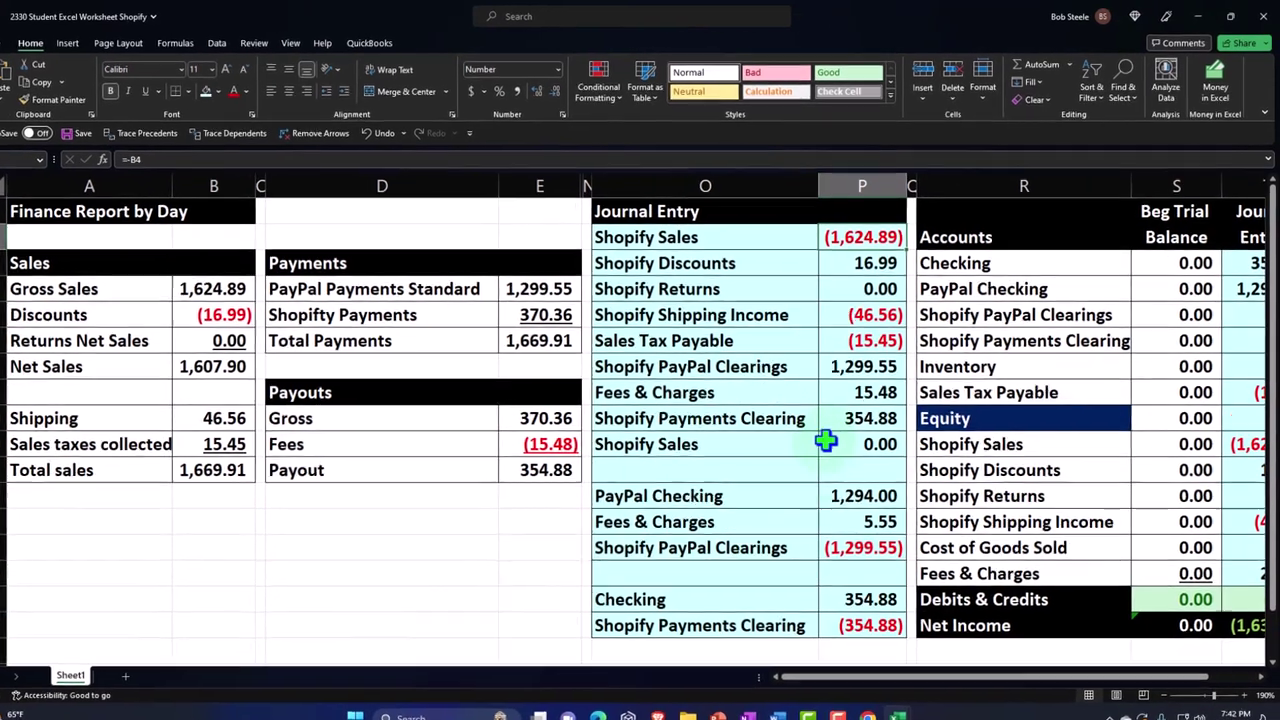
left_click(860, 409)
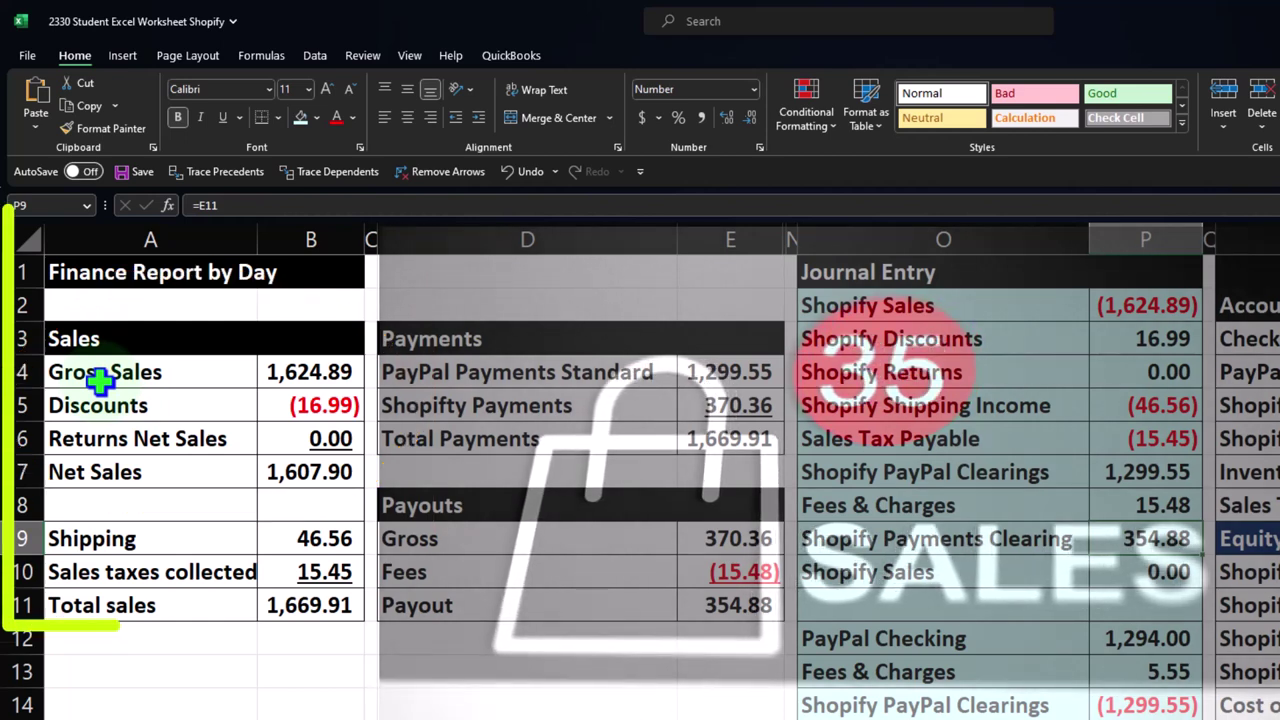
left_click(100, 376)
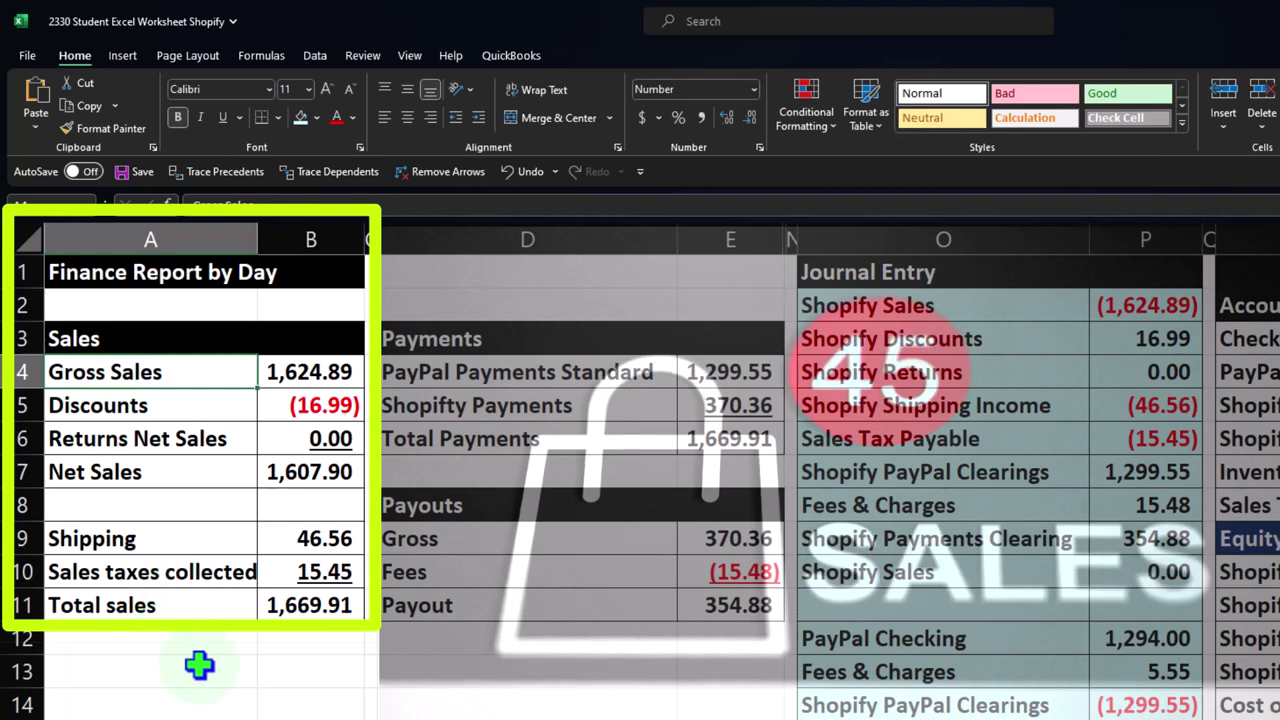
left_click(310, 405)
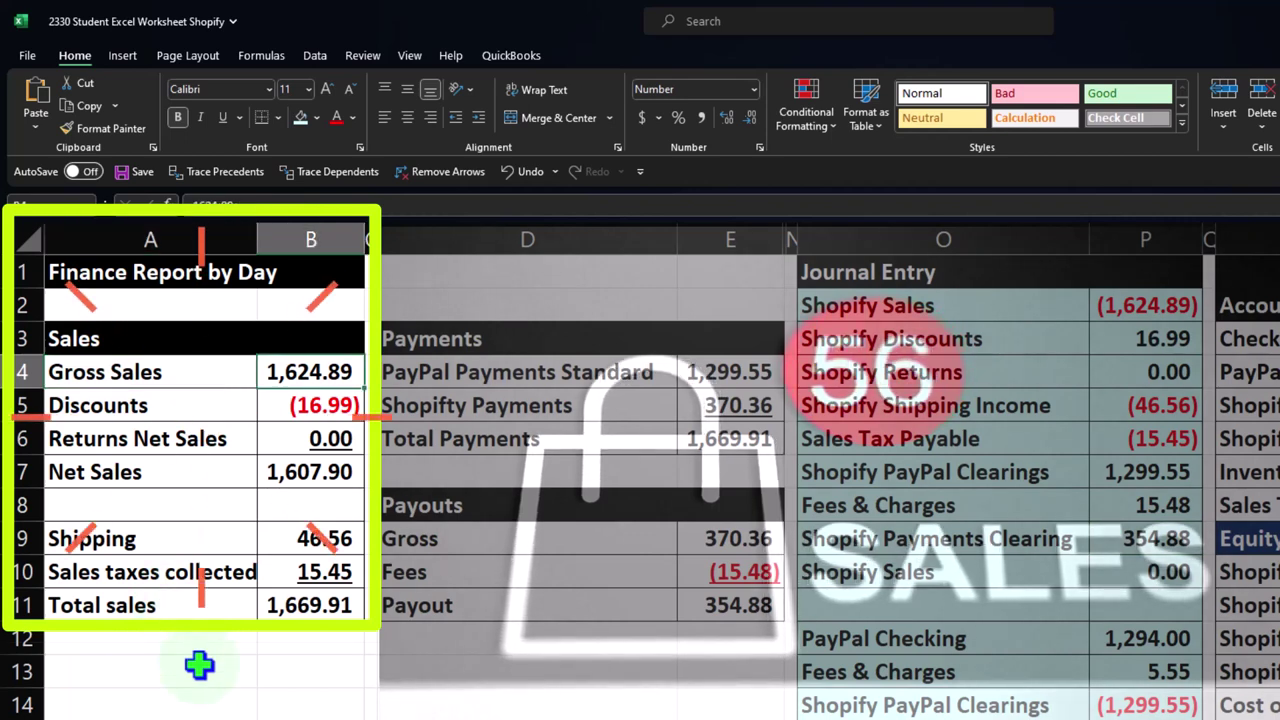
key("Down")
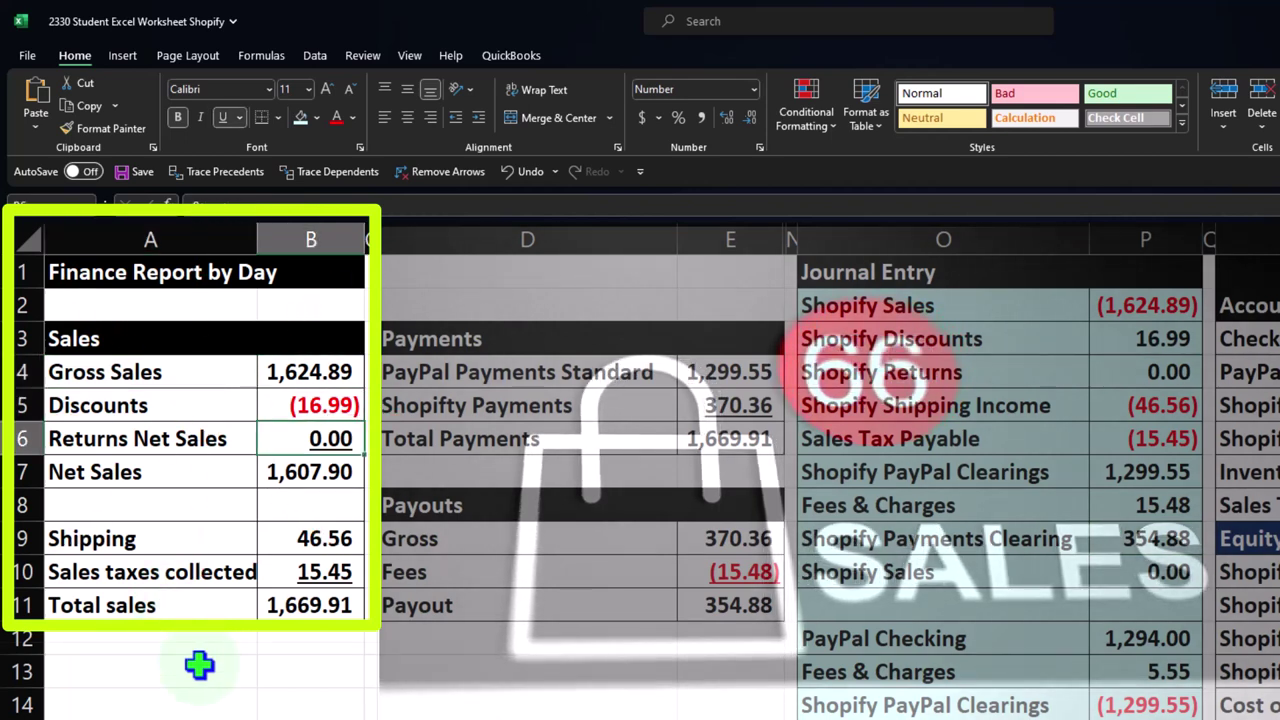
key("Down")
key("Down")
key("Down")
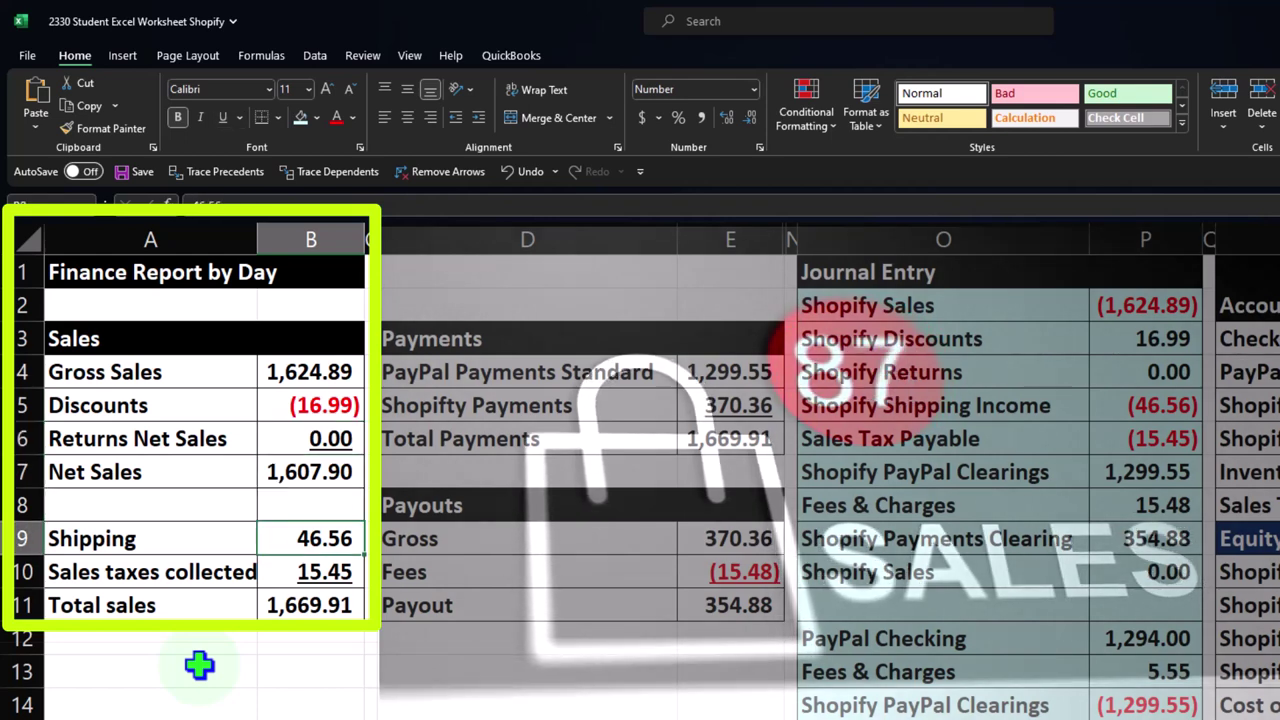
key("Down")
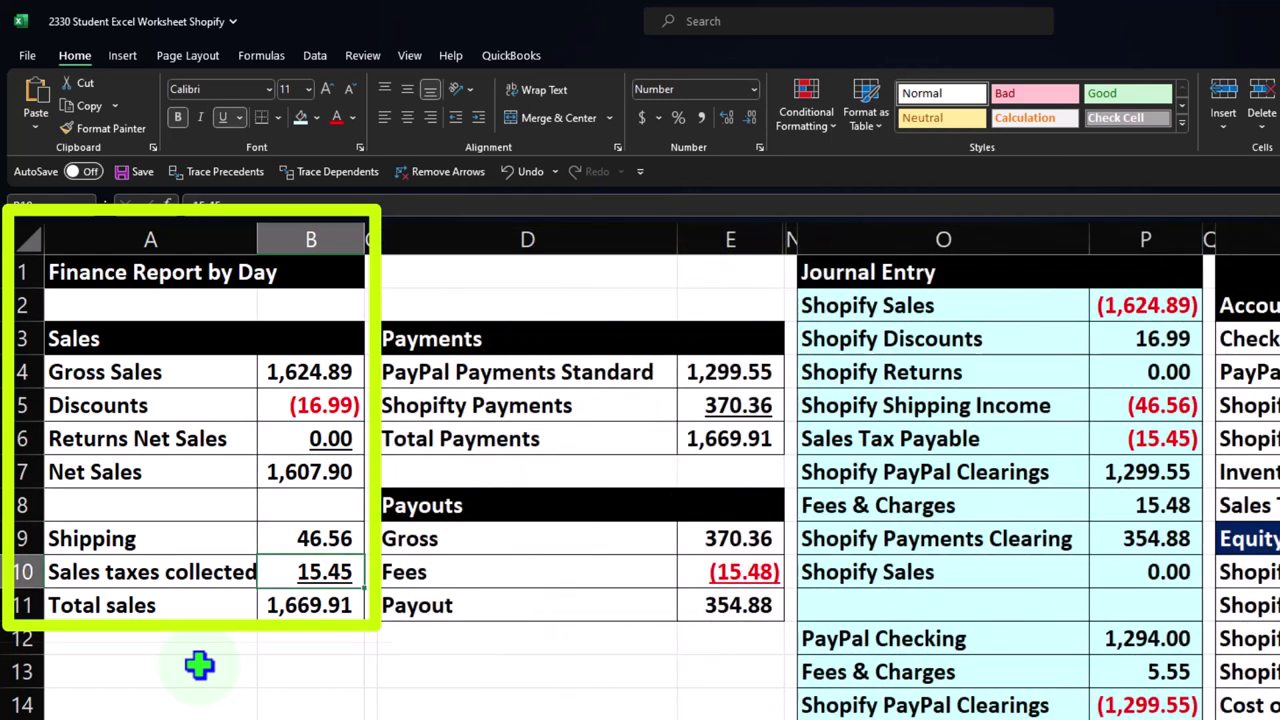
key("Down")
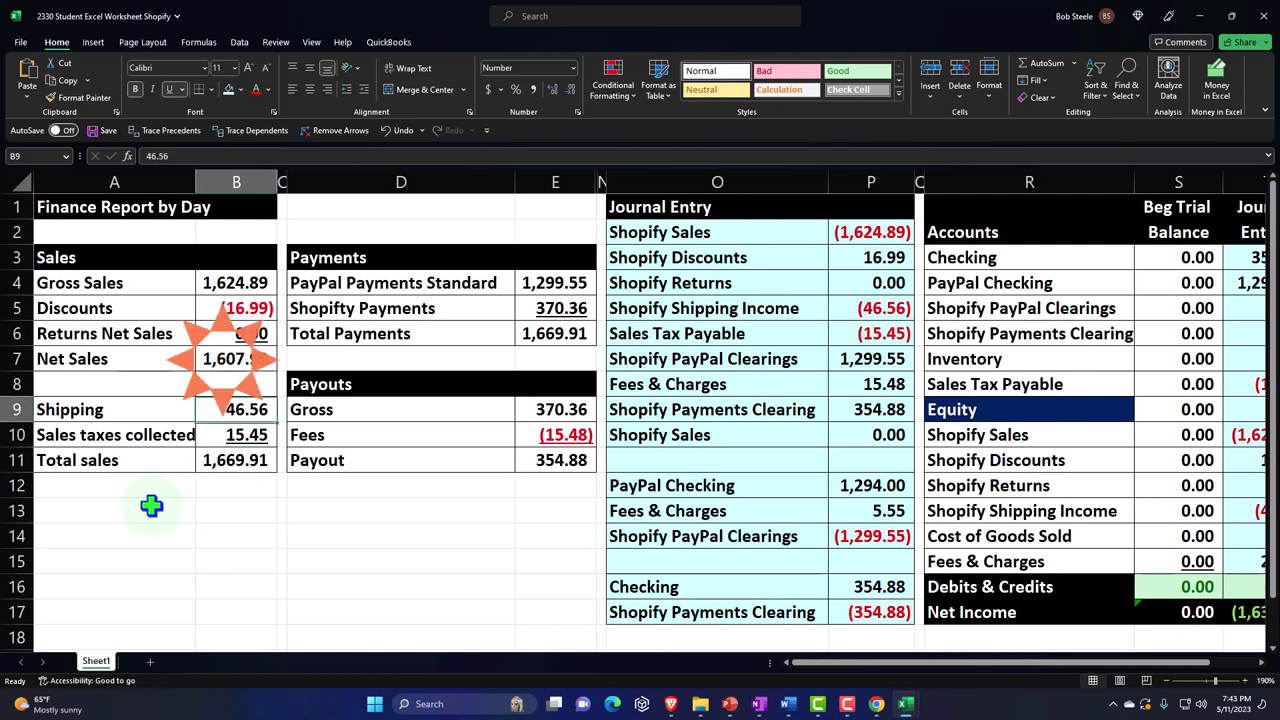
key("Up")
key("Up")
key("Up")
key("Up")
key("Up")
key("Up")
key("Up")
key("Right")
key("Right")
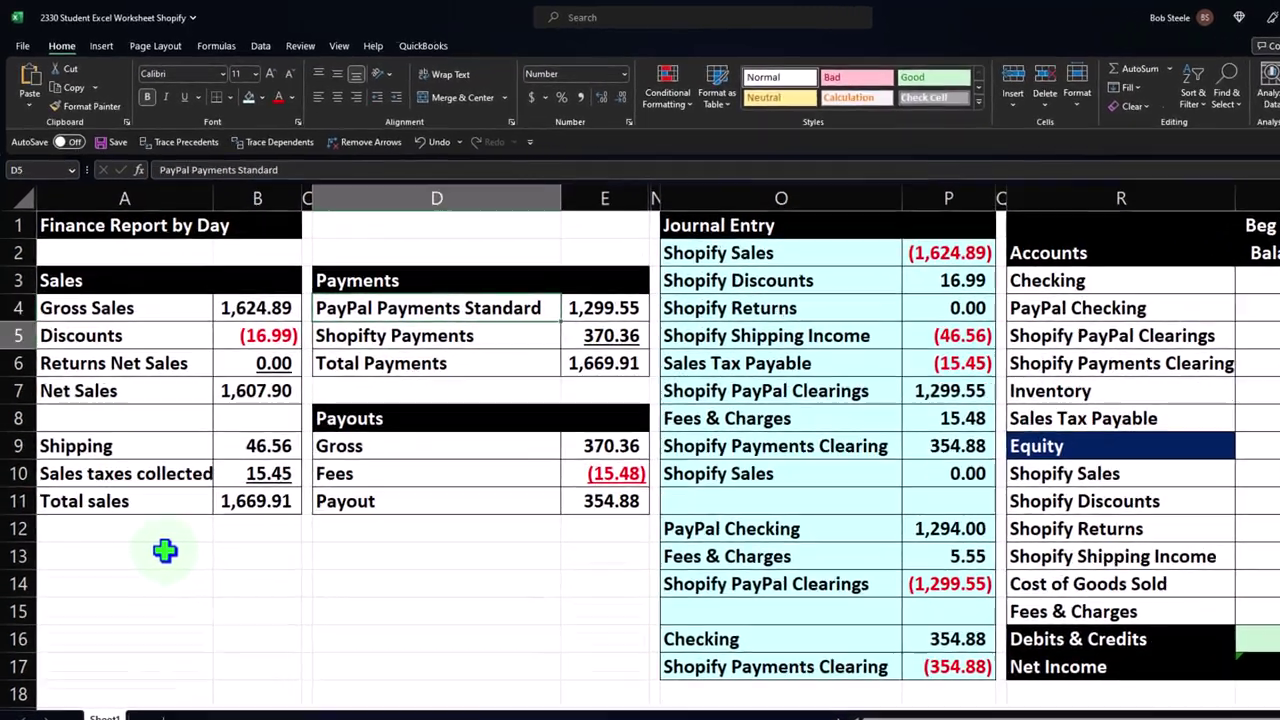
key("Down")
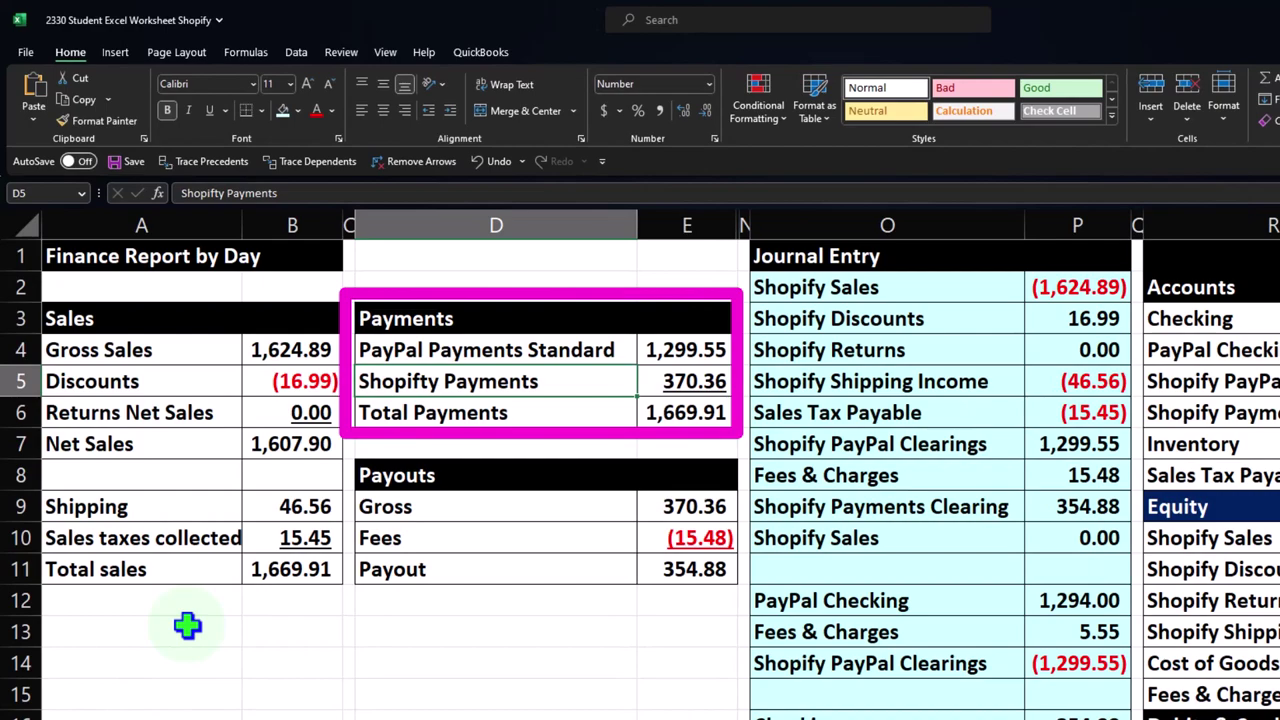
key("Up")
key("Right")
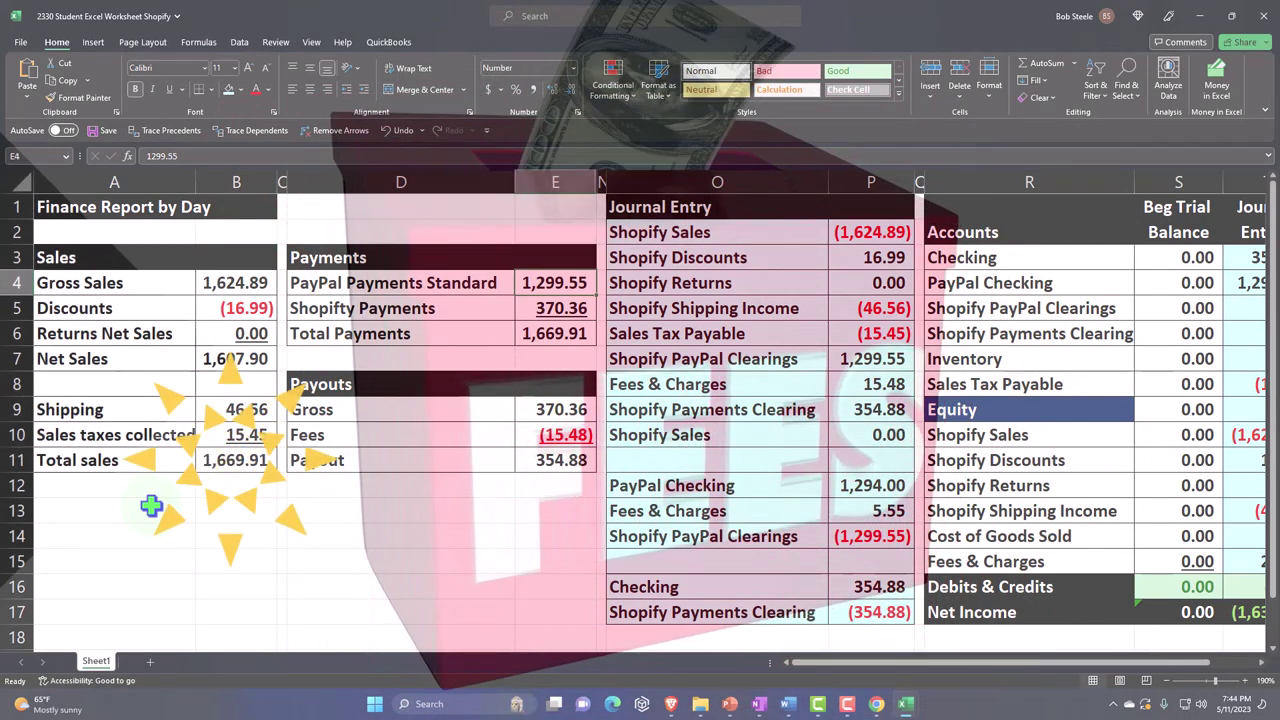
key("Down")
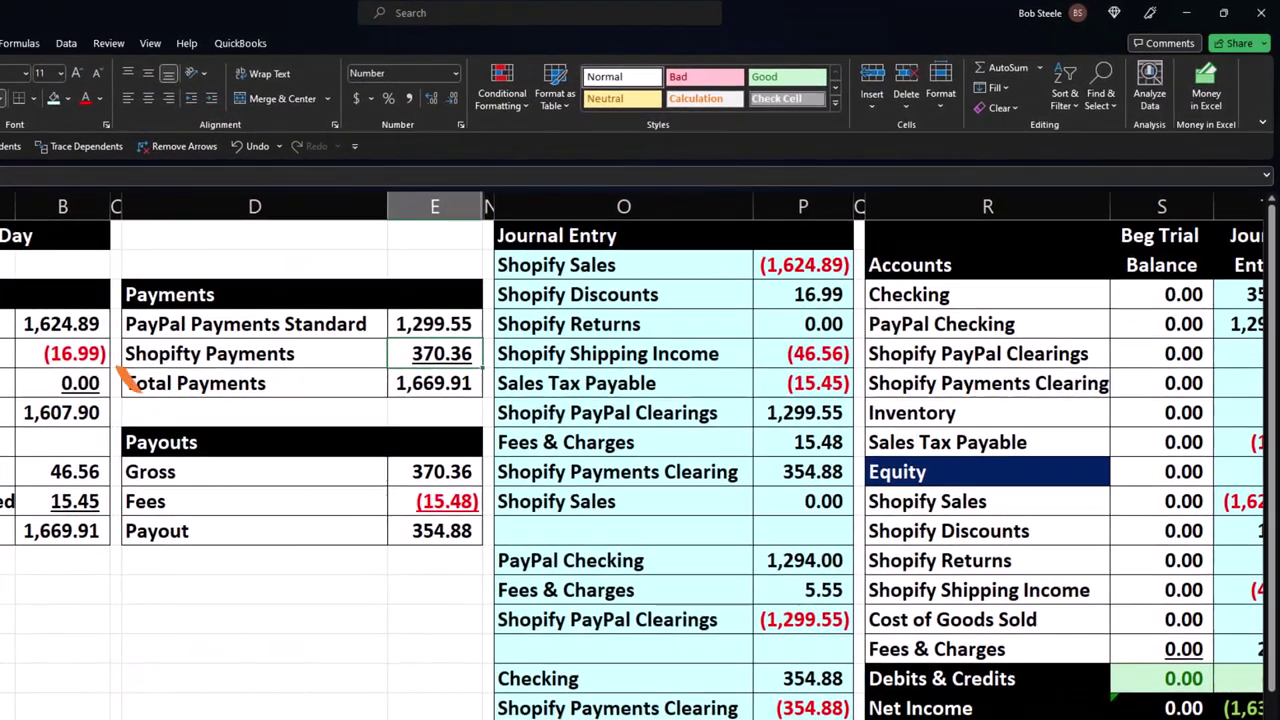
left_click_drag(126, 376, 428, 390)
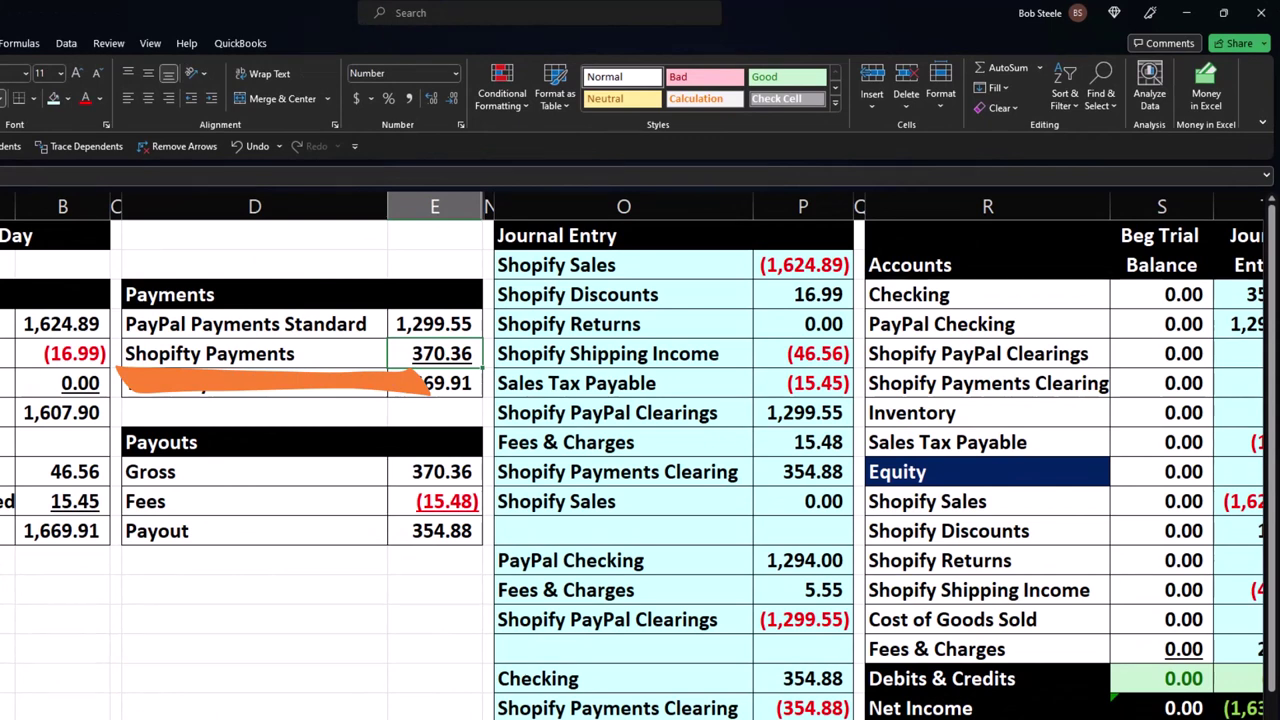
left_click(434, 383)
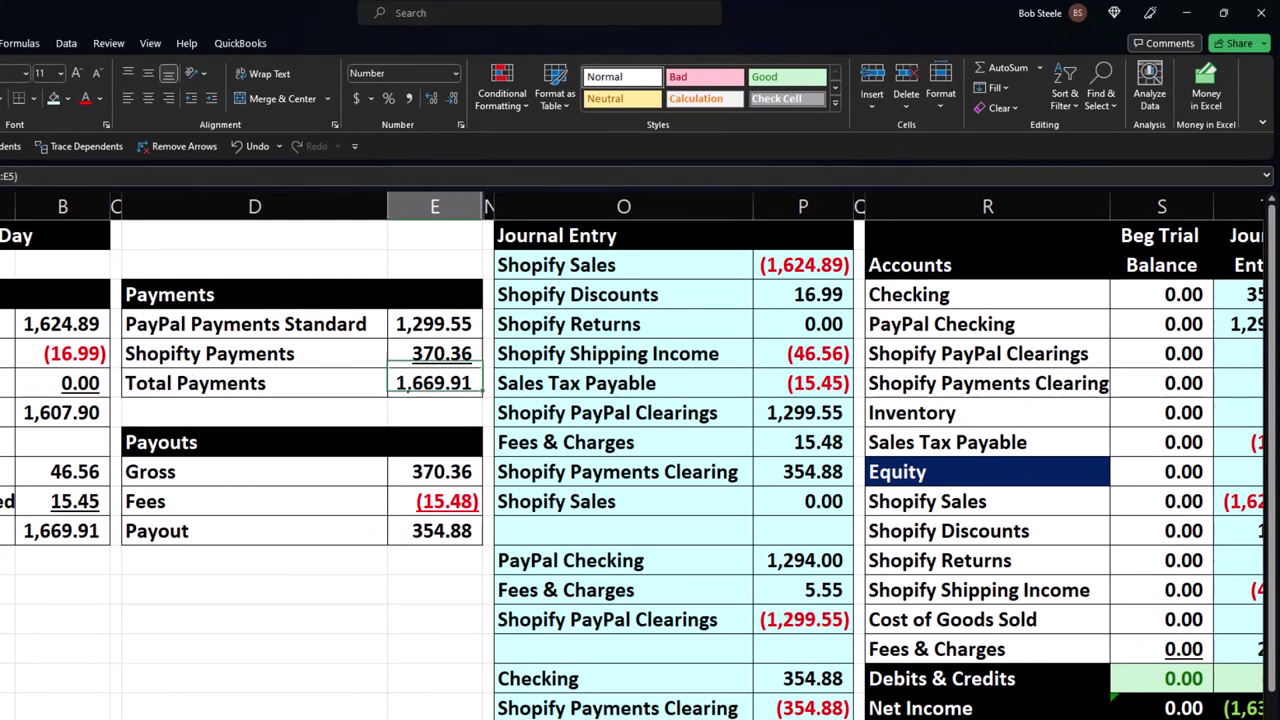
mouse_move(302, 468)
left_mouse_down()
mouse_move(230, 532)
mouse_move(352, 470)
left_mouse_up()
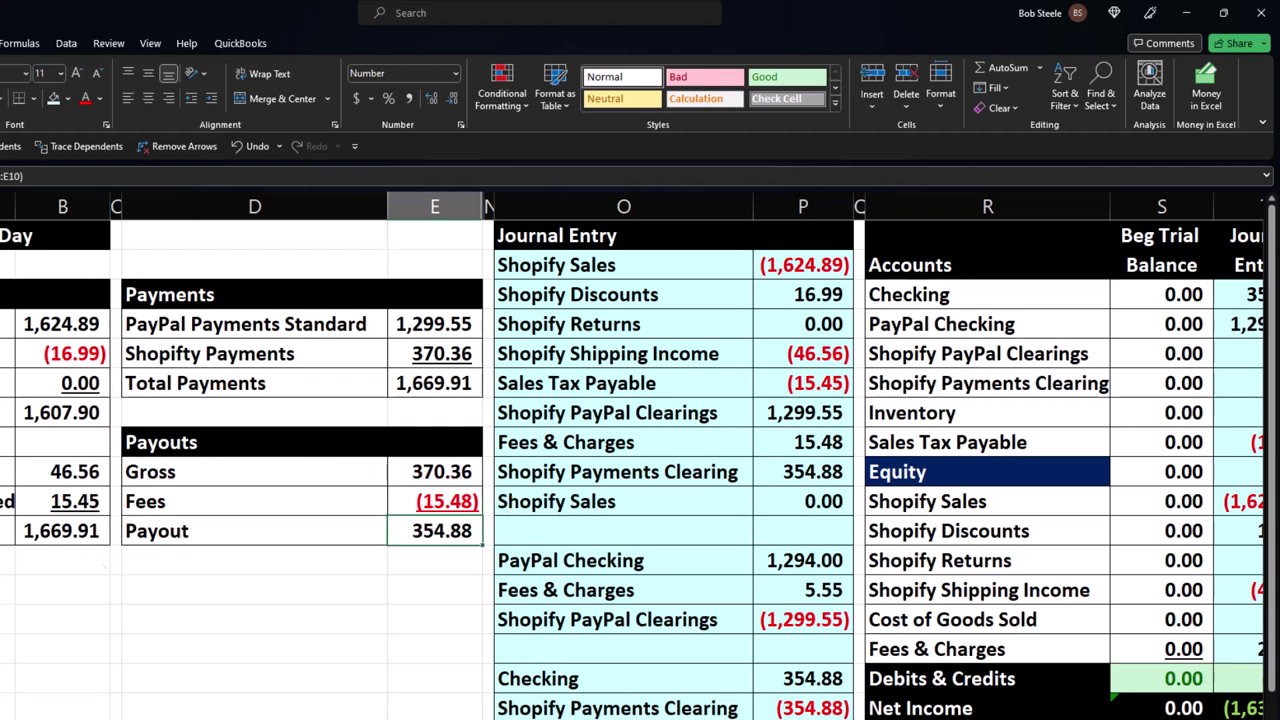
left_click_drag(100, 560, 430, 572)
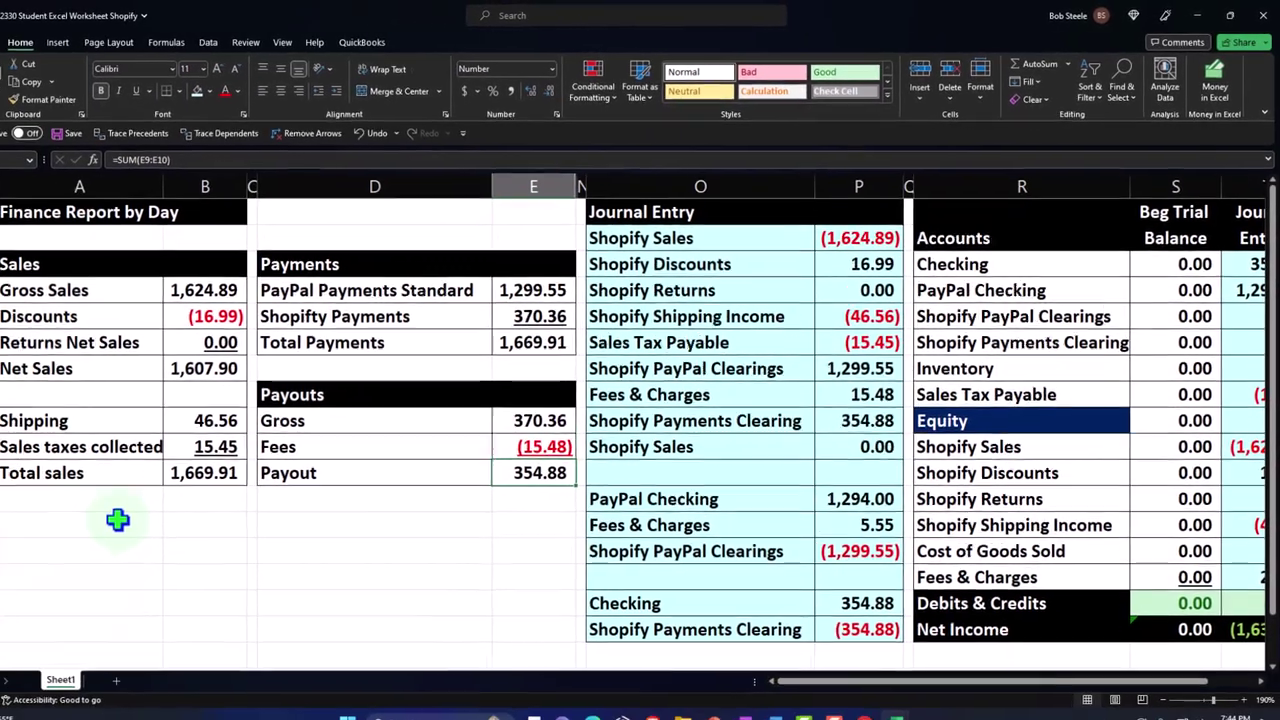
key("Up")
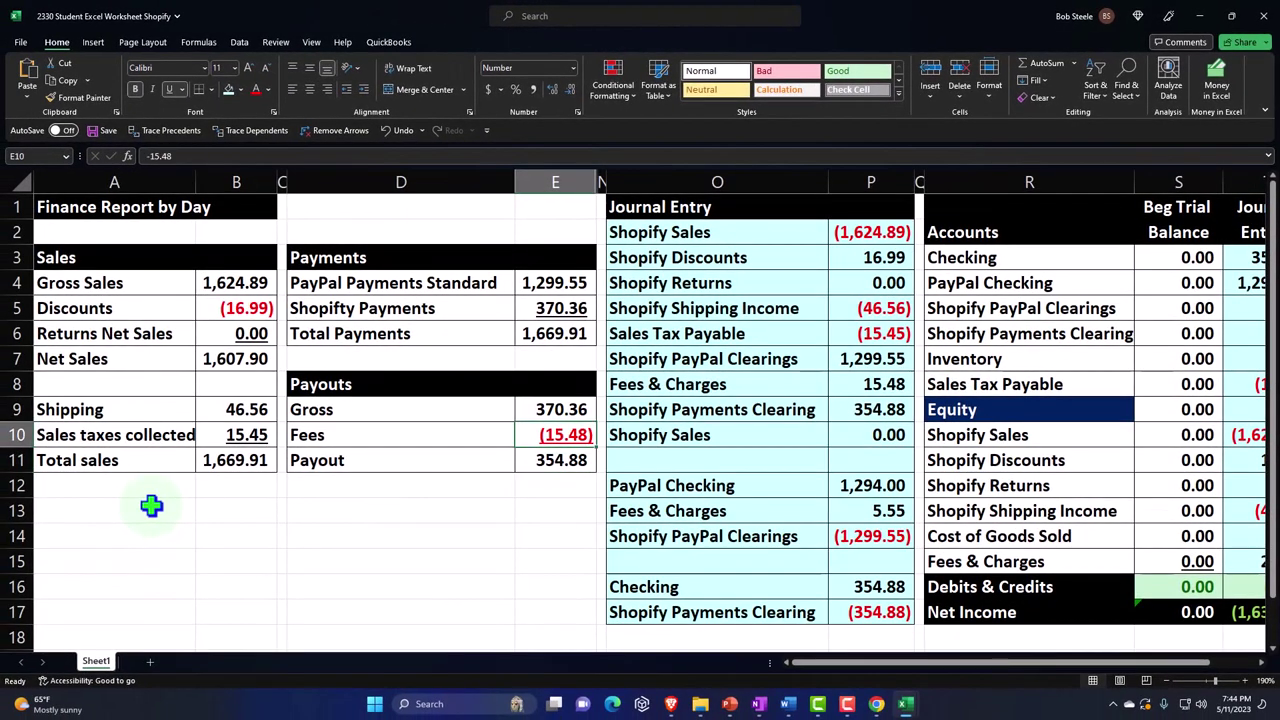
left_click(549, 460)
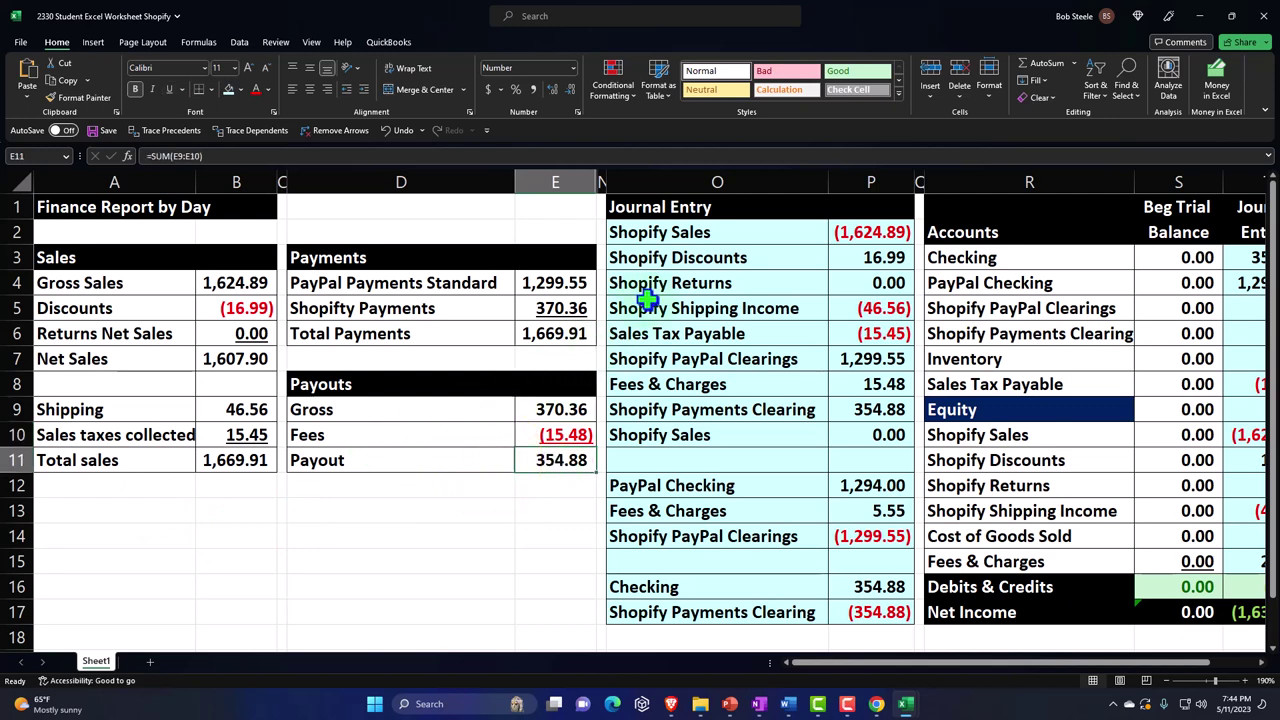
left_click(697, 232)
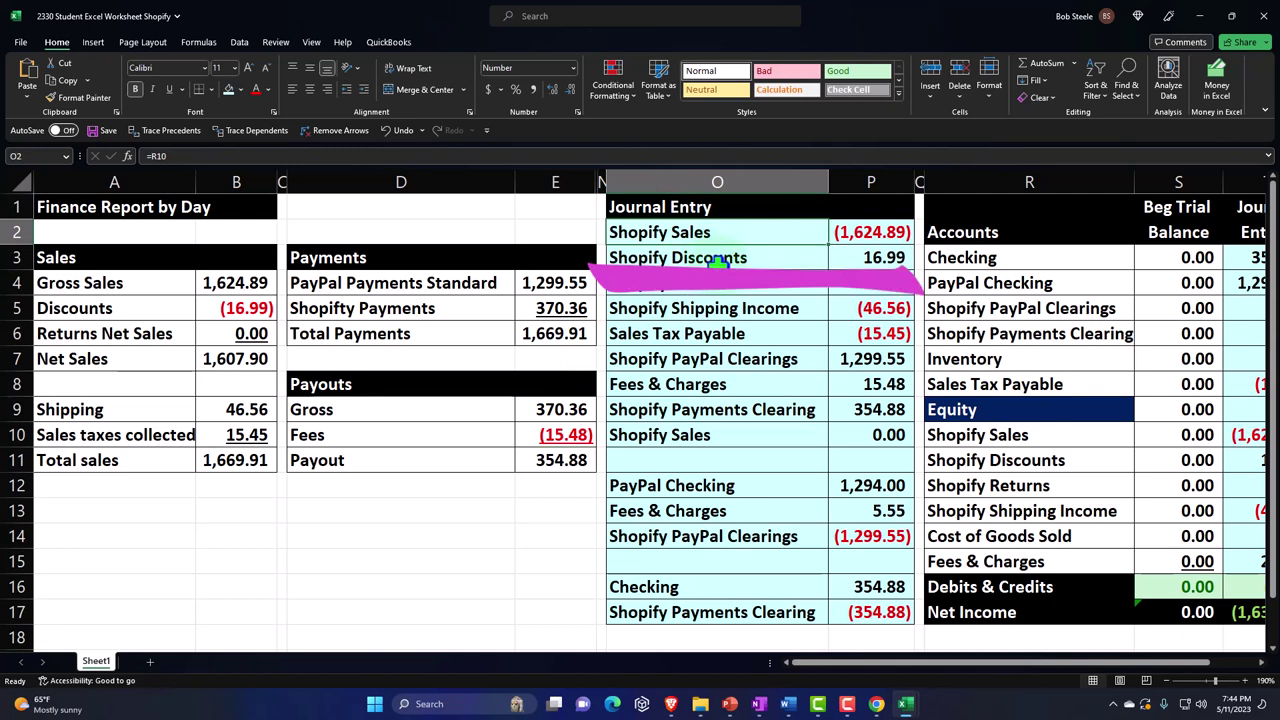
Step: Trace precedents for the Shopify Sales, Discounts, Returns and Shipping Income journal amounts
key("Right")
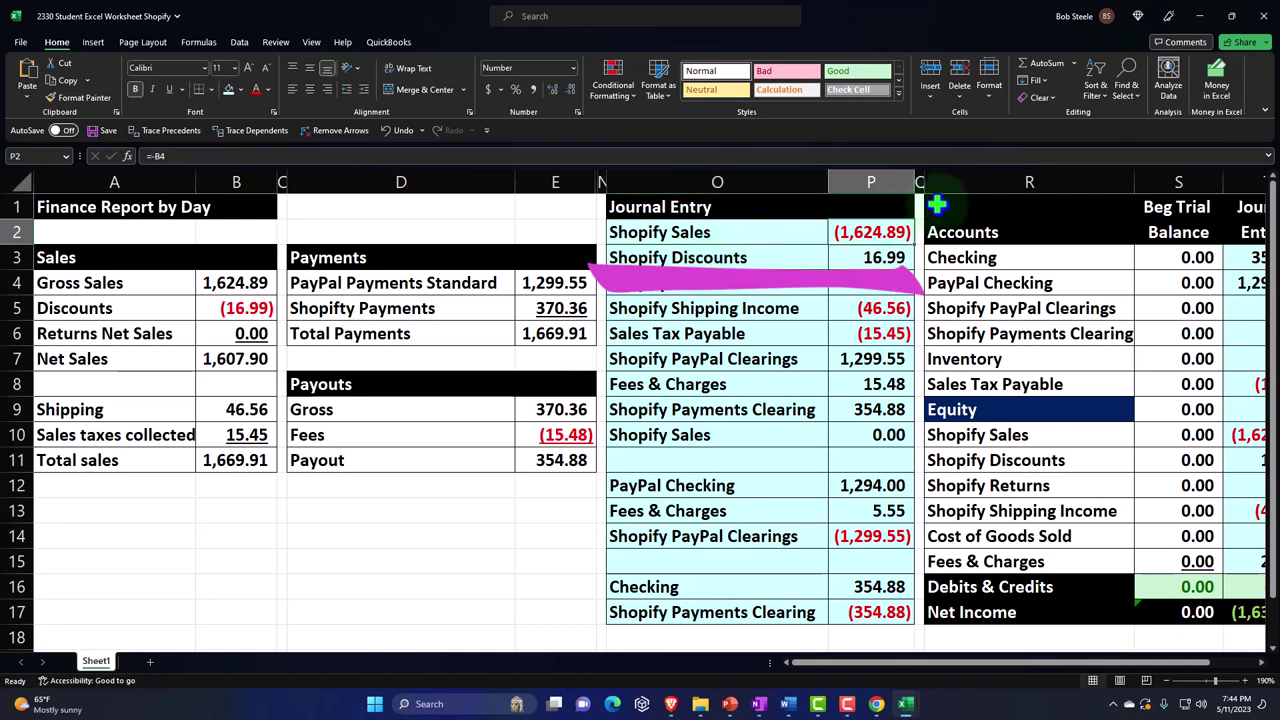
double_click(890, 228)
key("Return")
left_click(890, 228)
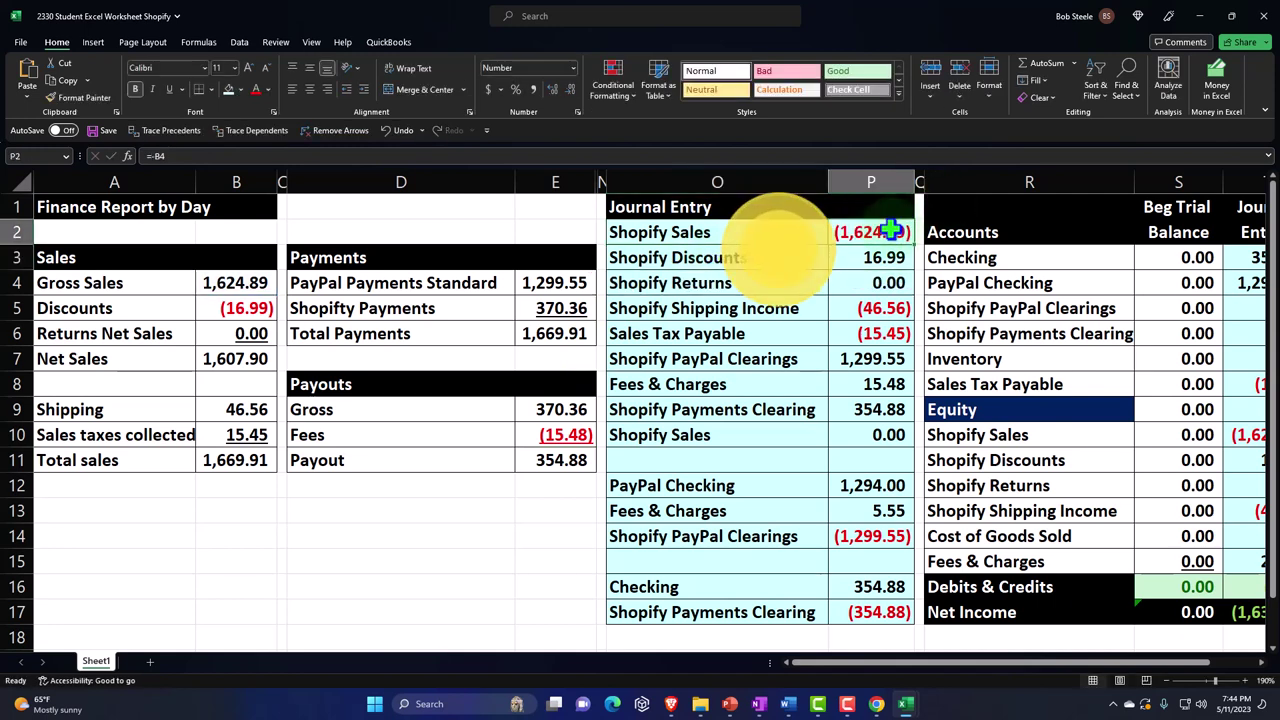
left_click(184, 130)
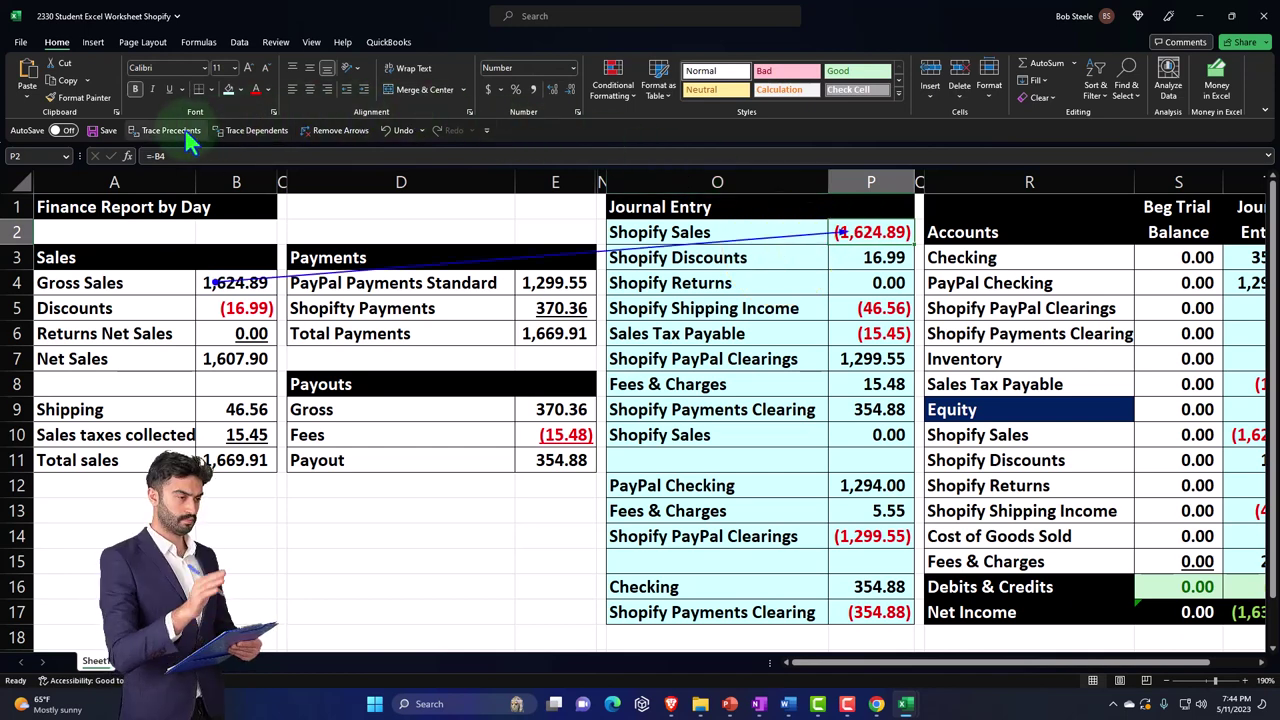
key("Return")
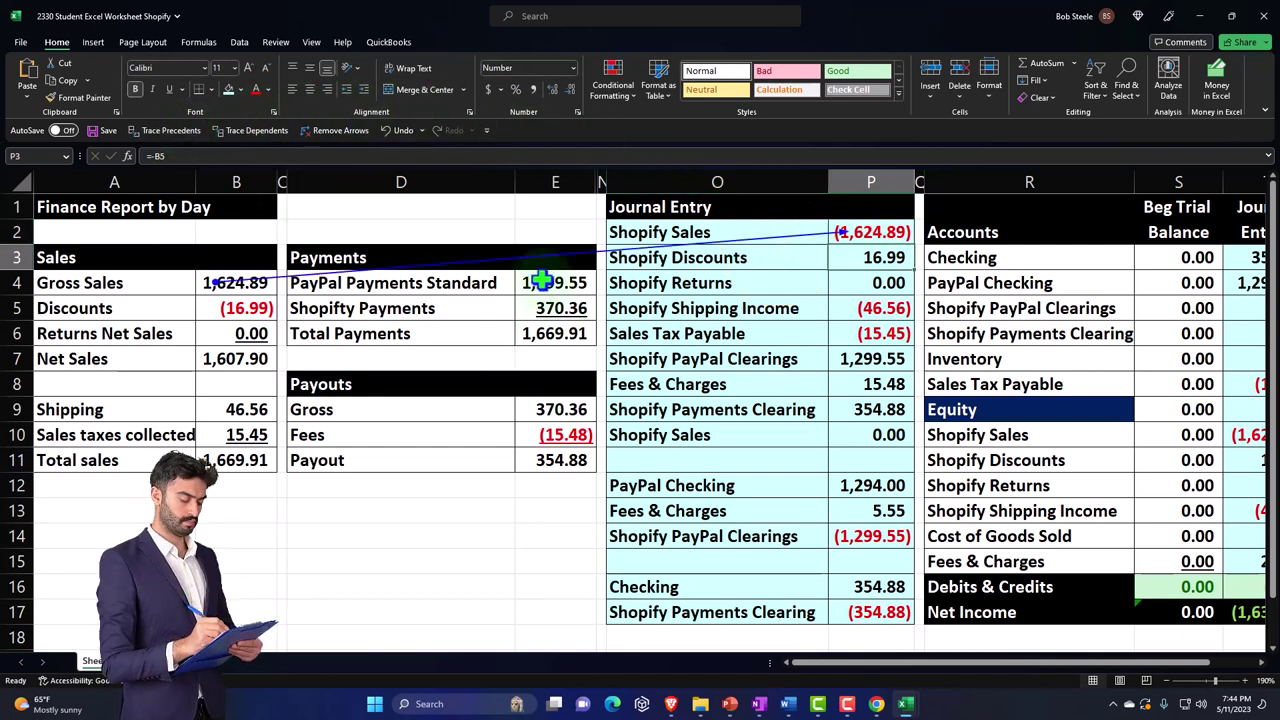
left_click(170, 140)
key("Return")
left_click(170, 140)
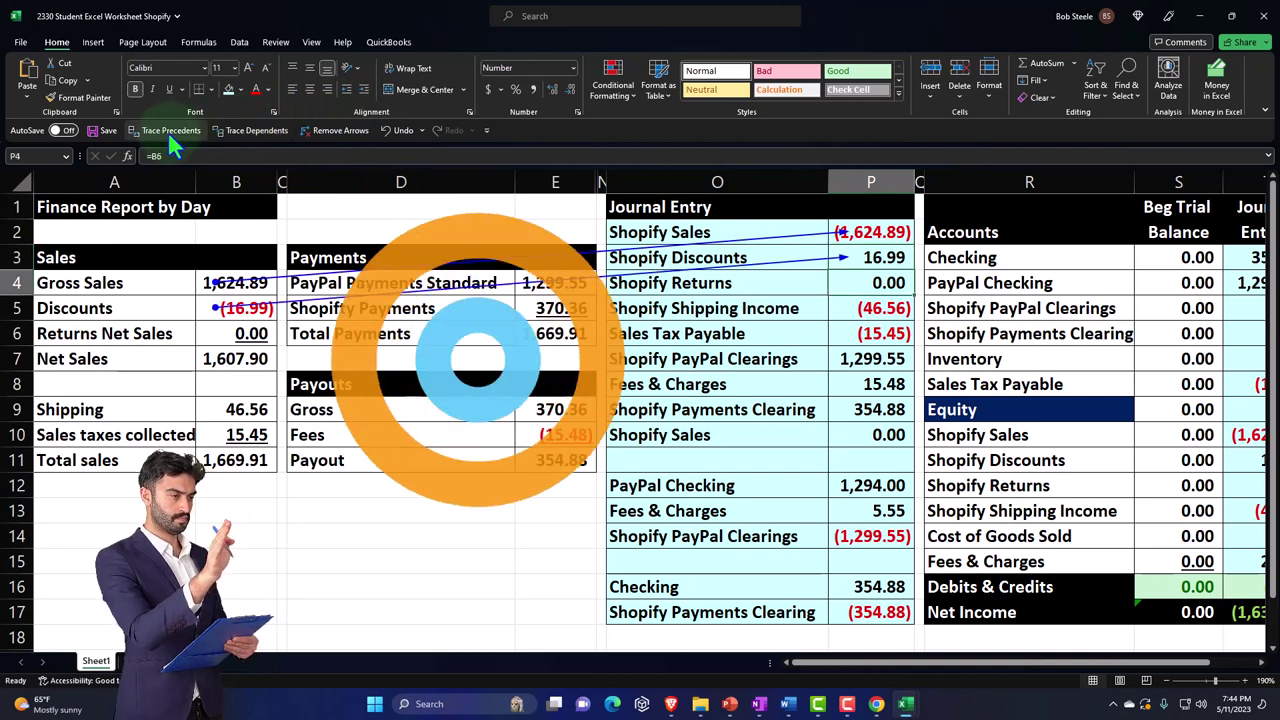
key("Return")
left_click(167, 131)
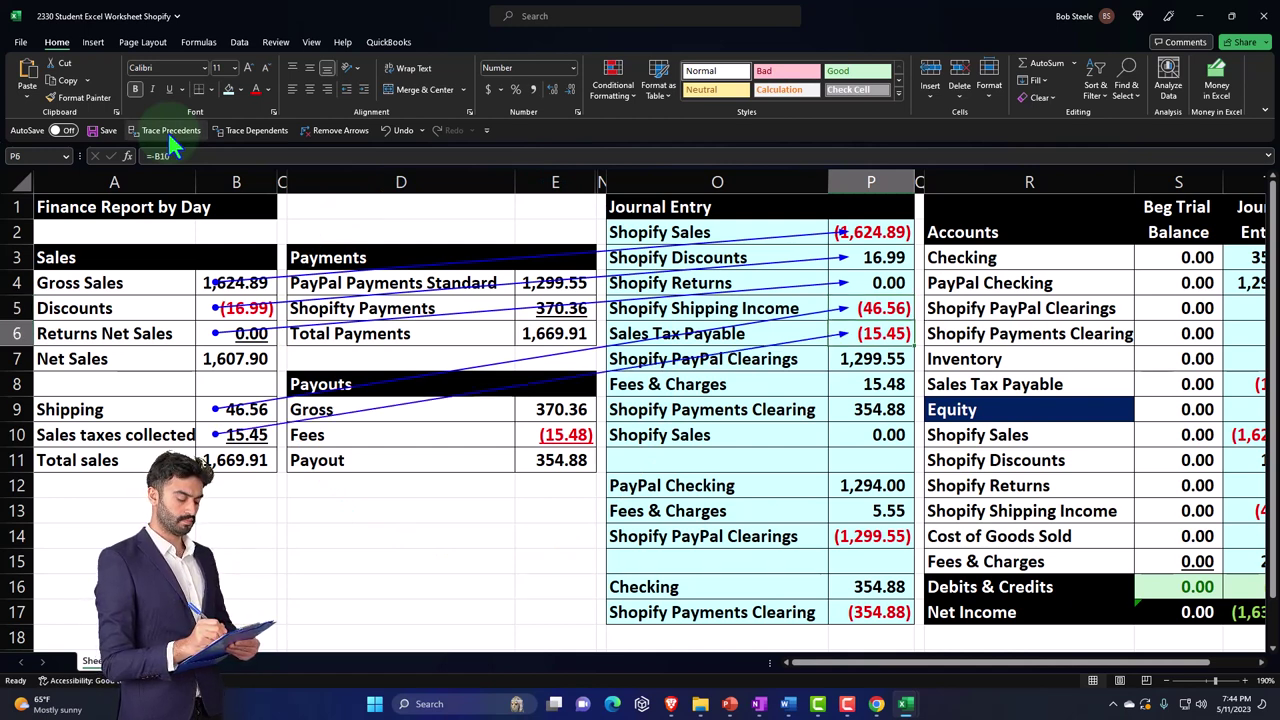
key("Return")
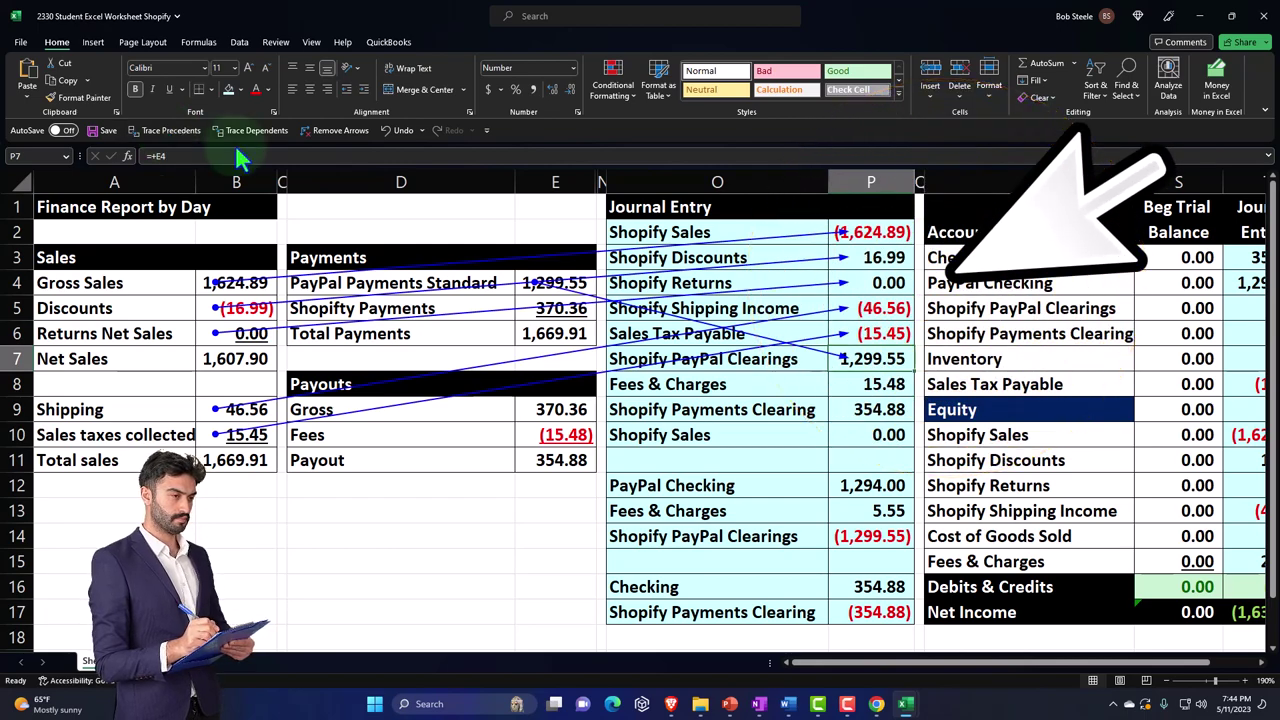
Step: Clear the arrows, trace the PayPal Clearings, Fees & Charges and Payments Clearing amounts, then select O2:P10
left_click(340, 130)
left_click(170, 132)
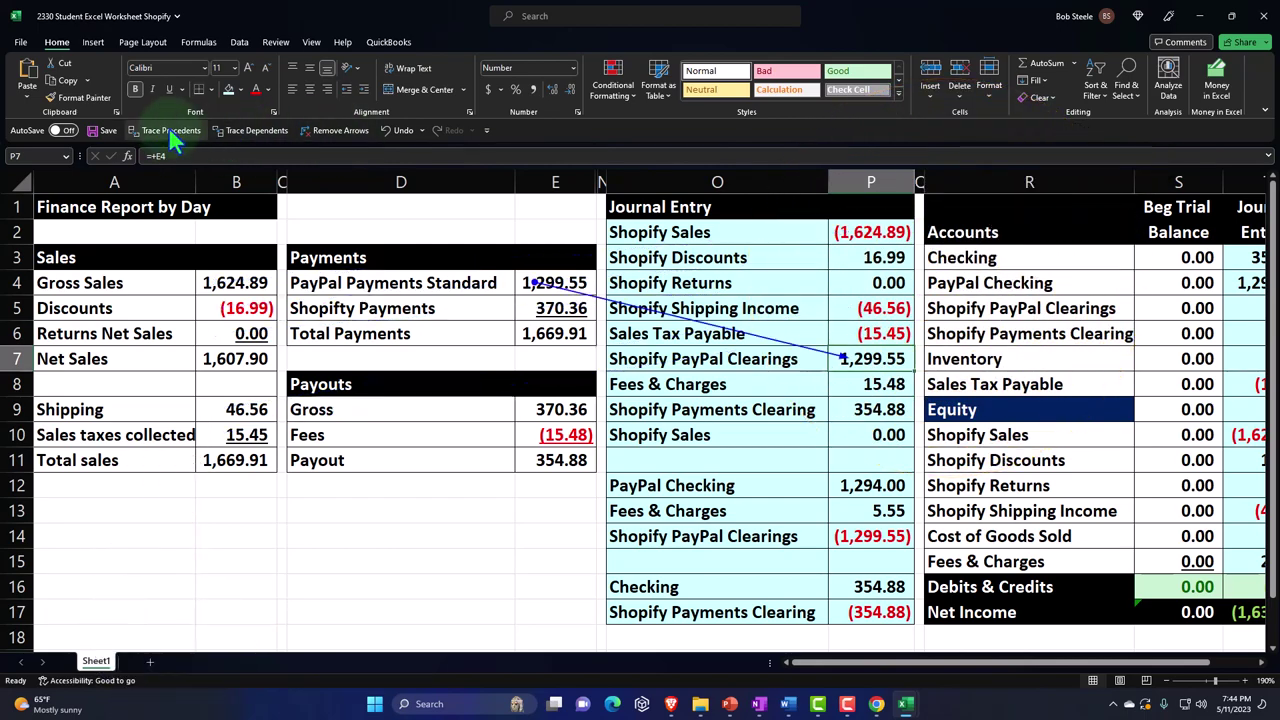
key("Return")
left_click(170, 132)
key("Return")
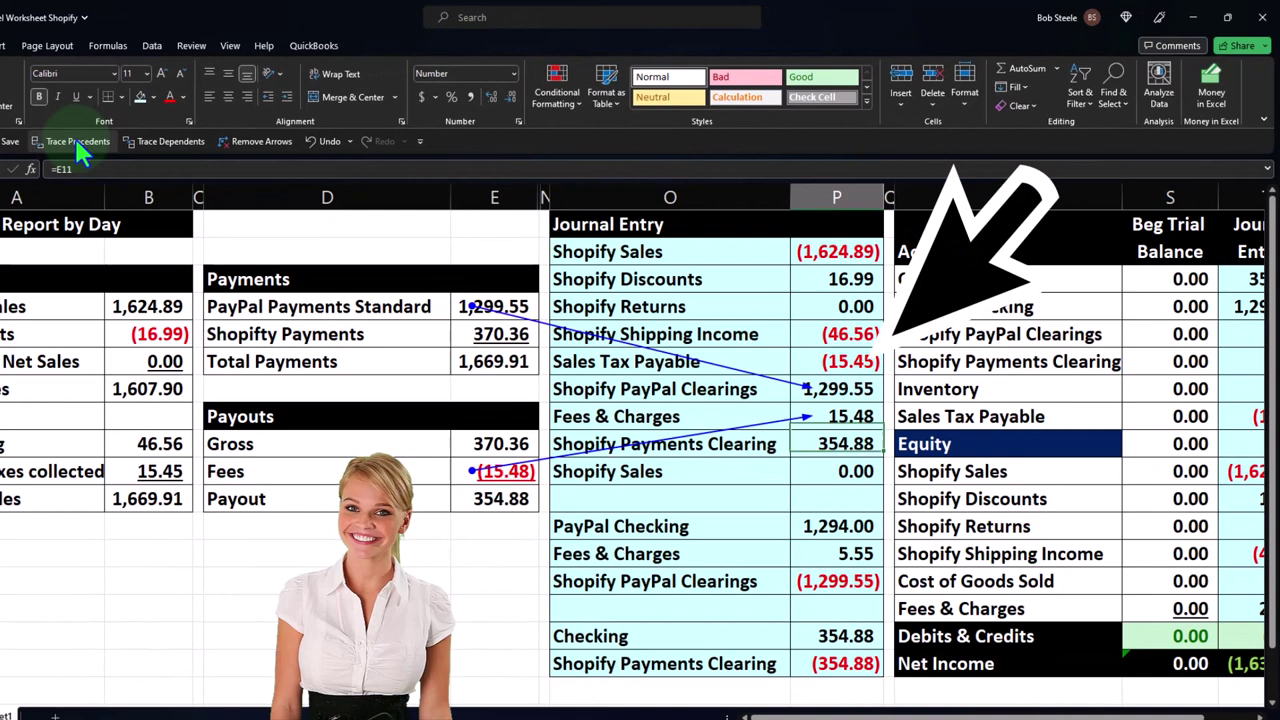
left_click(76, 137)
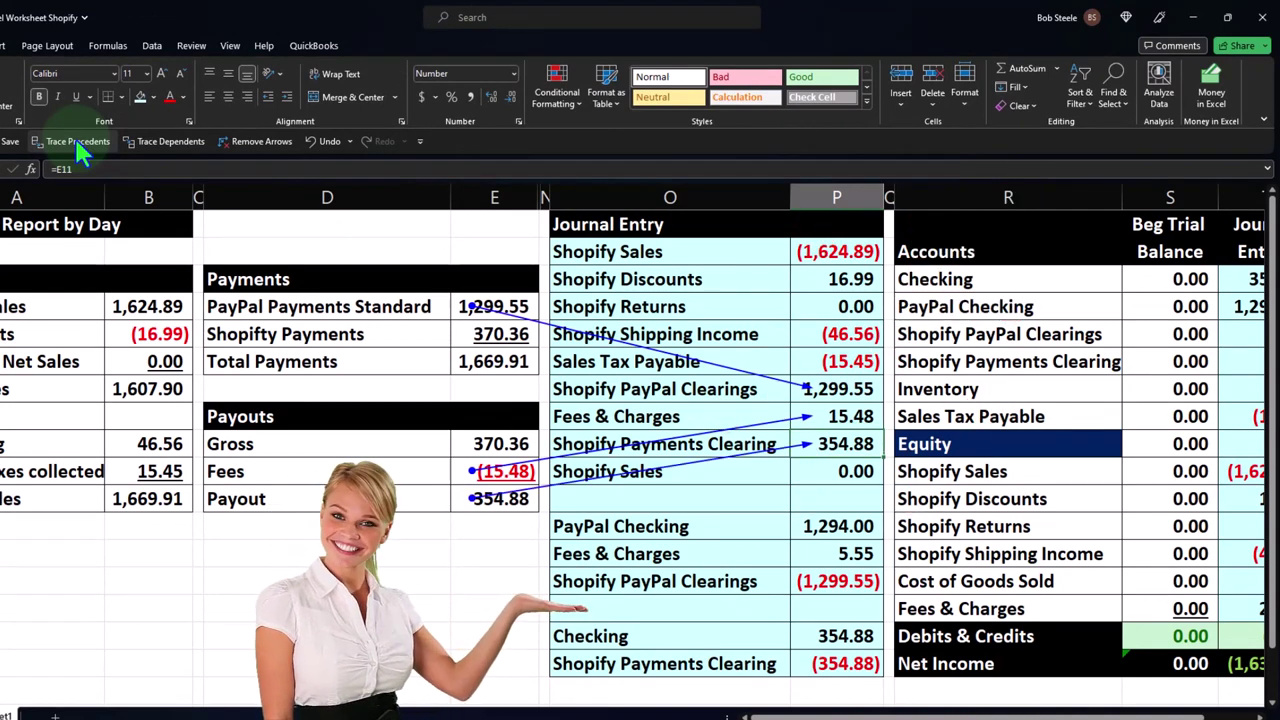
key("Return")
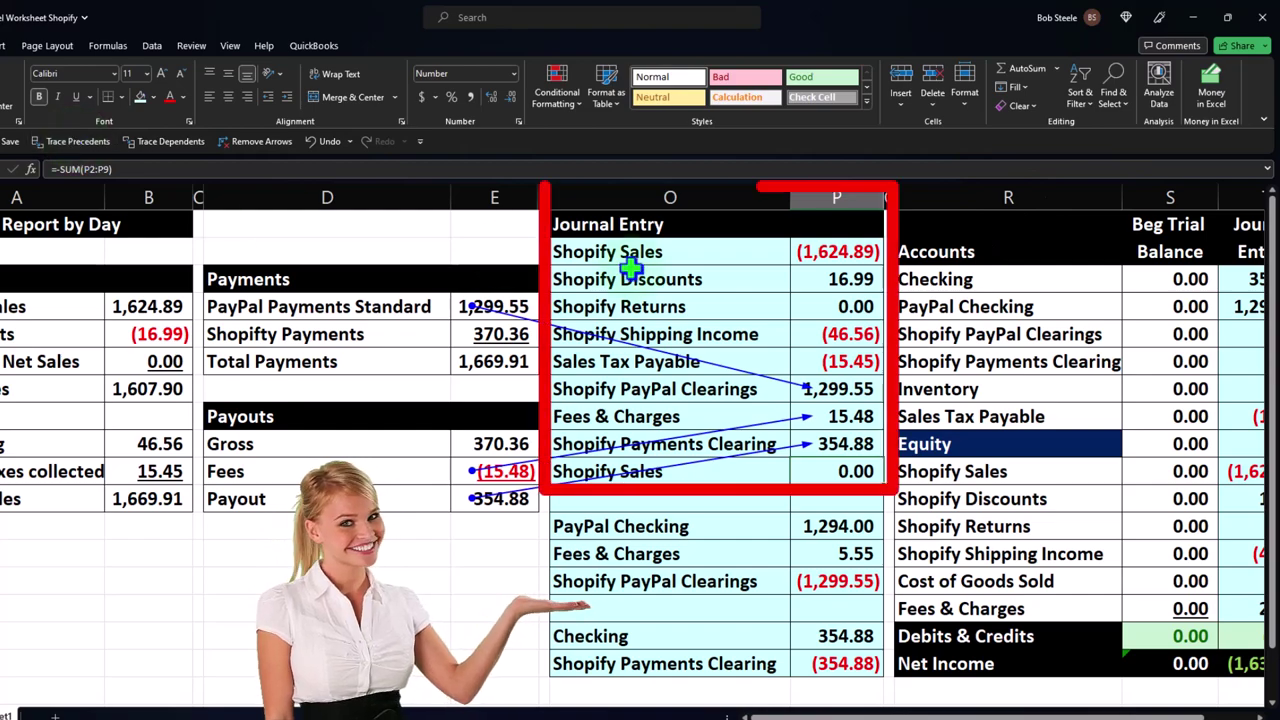
left_click_drag(651, 249, 816, 466)
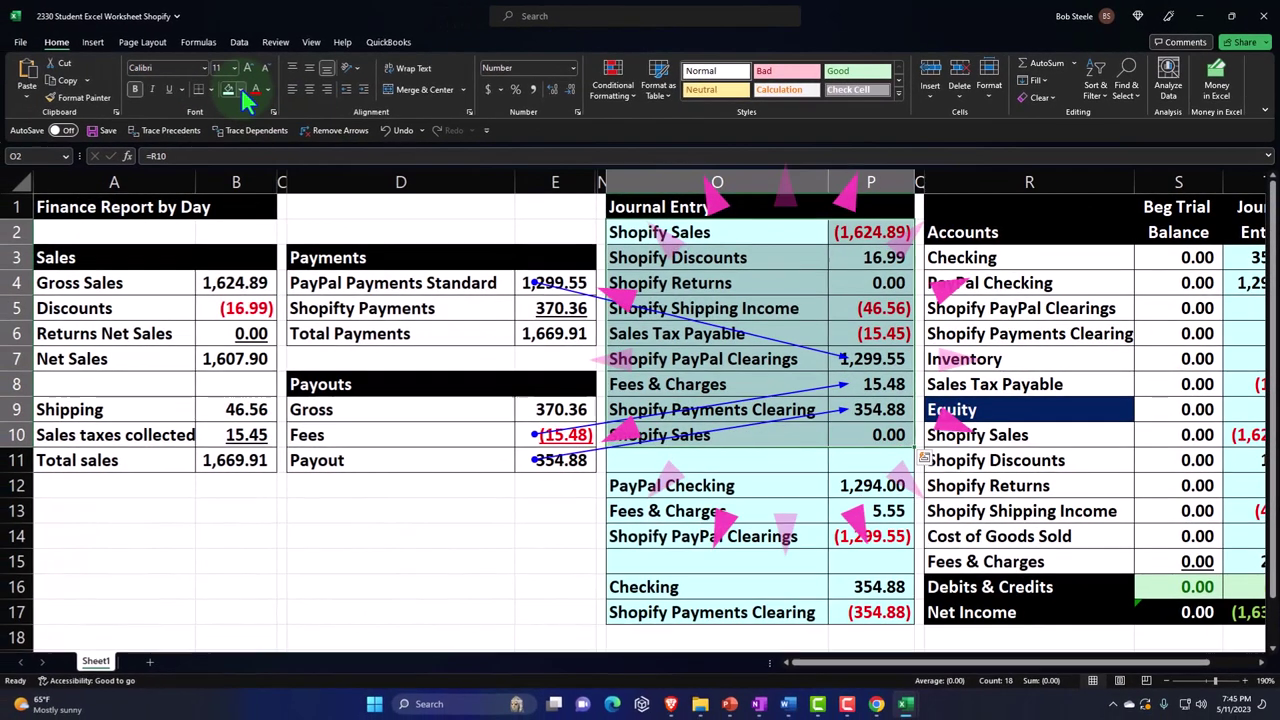
Step: Fill the O2:P10 journal entry block green, remove the trace arrows, and reselect the block
left_click(151, 97)
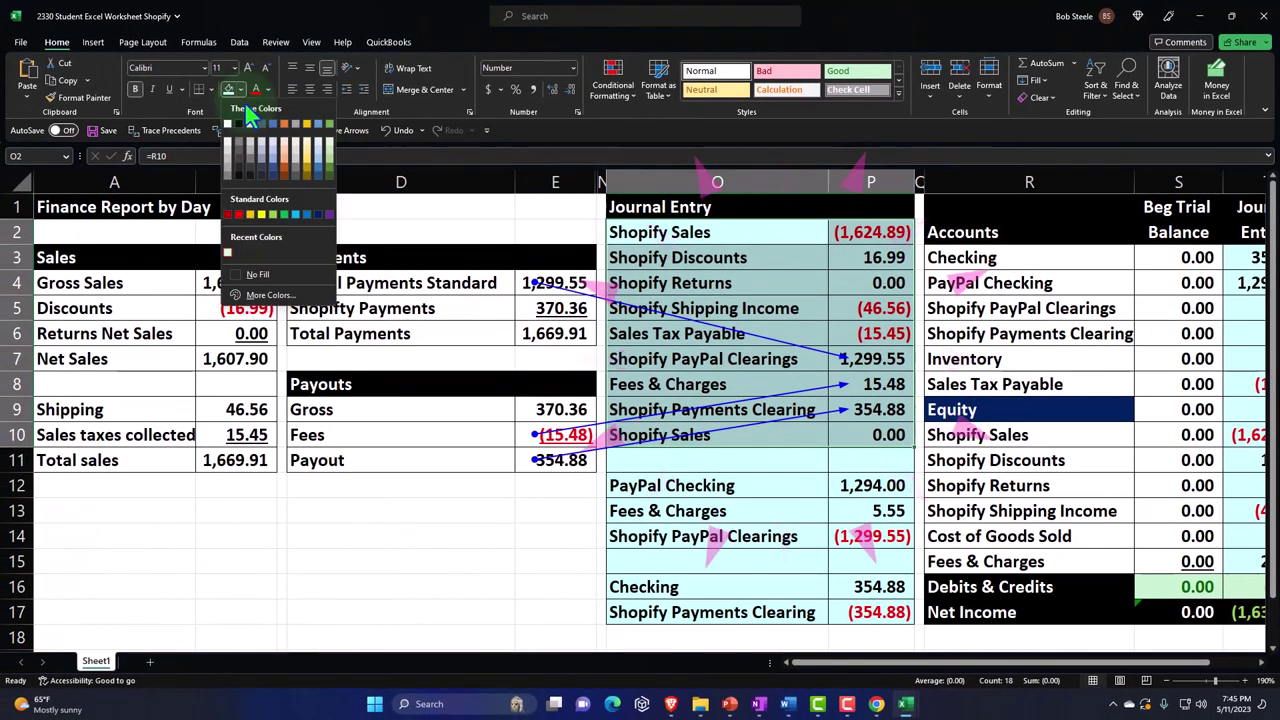
left_click(272, 215)
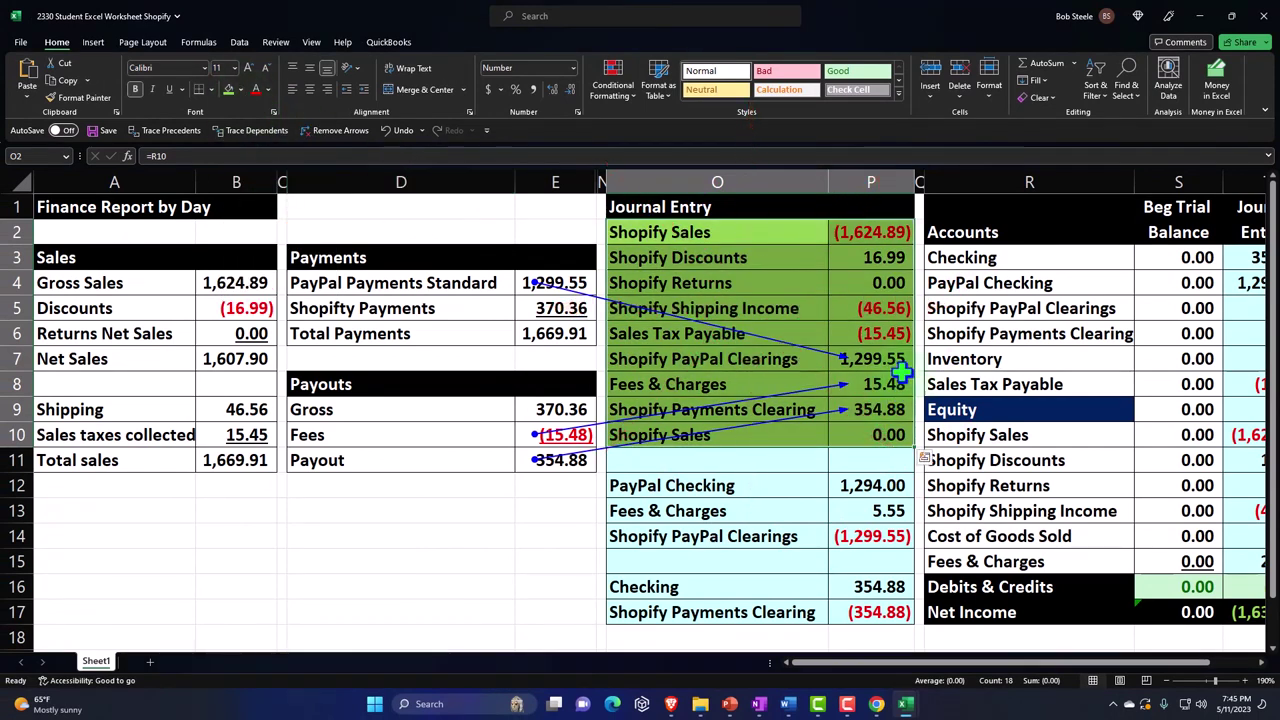
left_click(360, 134)
left_click(905, 315)
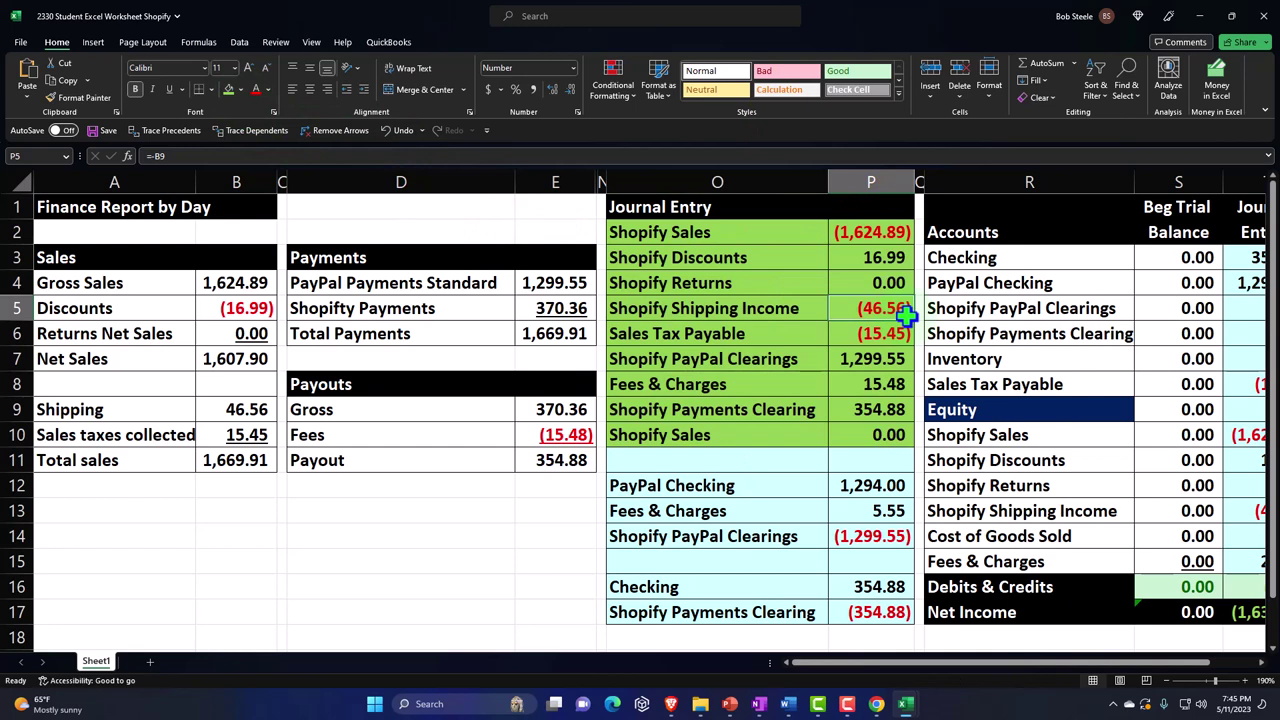
key("Right")
key("Right")
key("Right")
key("Right")
key("Right")
key("Right")
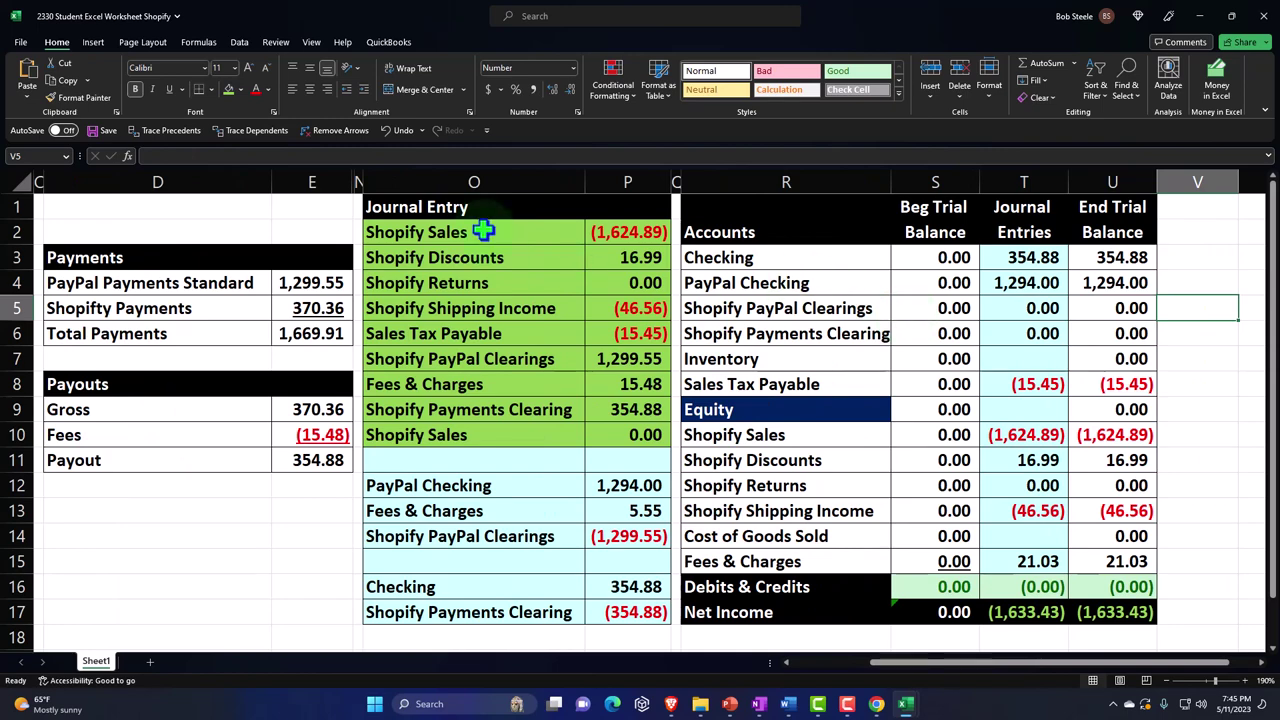
left_click_drag(480, 229, 630, 435)
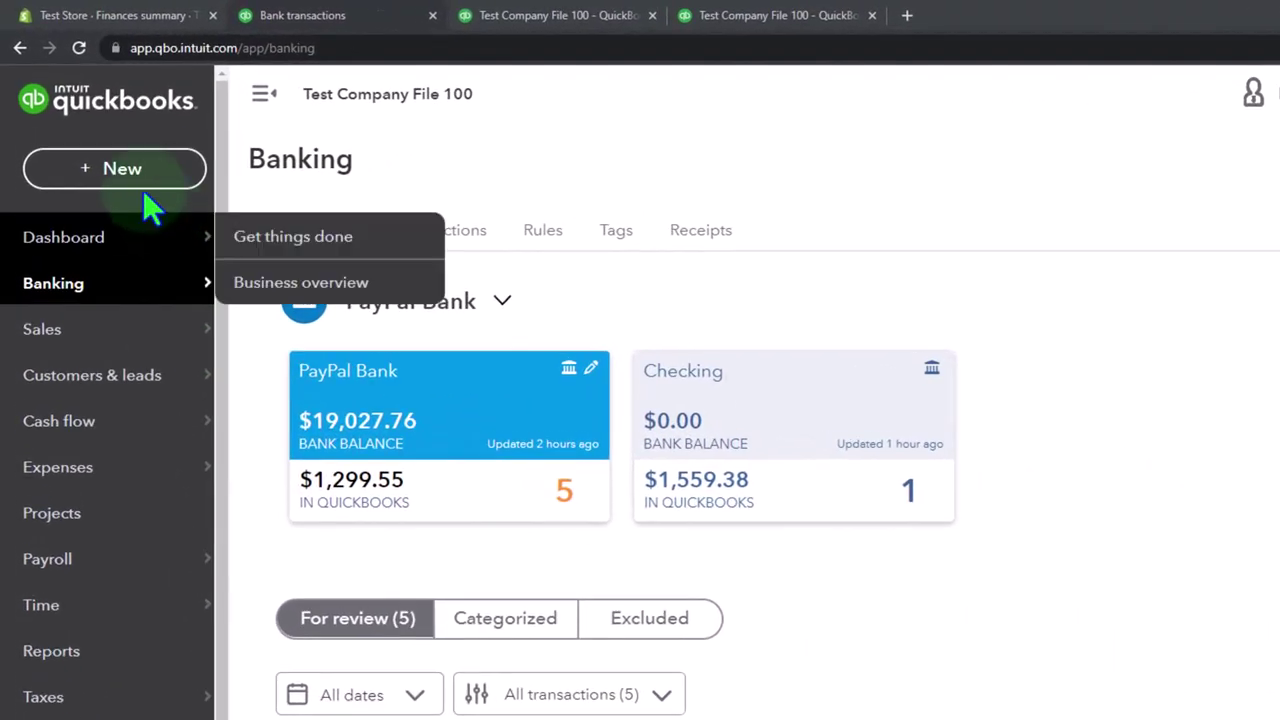
Step: Start Journal Entry #10 and set its journal date to 10/15/2025
left_click(142, 195)
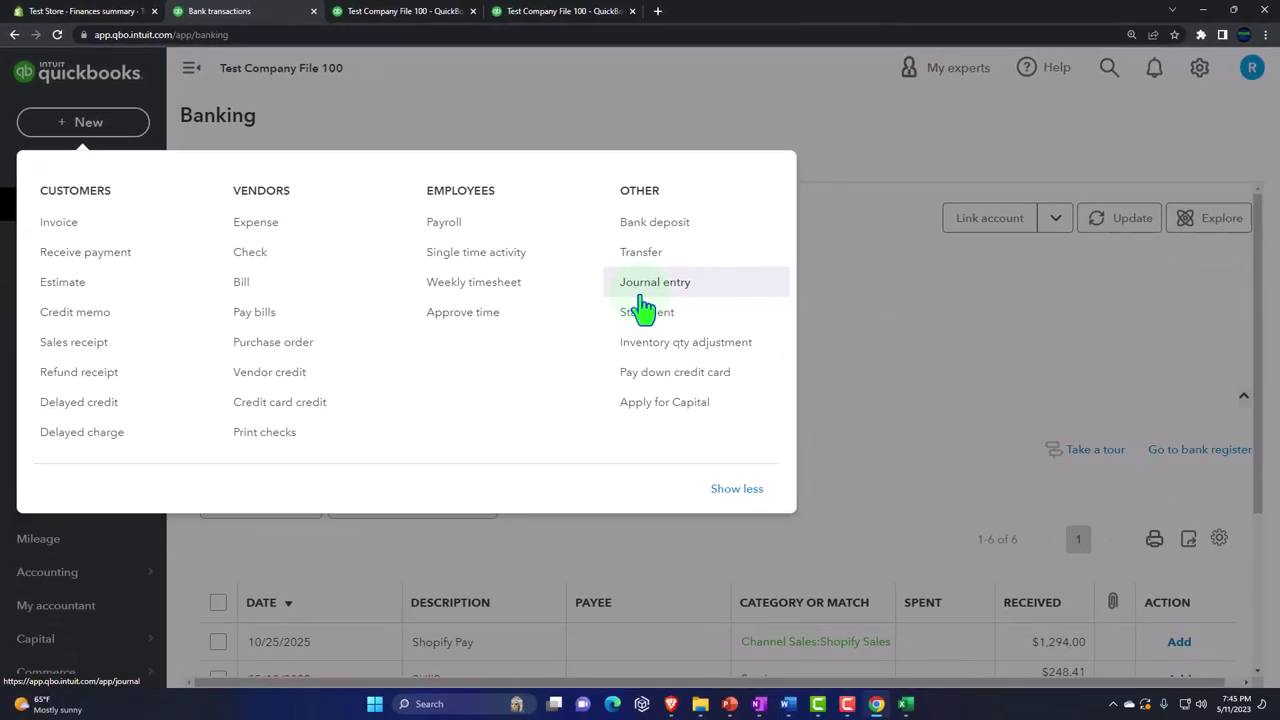
left_click(643, 294)
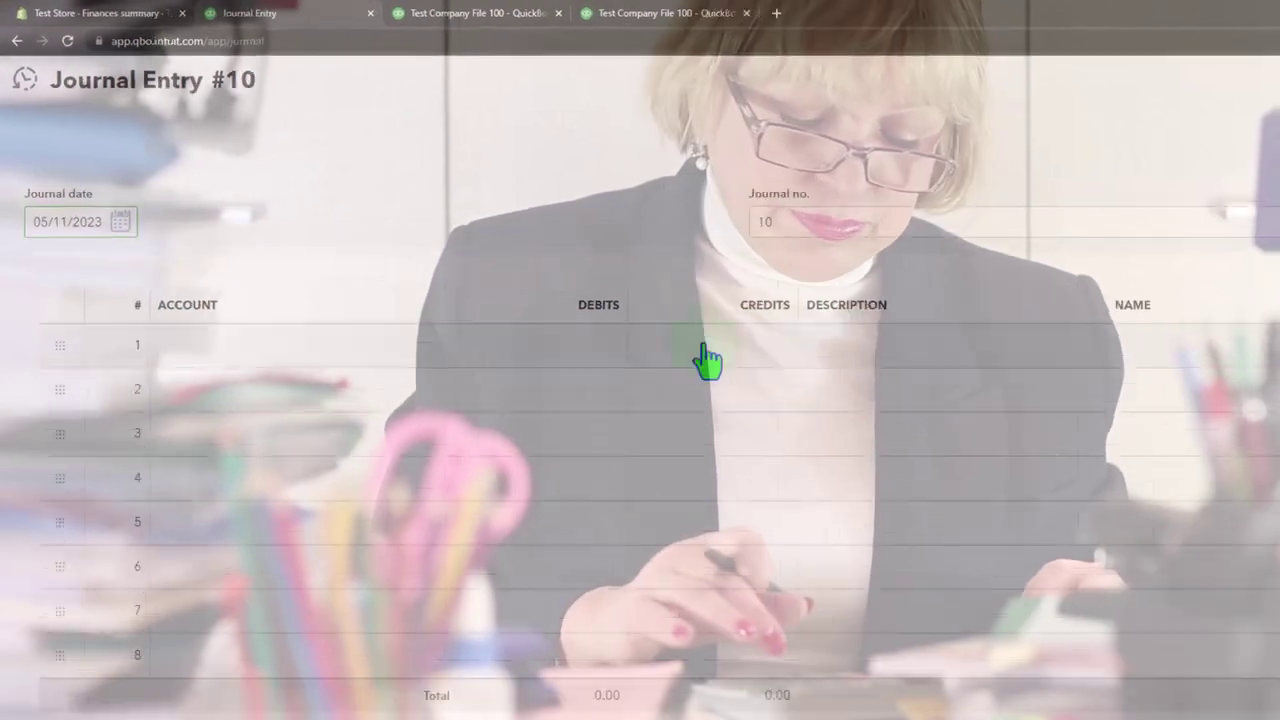
left_click_drag(137, 300, 23, 300)
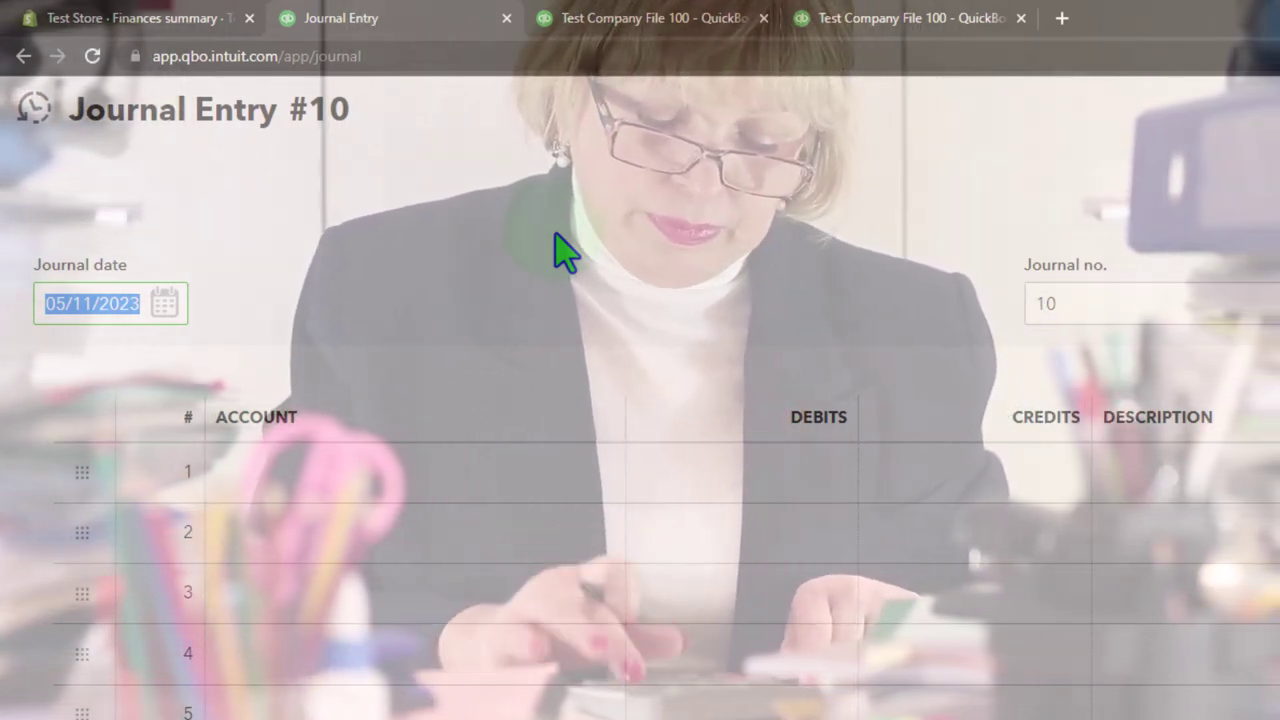
type("101525")
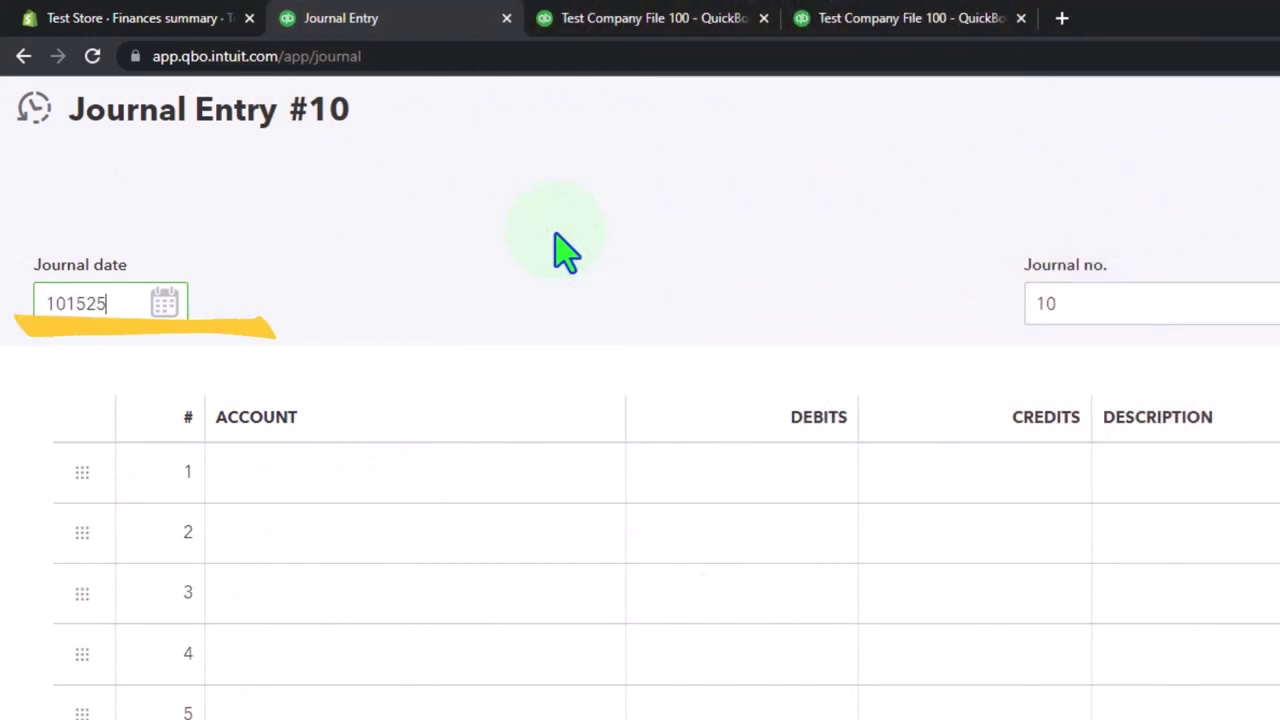
key("Tab")
key("Tab")
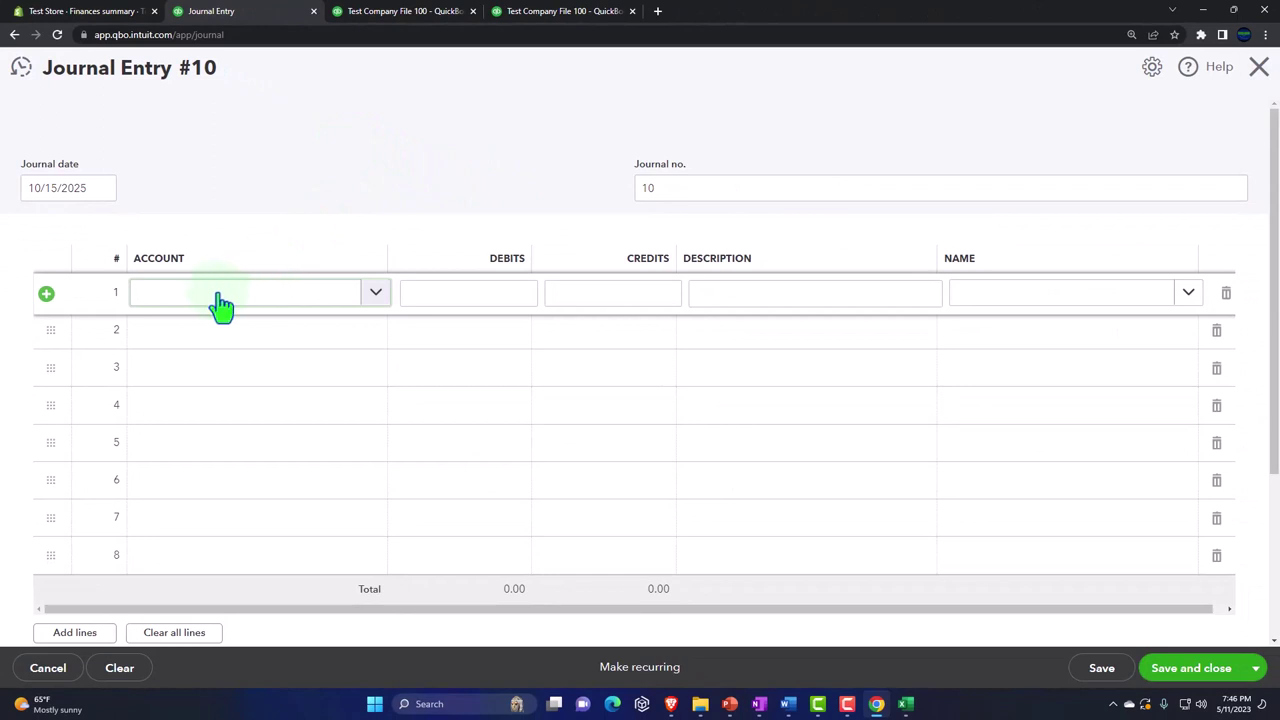
left_click(213, 300)
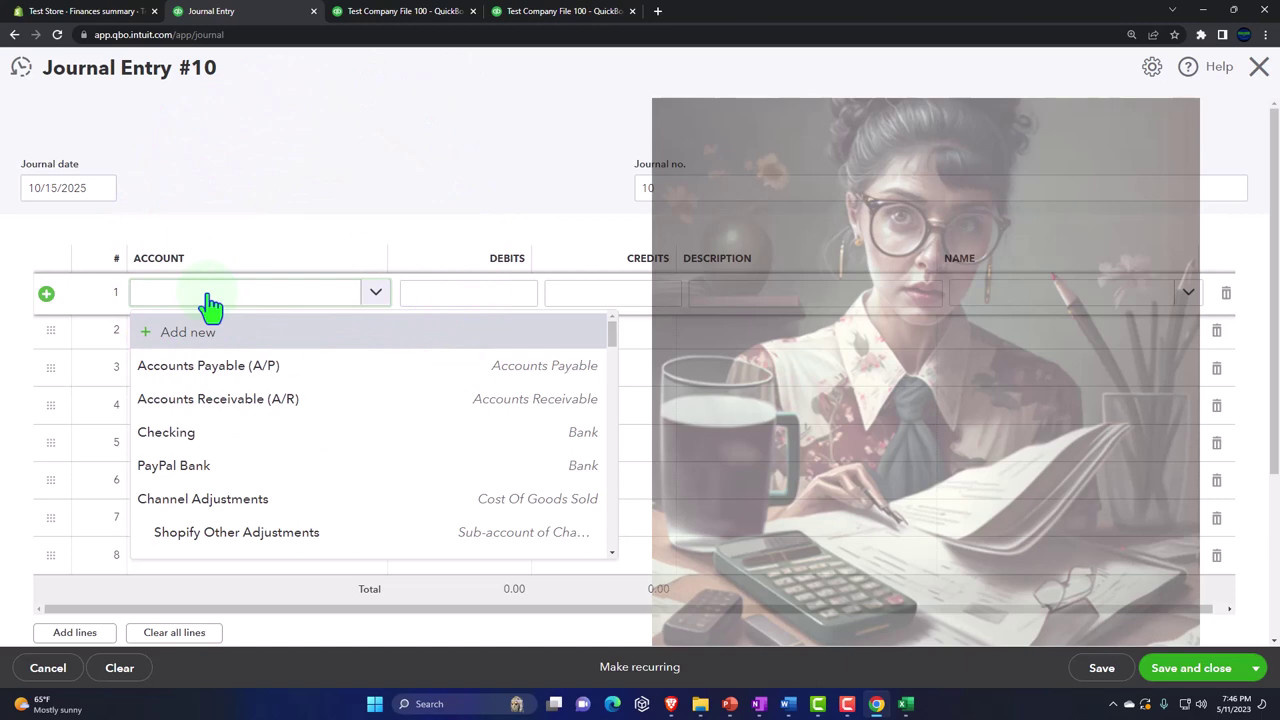
type("Shop")
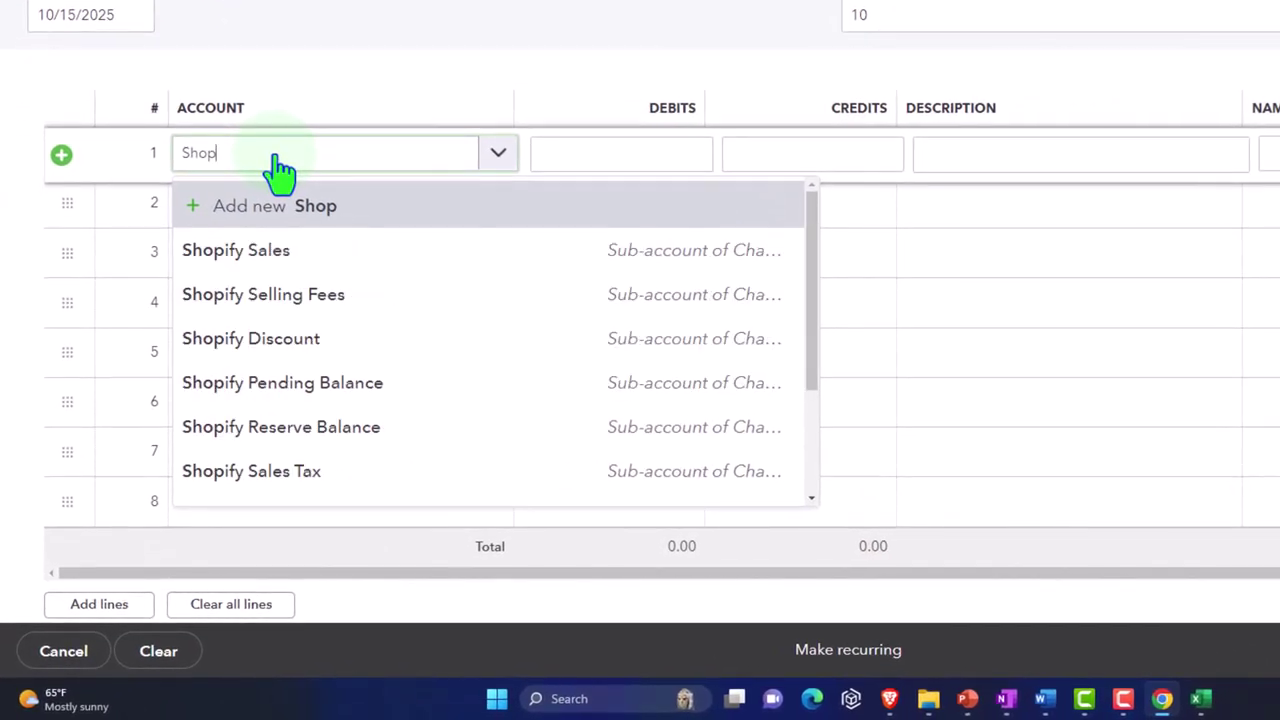
key("Down")
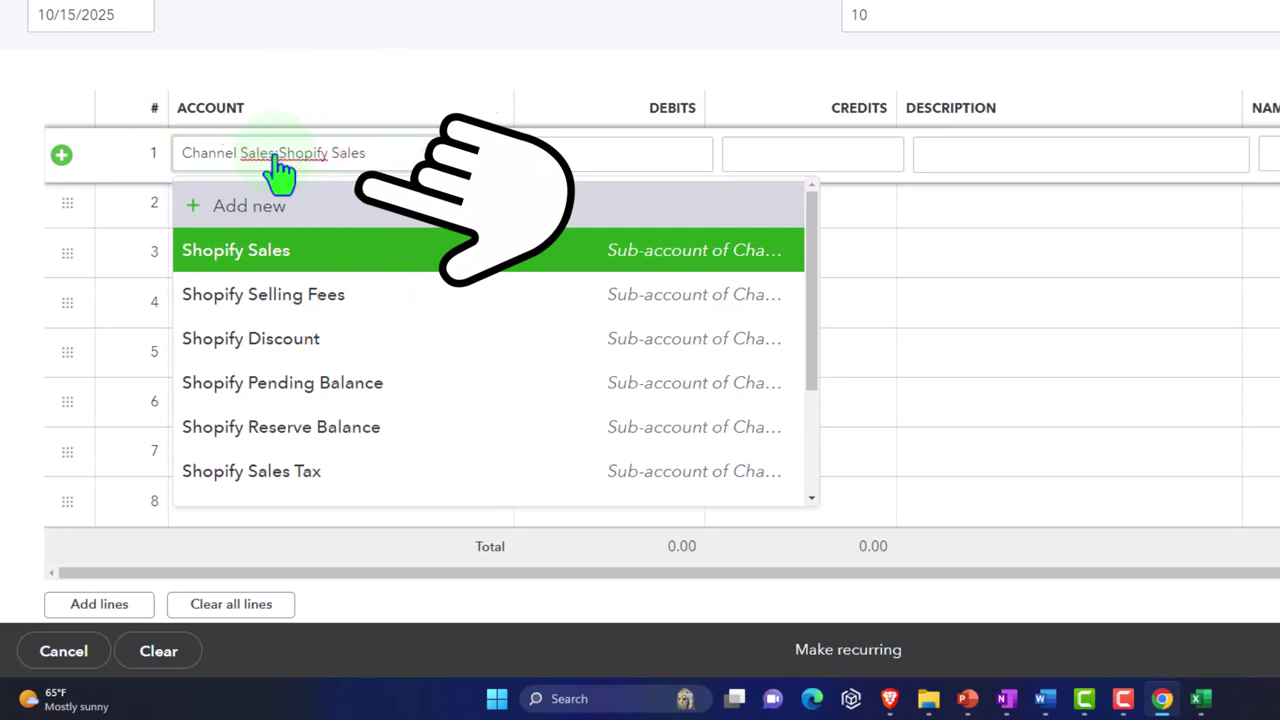
key("Tab")
left_click(498, 155)
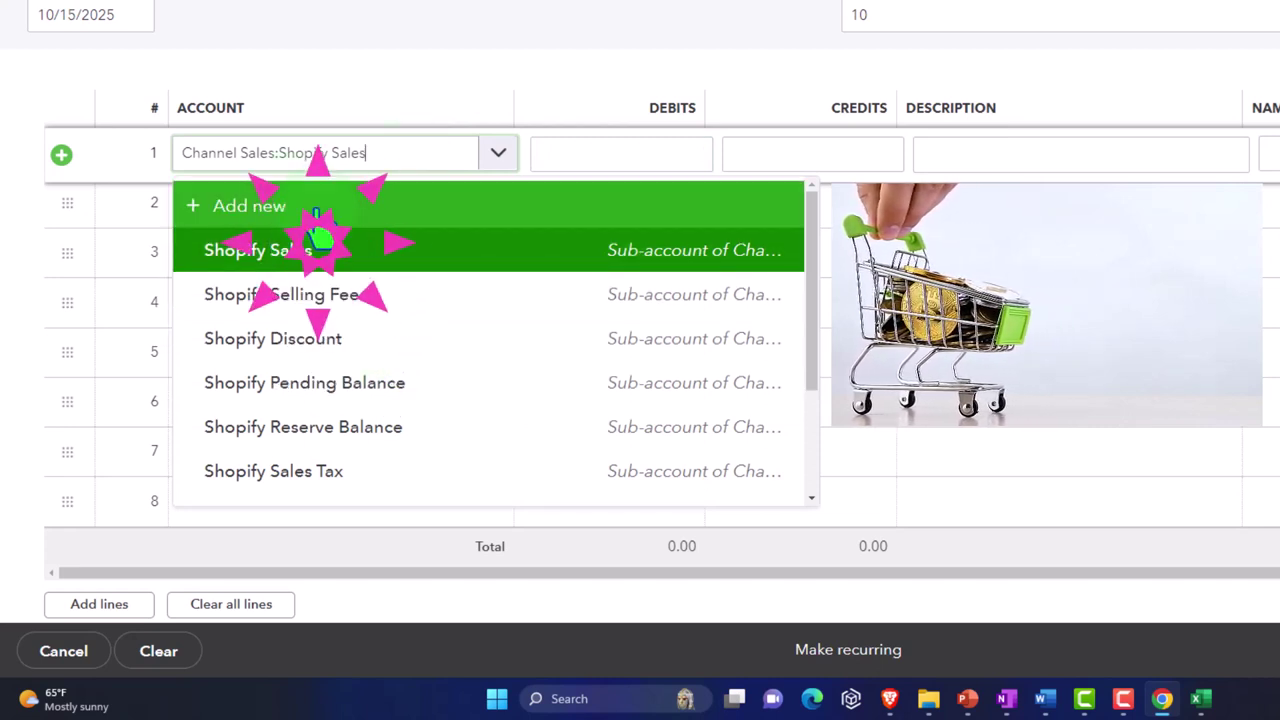
left_click(401, 176)
left_click(399, 160)
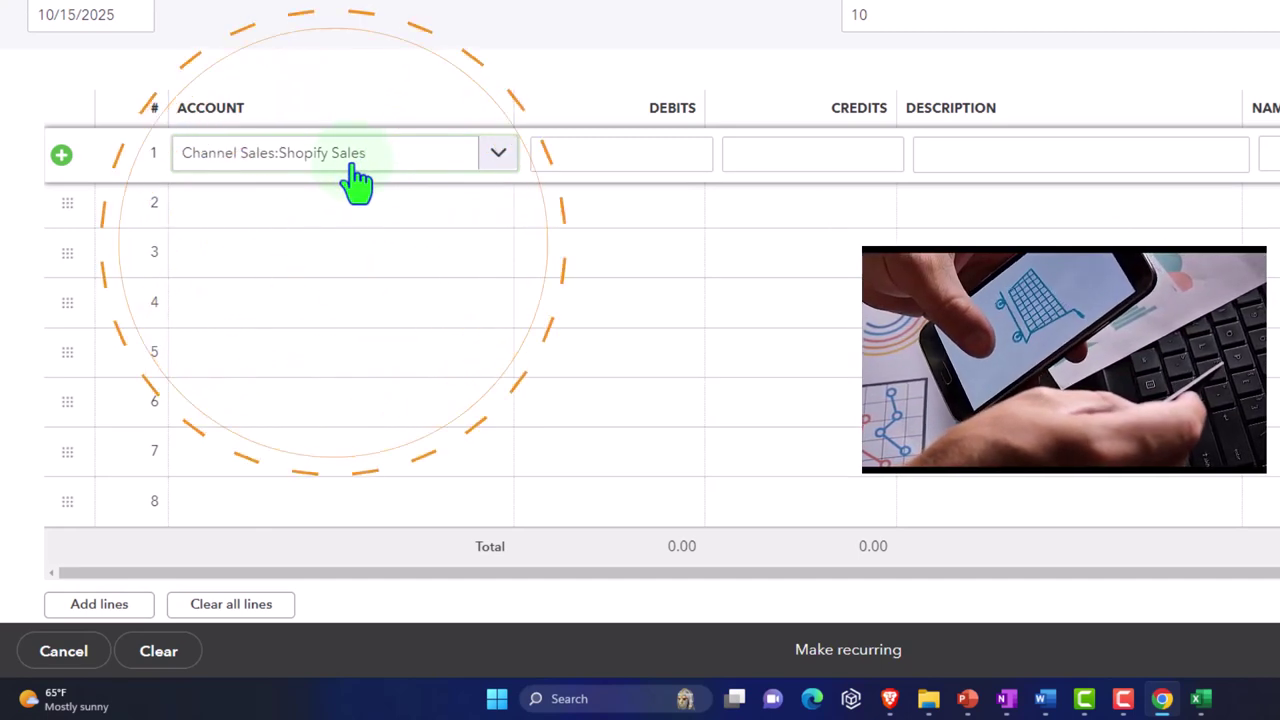
left_click(496, 158)
left_click(294, 207)
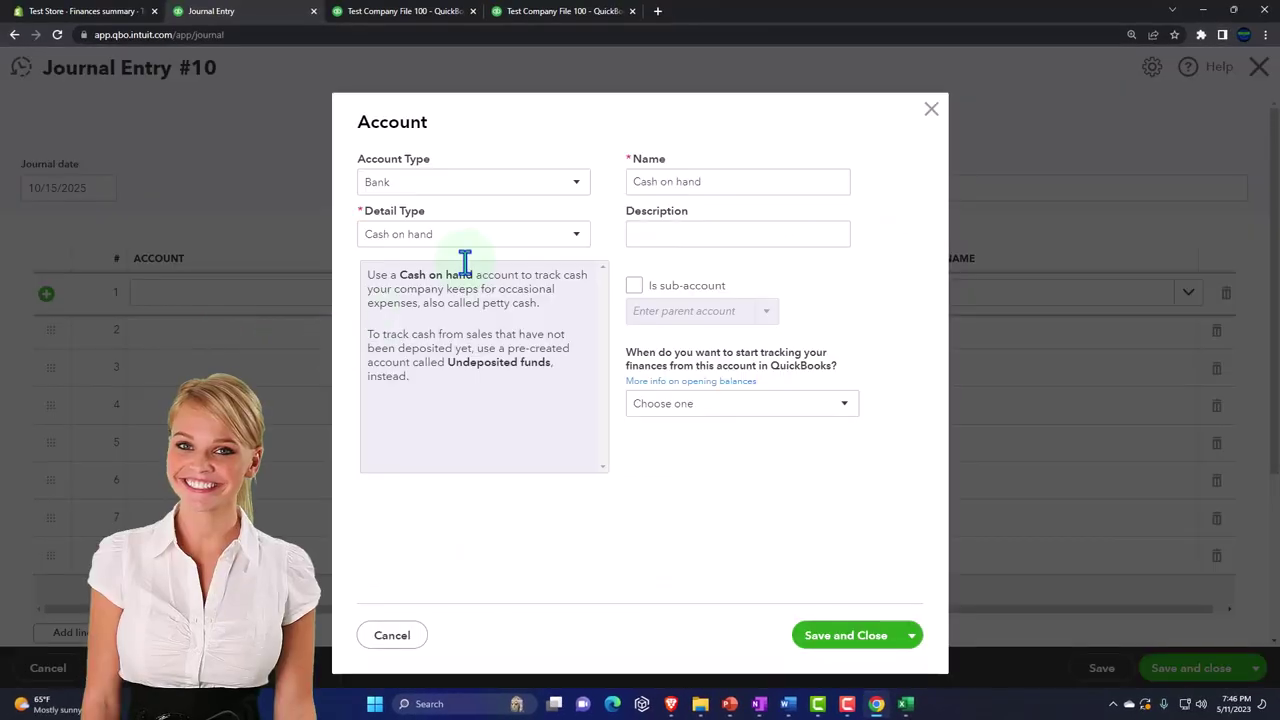
left_click(502, 184)
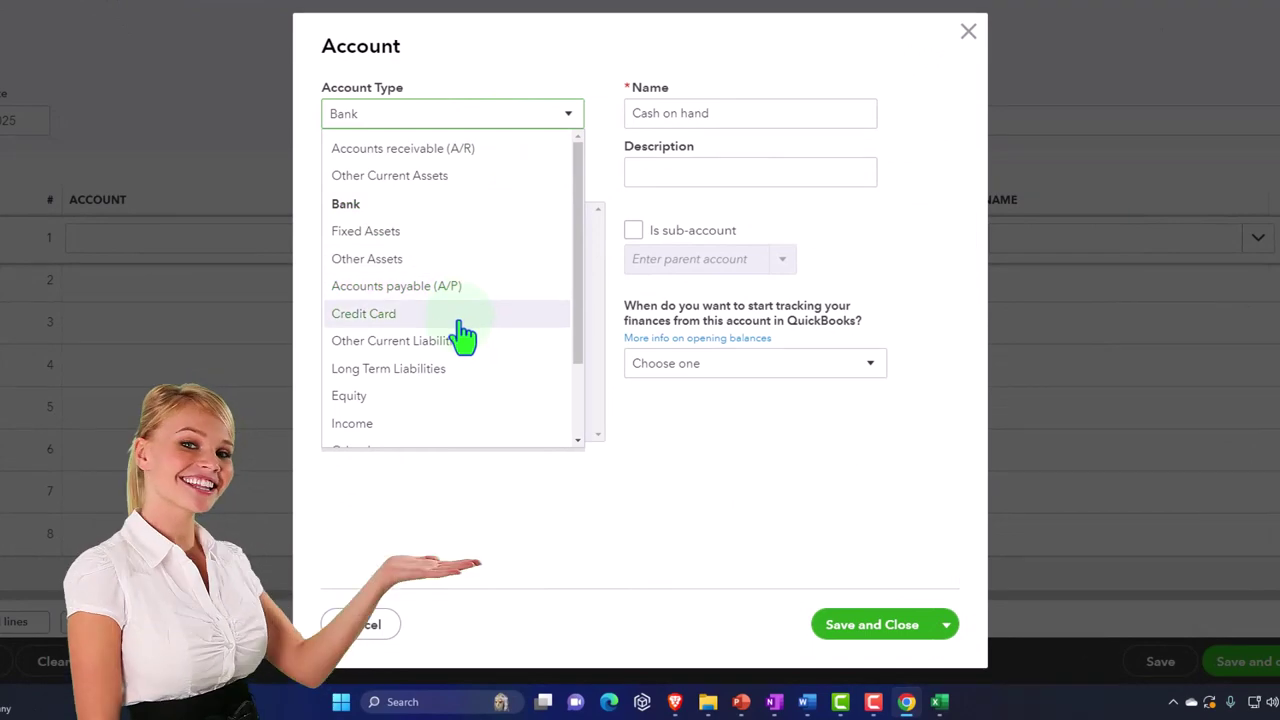
scroll(394, 357, "down", 1)
left_click(905, 96)
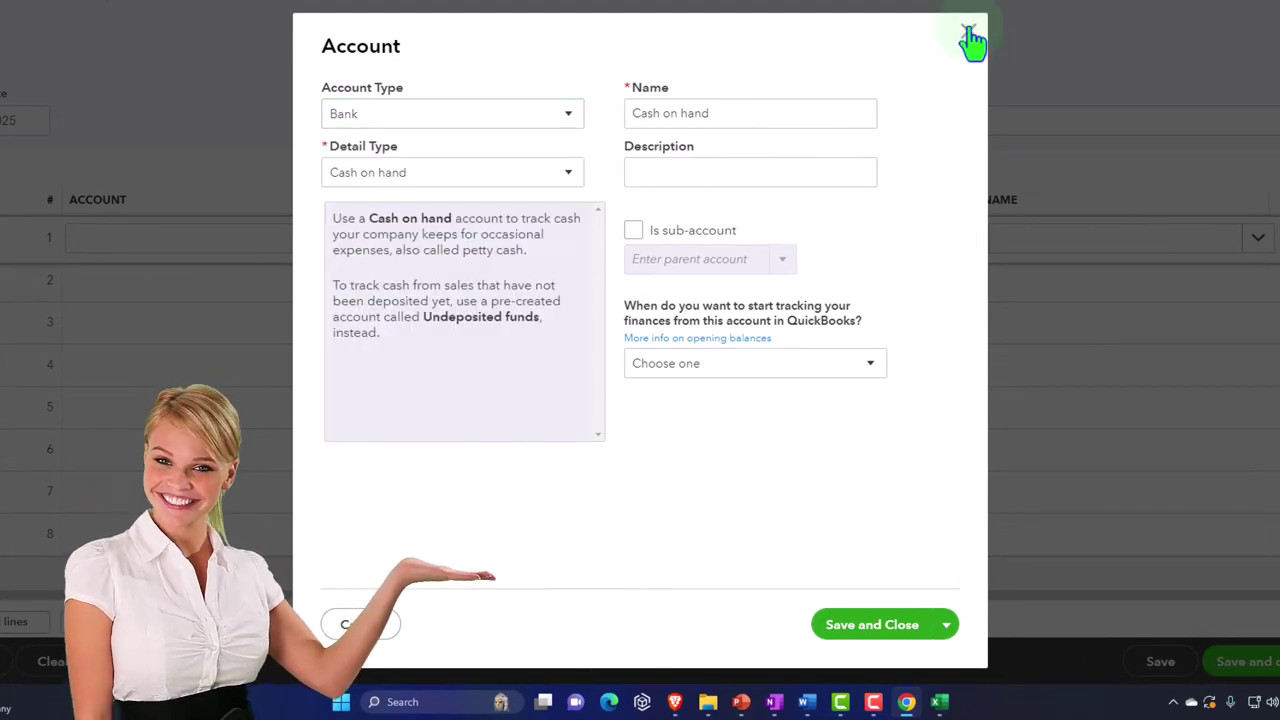
left_click(968, 37)
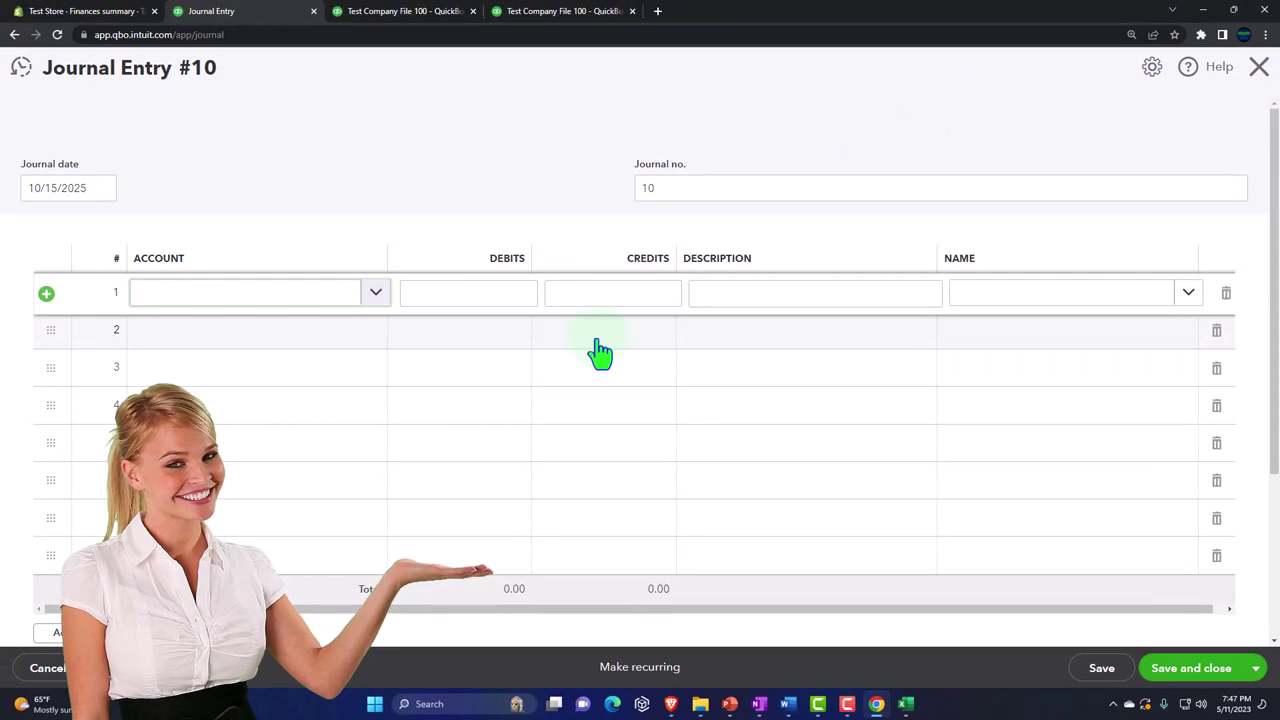
left_click(483, 289)
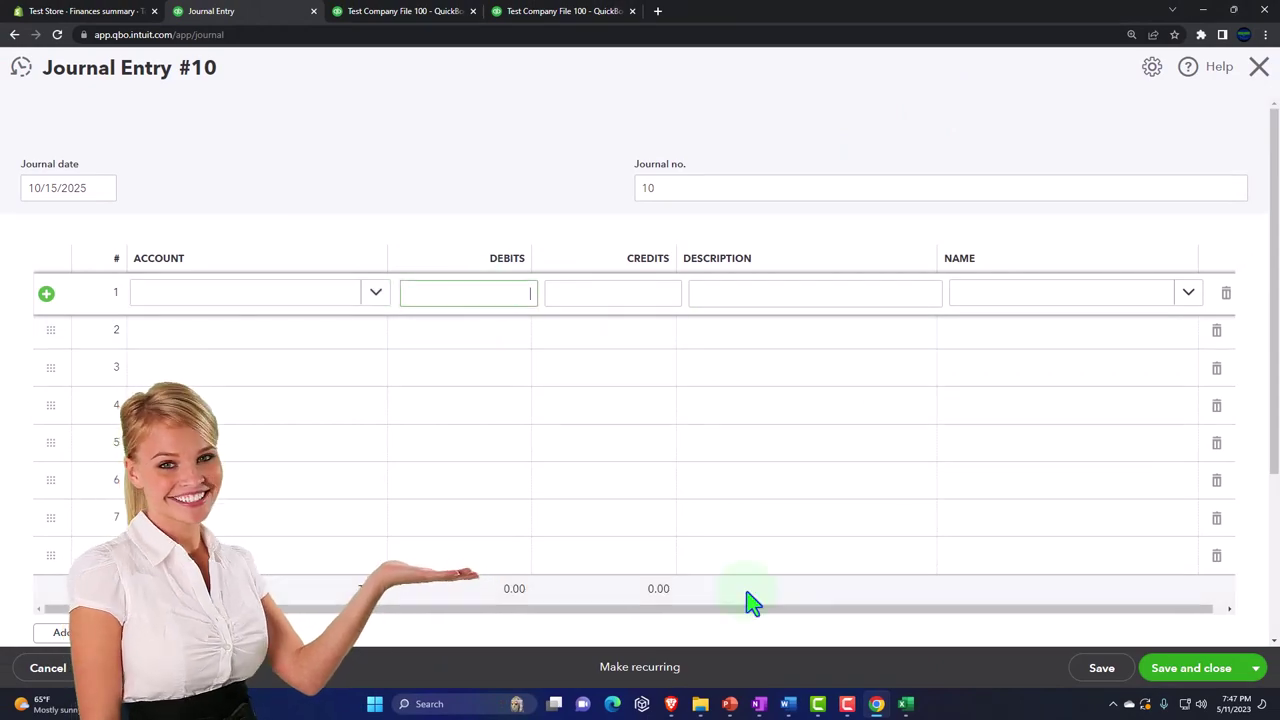
Step: Check the Excel worksheet, then return to the journal entry's first line
mouse_move(907, 708)
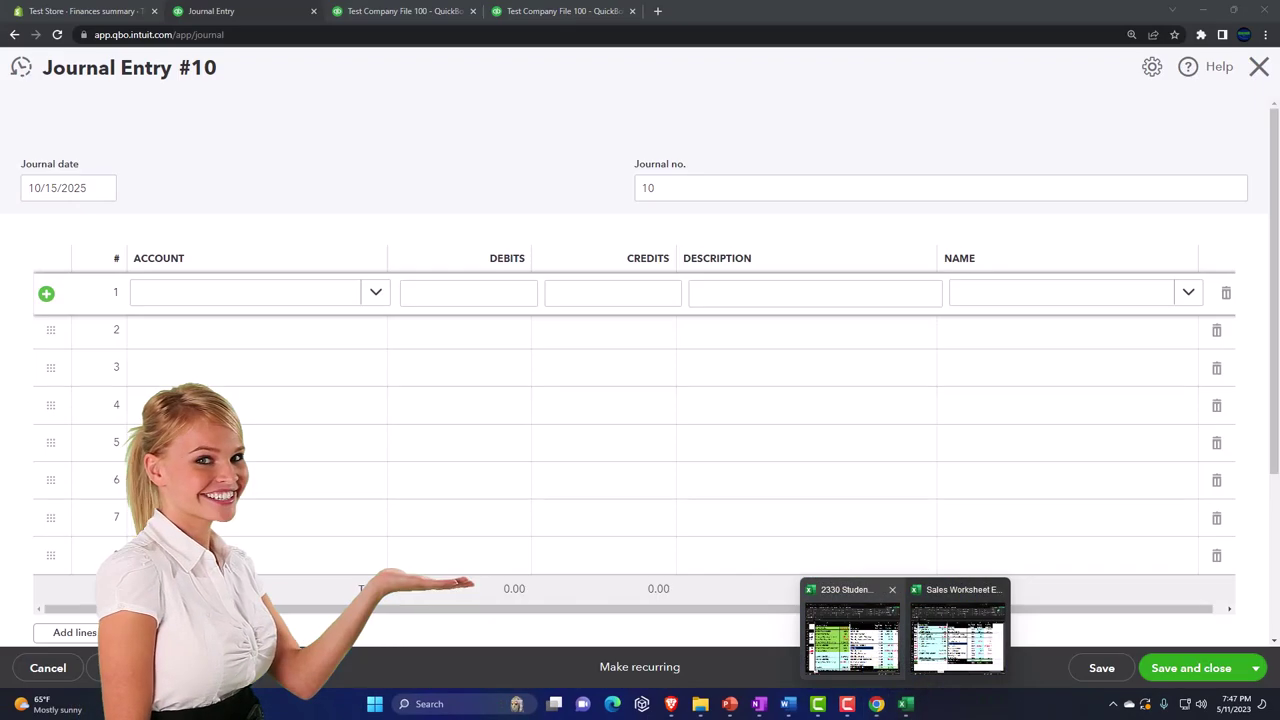
left_click(640, 386)
key("alt+Tab")
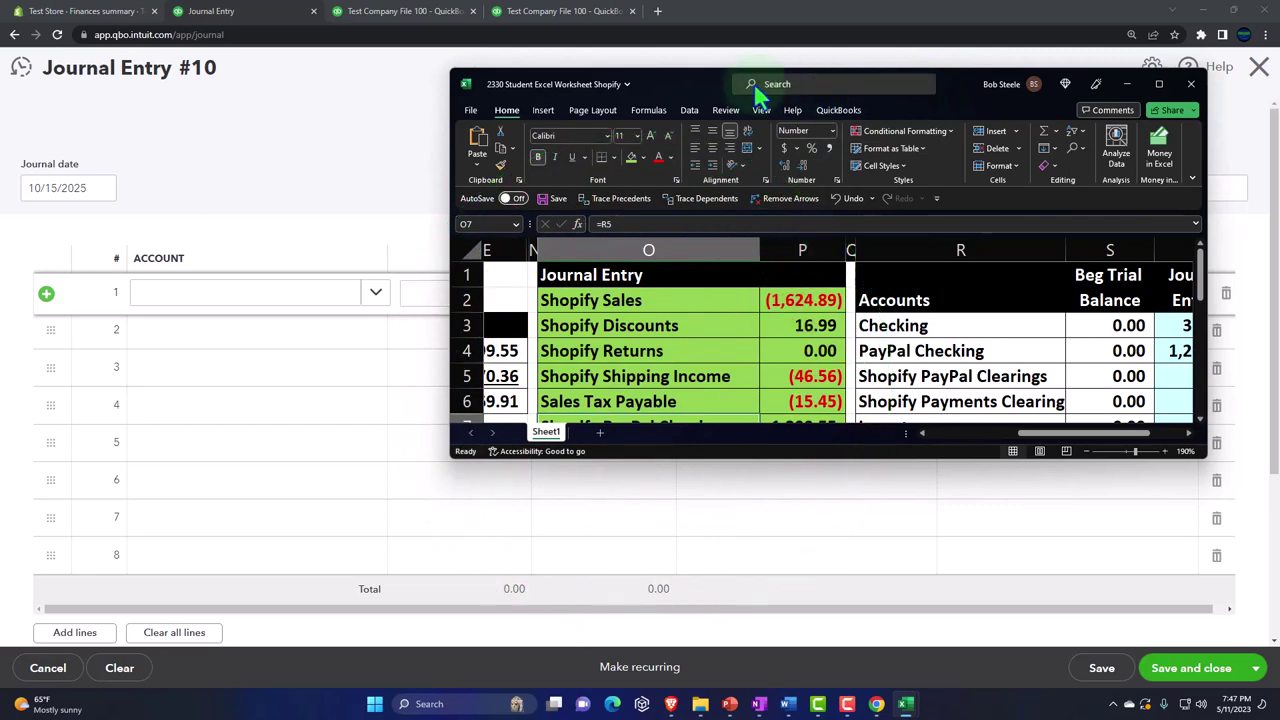
key("alt+Tab")
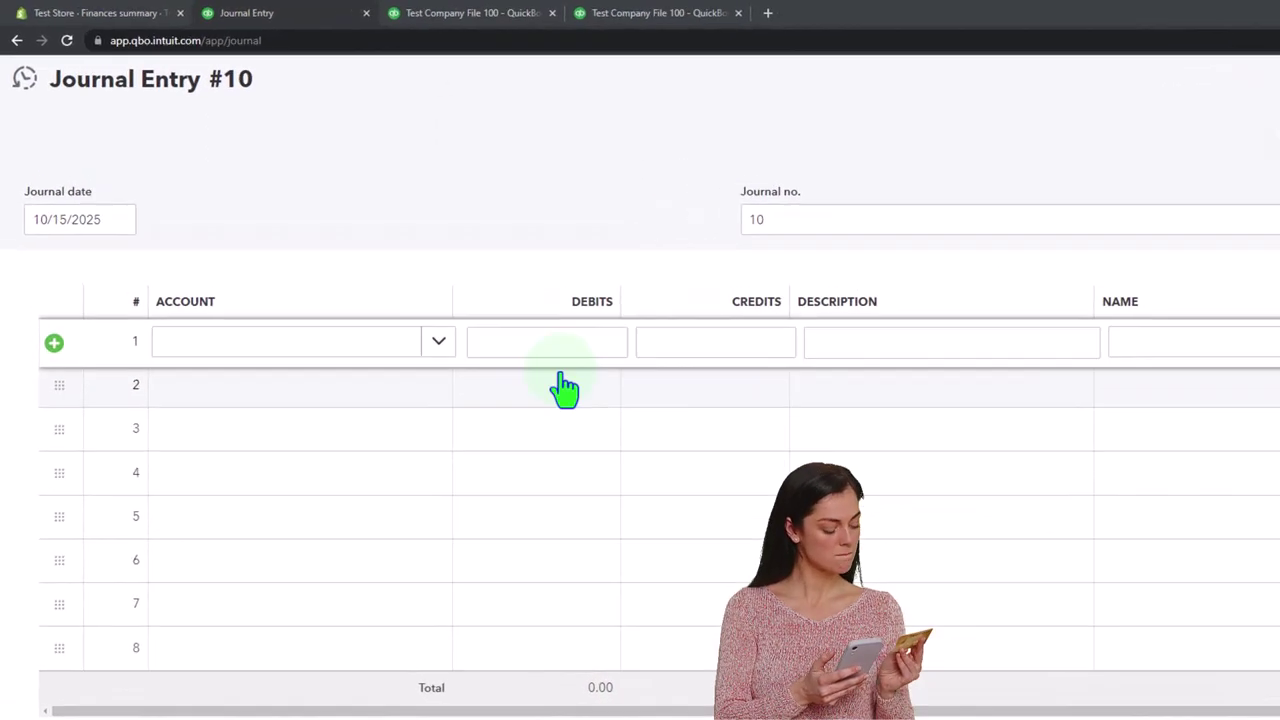
left_click(479, 295)
left_click(683, 347)
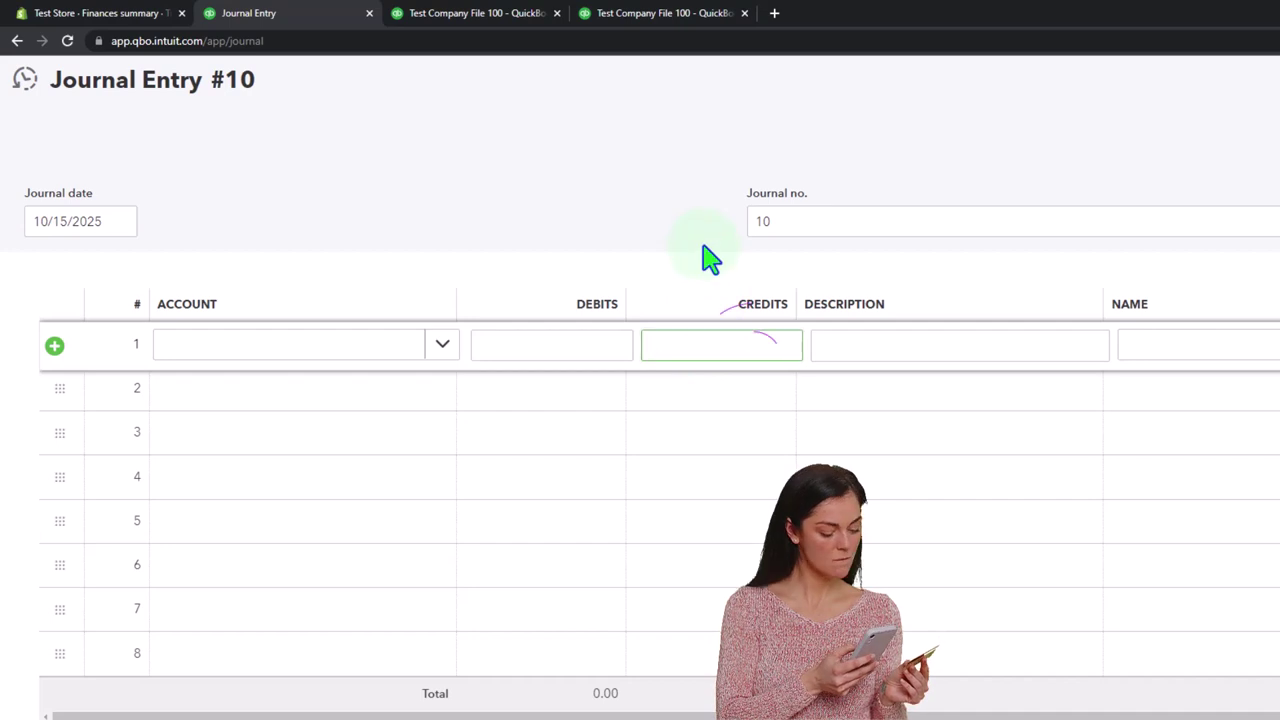
Step: Credit 1,624.89 to Channel Sales:Shopify Sales on line 1, then advance to line 2
left_click(378, 348)
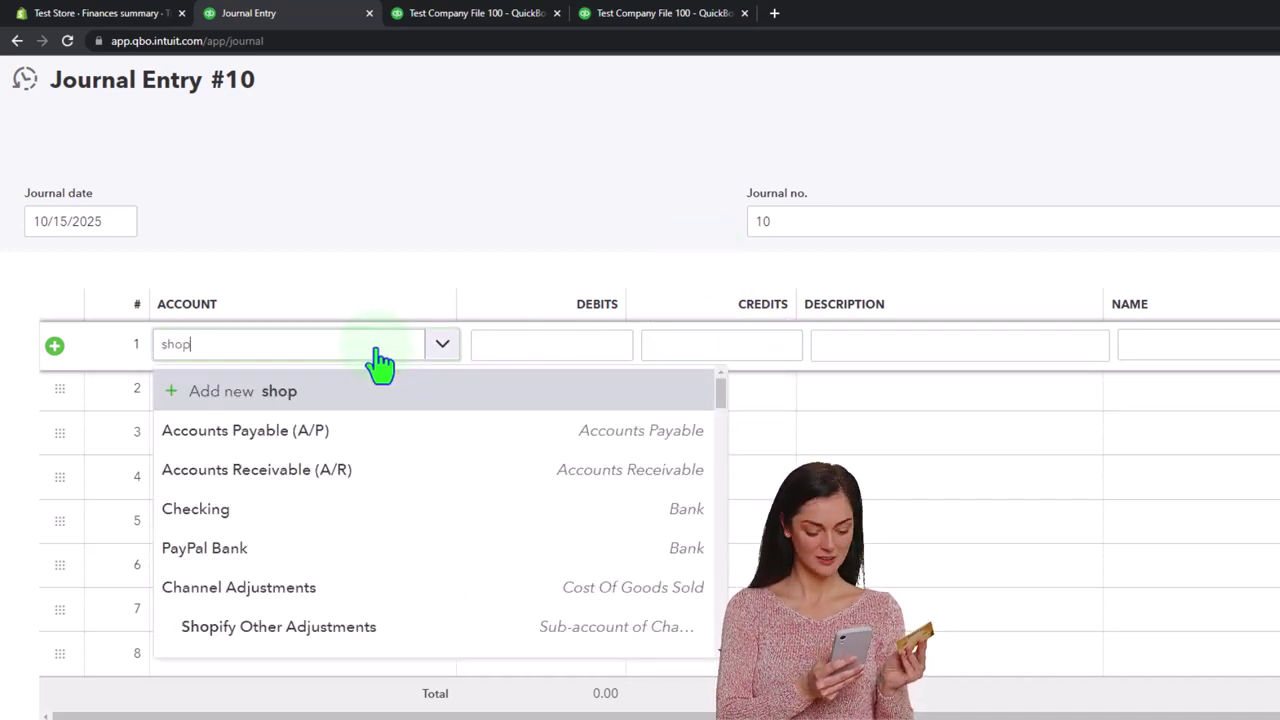
type("shop")
key("Down")
key("Down")
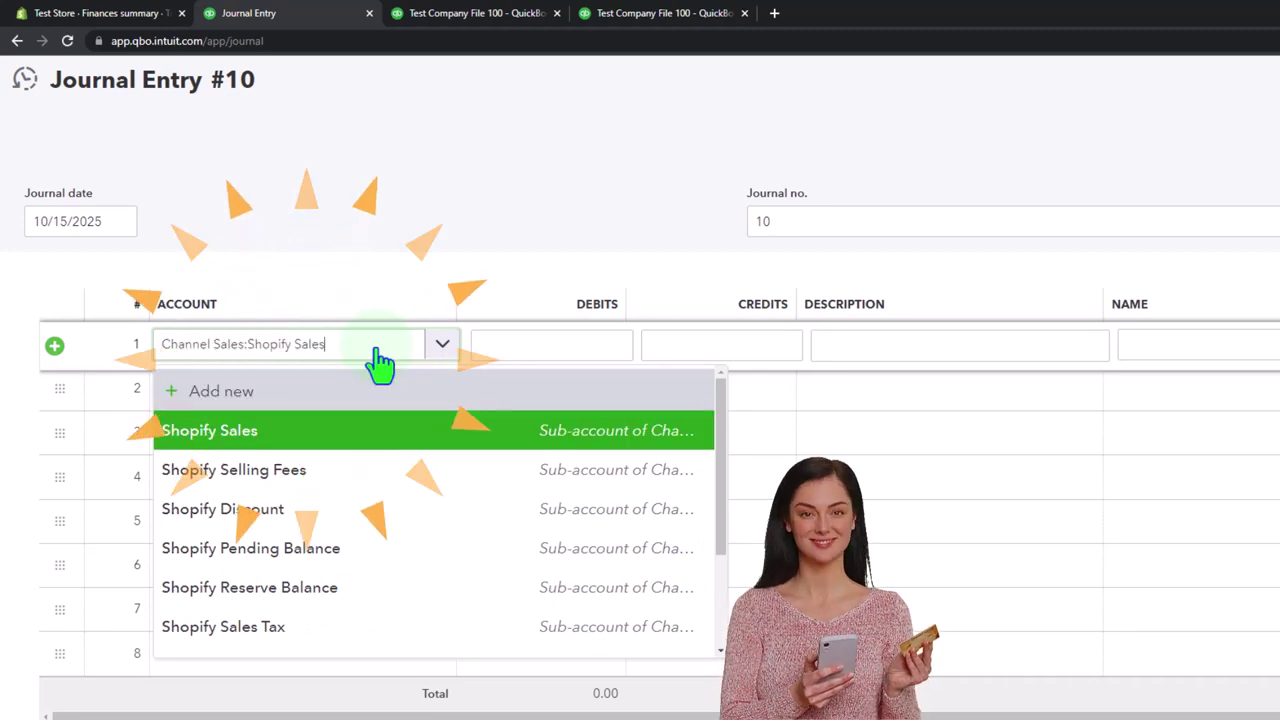
key("Tab")
key("Tab")
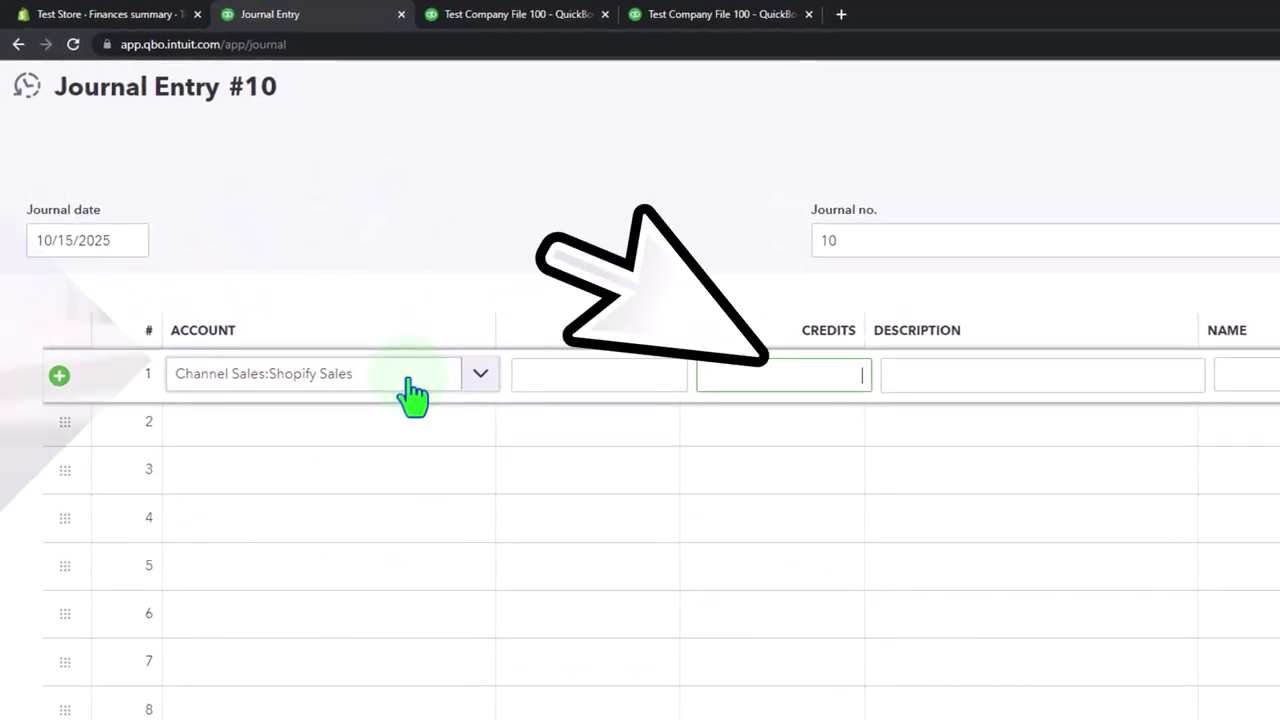
type("1,6")
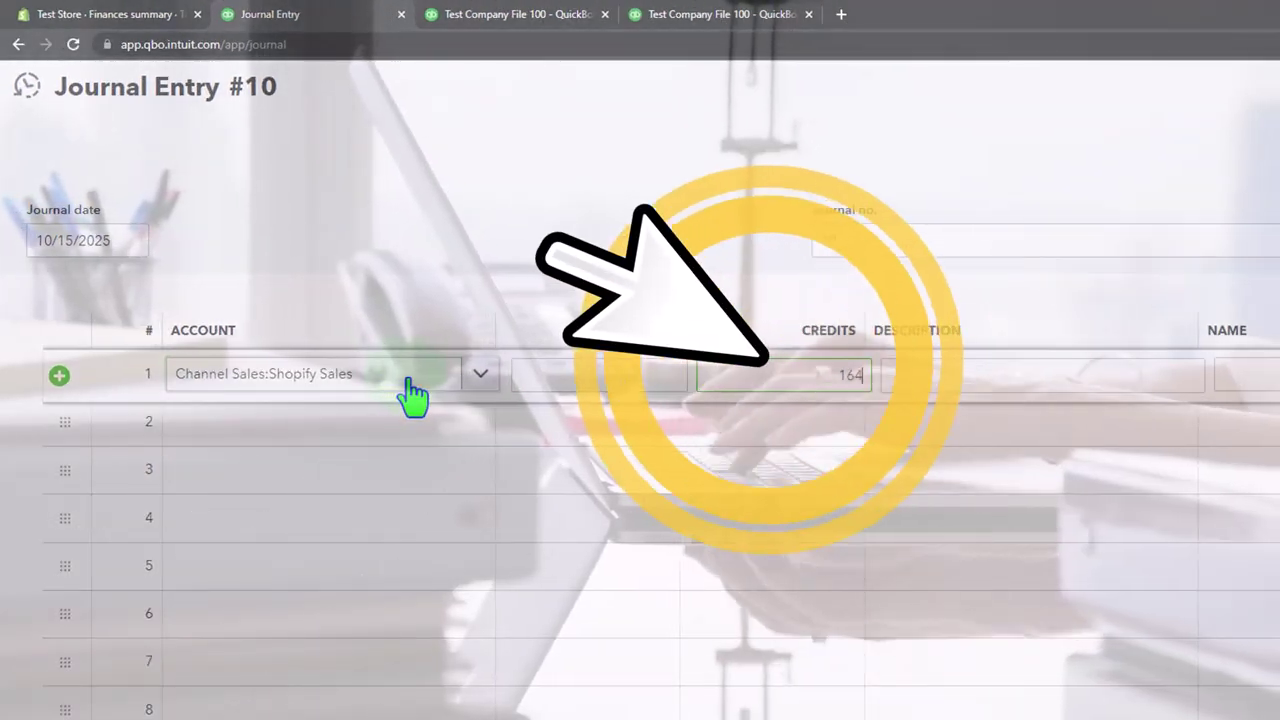
type("24.89")
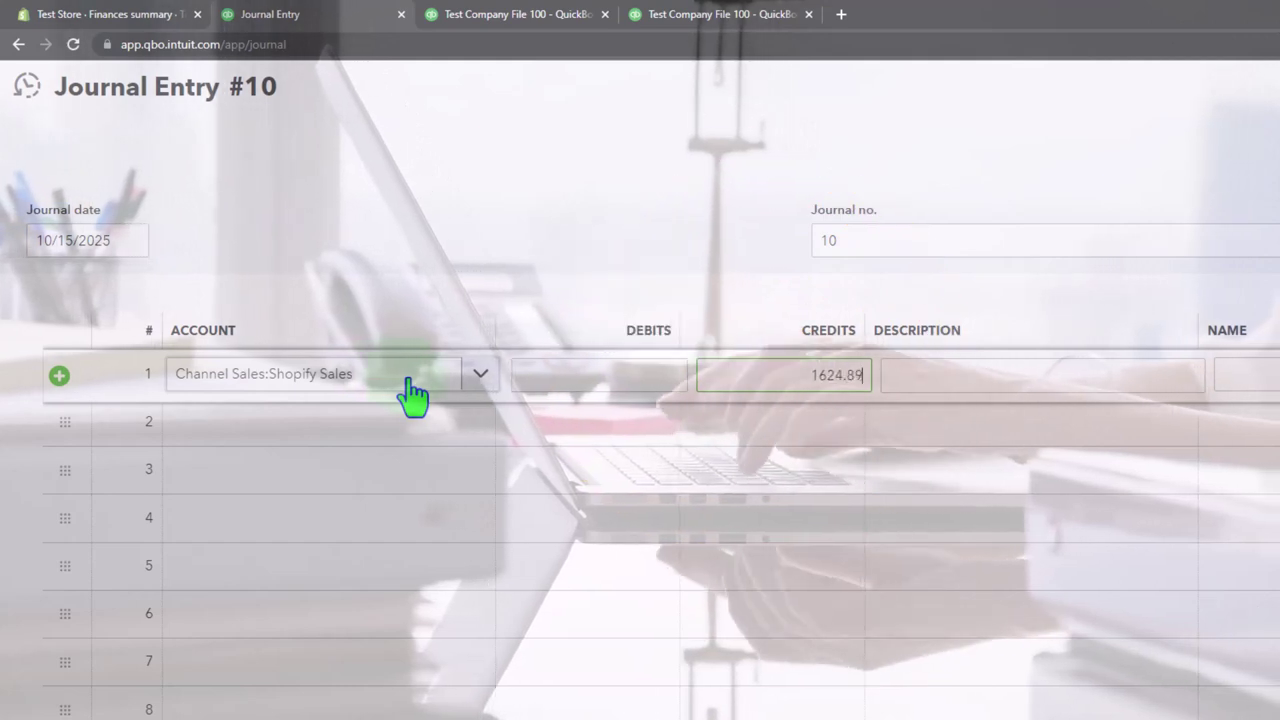
key("Tab")
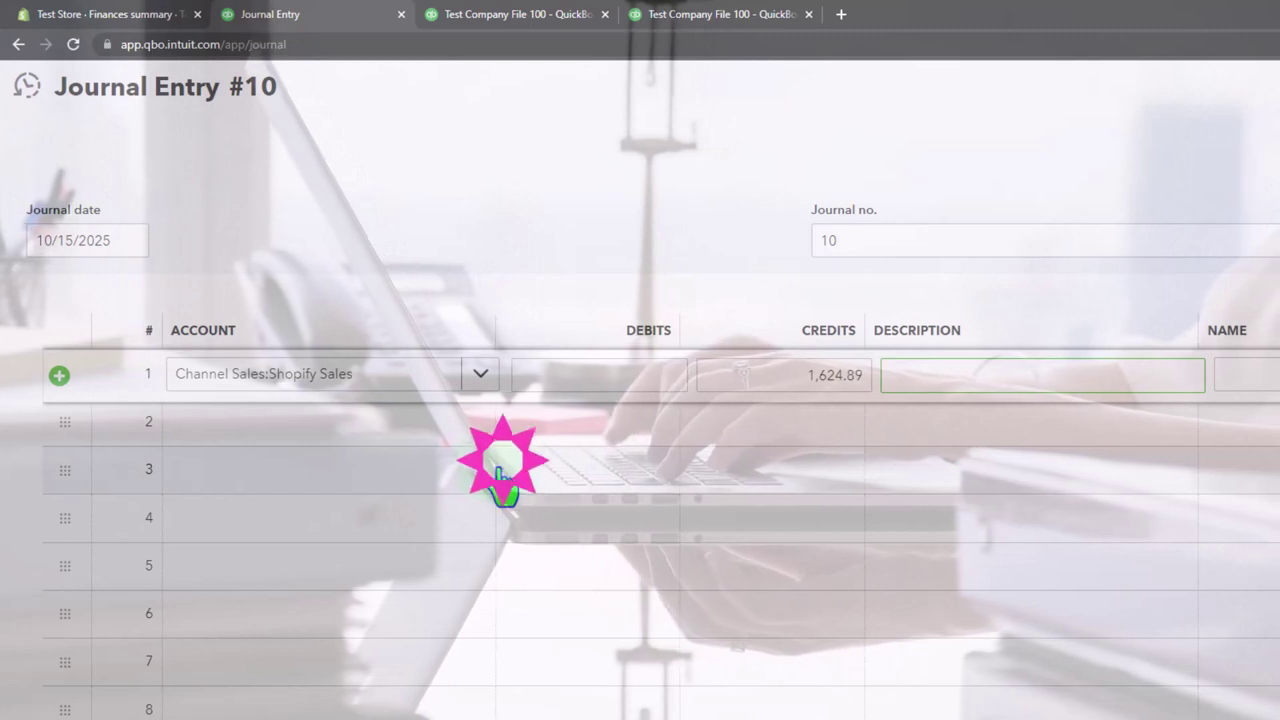
key("Tab")
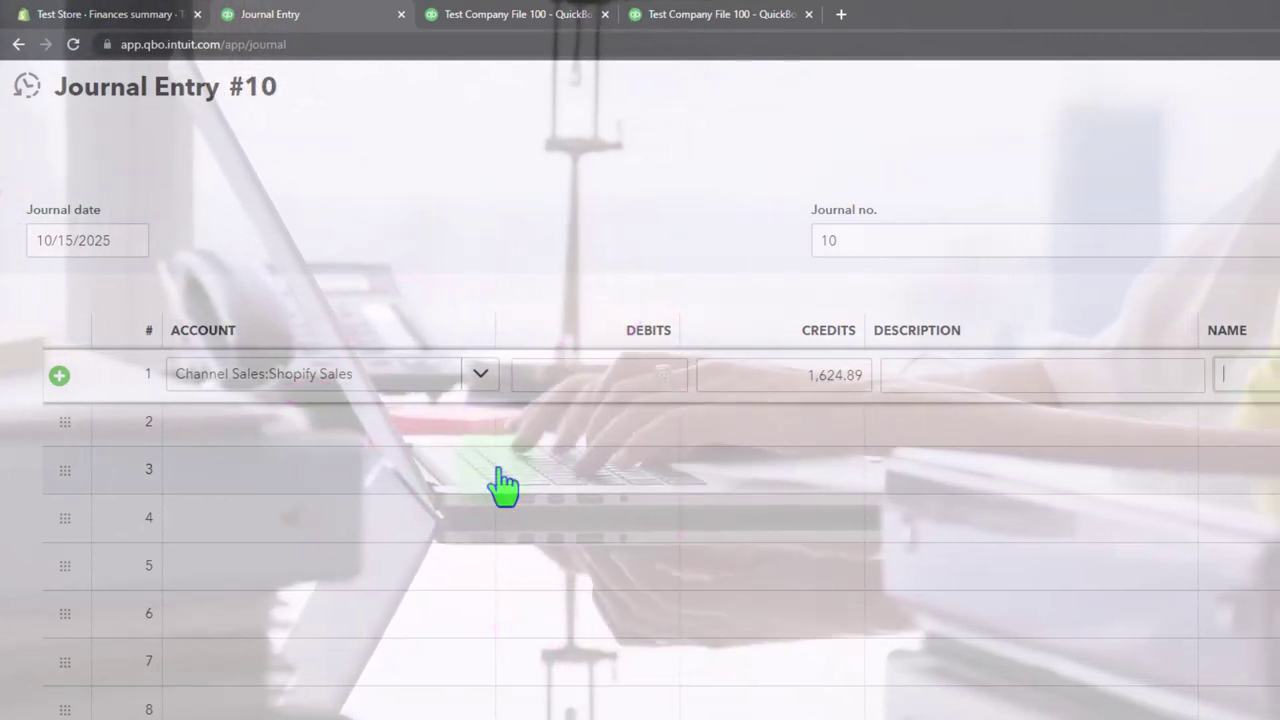
key("Tab")
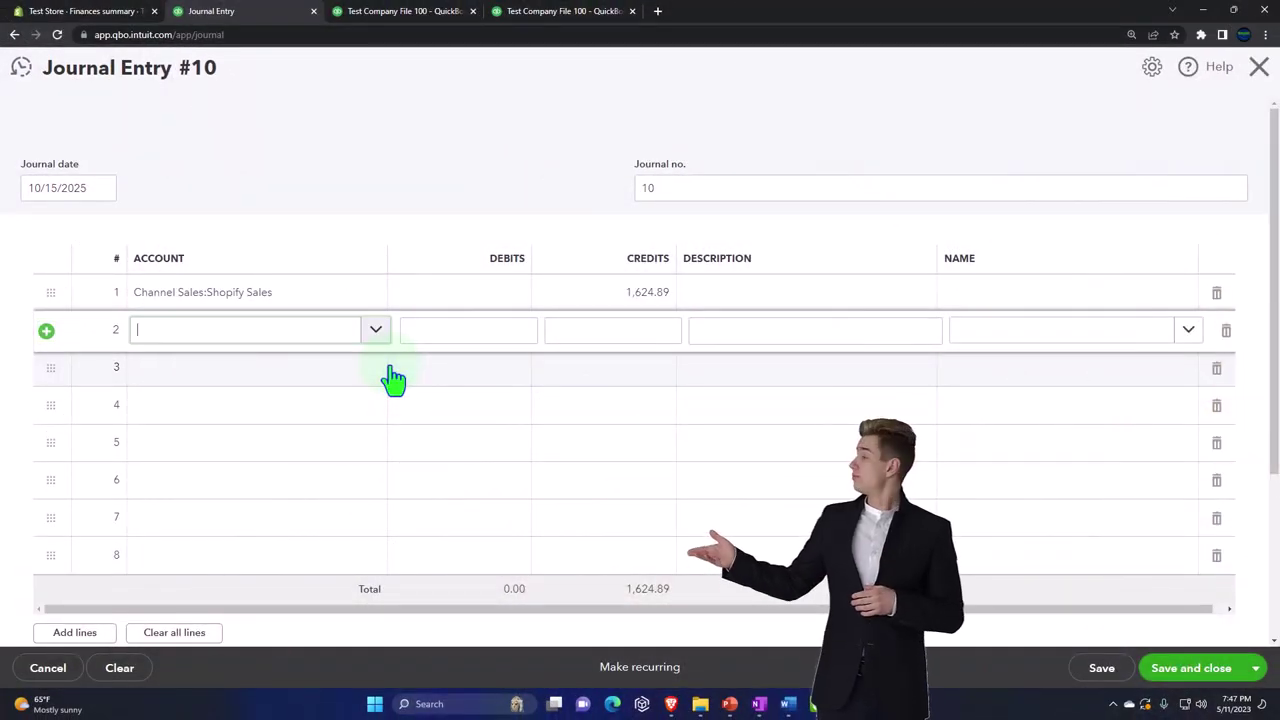
Step: Set line 2's account to Channel Discount:Shopify Discount
type("Shopi")
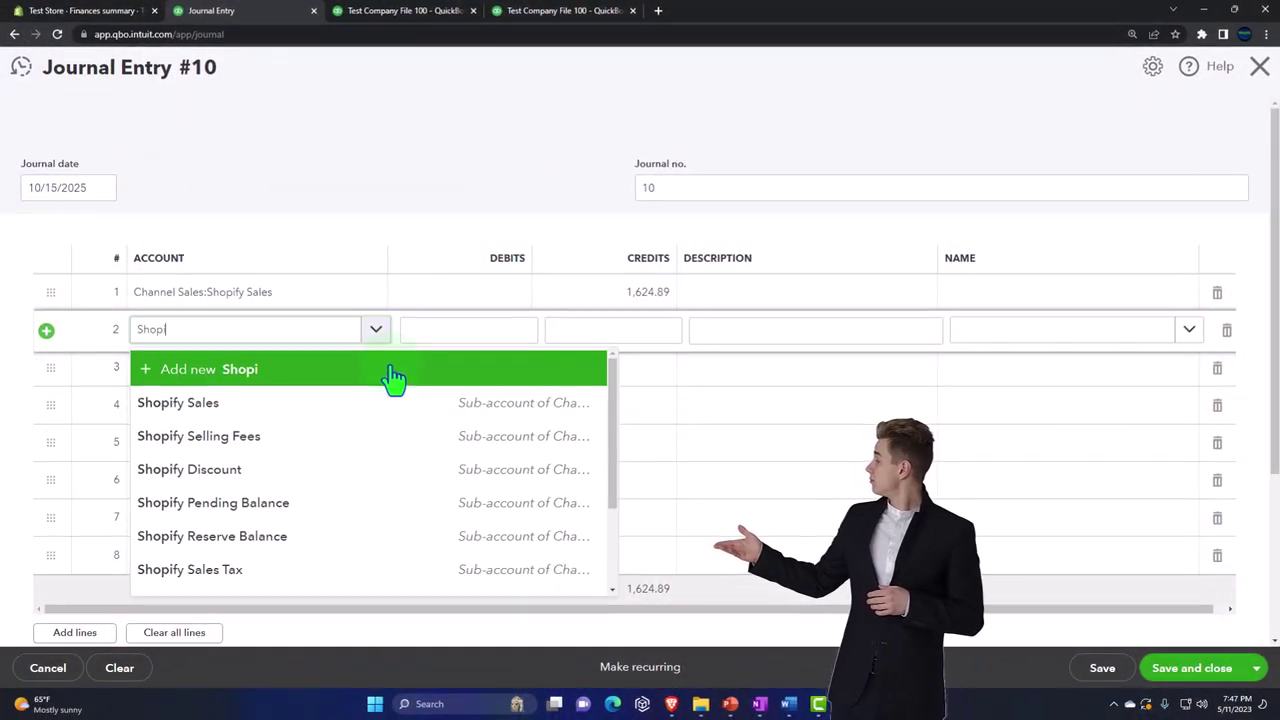
type("fy")
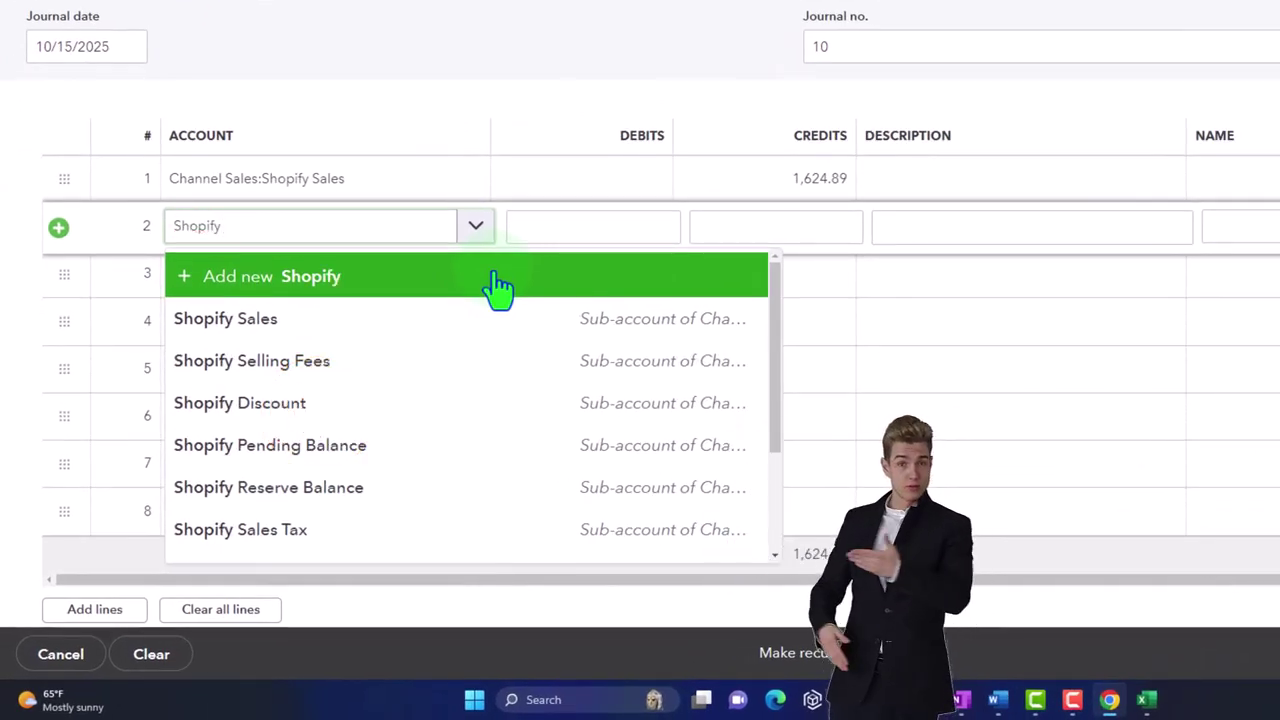
key("Down")
key("Down")
key("Down")
key("Return")
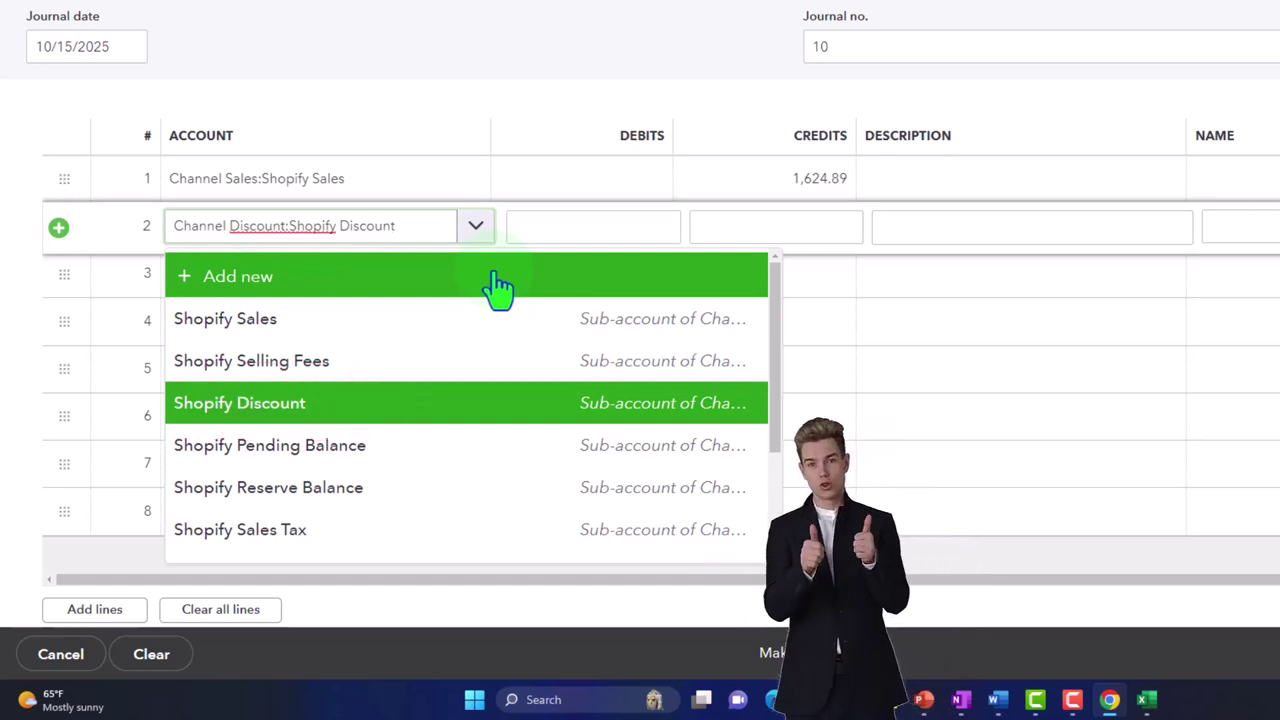
left_click(318, 410)
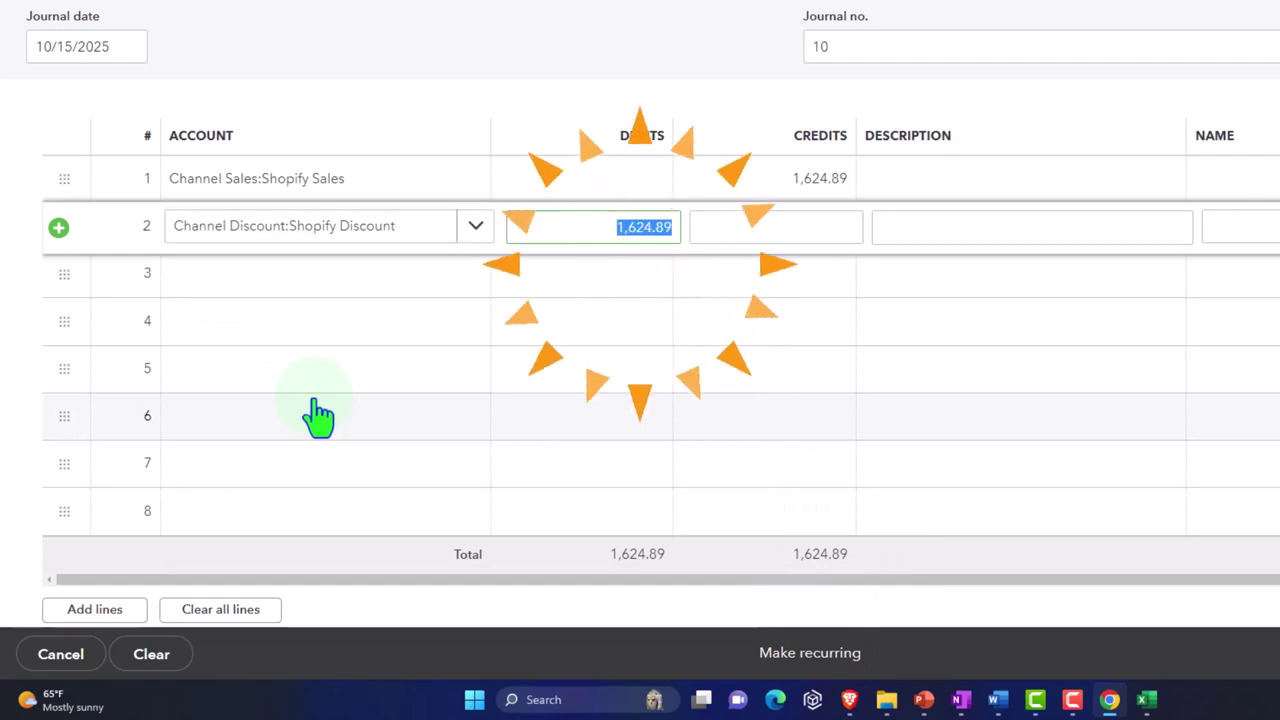
left_click(476, 228)
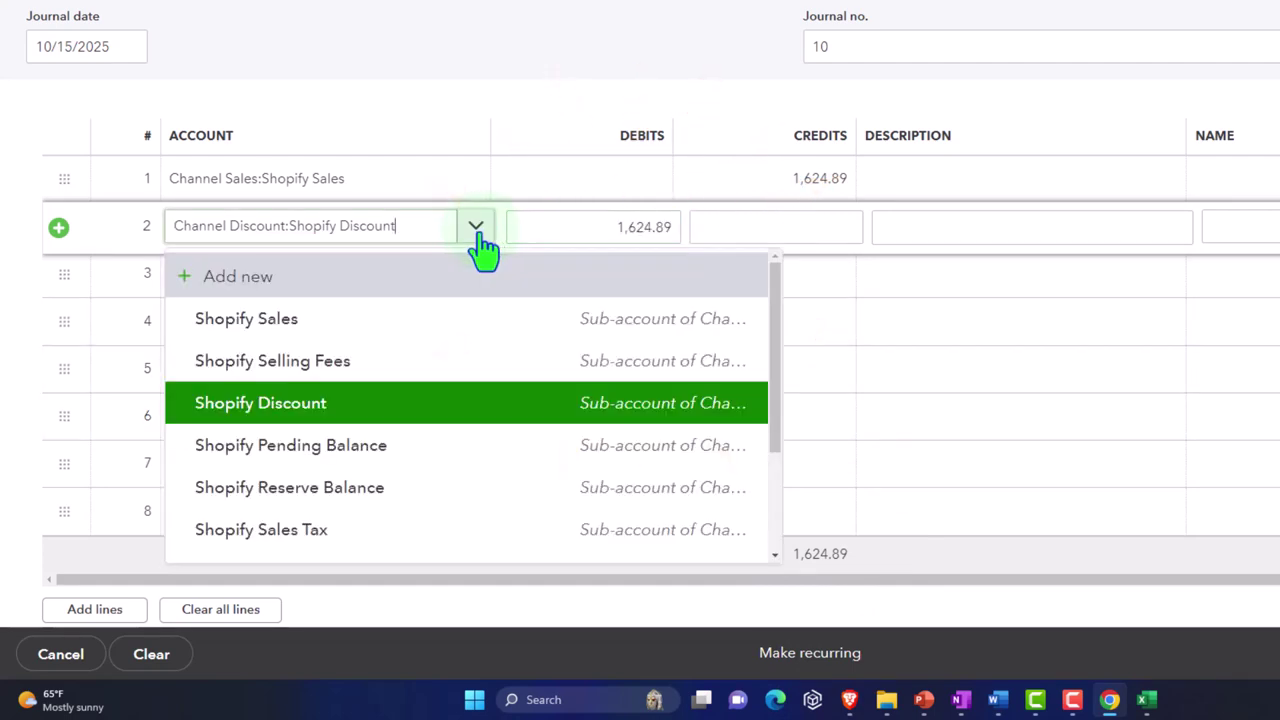
left_click(474, 230)
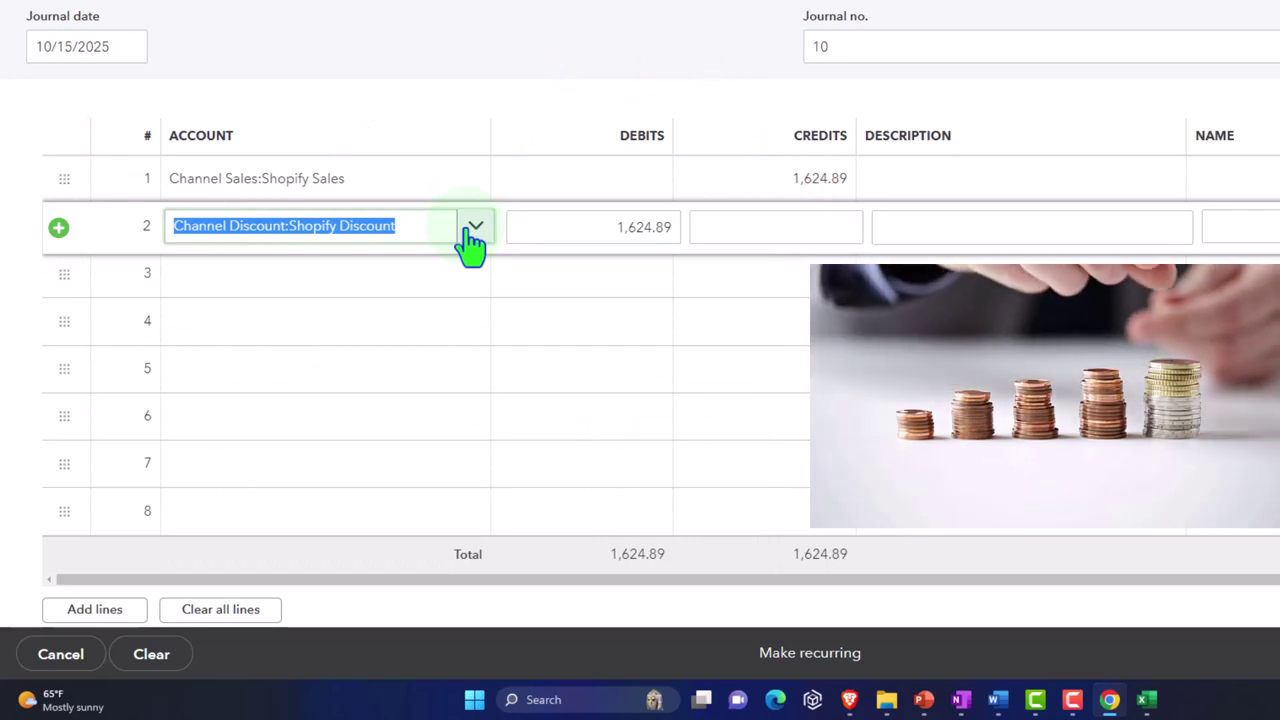
Step: Replace line 2's auto-filled debit with 16.99 and advance to line 3
left_click(589, 232)
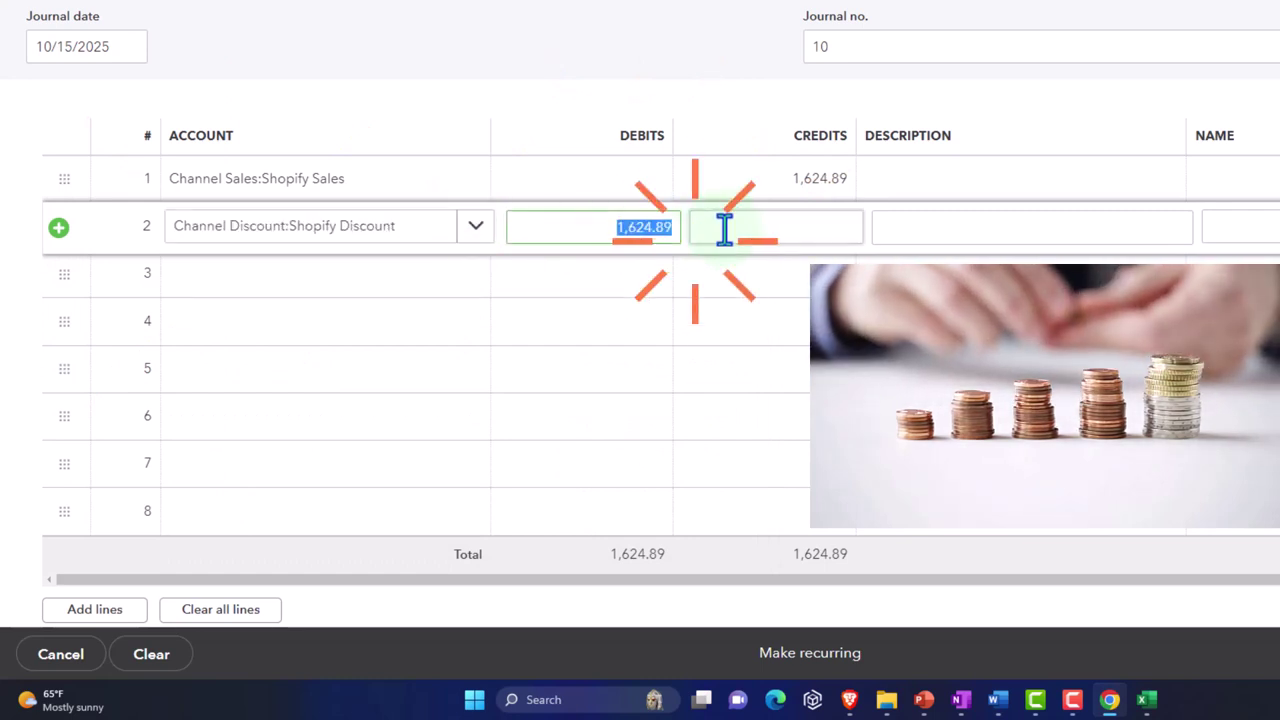
type("16.99")
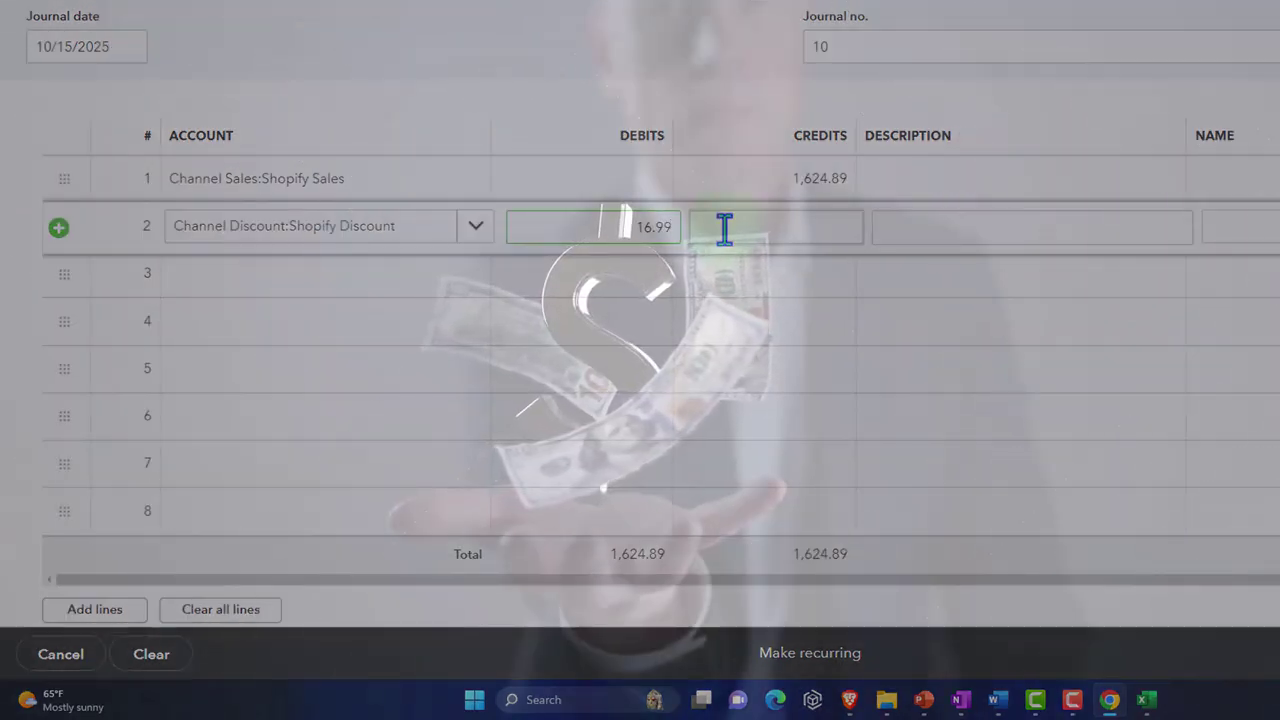
left_click(724, 228)
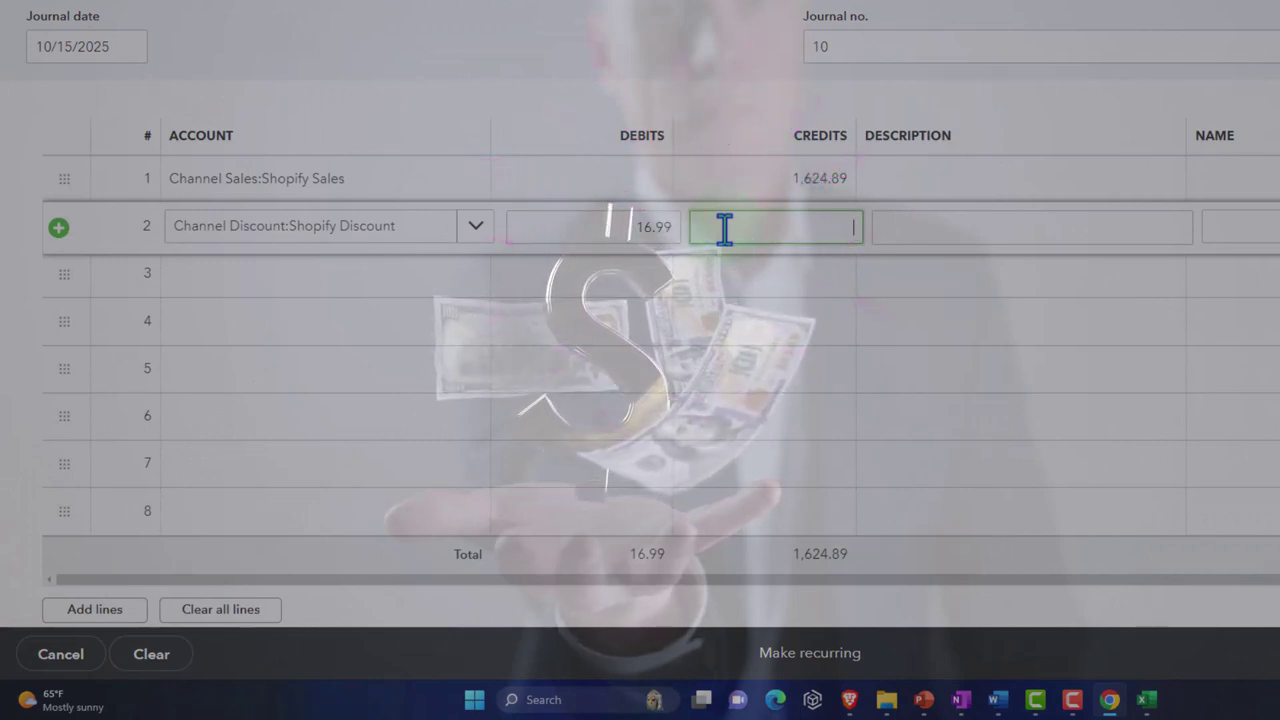
key("Tab")
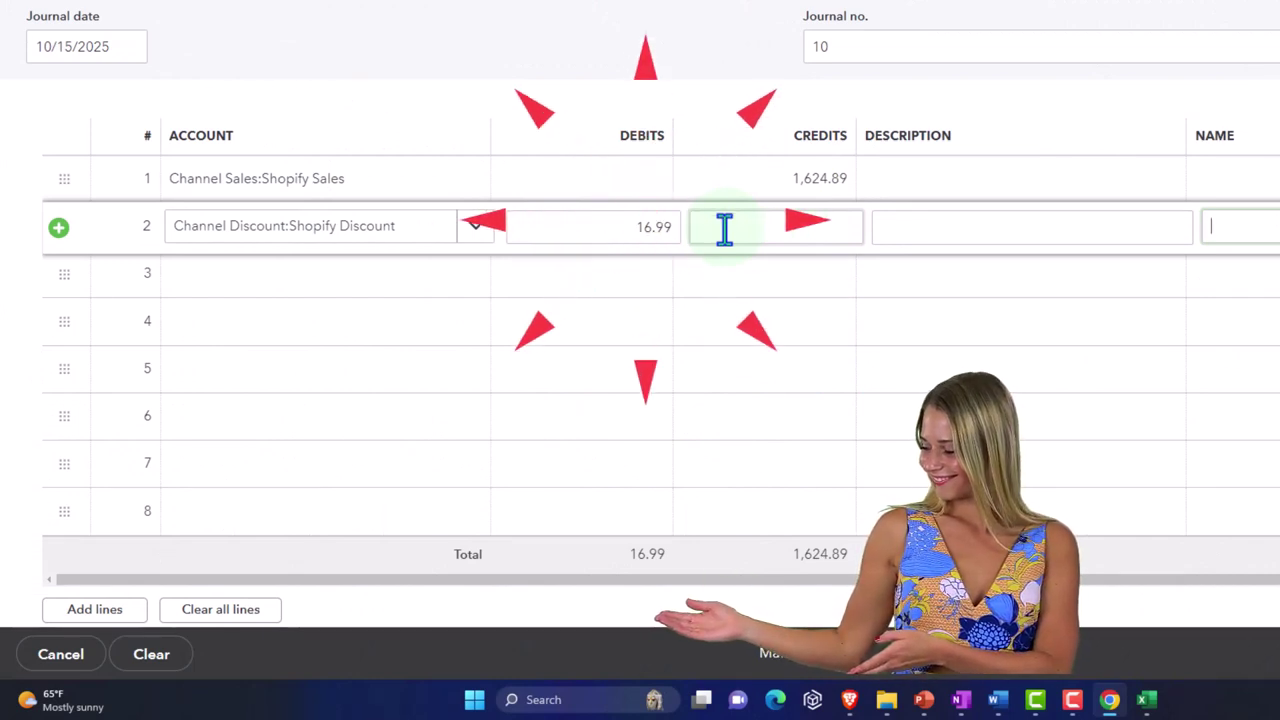
key("Tab")
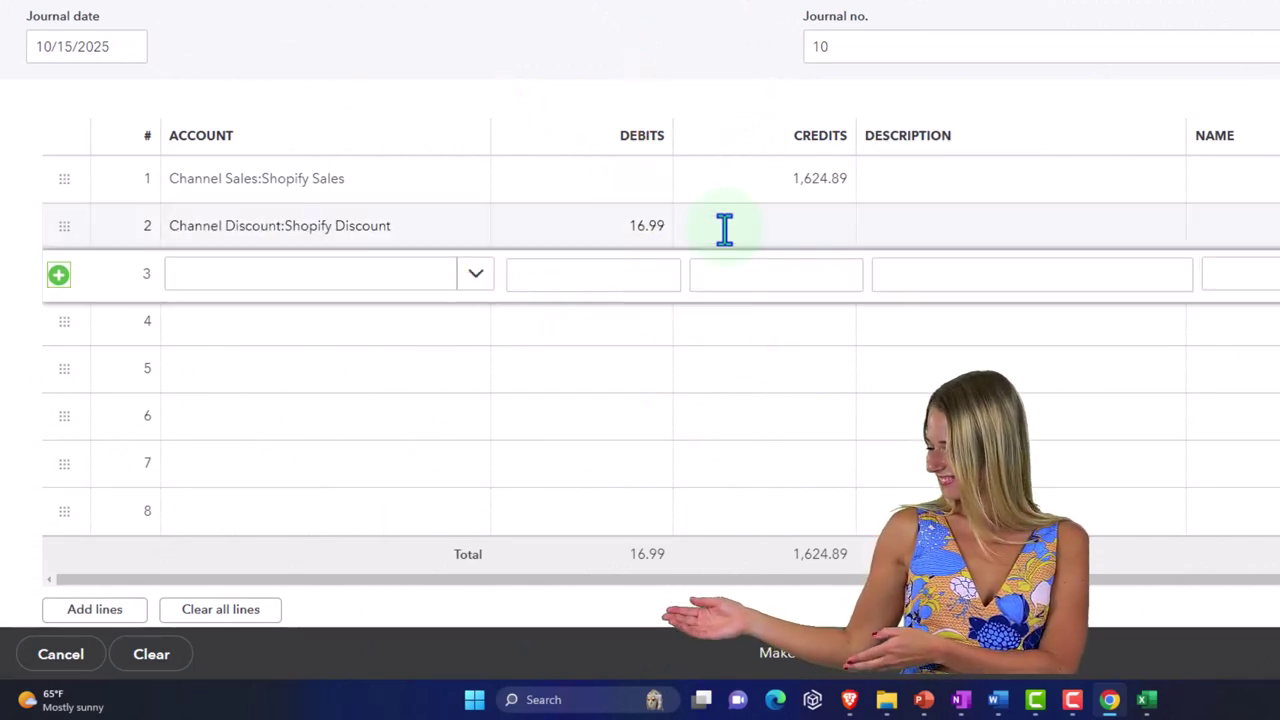
Step: Enter 'Shopify re' as line 3's account and add it as a new Shopify Return account
left_click(231, 285)
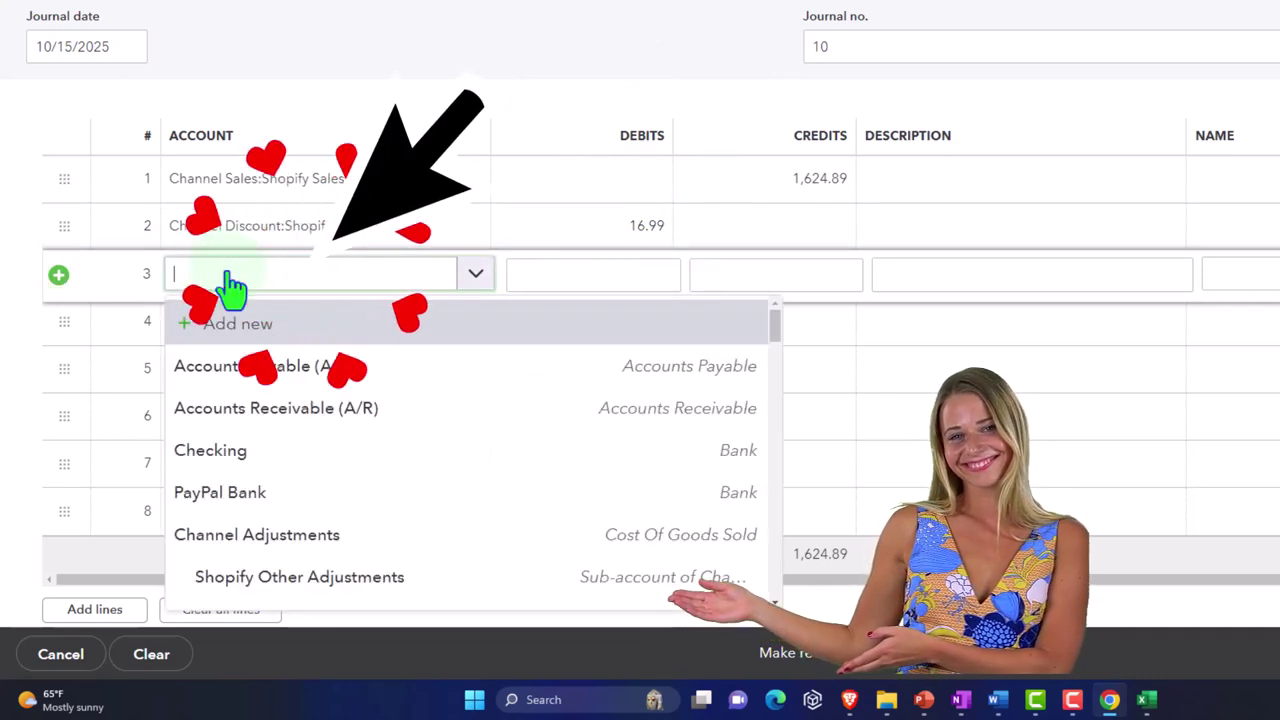
type("Shopify")
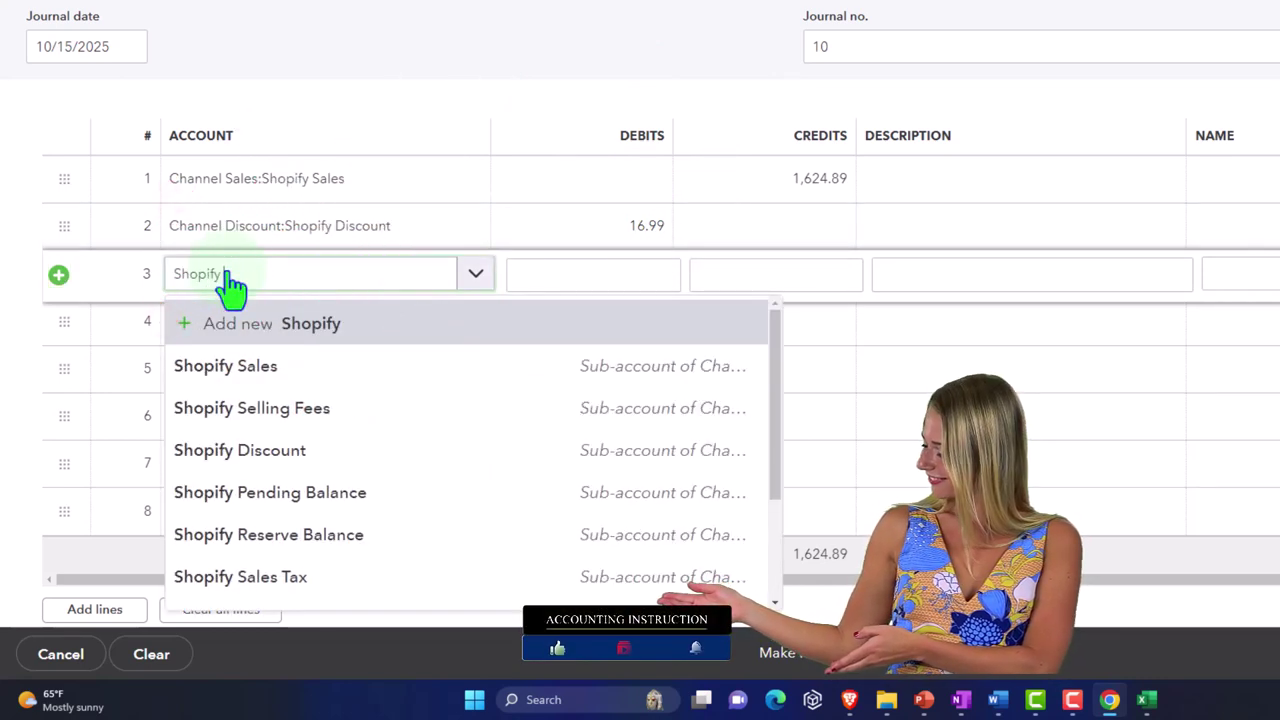
type(" re")
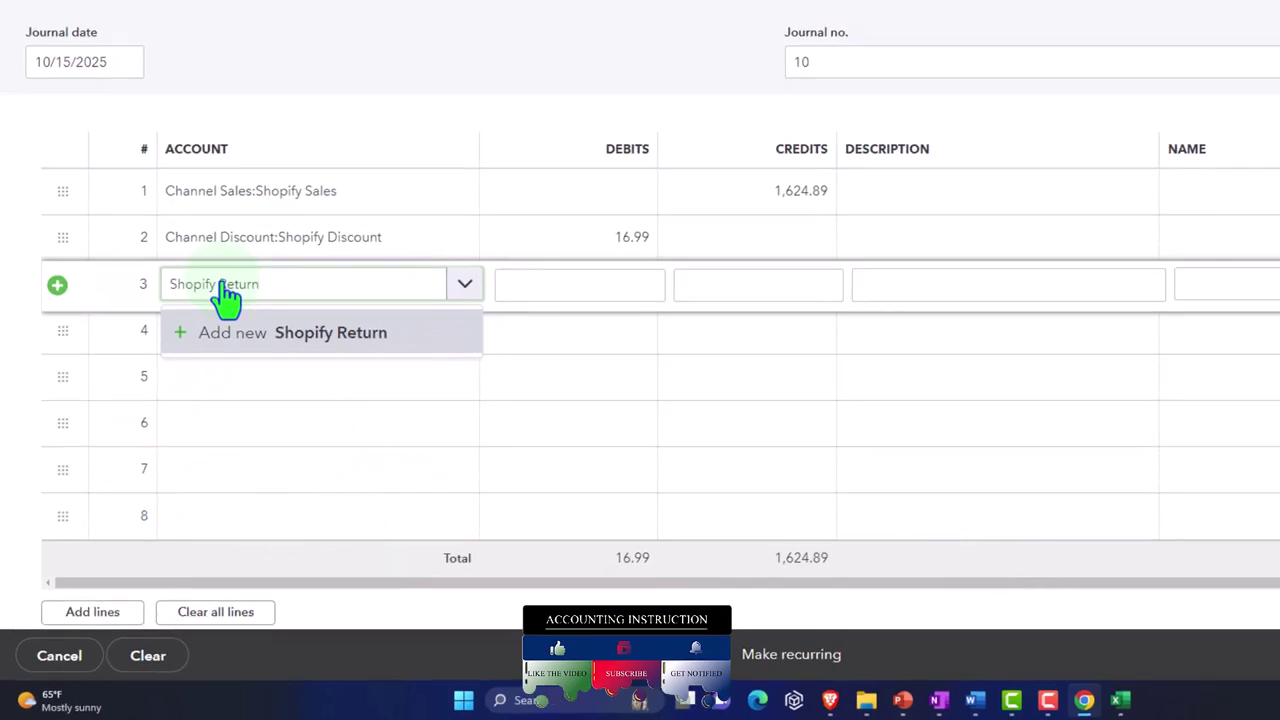
key("Return")
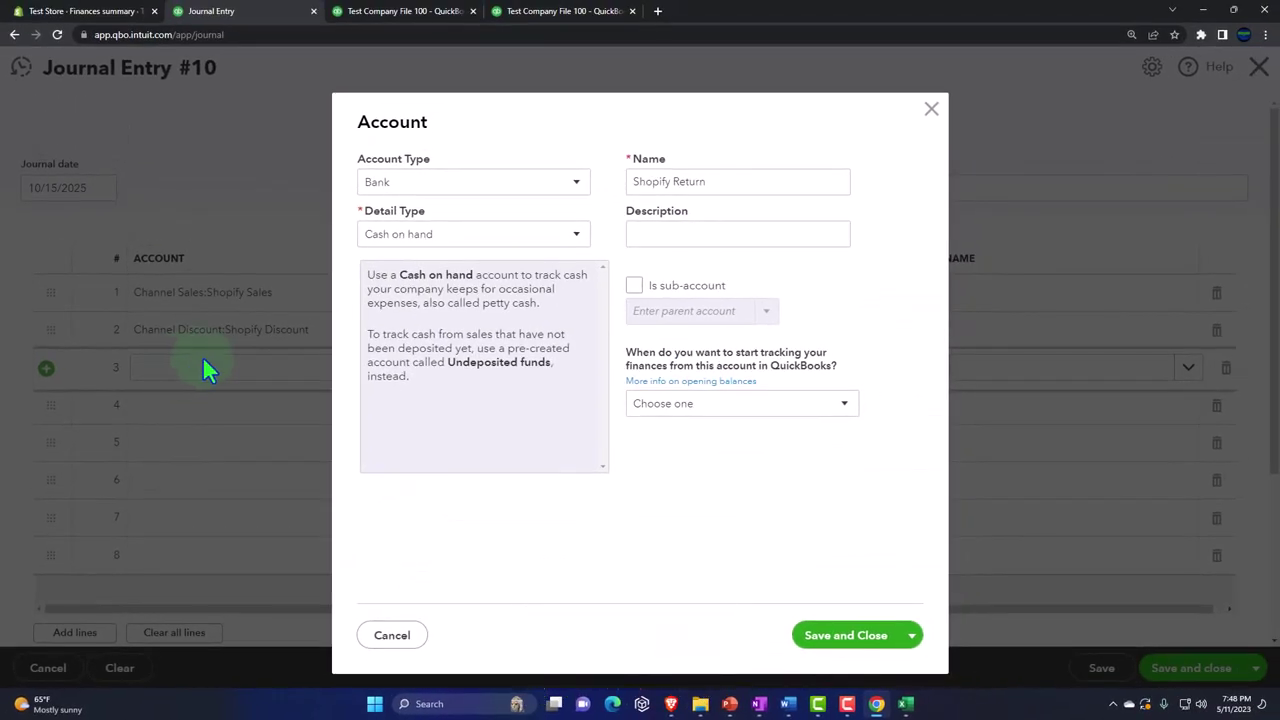
Step: Save Shopify Return as an Income account with detail type Other Primary Income
left_click(574, 185)
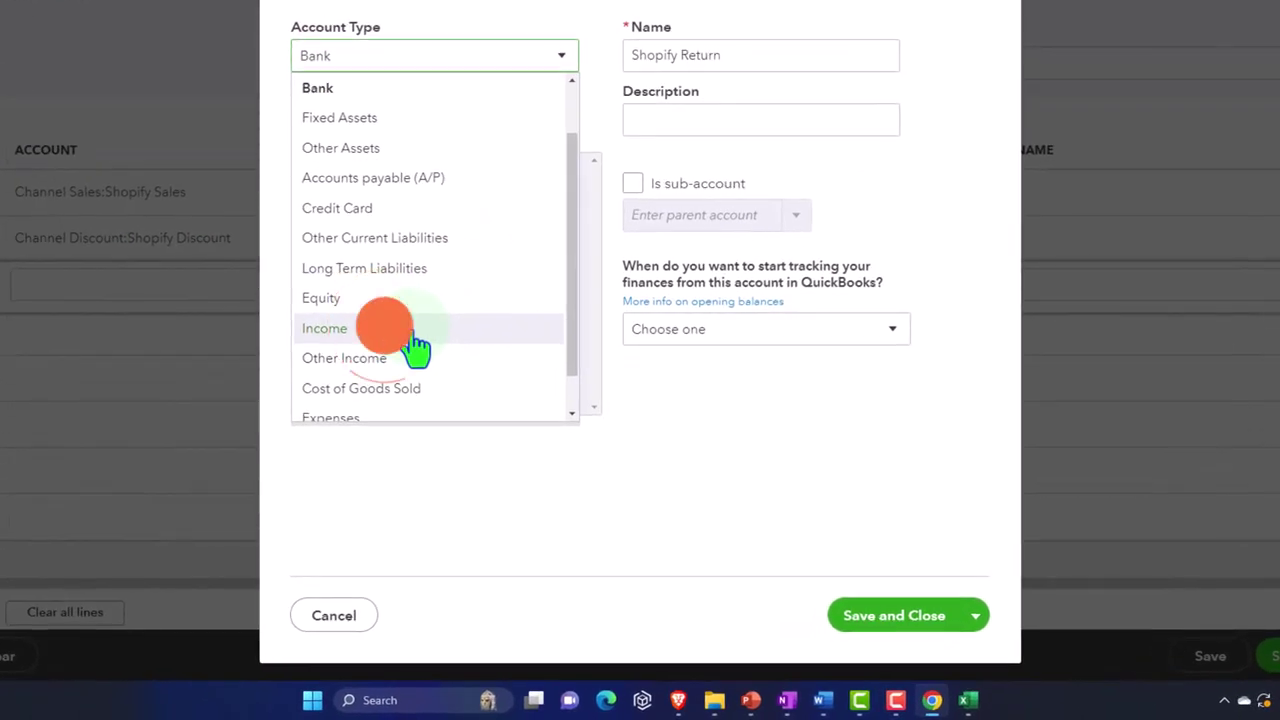
left_click(416, 338)
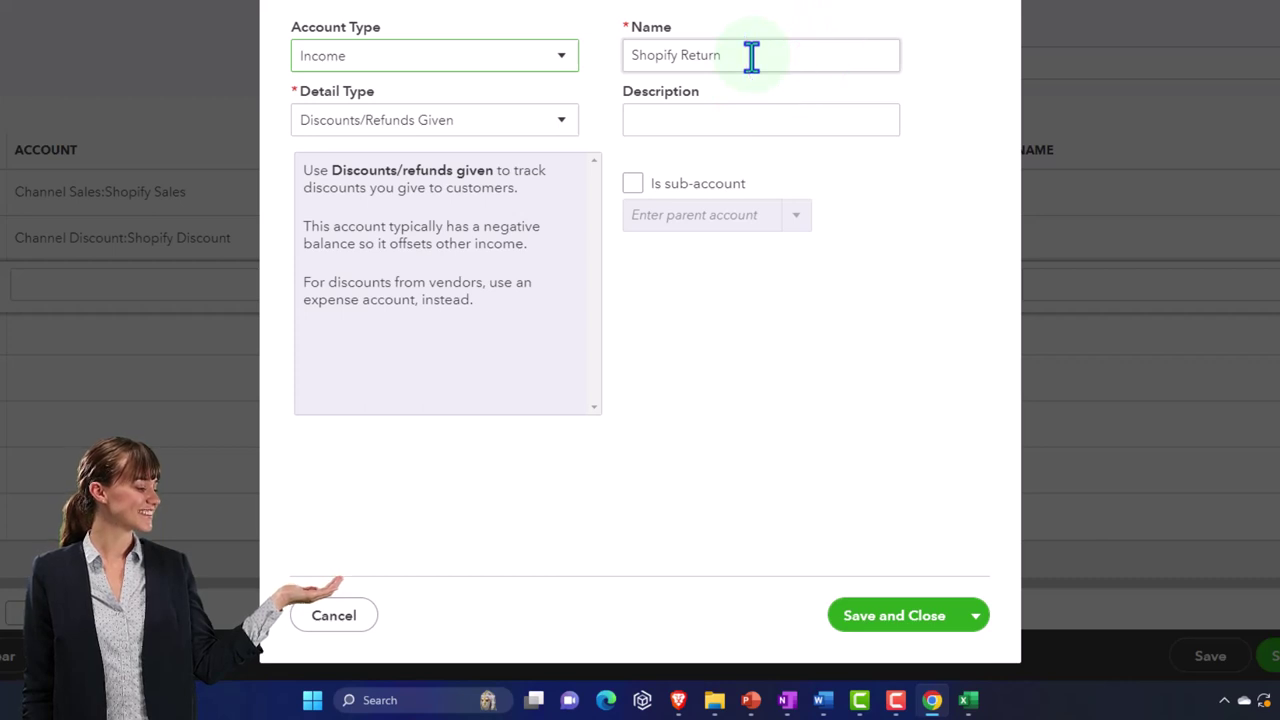
left_click(566, 122)
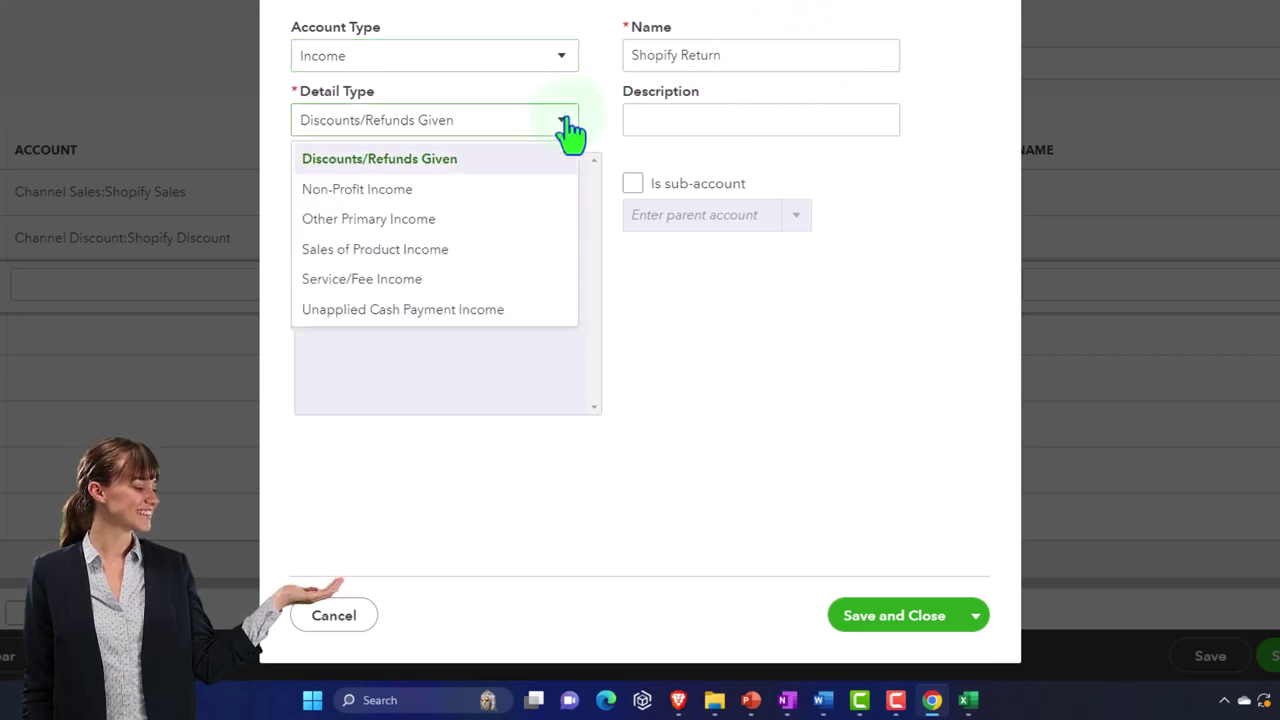
left_click(497, 220)
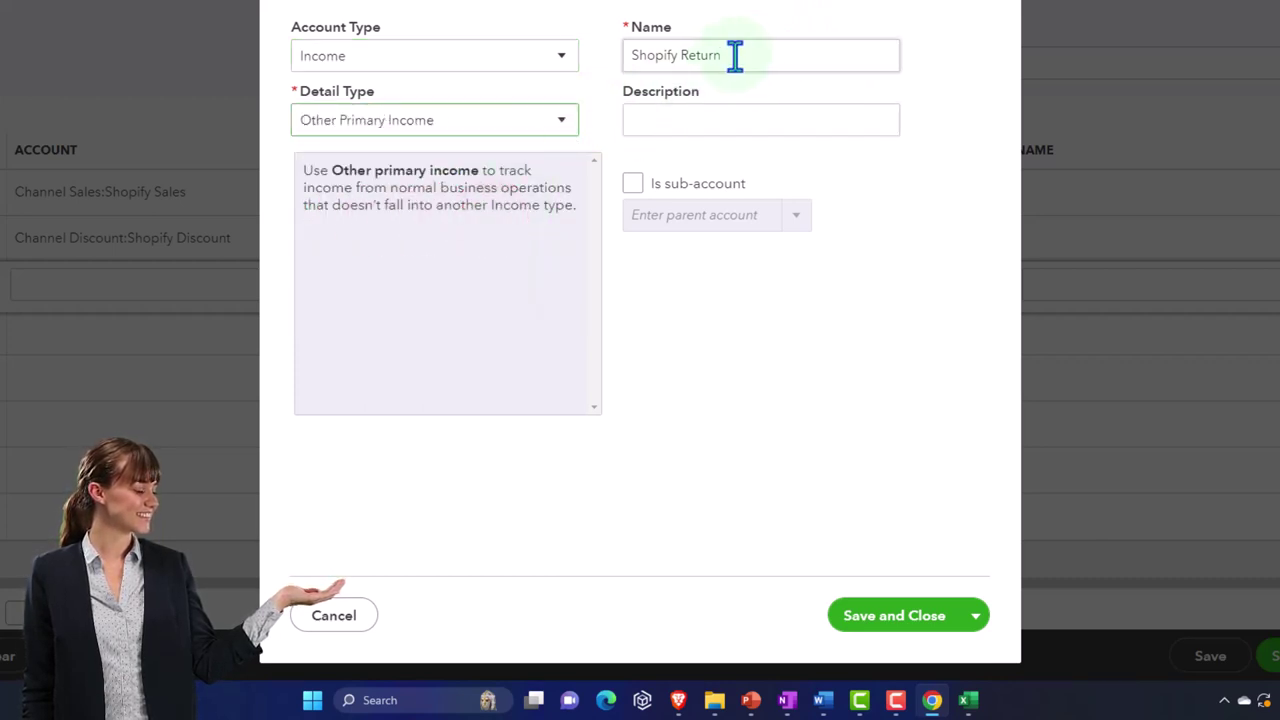
left_click(905, 616)
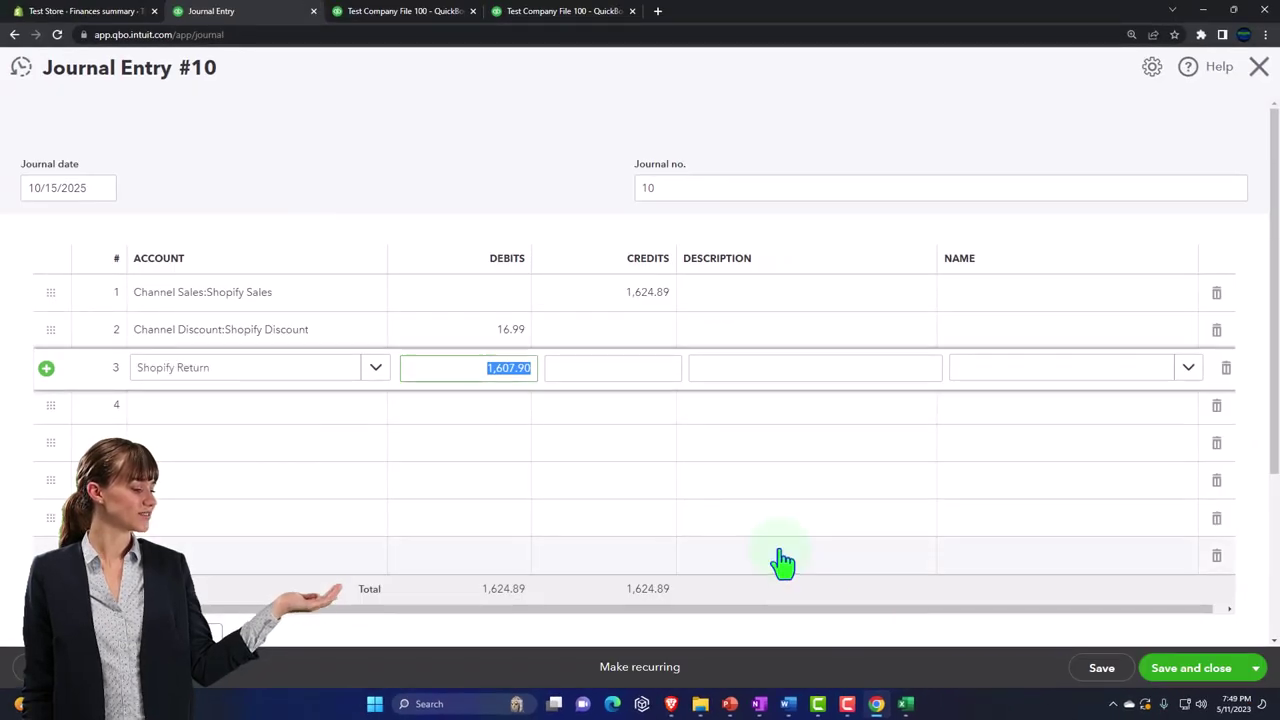
Step: Clear line 3's auto-filled 1,607.90 debit to 0.00 and move to line 4
key("BackSpace")
key("Tab")
key("Tab")
key("Tab")
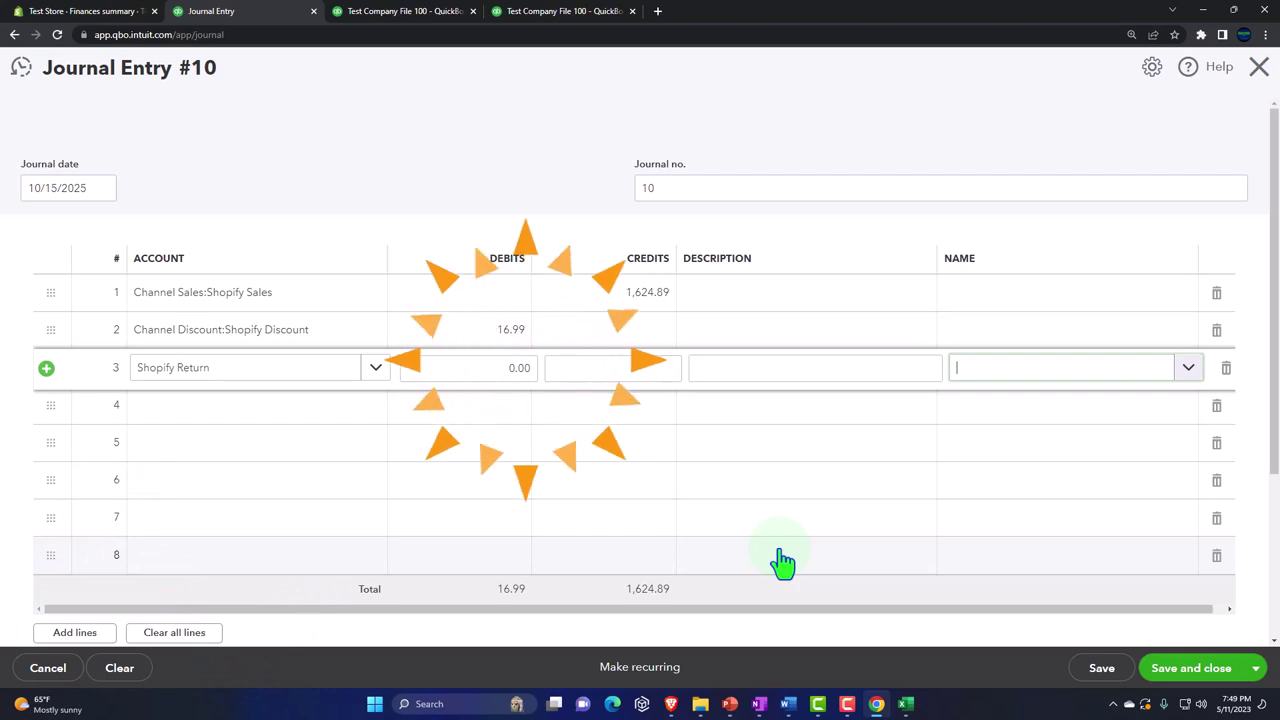
key("Tab")
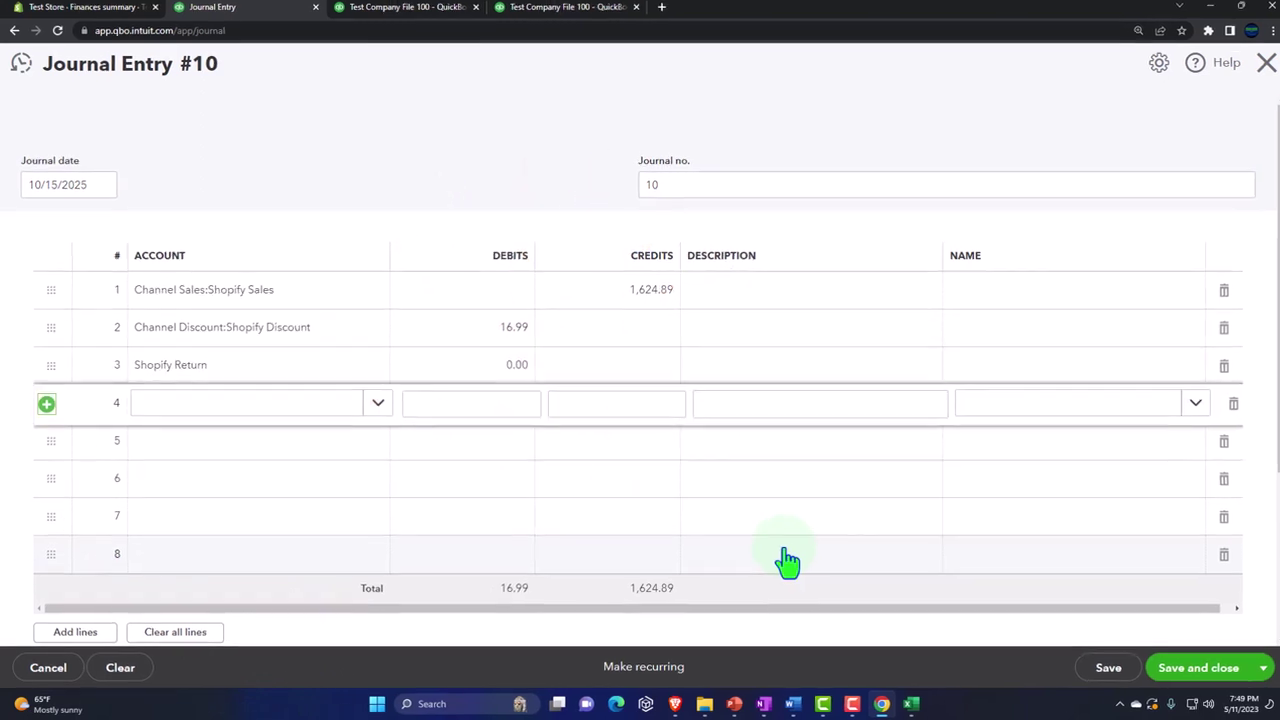
Step: Credit 46.56 to Channel Shipping Income:Shopify Shipping Income on line 4, clearing the auto-filled debit
type("Sh")
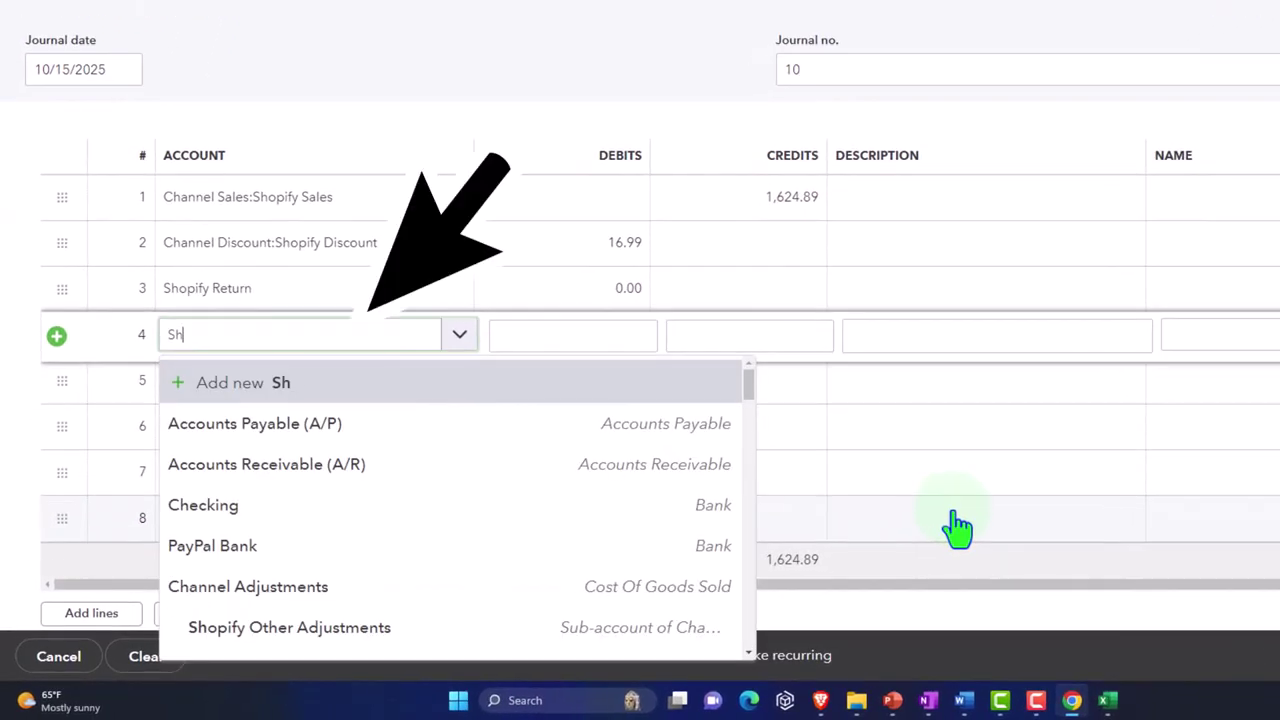
type("opify Shi")
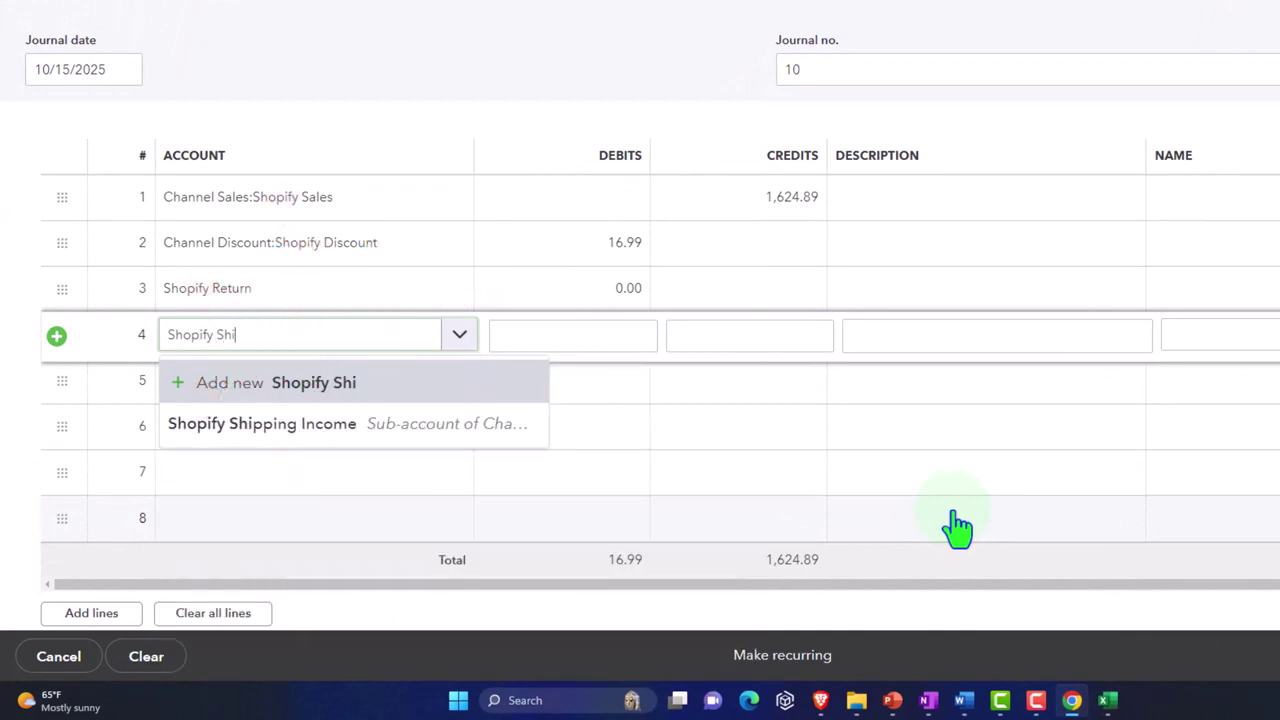
key("Down")
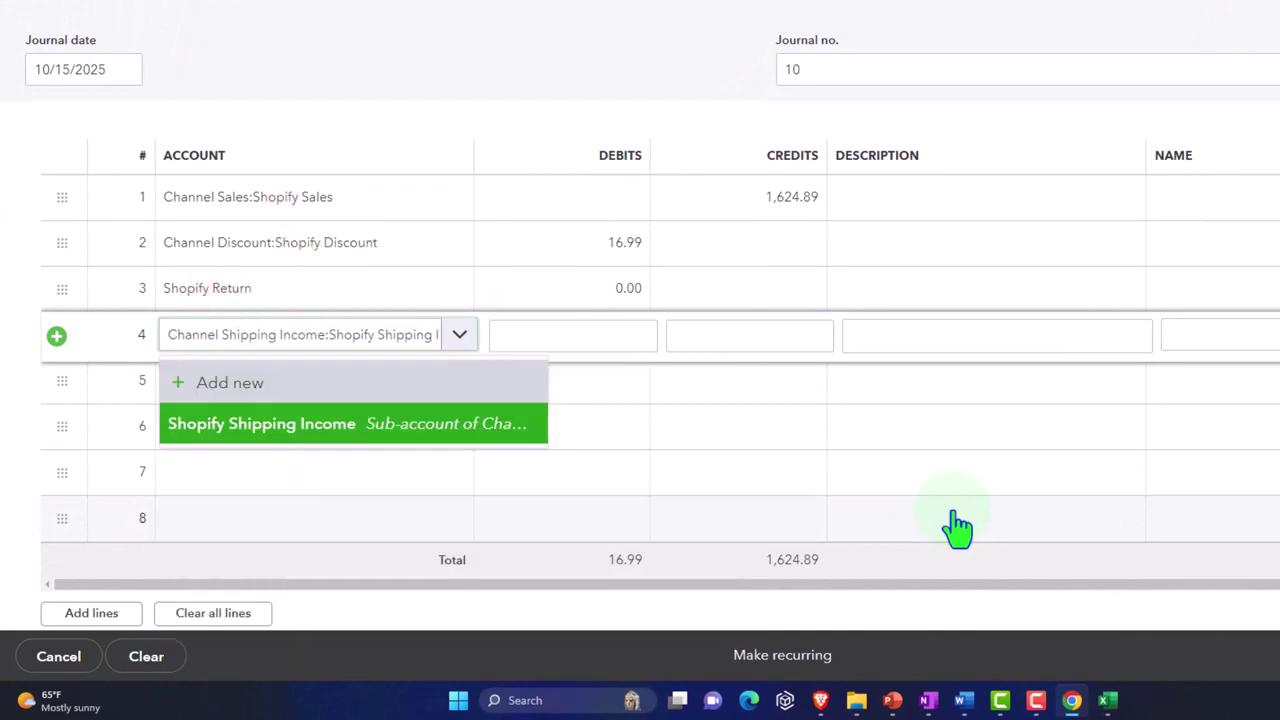
key("Tab")
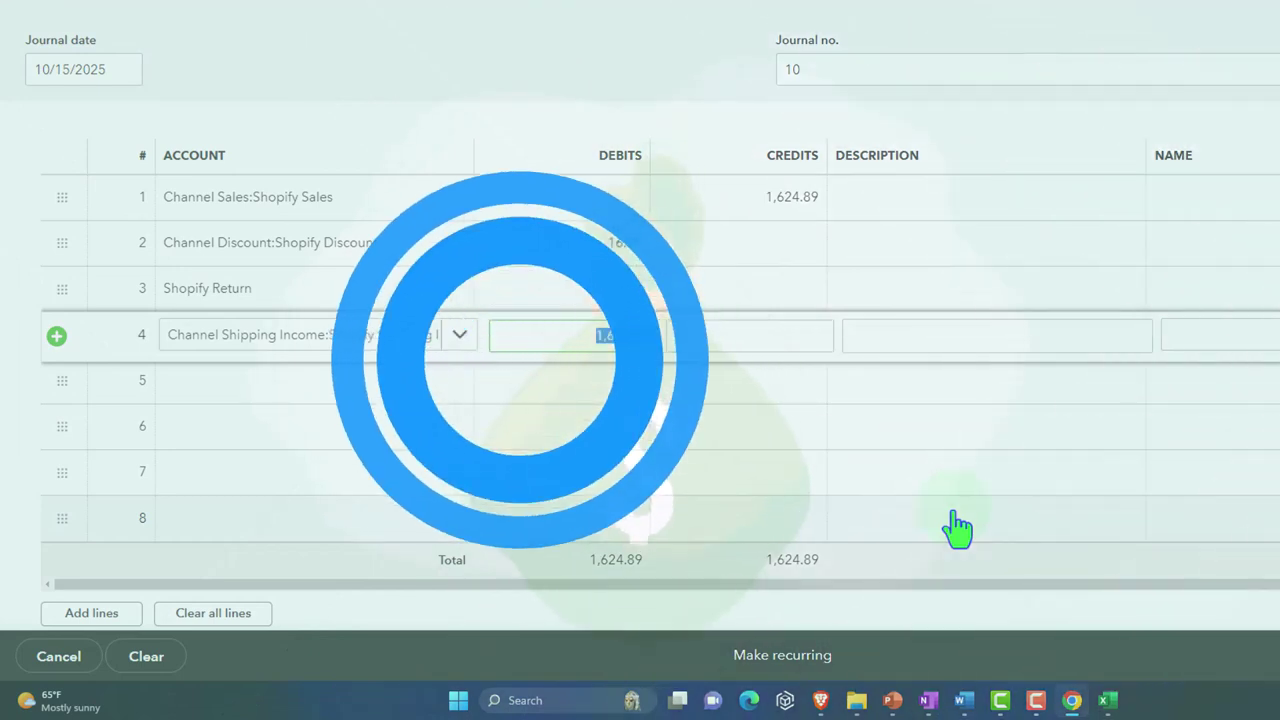
key("Tab")
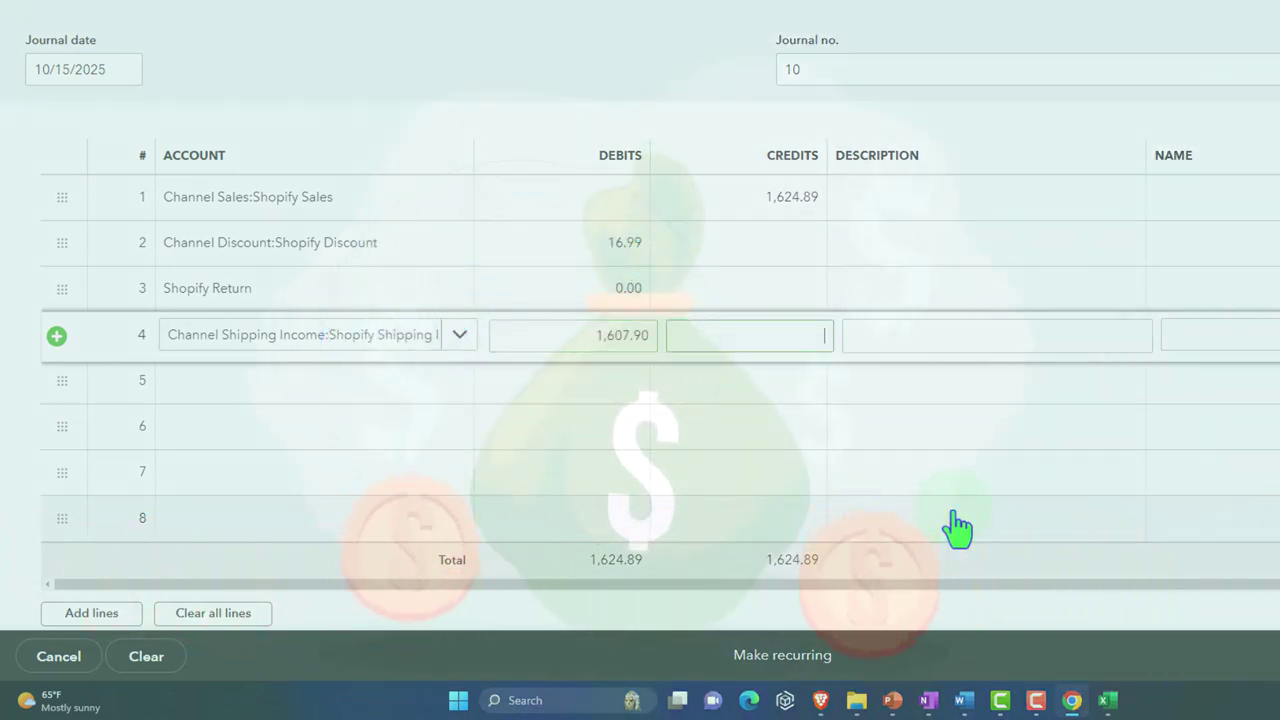
left_click_drag(580, 344, 670, 342)
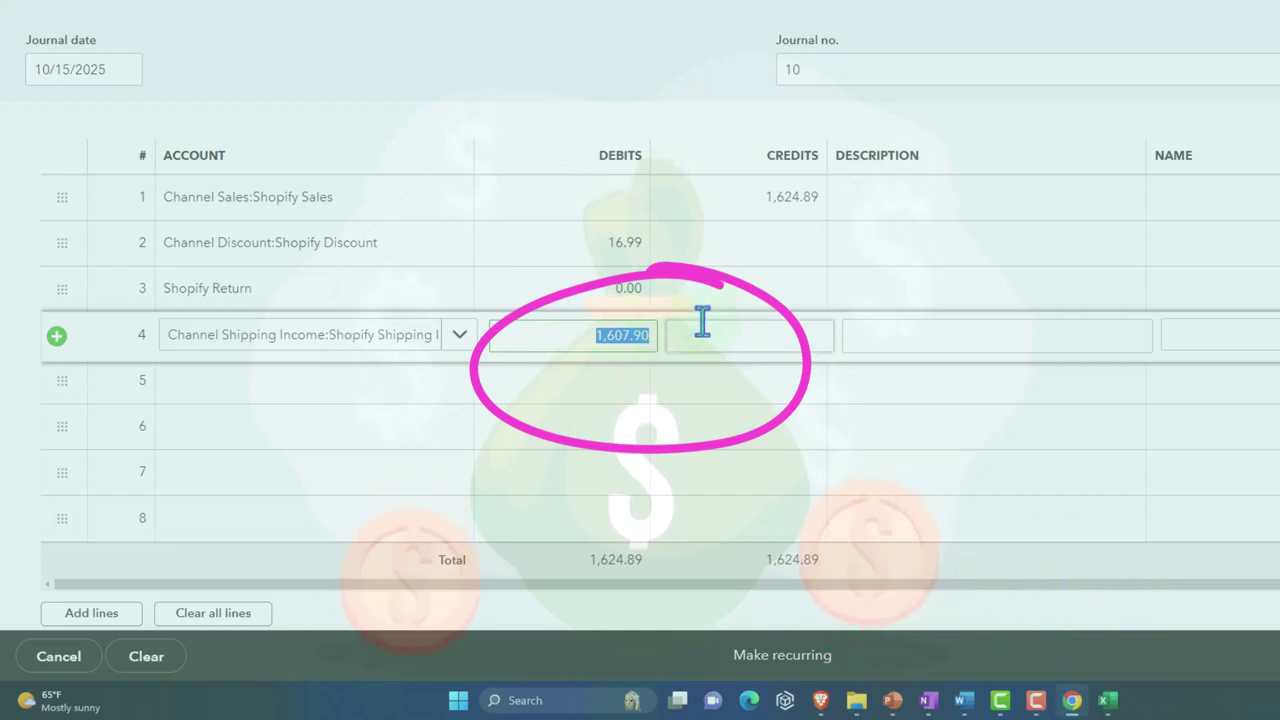
left_click(743, 334)
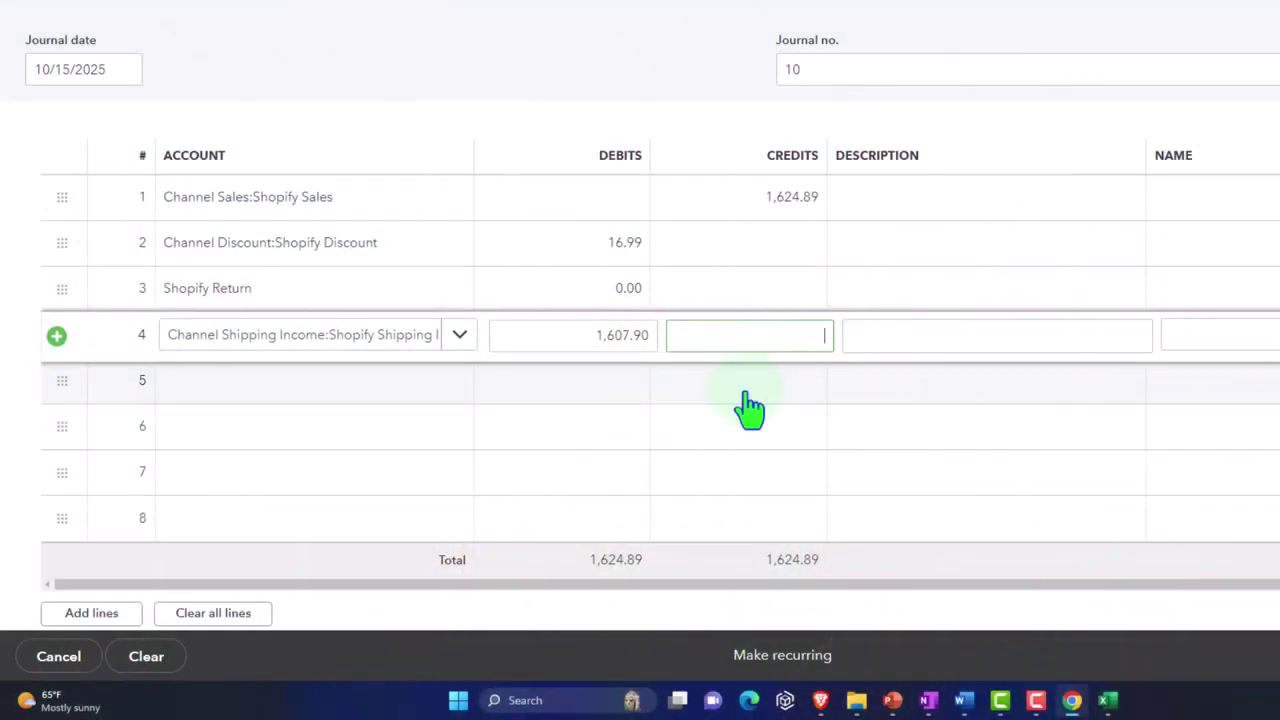
type("46.56")
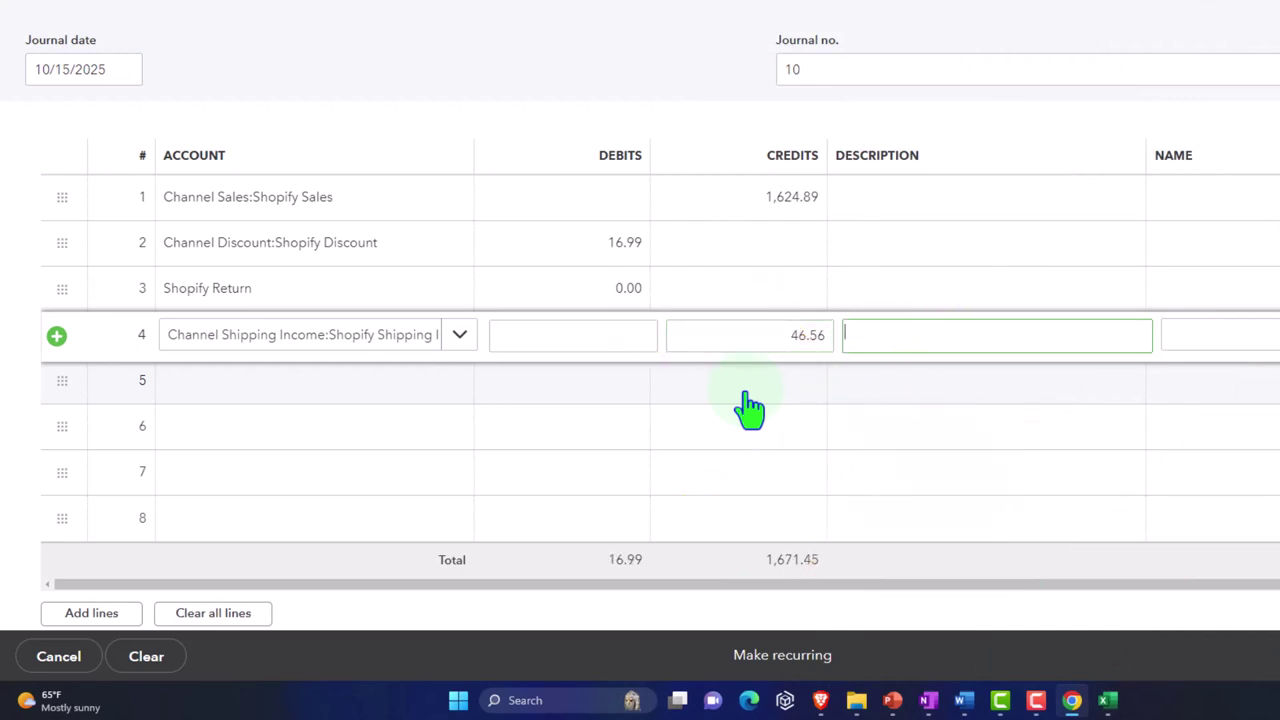
key("Tab")
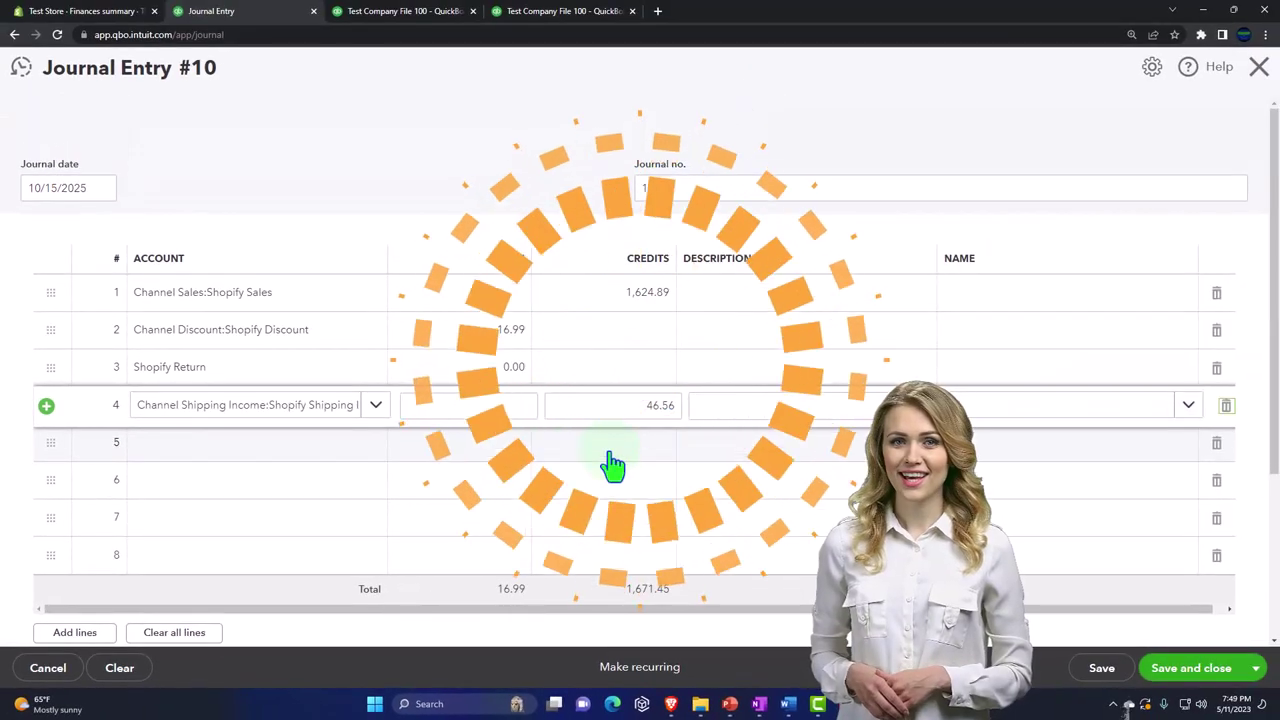
Step: Choose Sales tax to pay as the account on a new fifth journal line
left_click(611, 465)
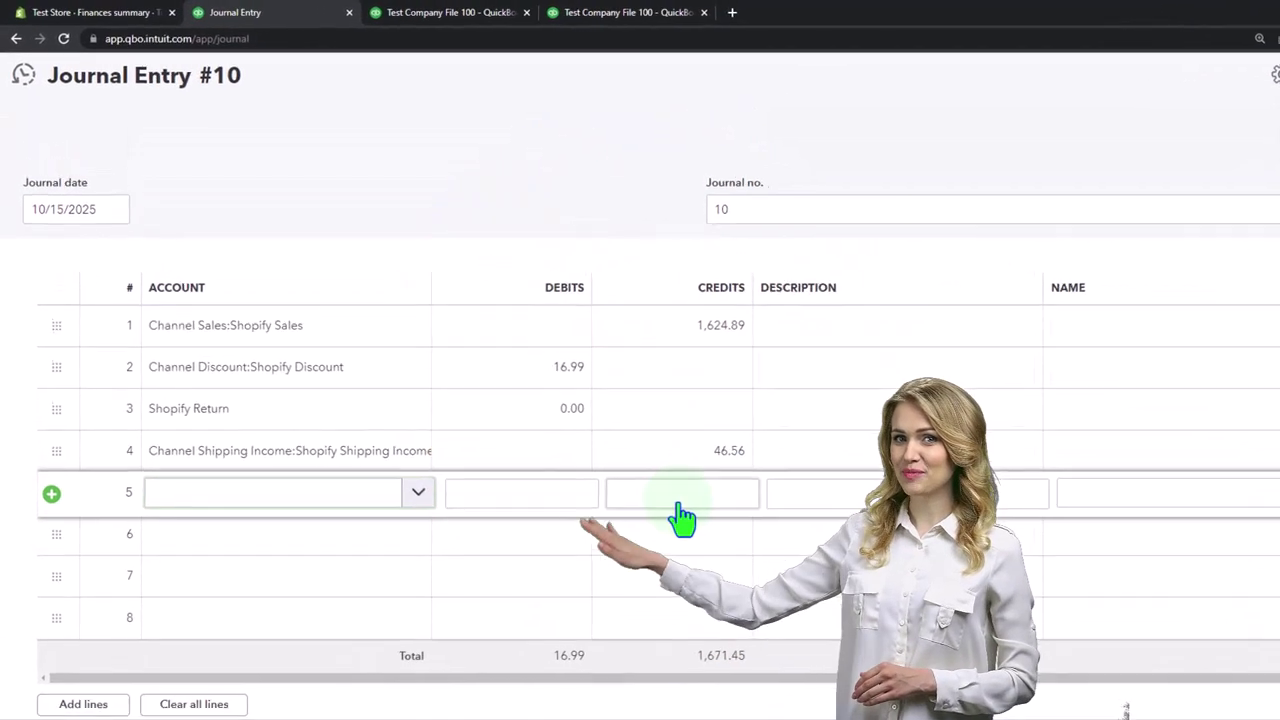
type("Sales")
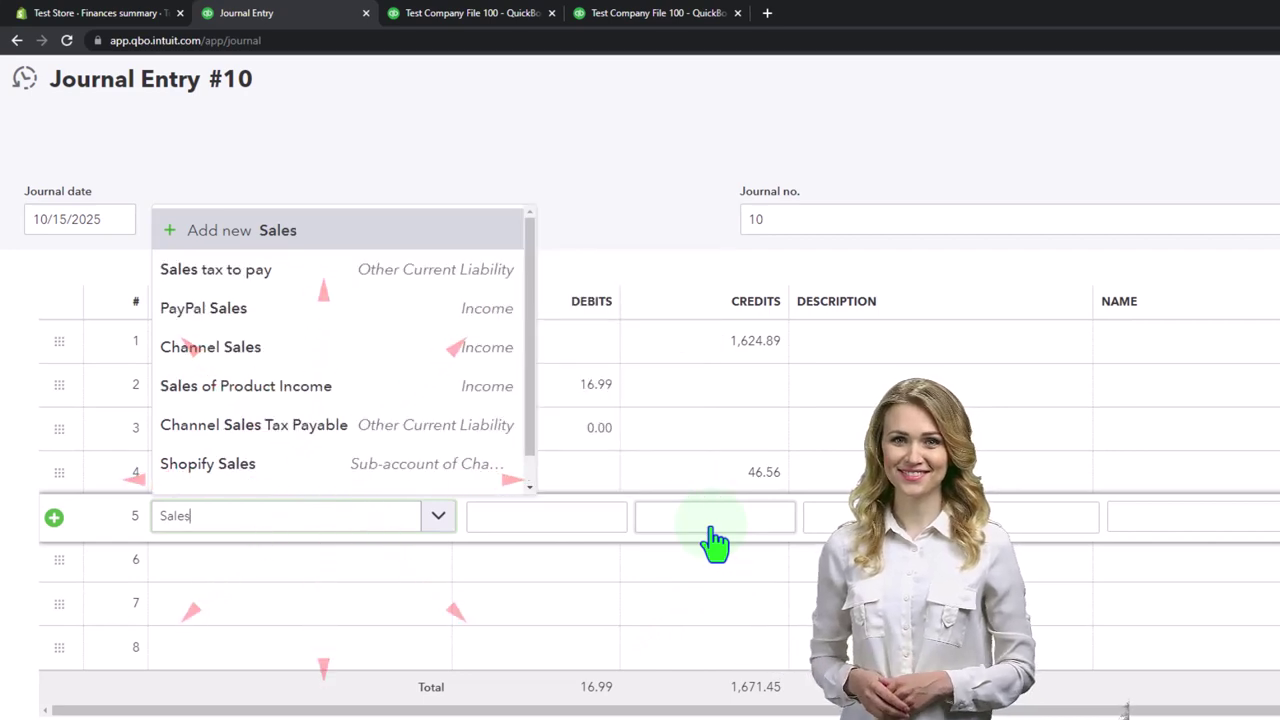
type(" Tax")
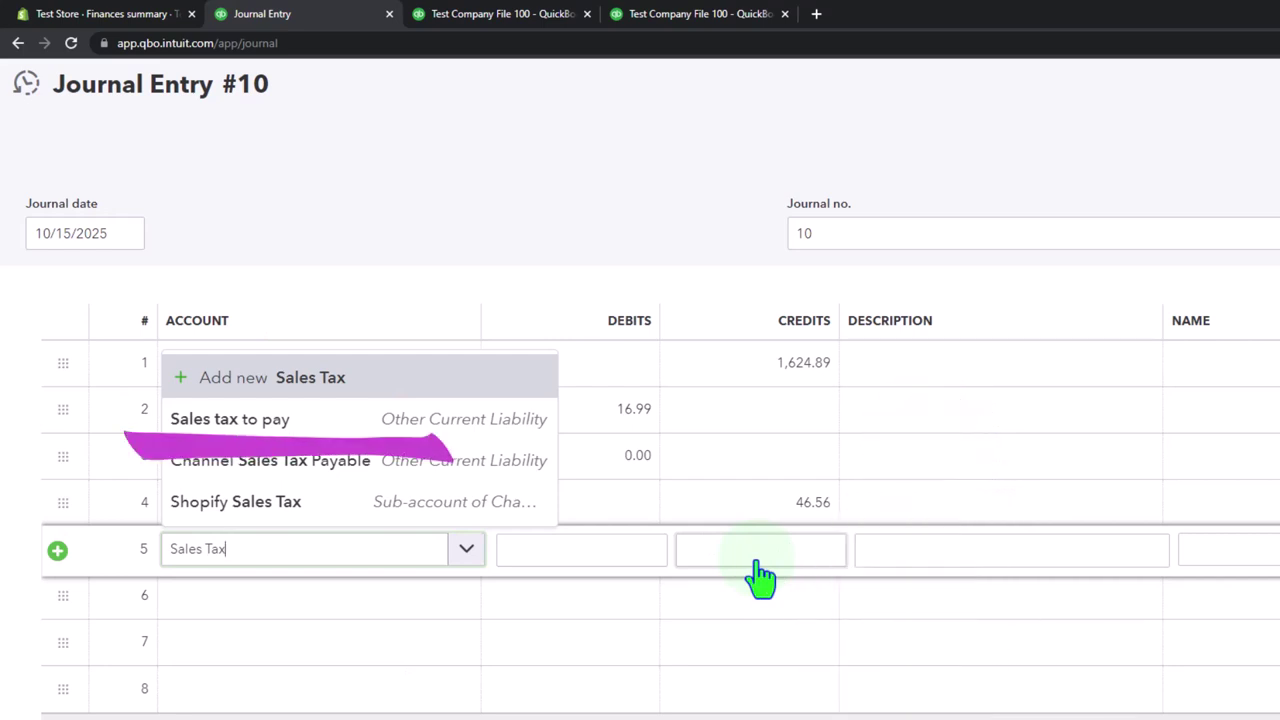
key("Down")
key("Down")
key("Up")
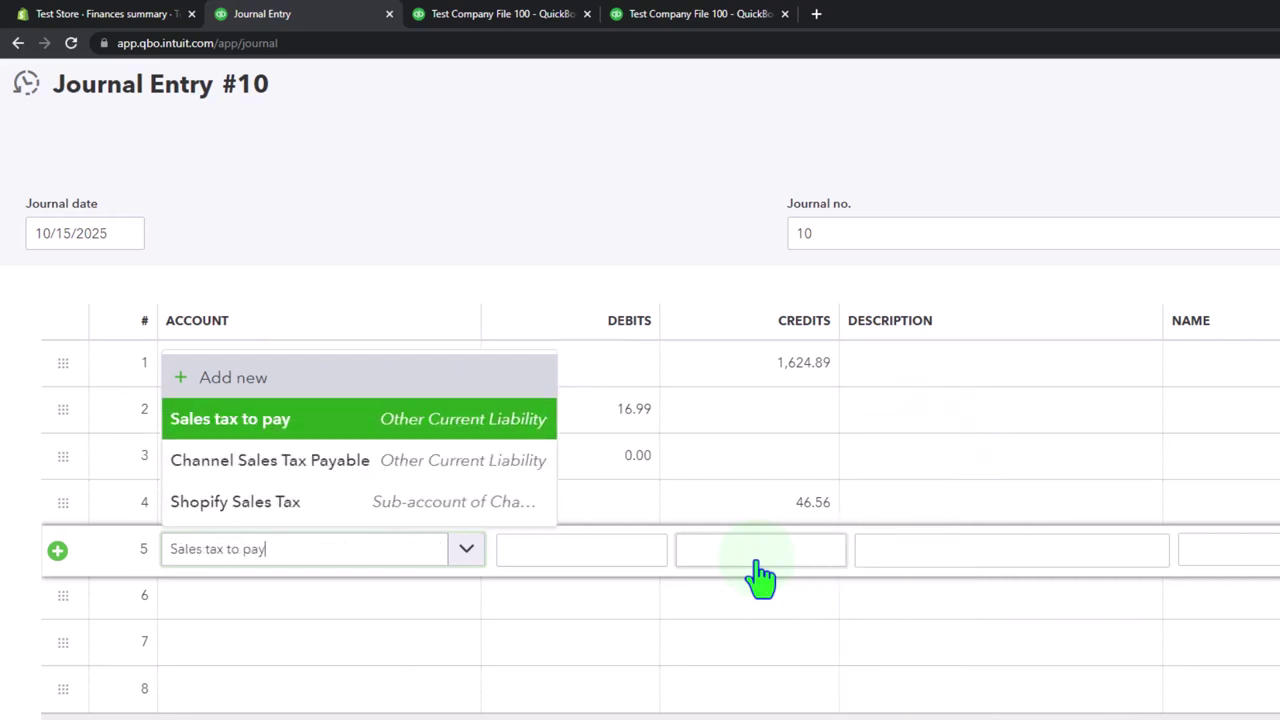
key("Tab")
left_click(466, 549)
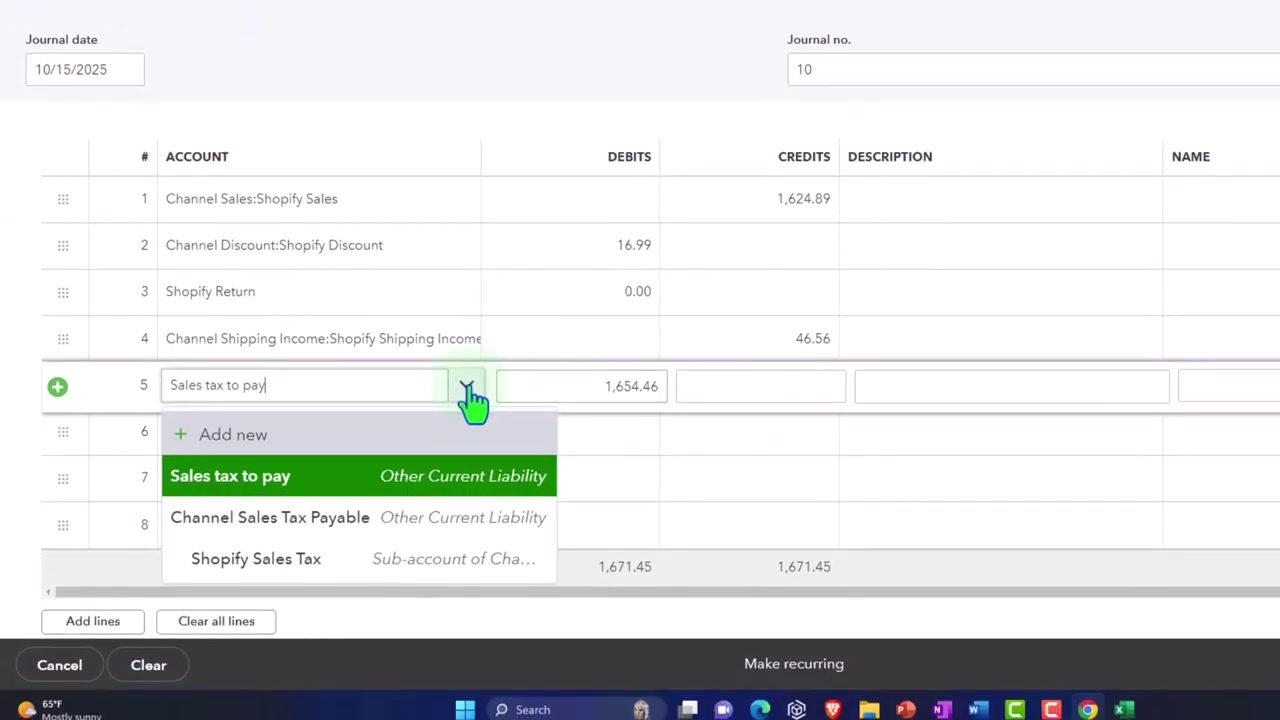
Step: Start a new Other Current Liabilities account, then close the form without saving
left_click(316, 437)
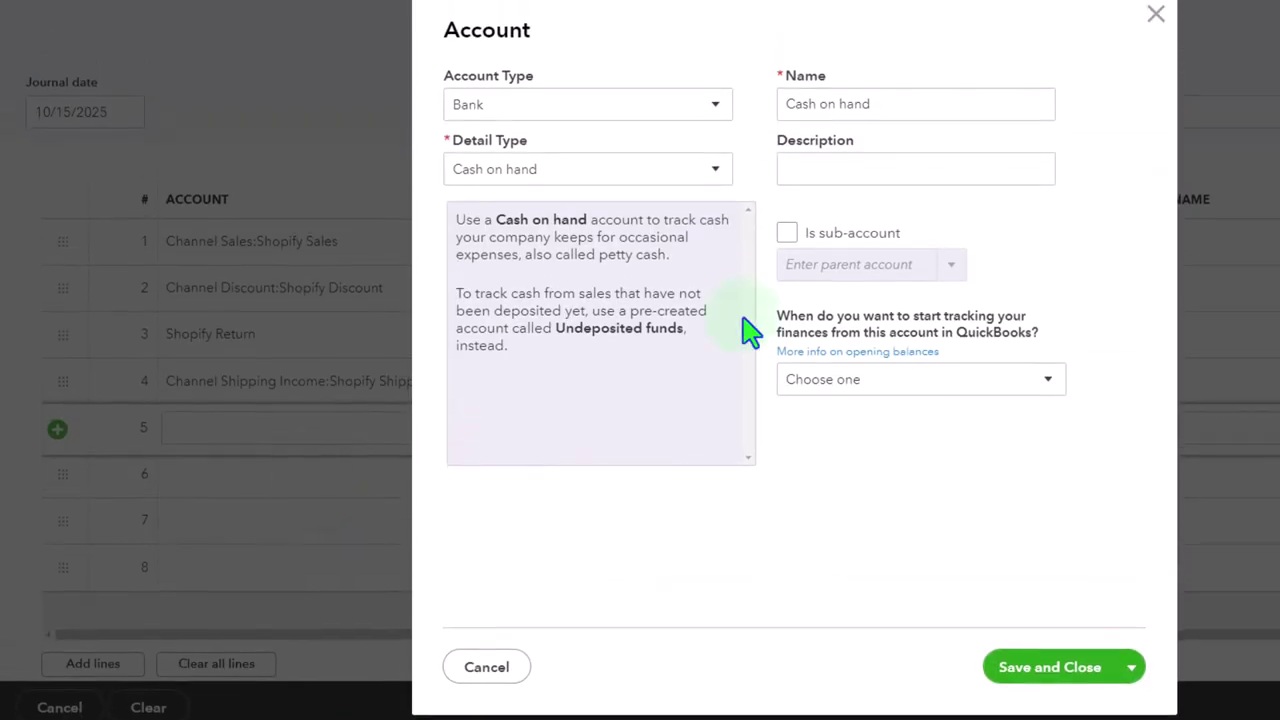
left_click(714, 62)
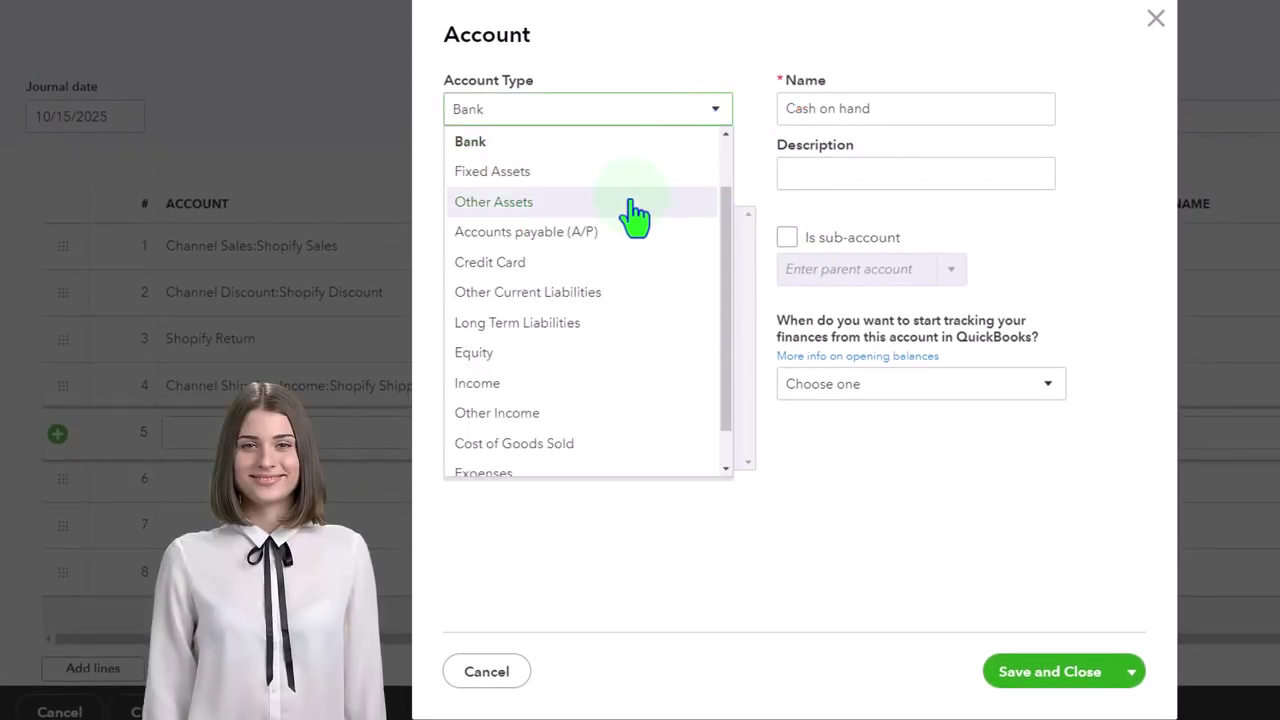
left_click(634, 300)
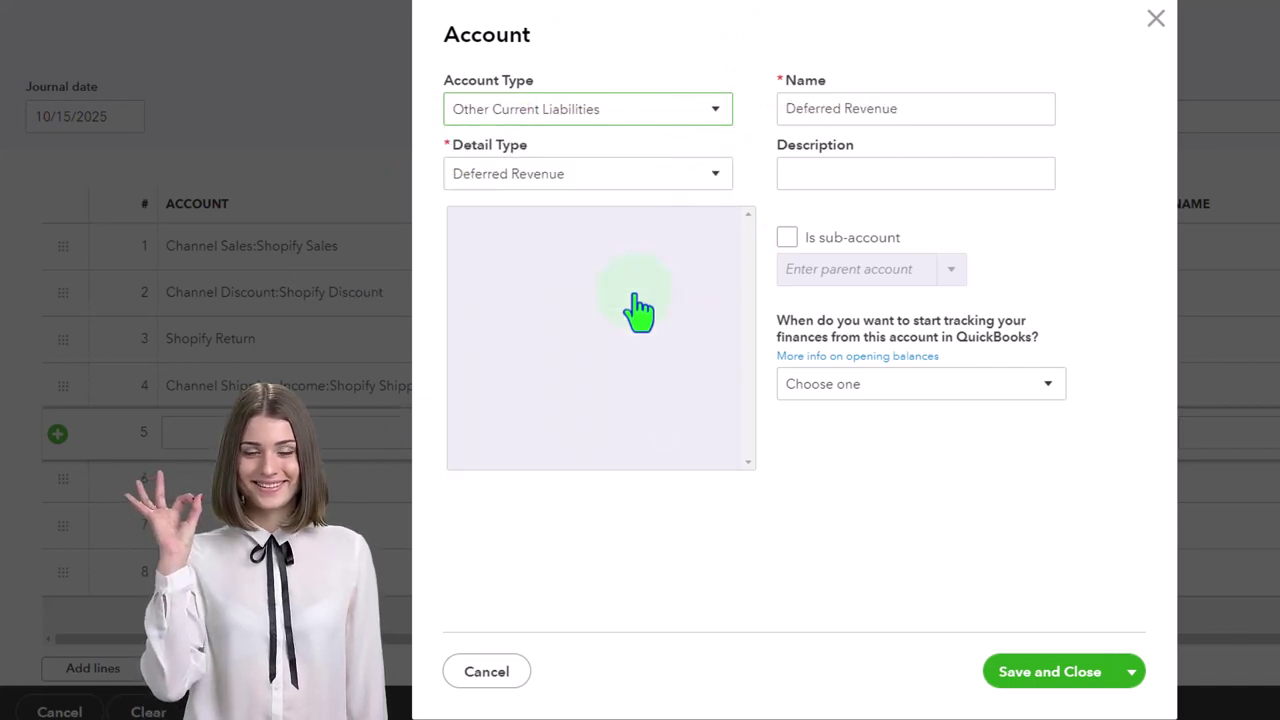
left_click(1156, 20)
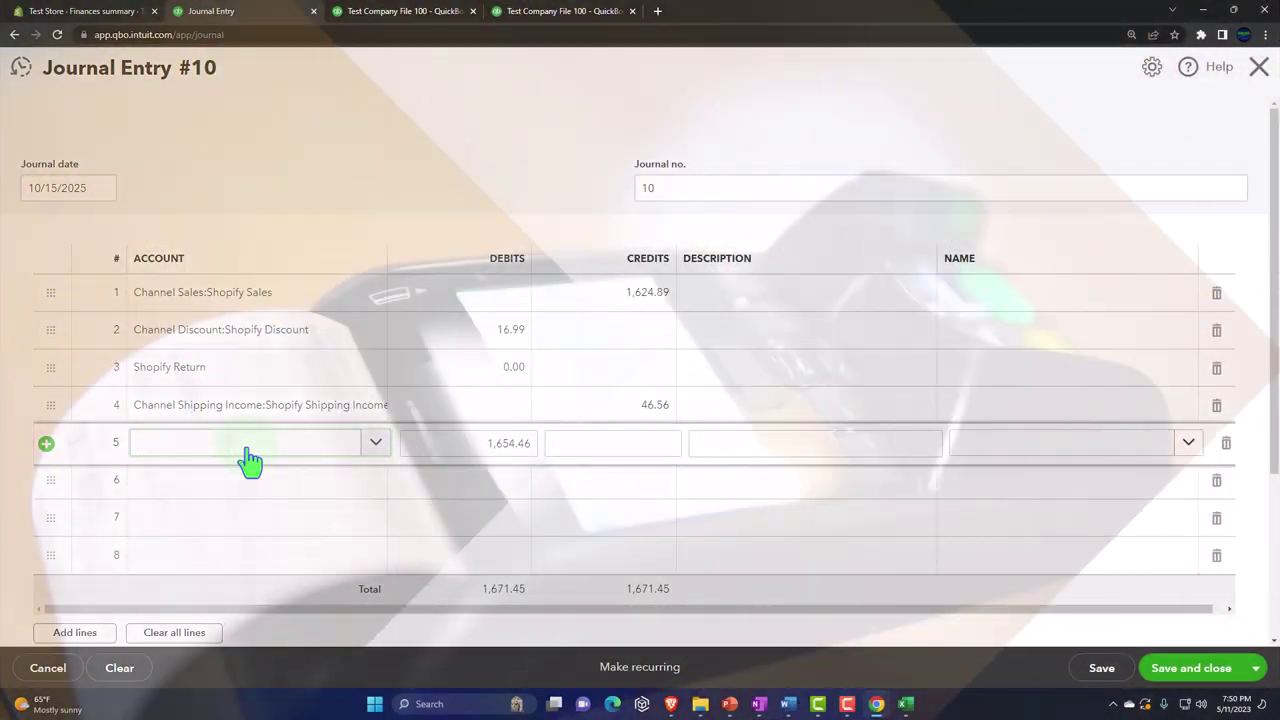
Step: Reselect Sales tax to pay on line 5 and enter a 15.45 credit
type("S")
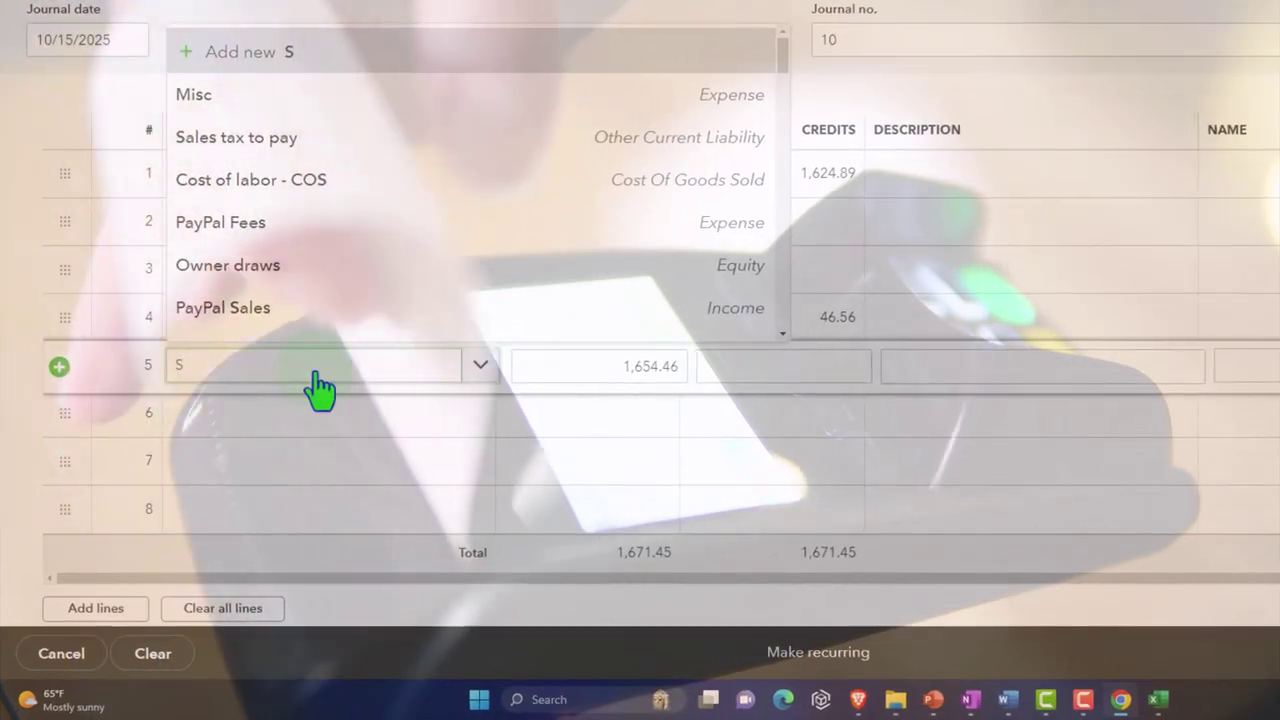
type("ale")
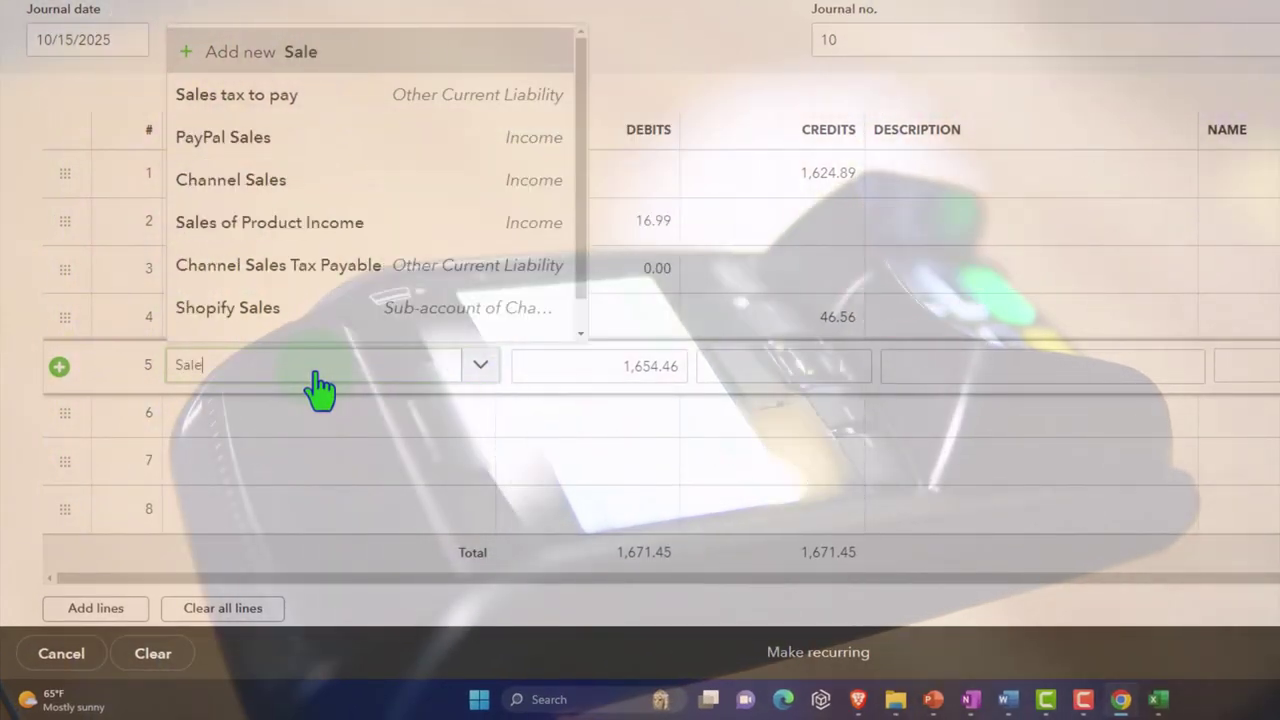
type("s tax")
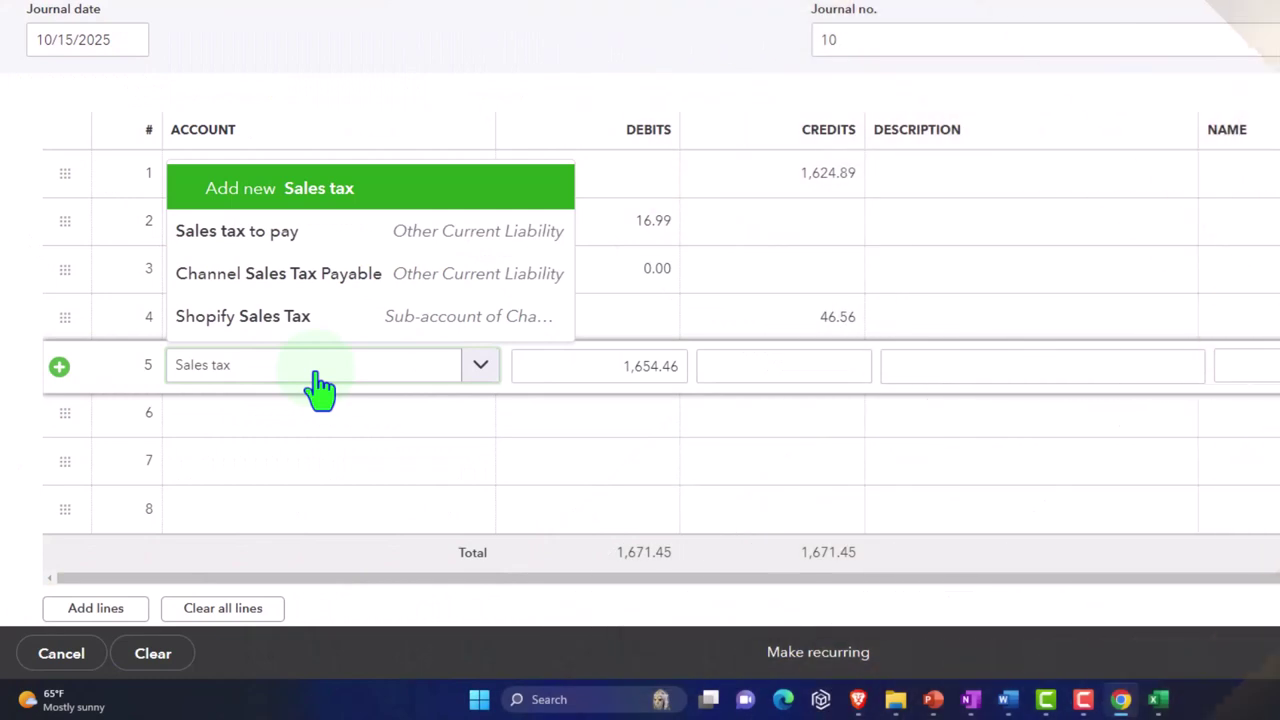
key("Down")
left_click(316, 386)
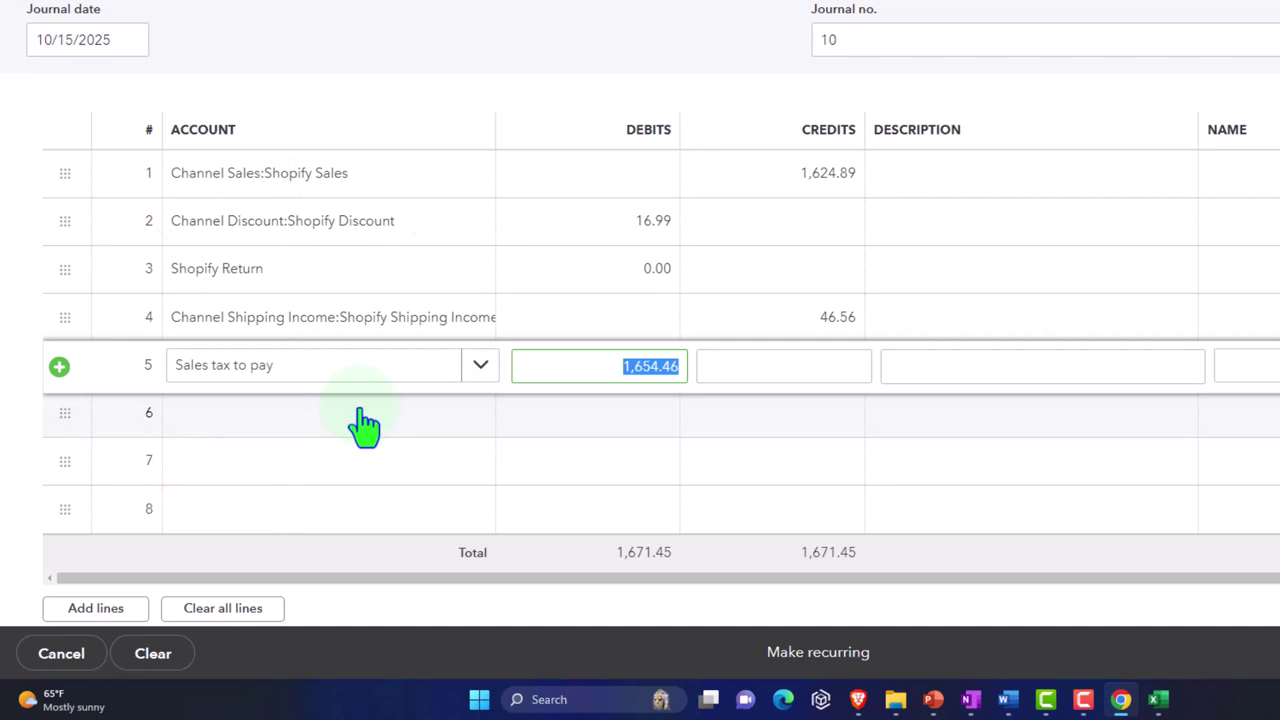
type("15")
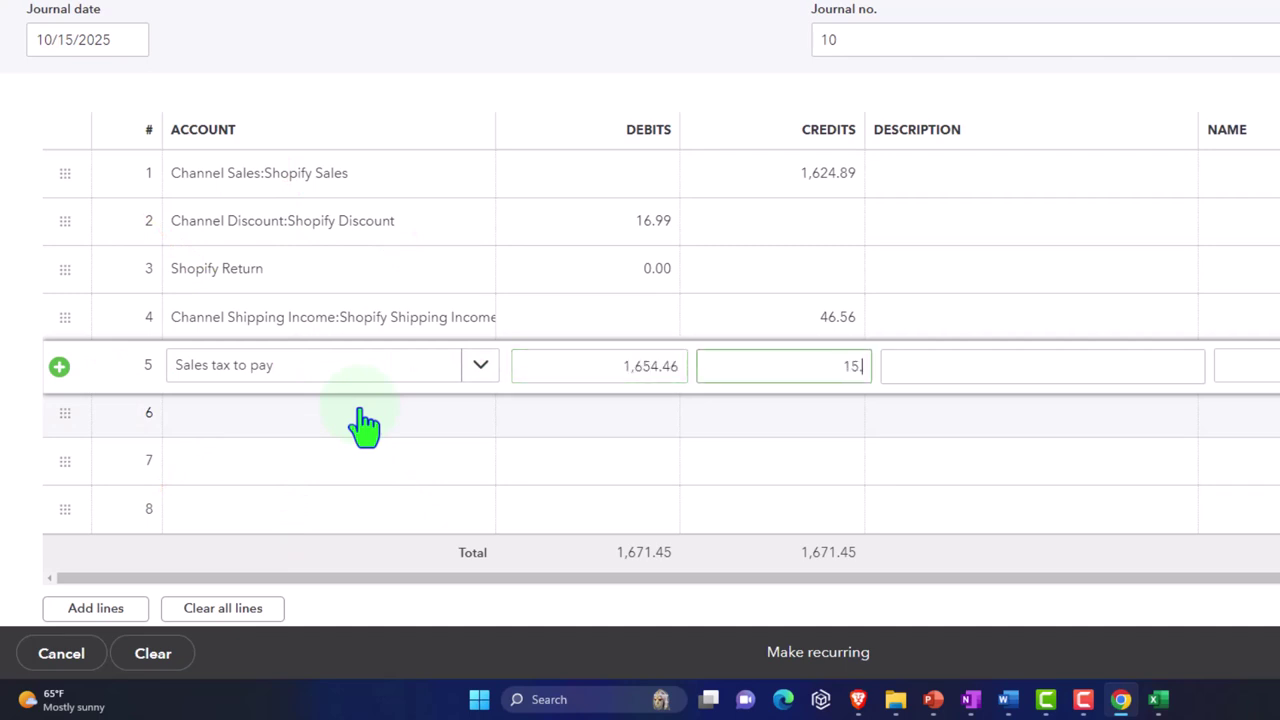
type(".45")
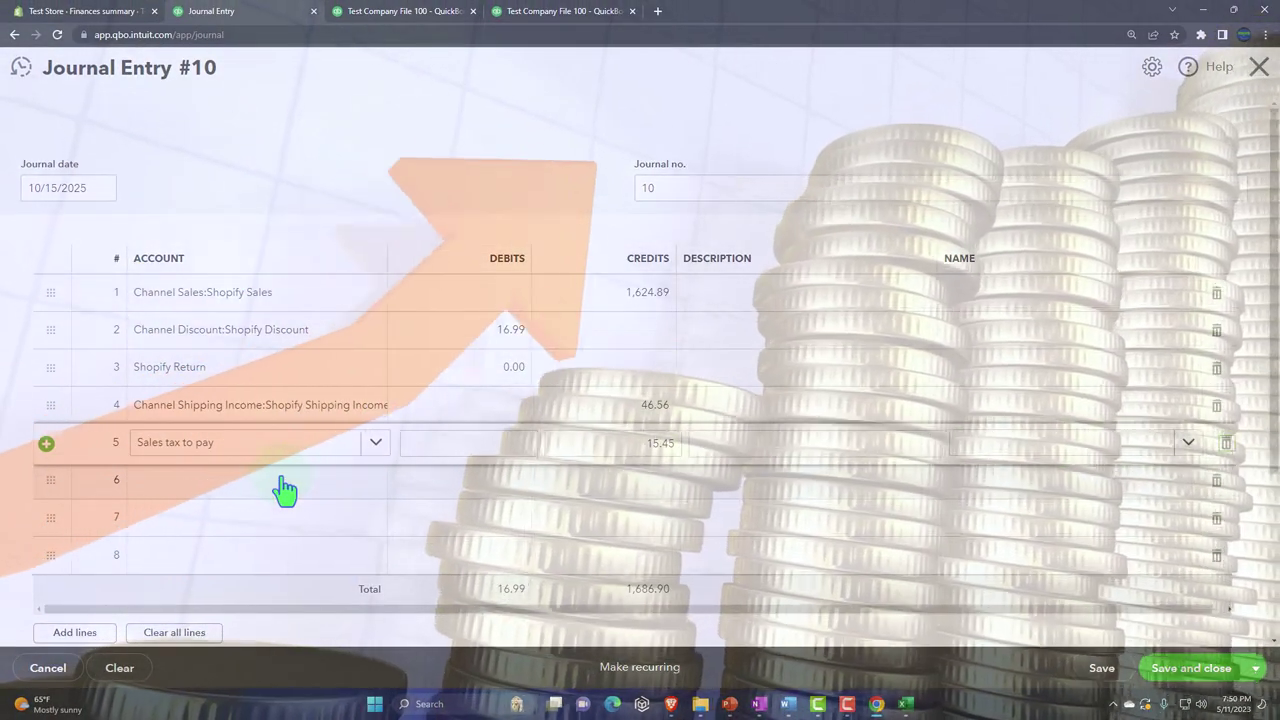
Step: Type 'Shopify PayPal Clearing' as line 6's account to create it as new
left_click(285, 488)
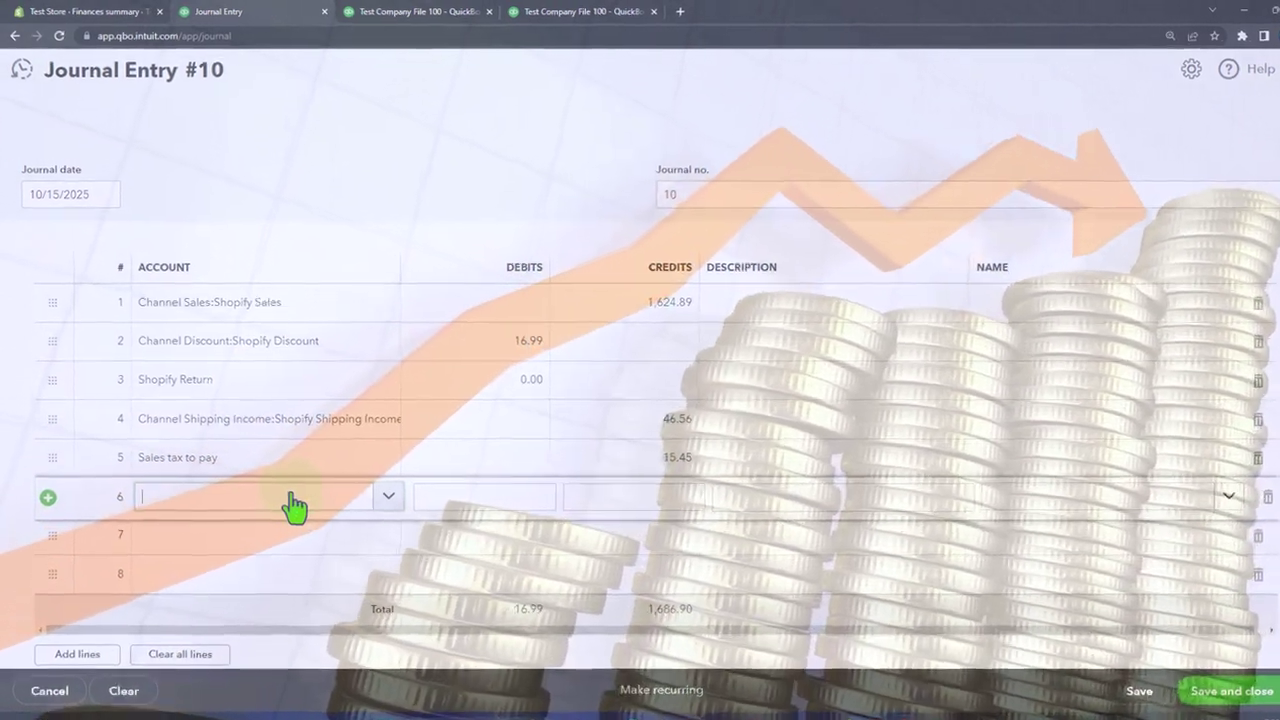
type("Sho")
type("pif")
type("y")
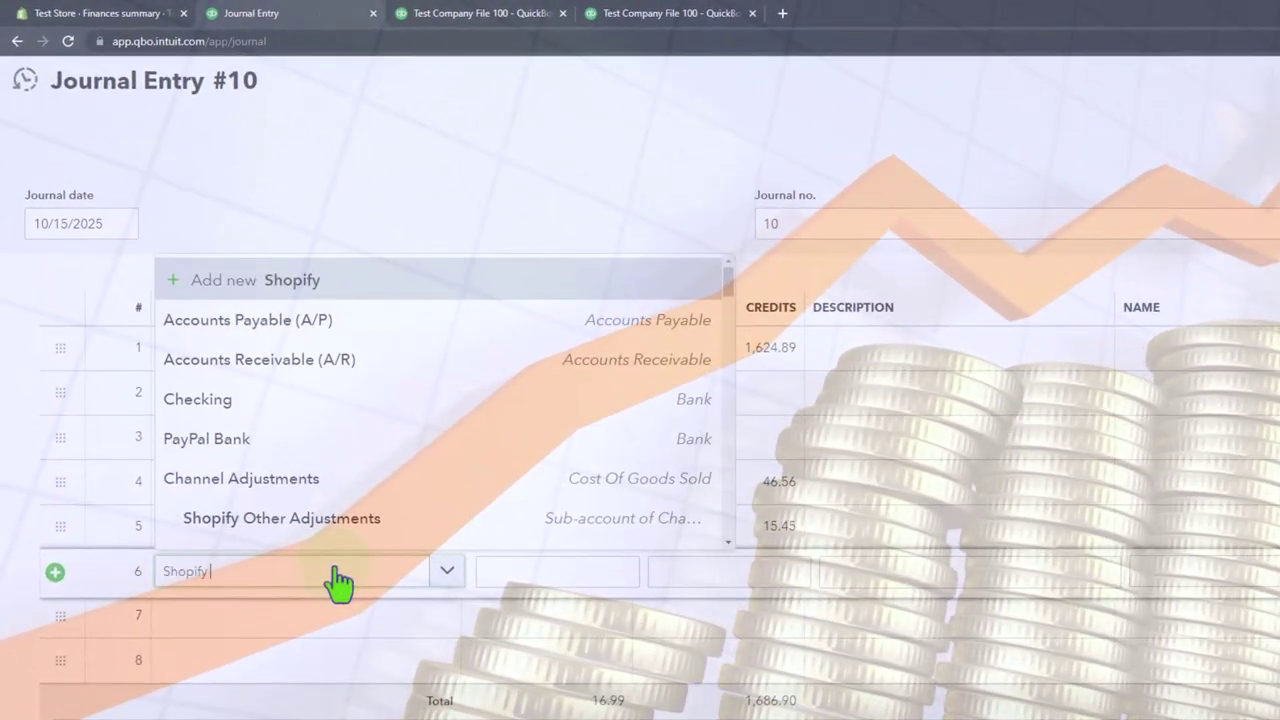
type(" Pay")
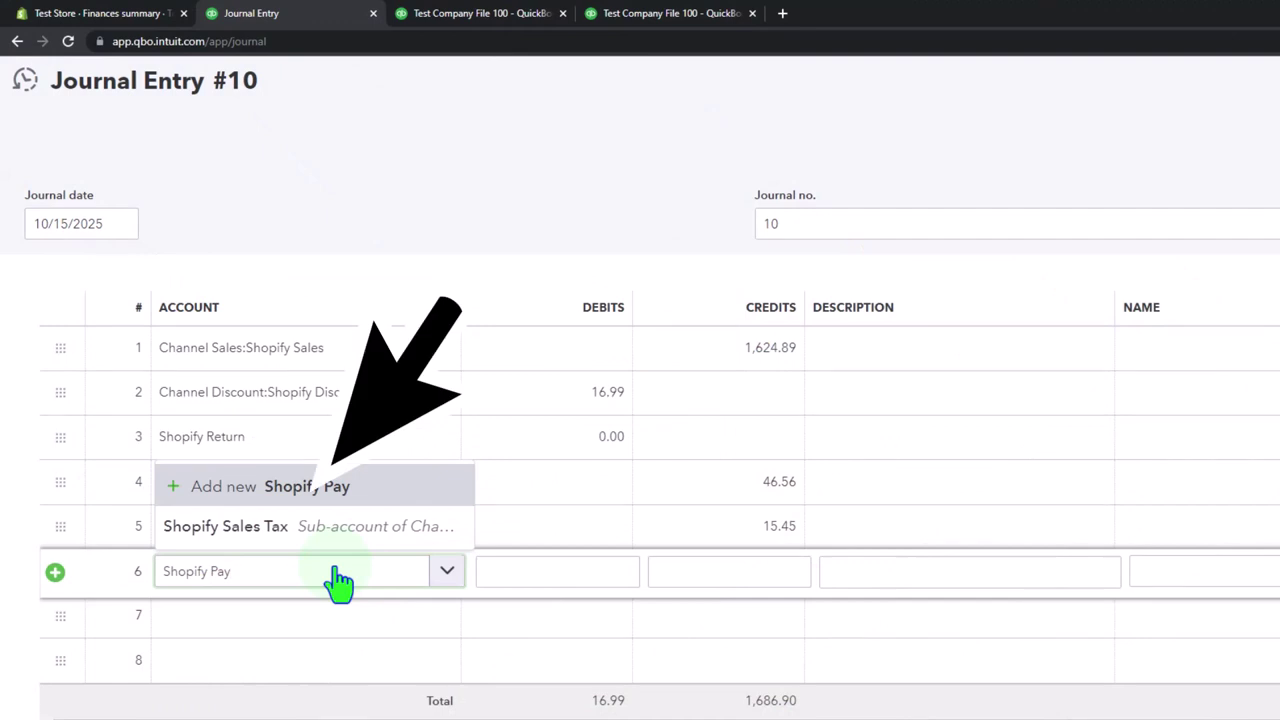
type("Pal Clearing")
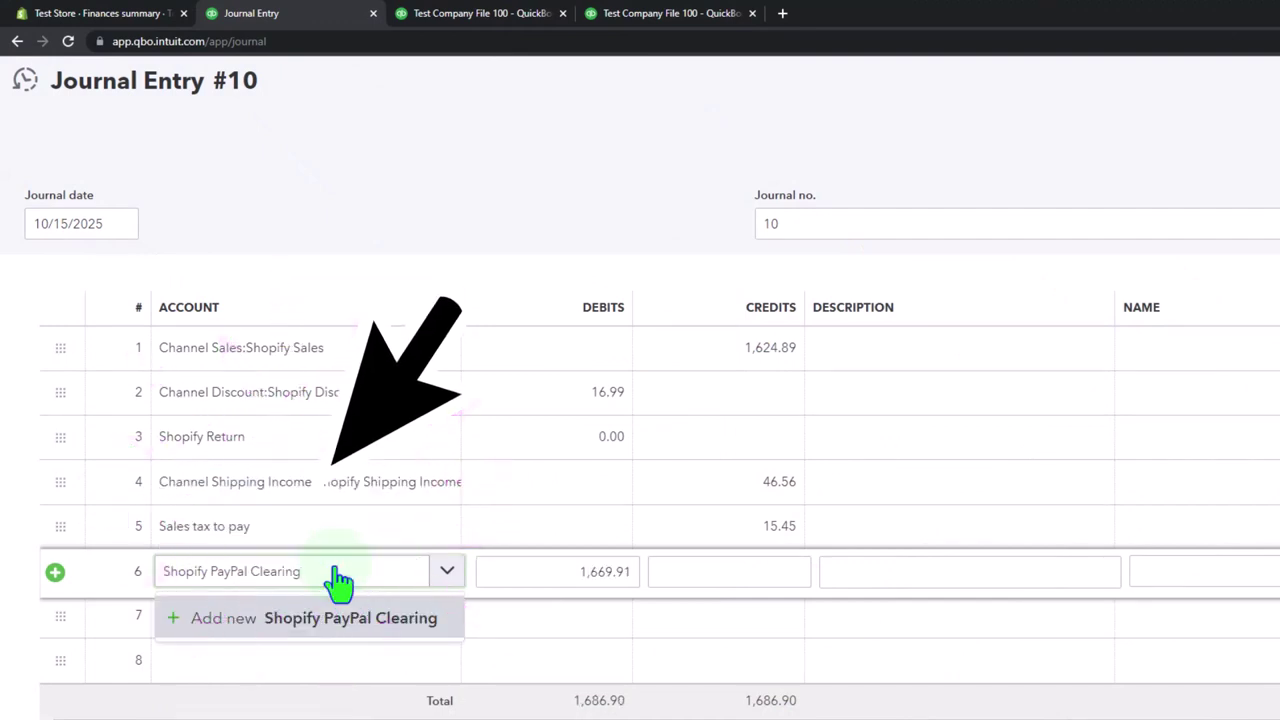
key("Tab")
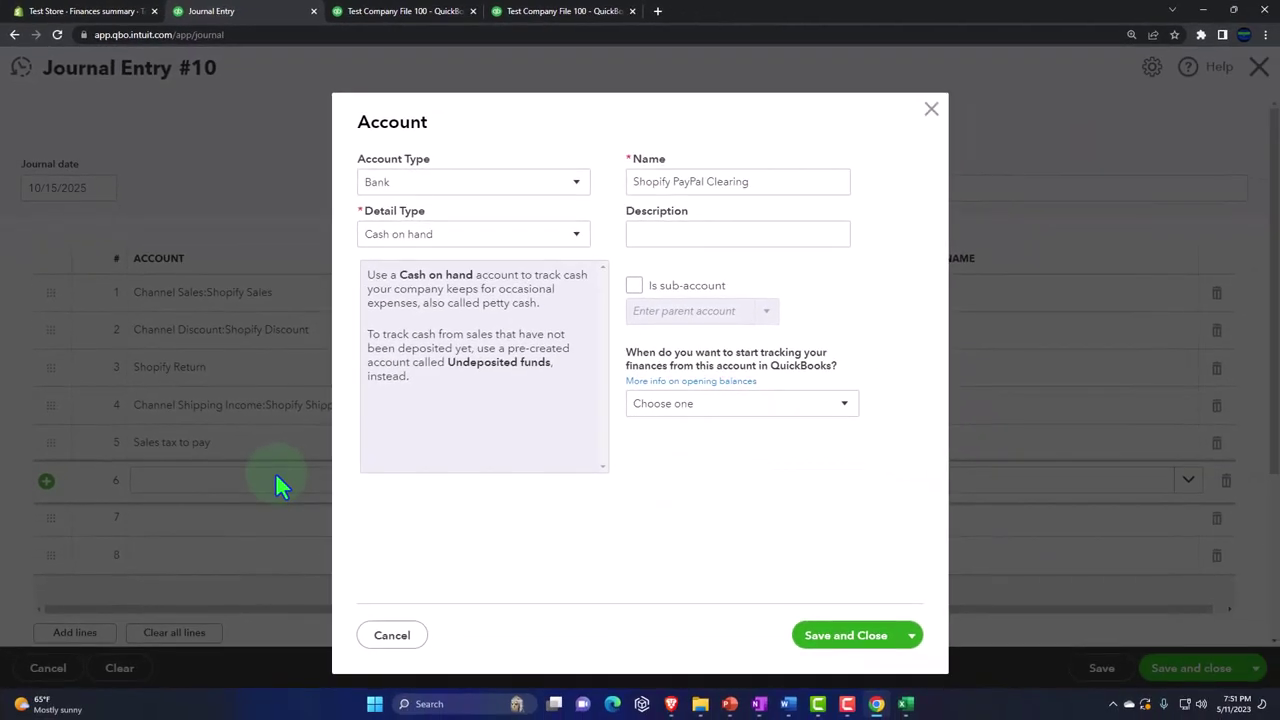
Step: Save Shopify PayPal Clearing with account type and detail type Other Current Assets
left_click(578, 188)
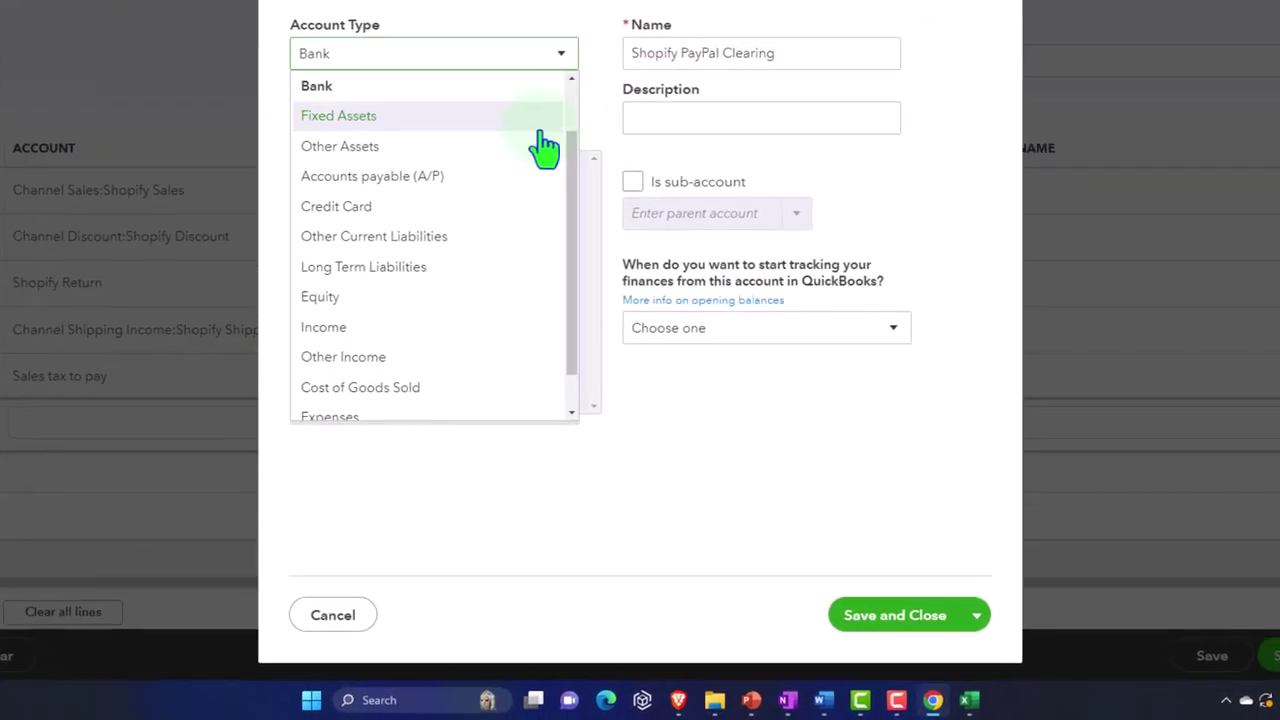
left_click(522, 333)
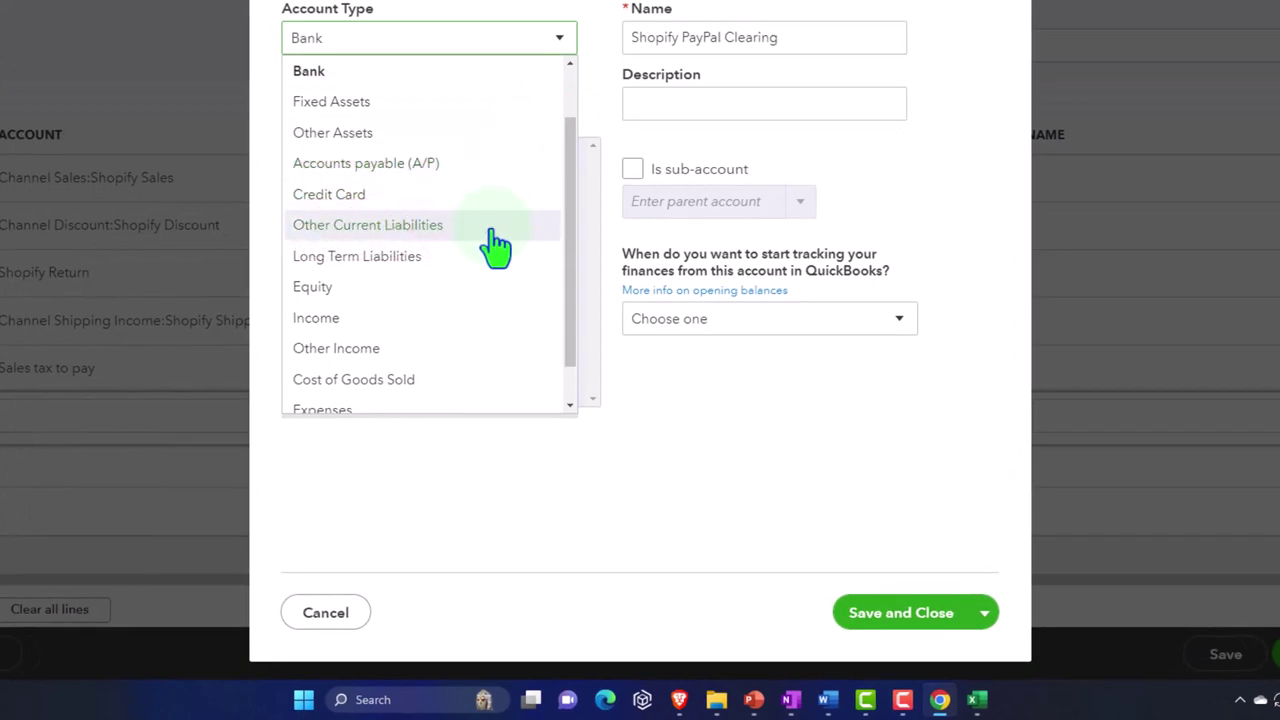
left_click(426, 102)
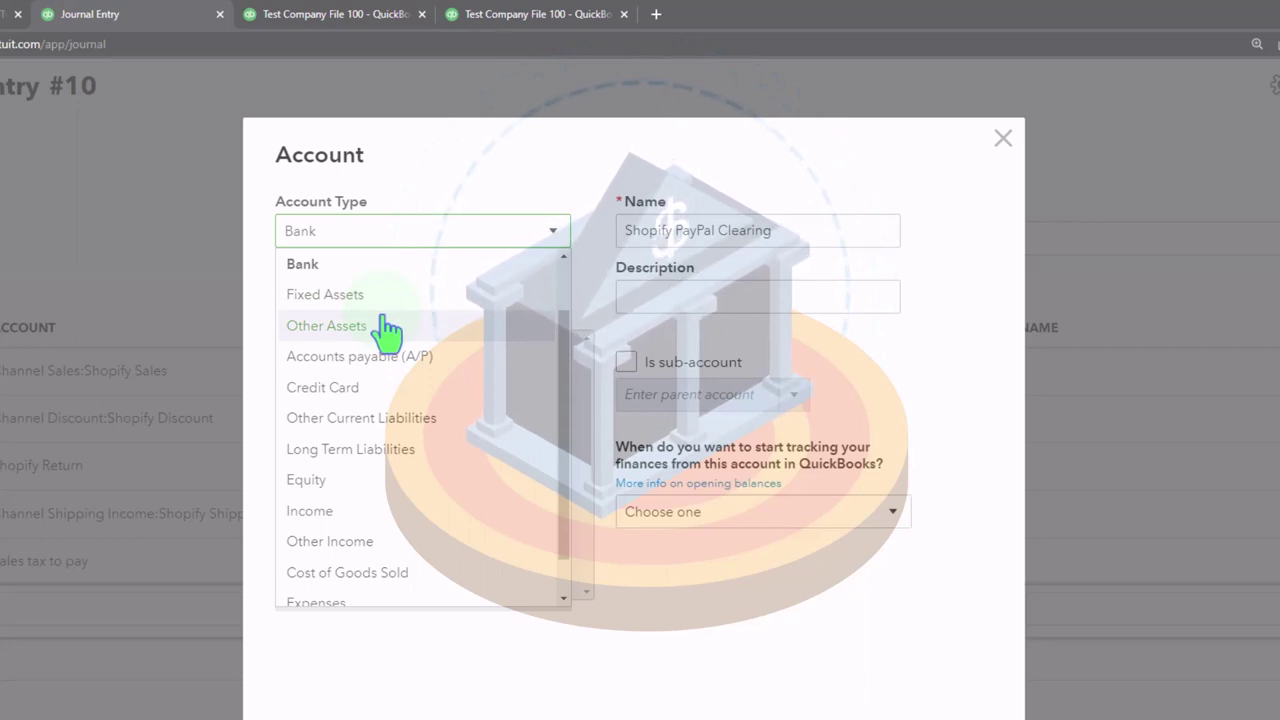
left_click(398, 333)
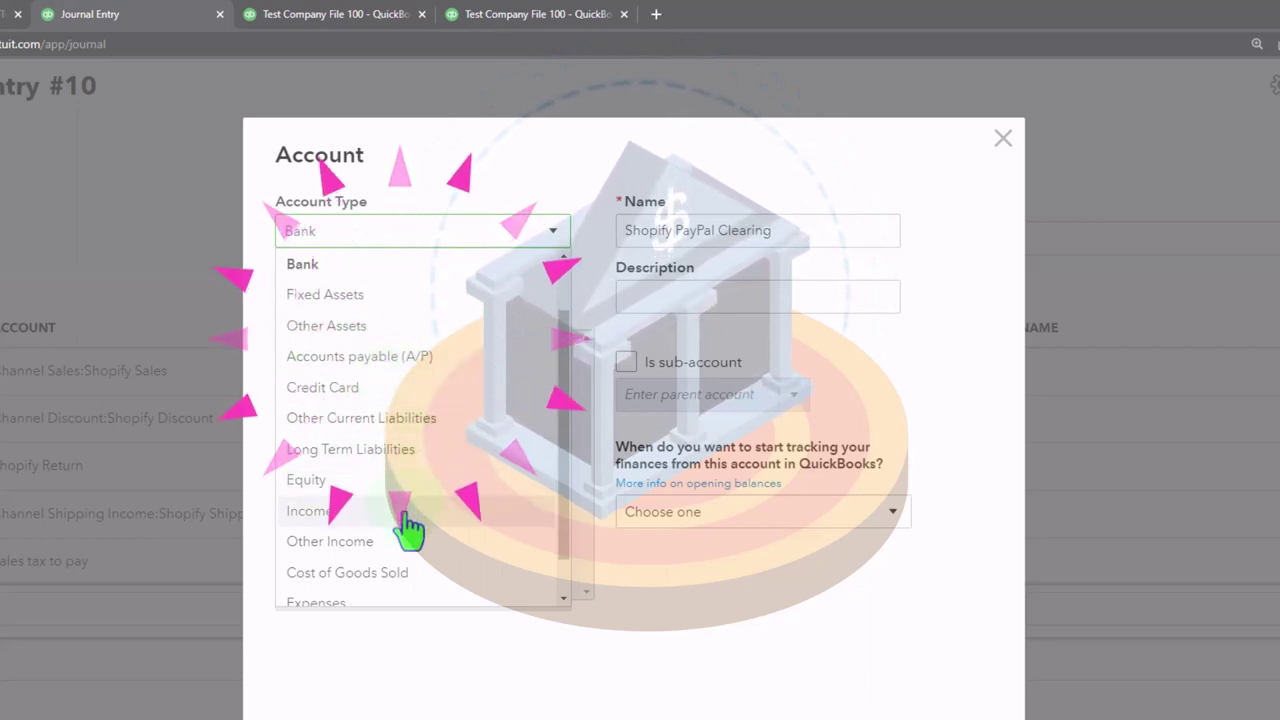
left_click(408, 424)
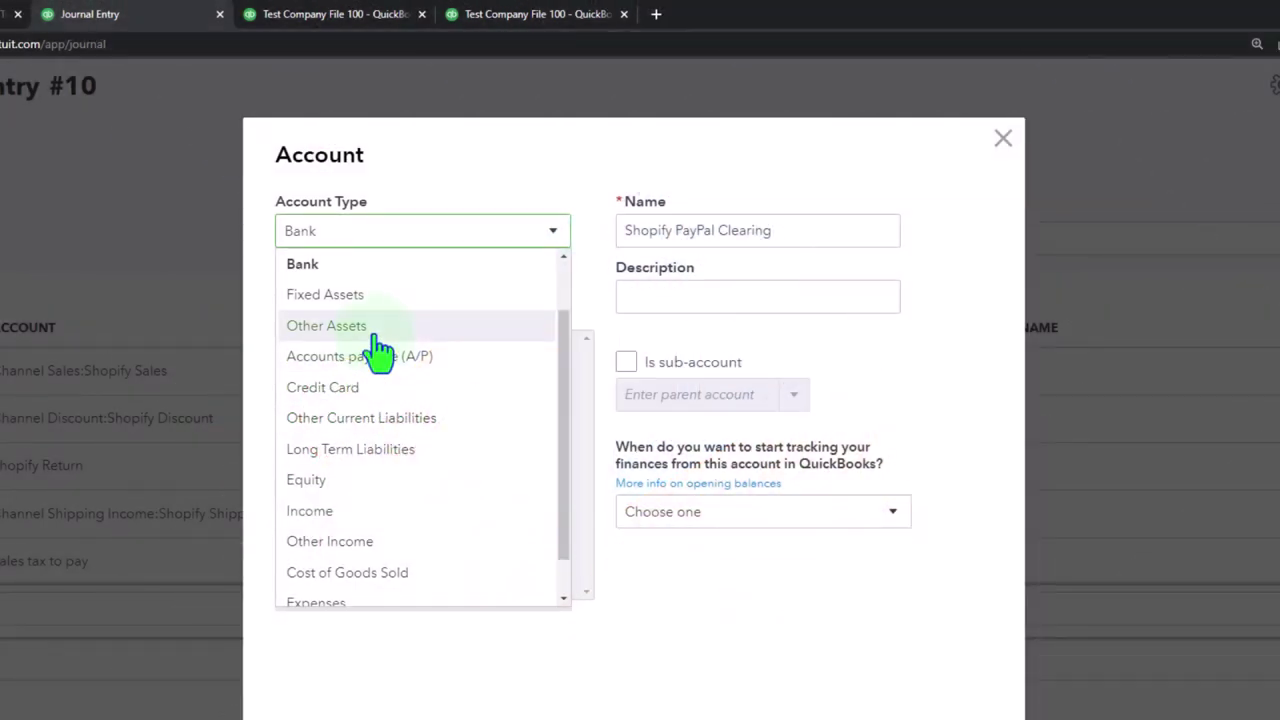
scroll(380, 350, "up", 1)
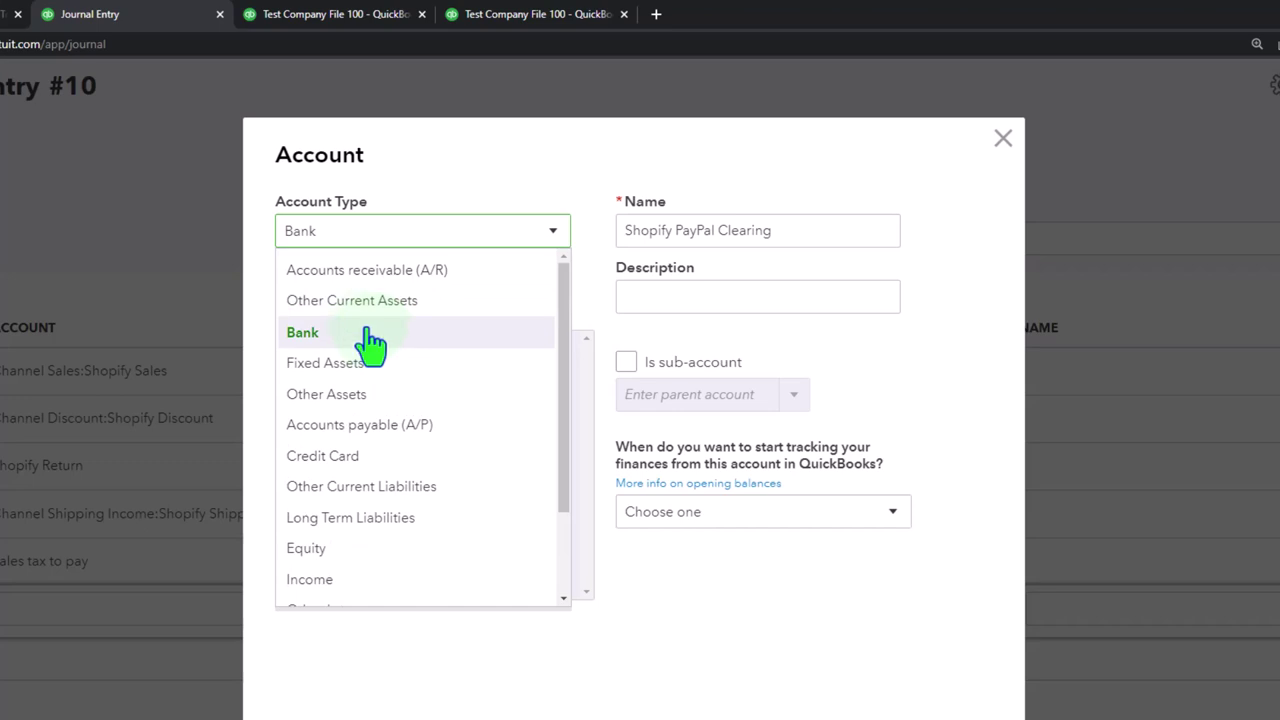
left_click(358, 302)
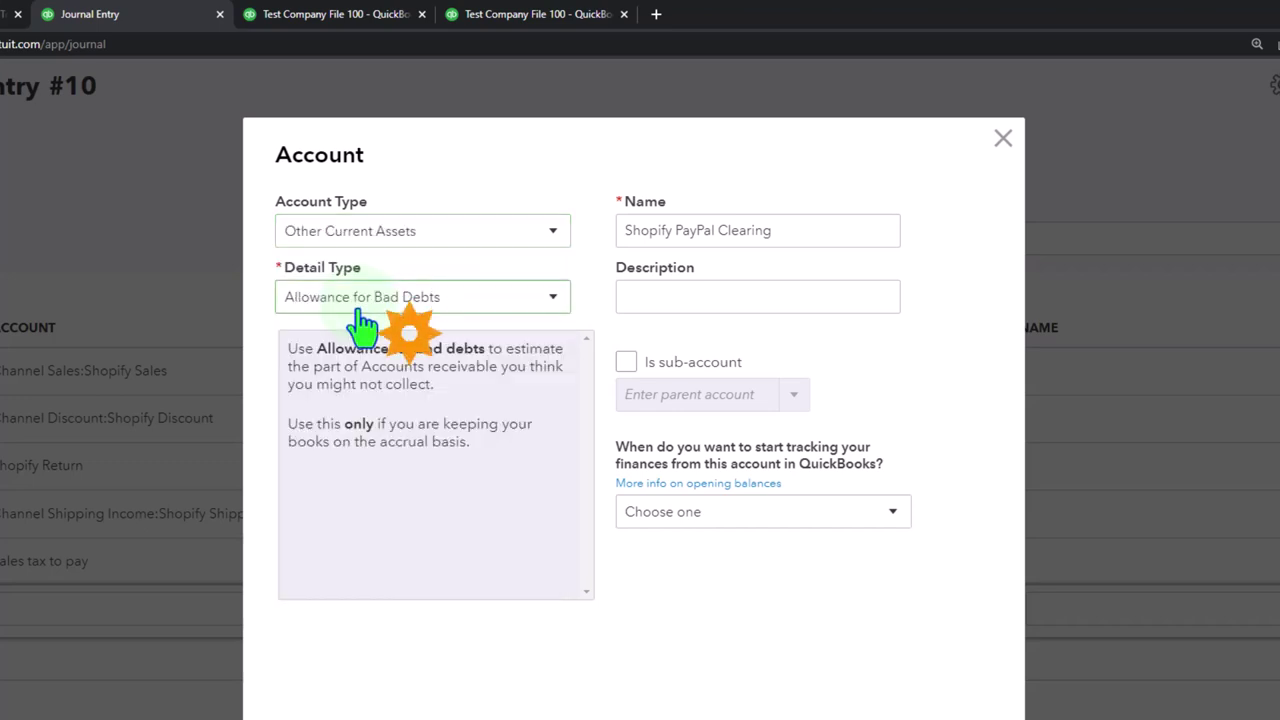
left_click(522, 297)
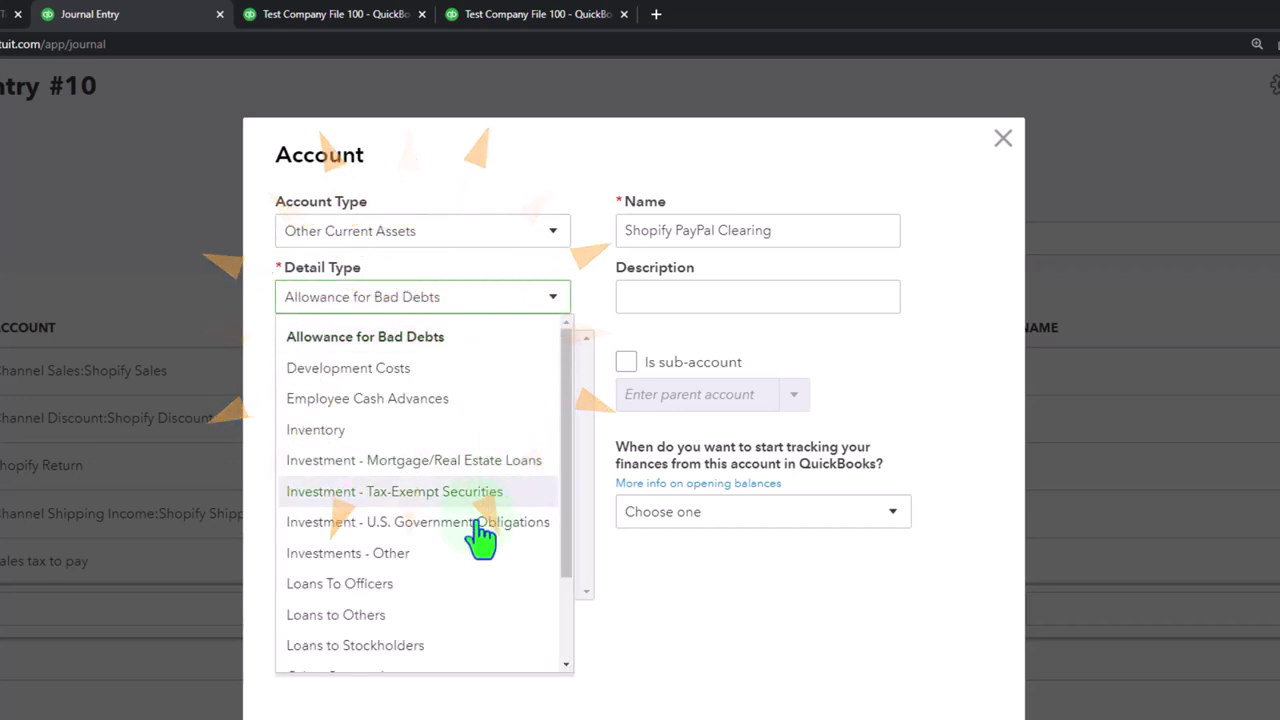
scroll(460, 560, "down", 3)
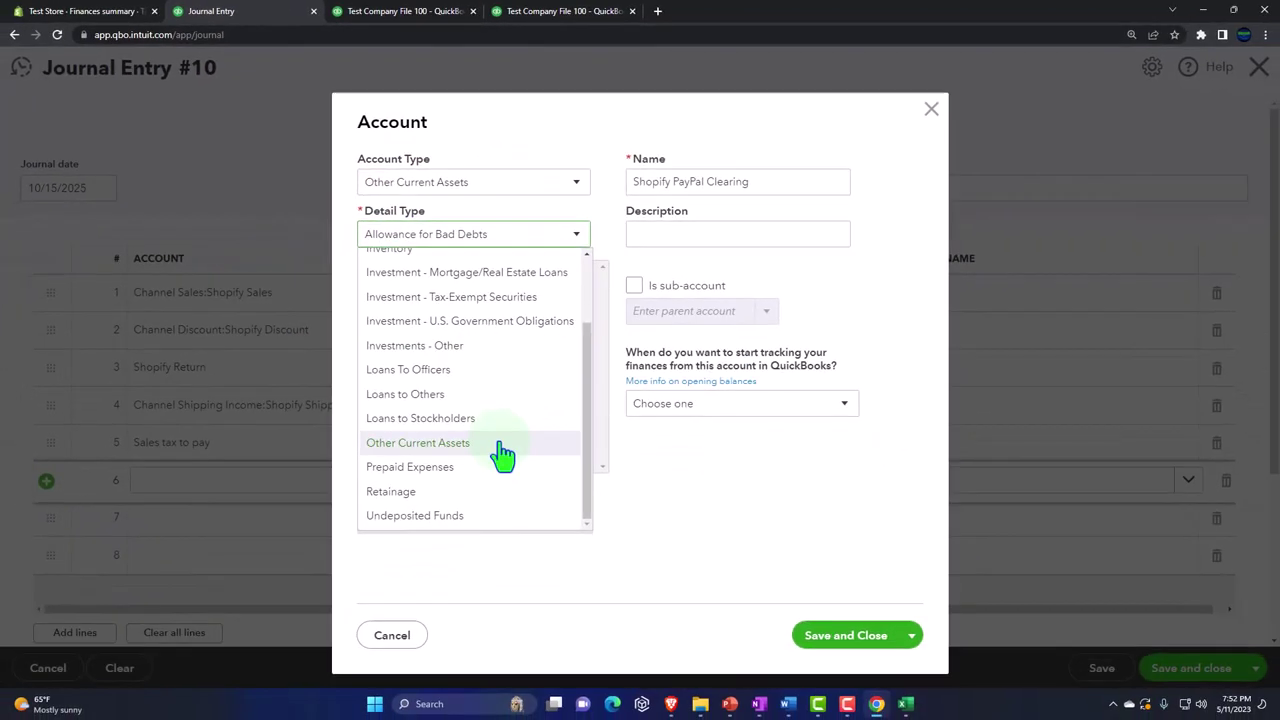
left_click(417, 443)
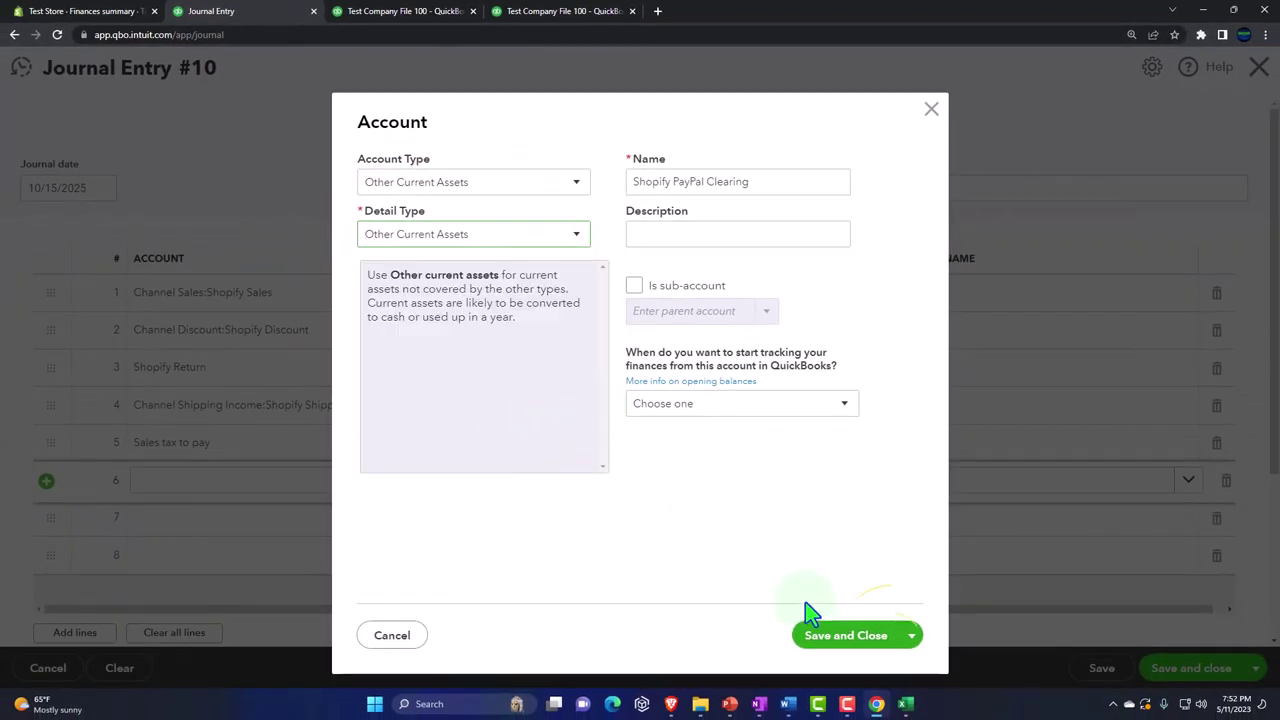
left_click(843, 640)
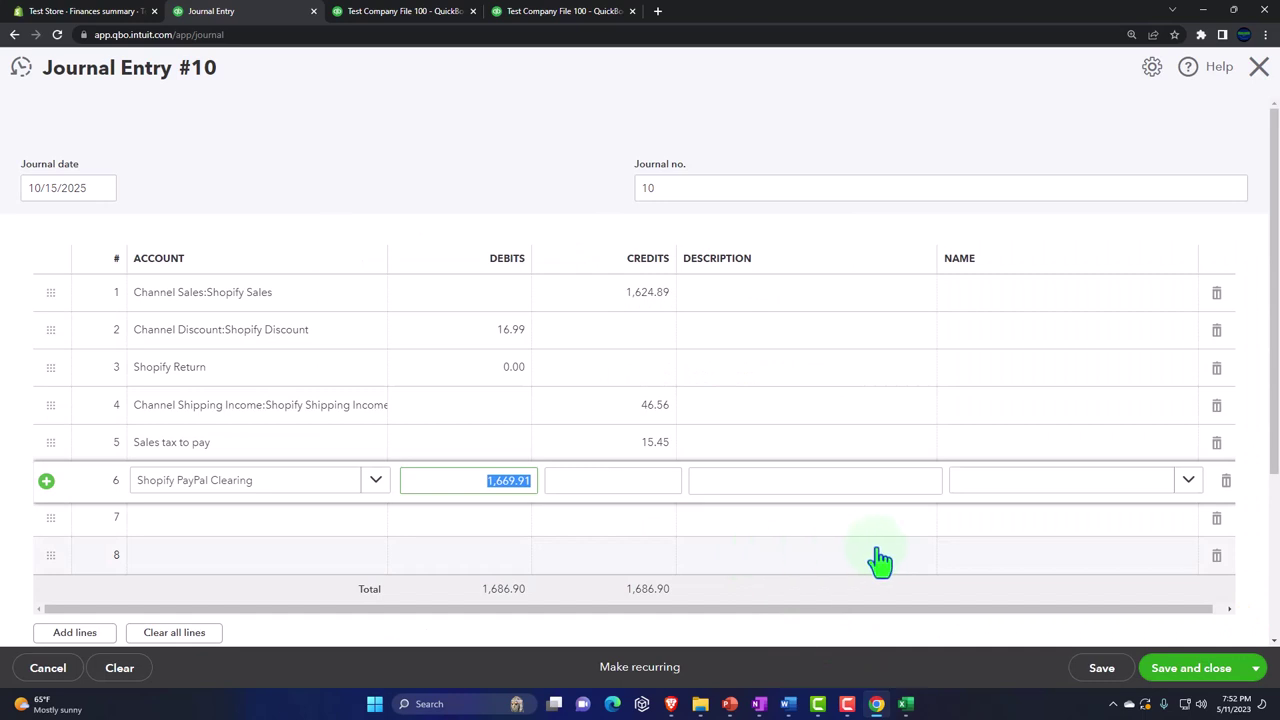
Step: Change line 6's Shopify PayPal Clearing debit to 1,299.55 and bring up the Excel worksheet
type("1299.55")
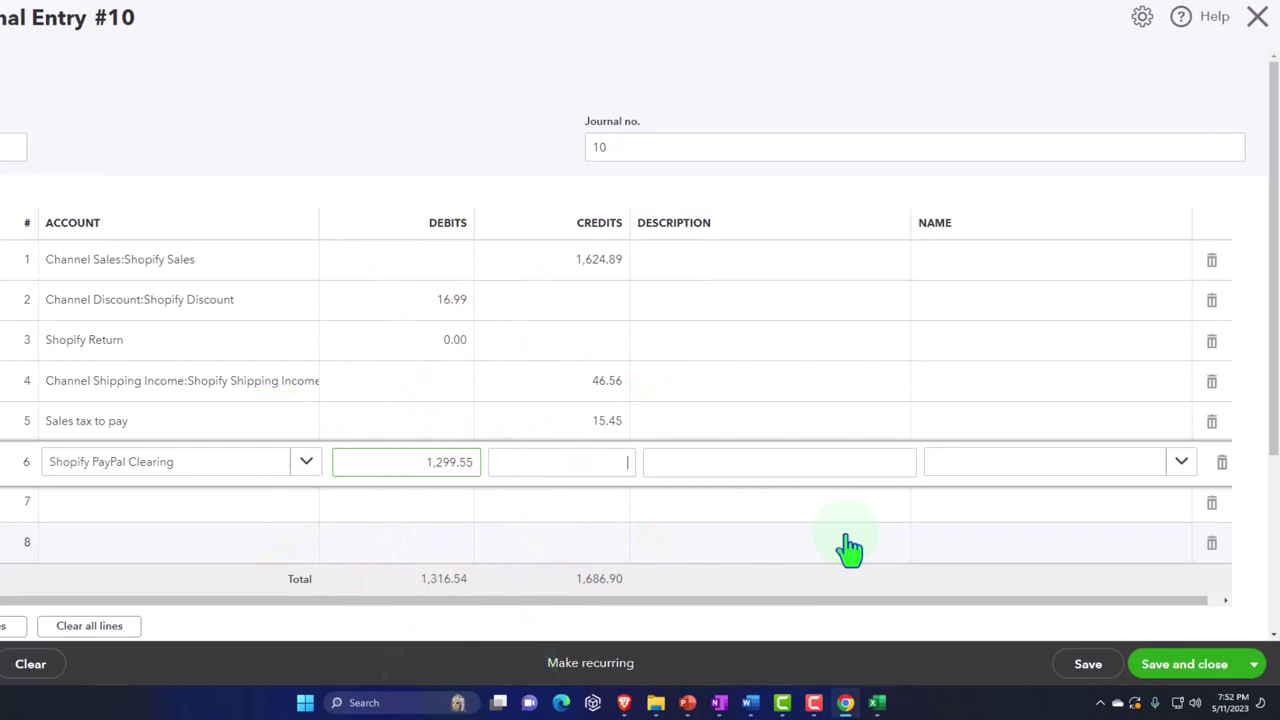
left_click(877, 702)
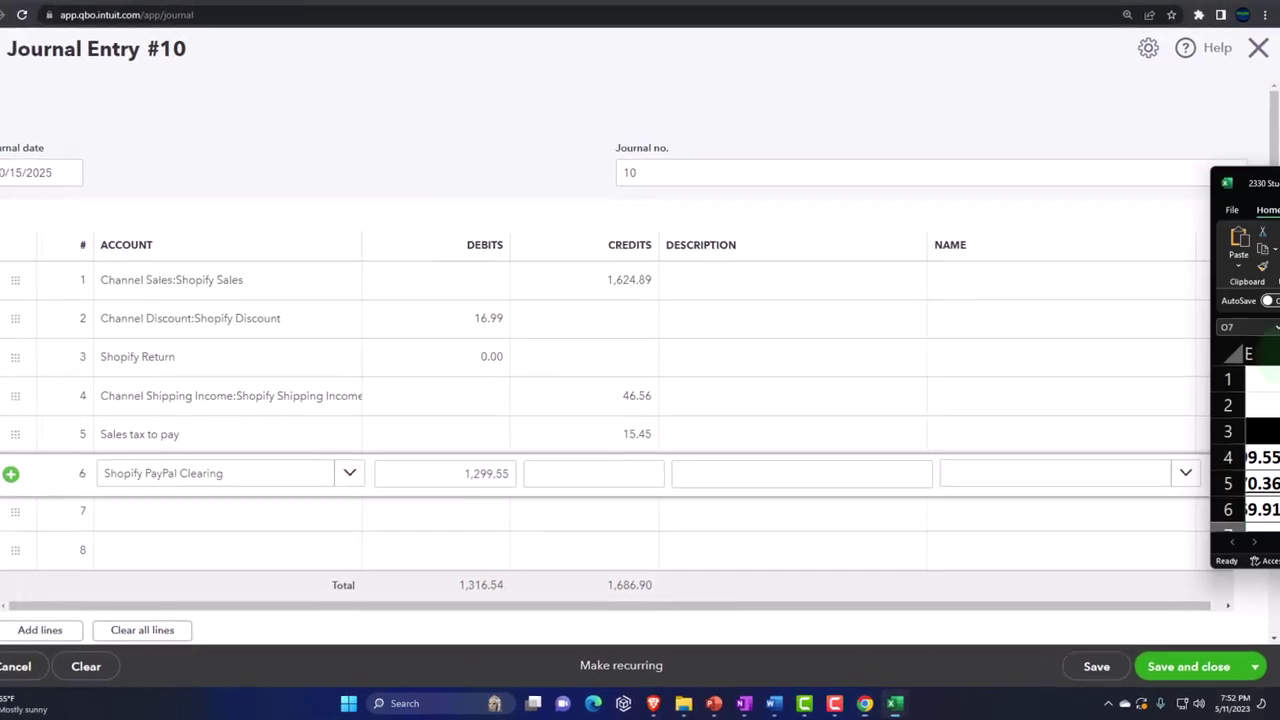
Step: Confirm Excel's Payments table lists PayPal Payments Standard 1,299.55, then return to QuickBooks
key("Left")
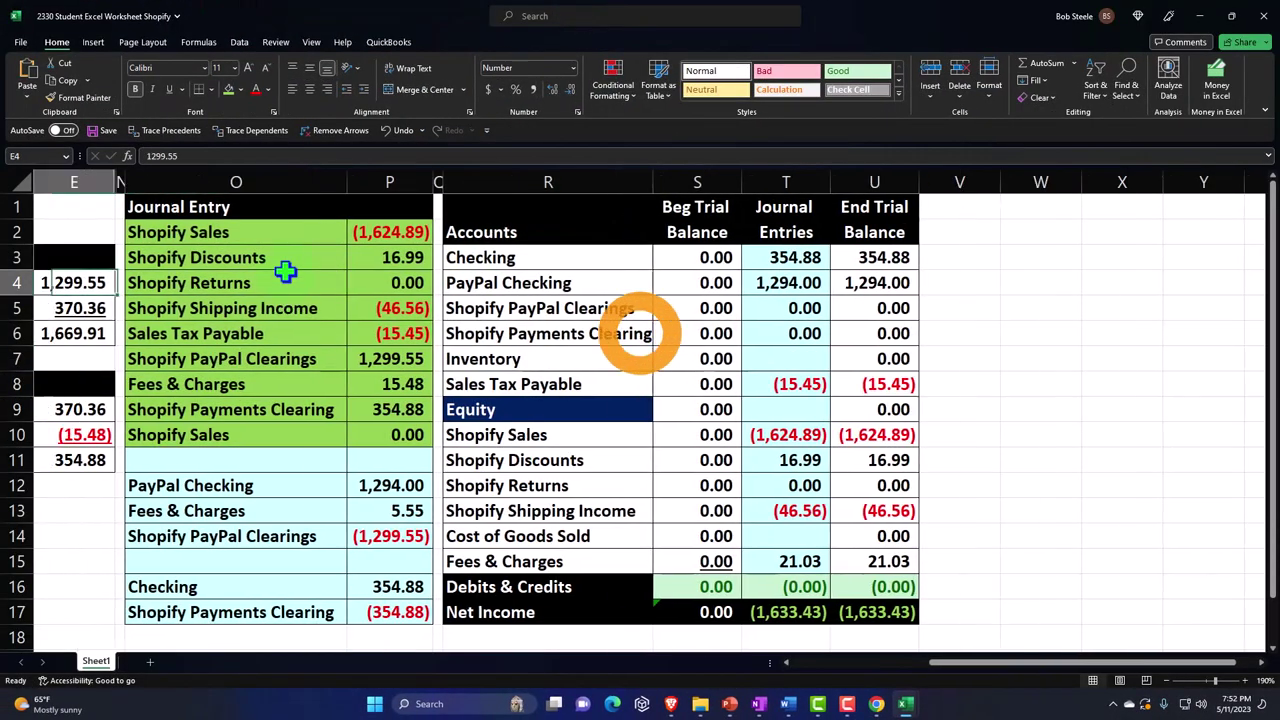
scroll(286, 272, "left", 3)
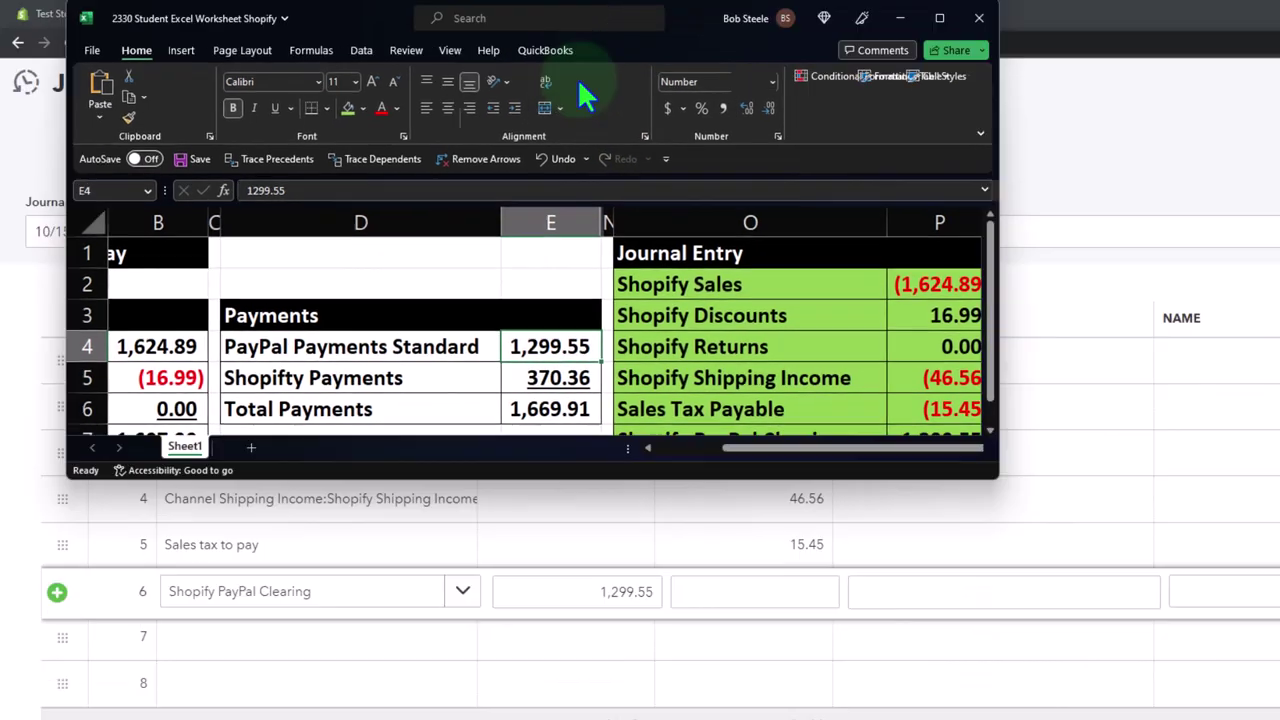
key("alt+Tab")
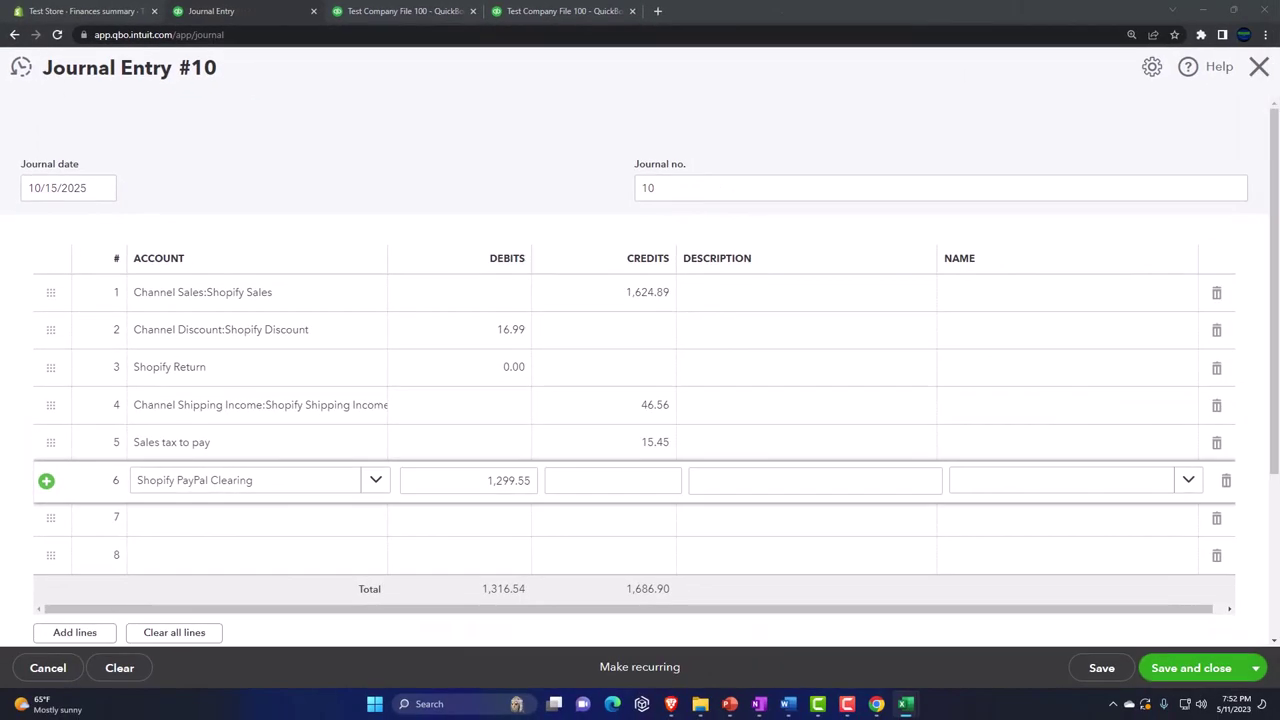
Step: Add journal line 7 debiting Fees & Charges 15.48, bringing debits to 1,332.02
left_click(628, 487)
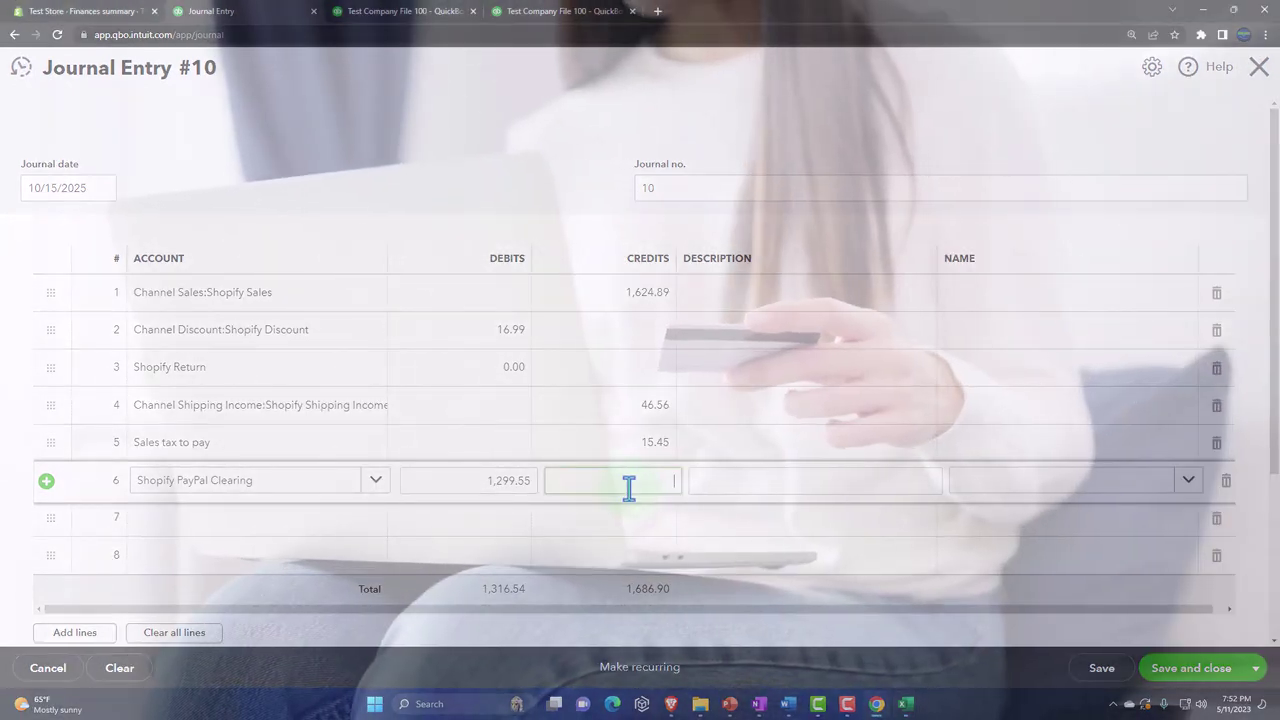
key("Tab")
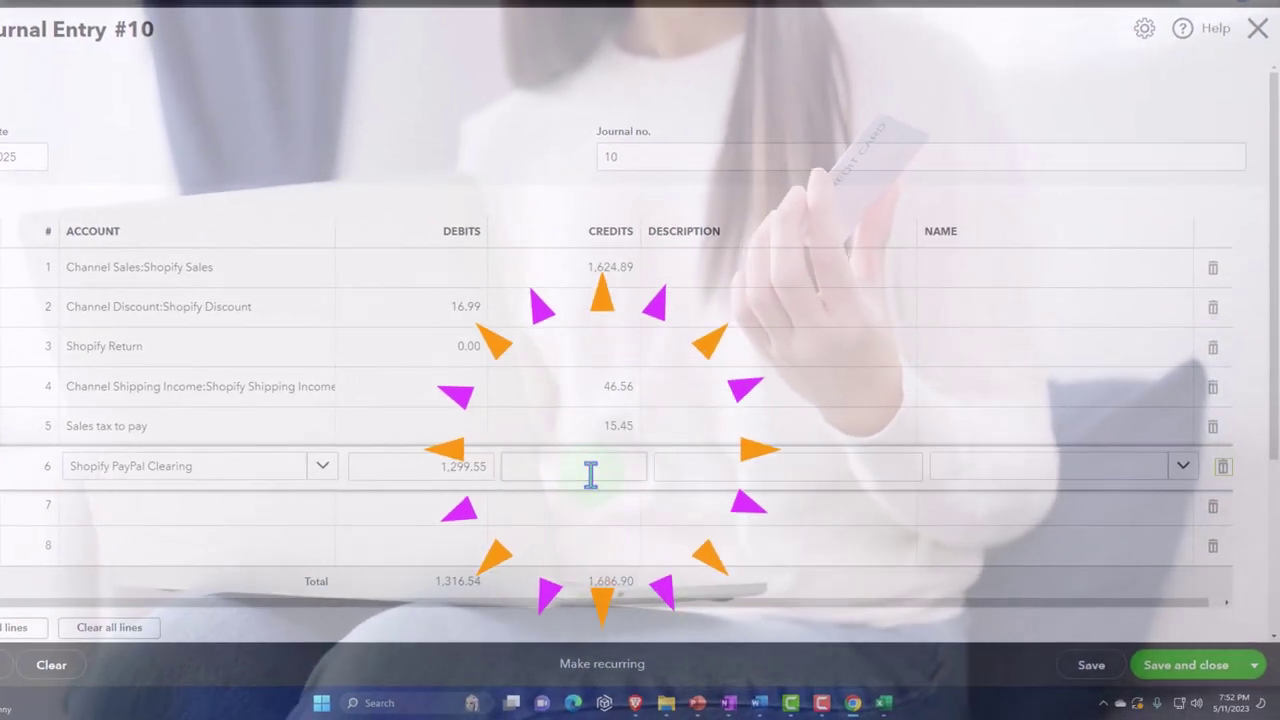
key("Tab")
key("Tab")
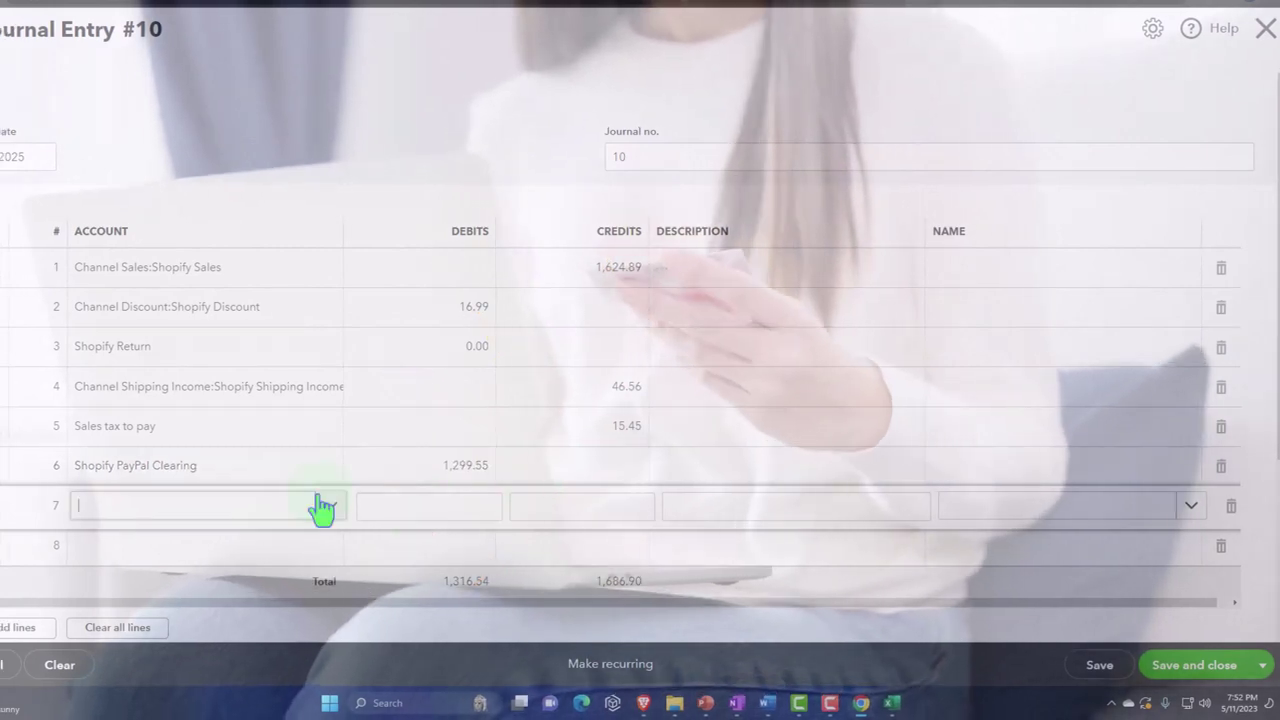
left_click(322, 508)
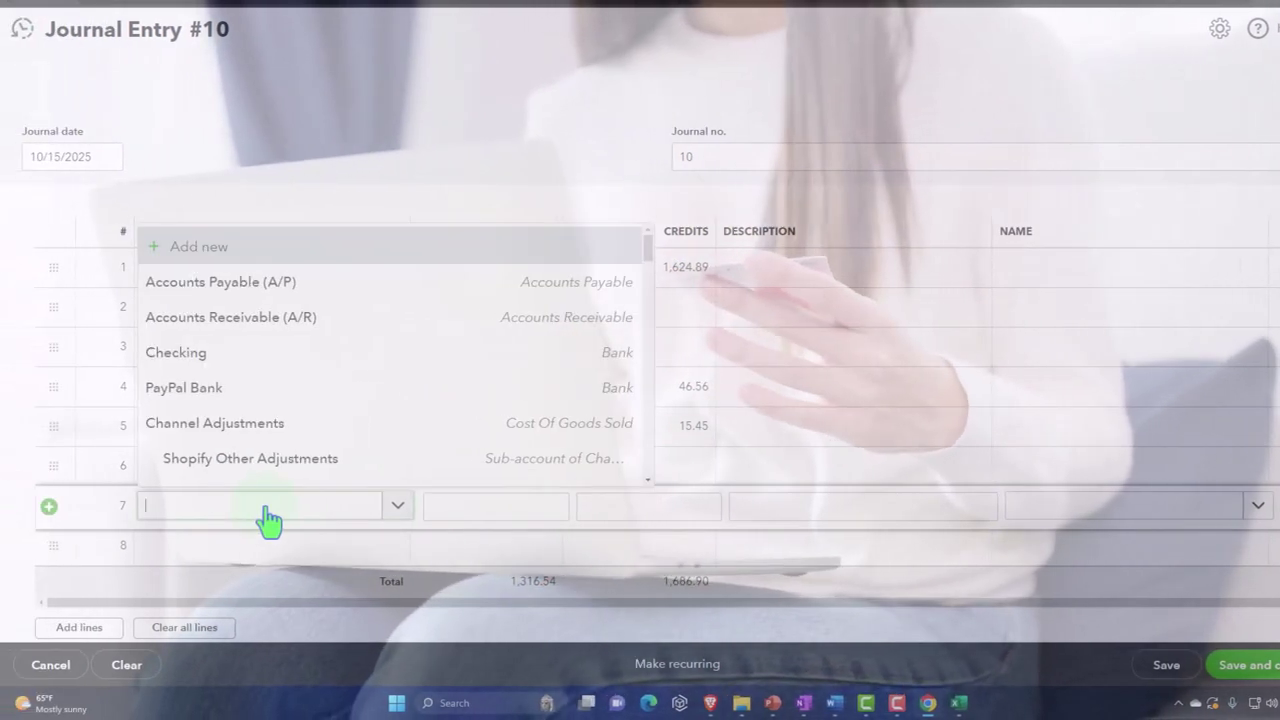
type("Fees")
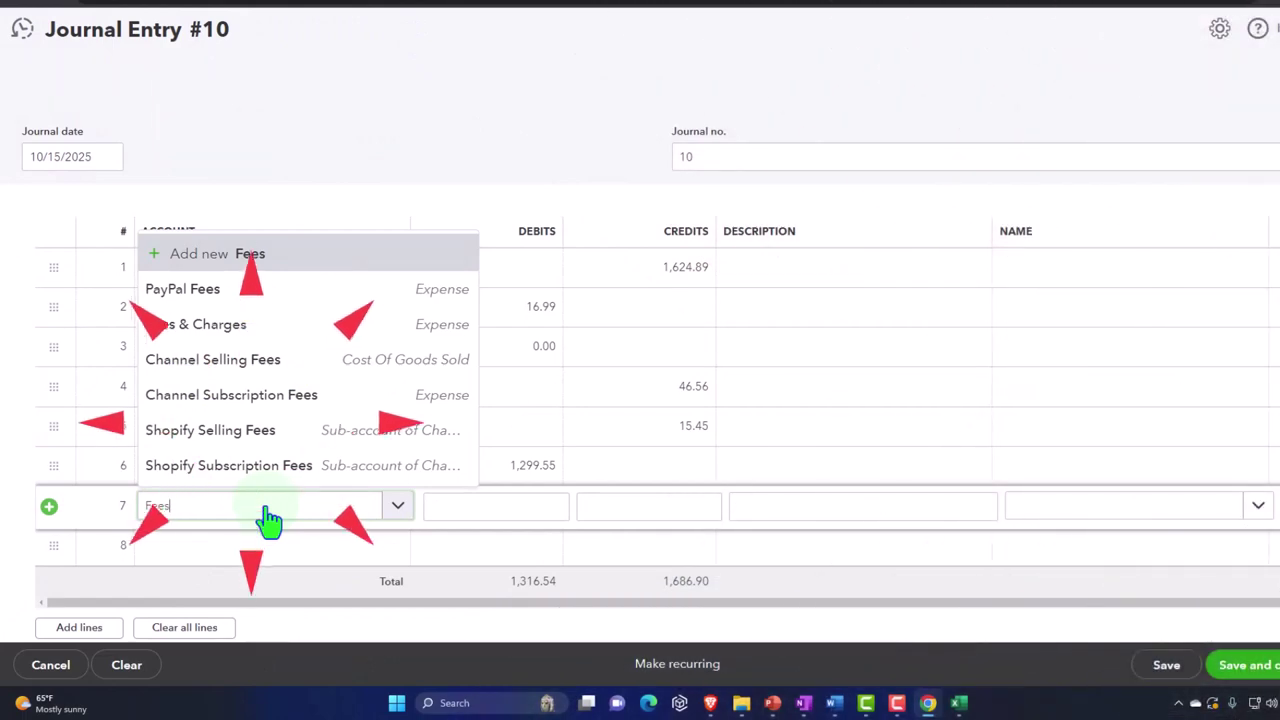
left_click(256, 340)
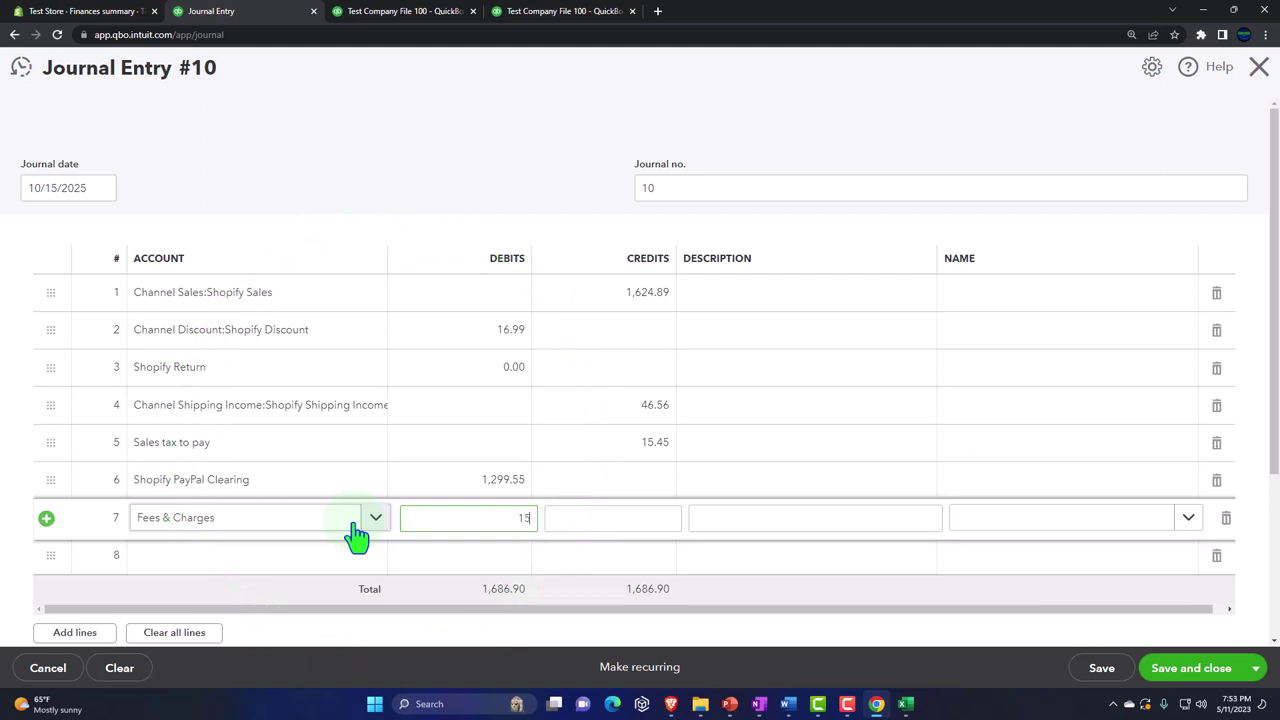
type(".48")
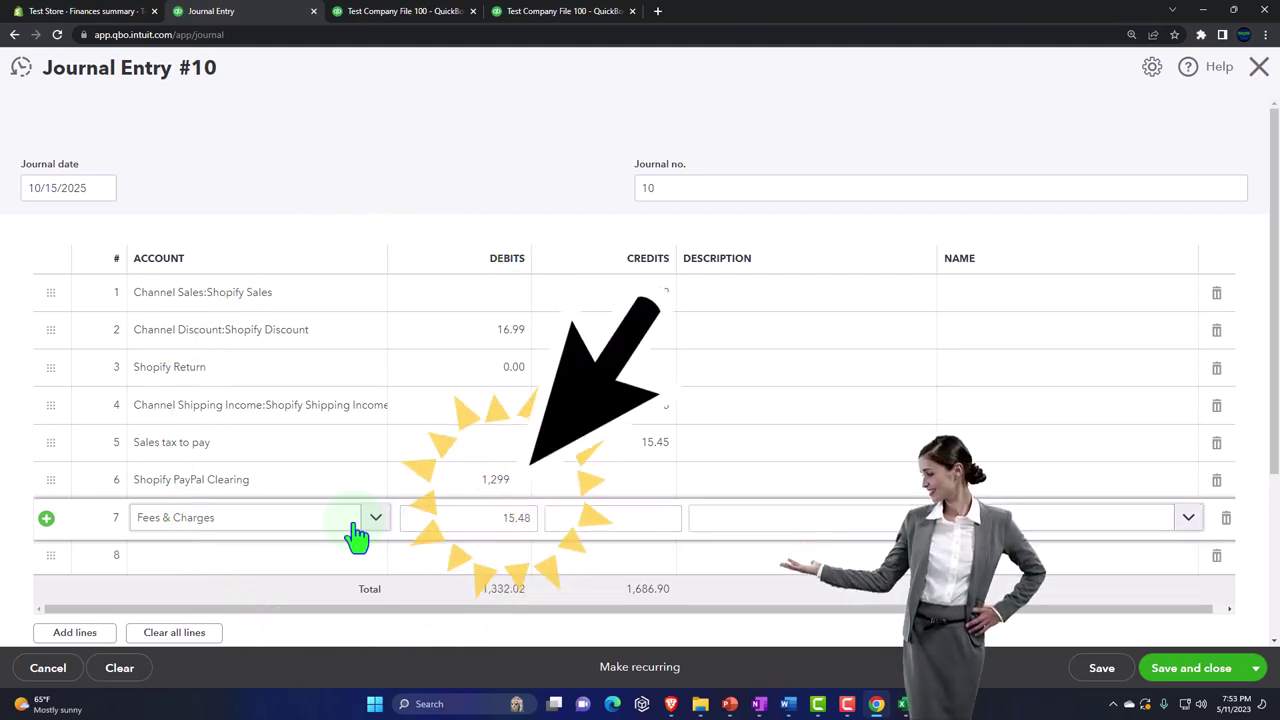
key("Tab")
key("Tab")
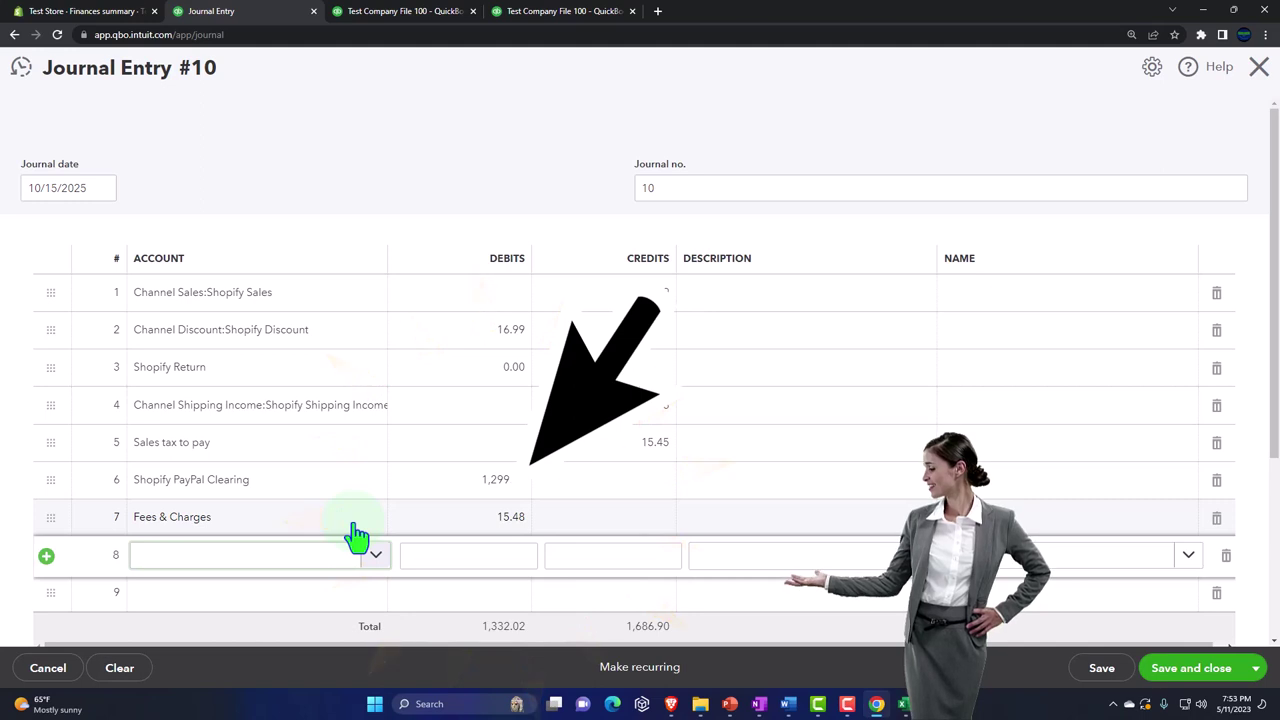
Step: Create the Shopify Payments Clearing account with type and detail Other Current Assets on line 8
type("Sho")
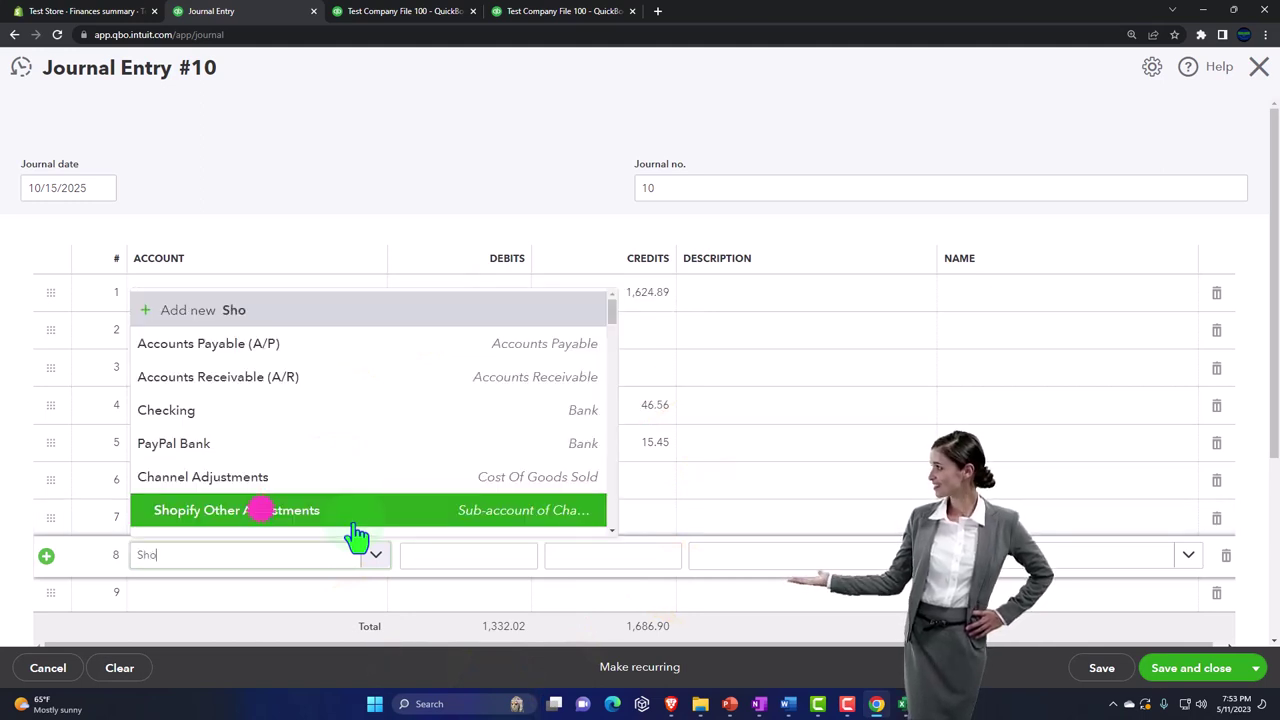
type("pify")
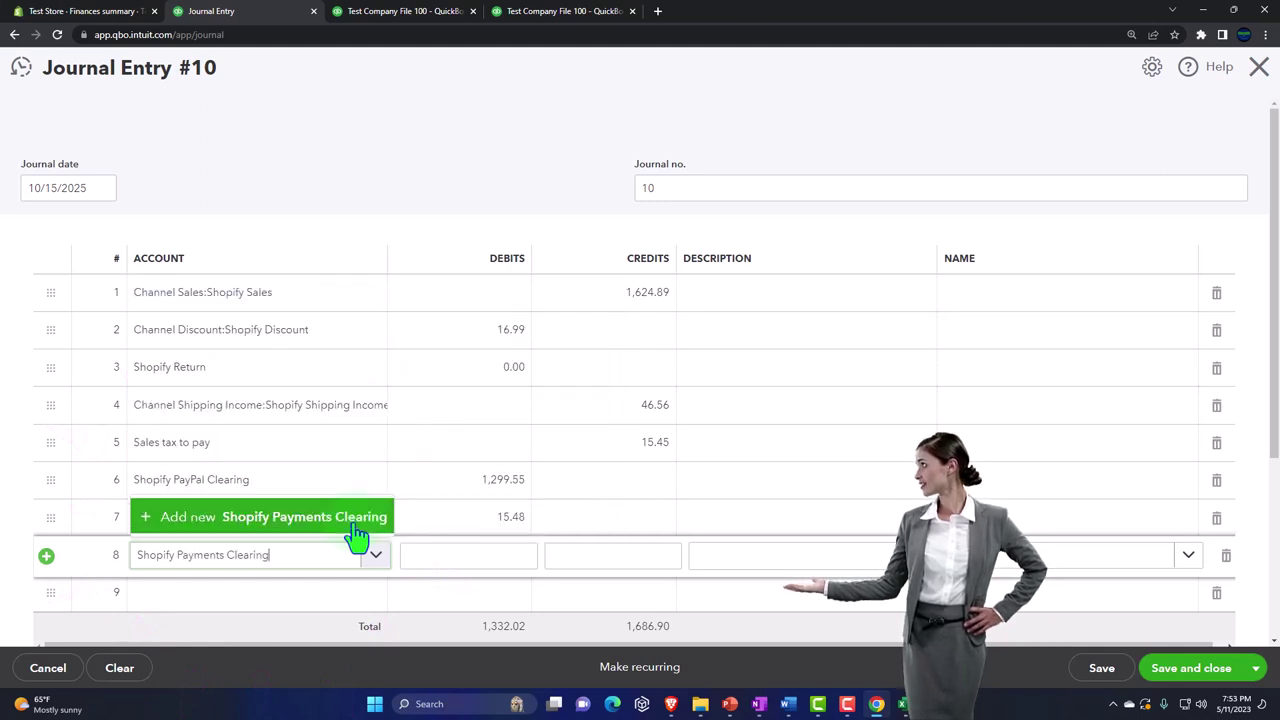
type("Payments Clearing")
left_click(358, 535)
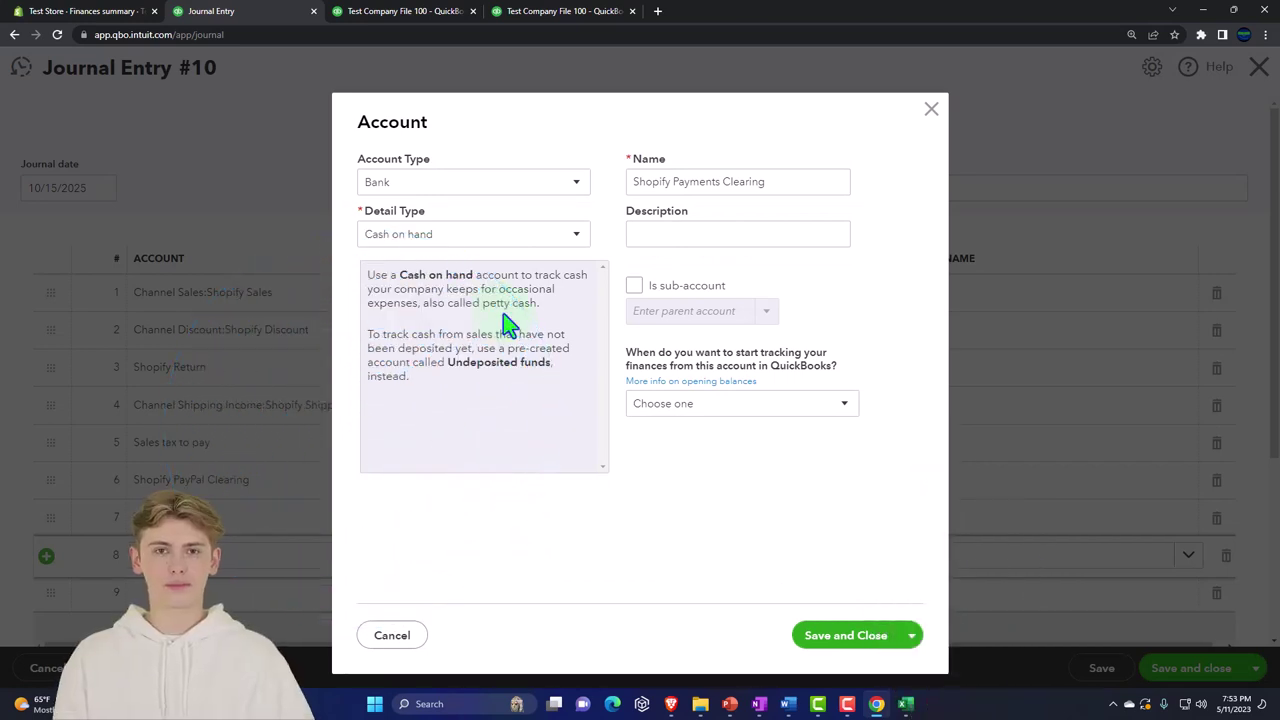
left_click(572, 188)
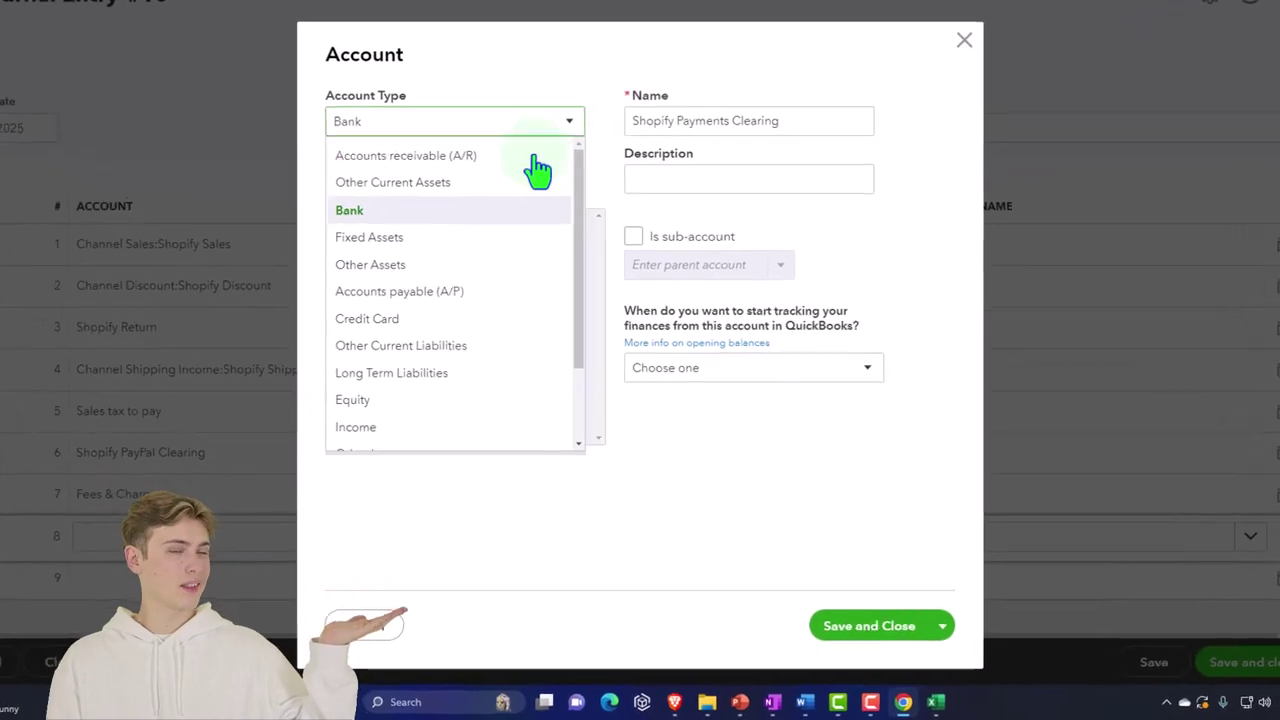
left_click(488, 183)
left_click(494, 181)
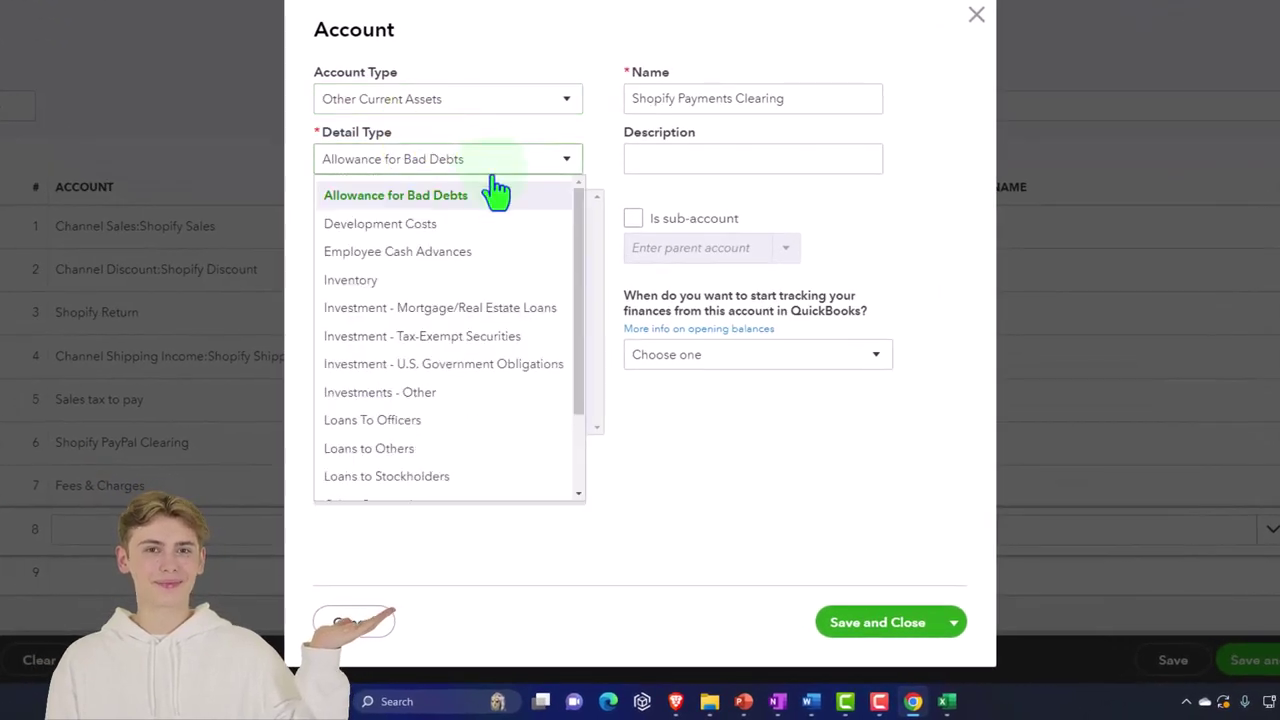
scroll(486, 320, "down", 2)
left_click(463, 437)
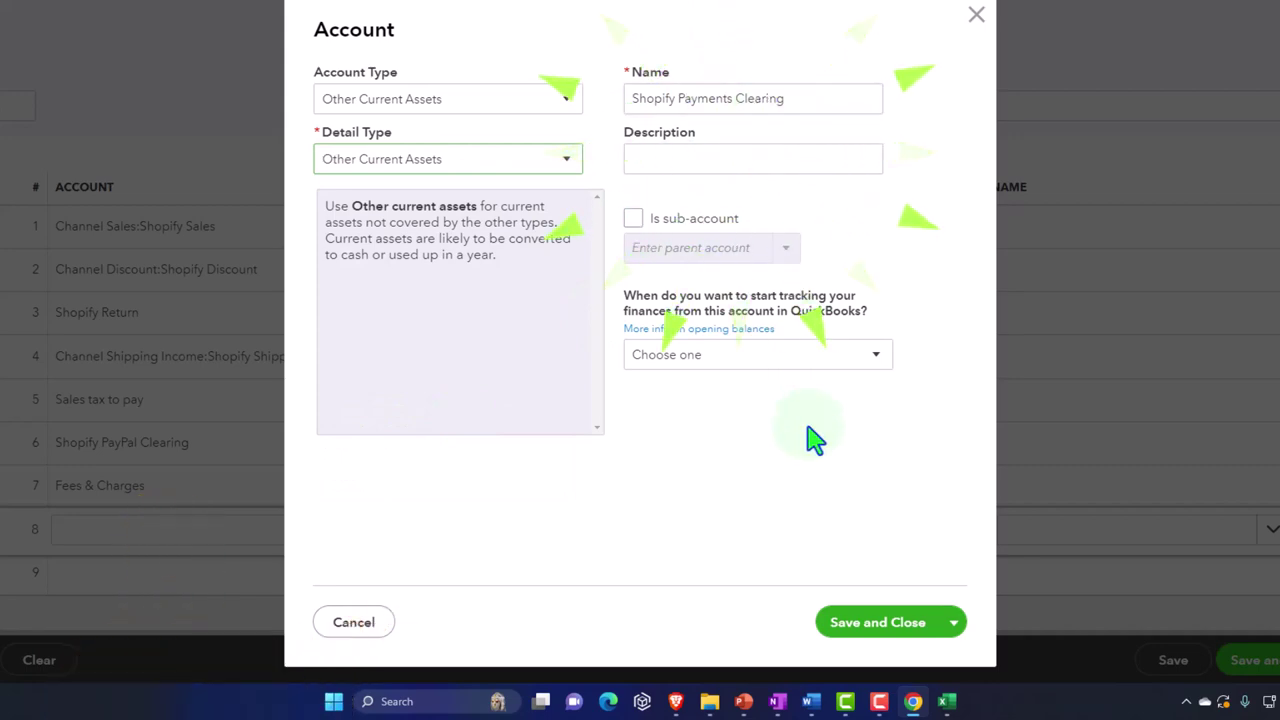
left_click(870, 622)
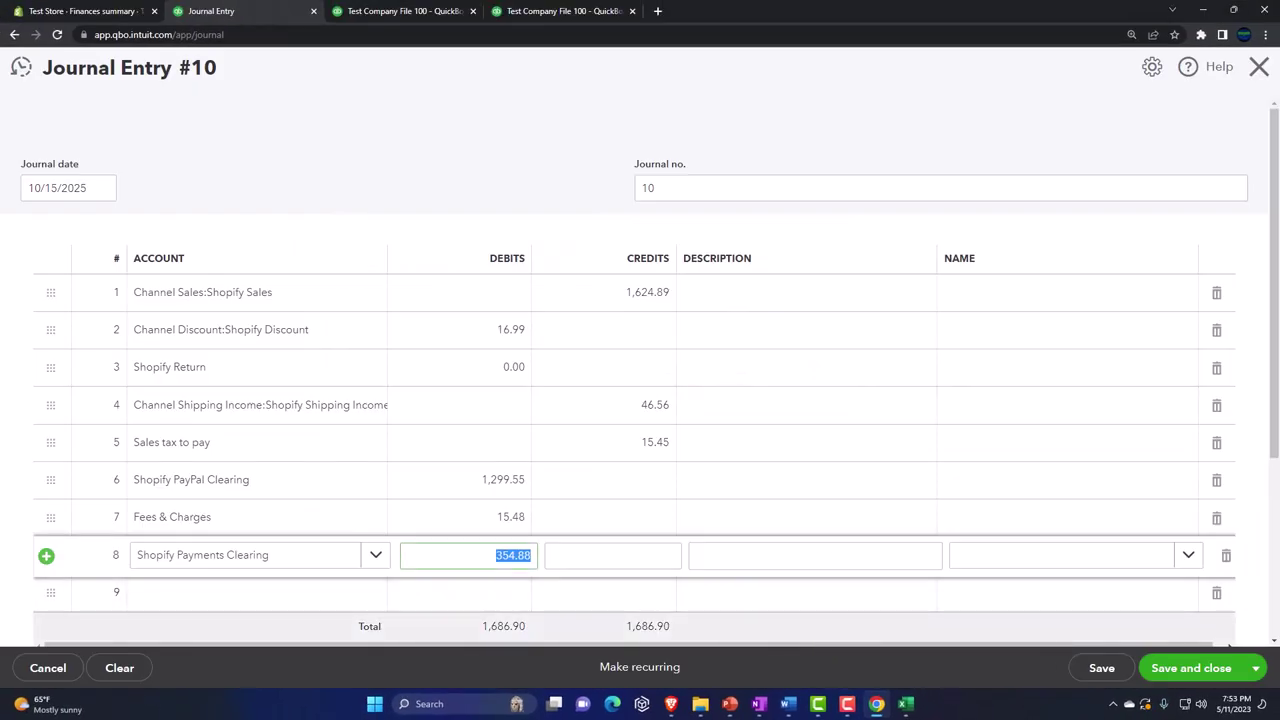
Step: Commit line 8's 354.88 and add line 9 Channel Sales:Shopify Sales with a 0.00 debit
key("alt+Tab")
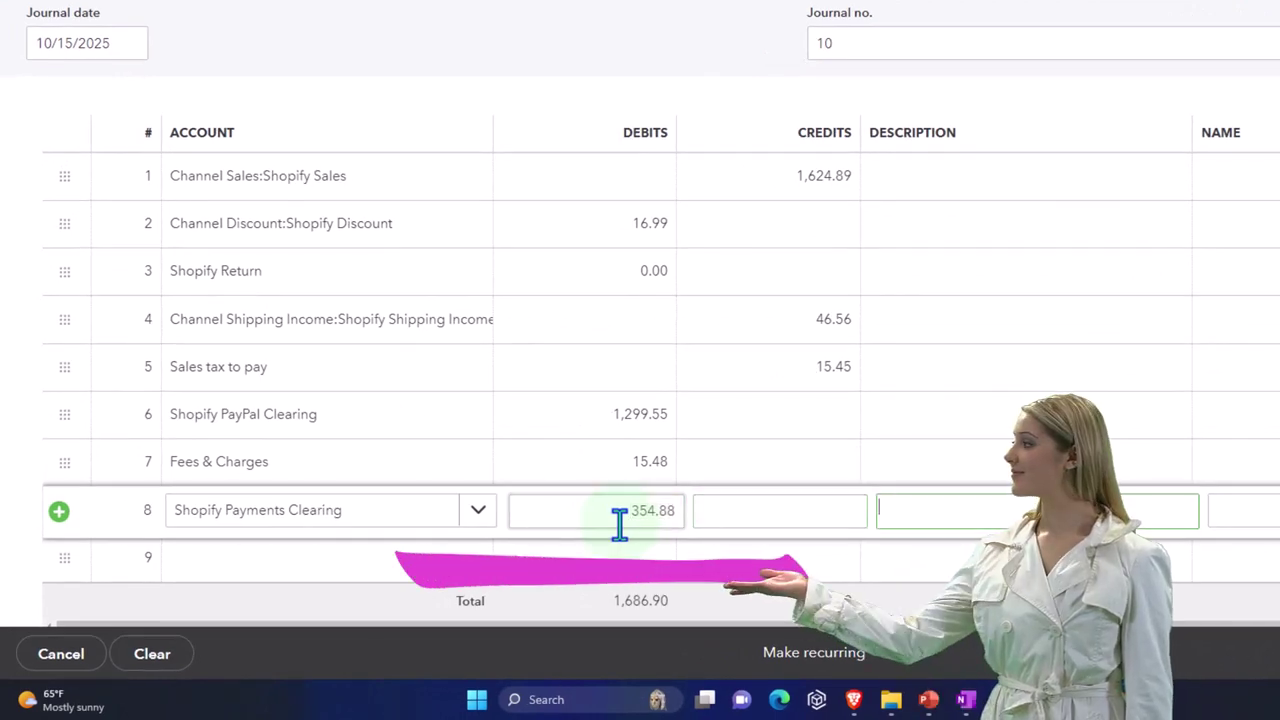
key("Tab")
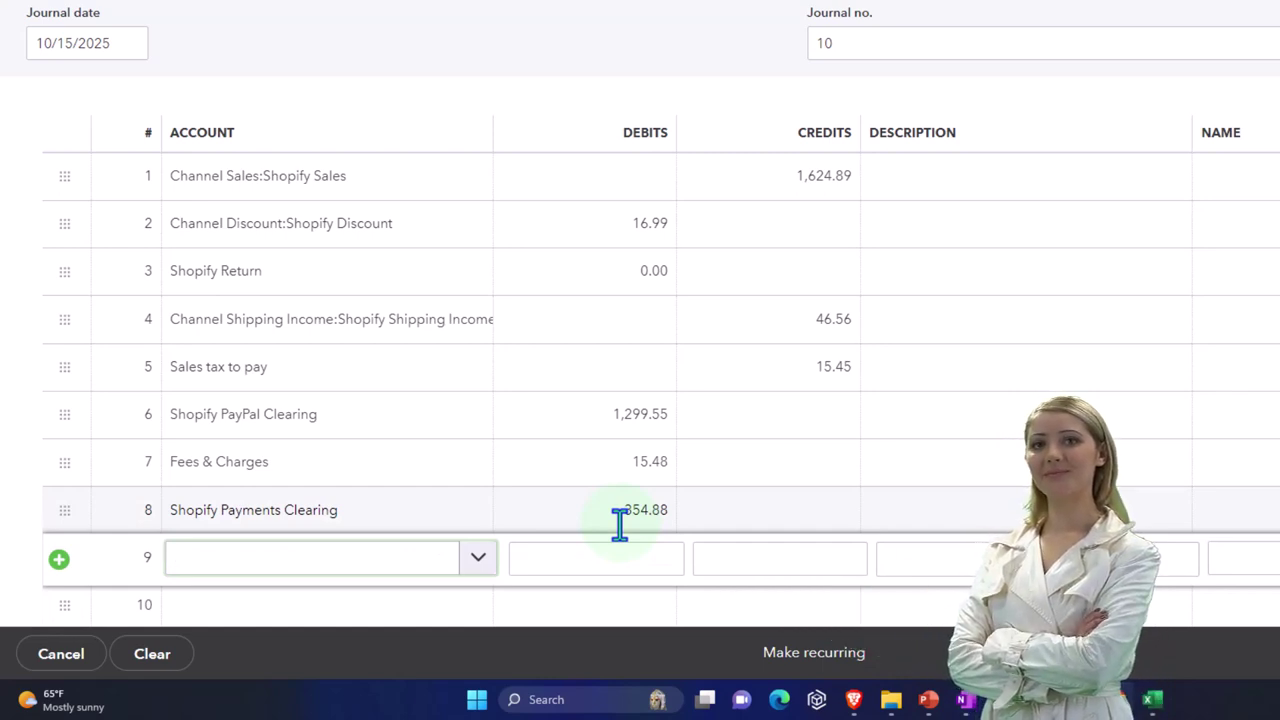
type("Sh")
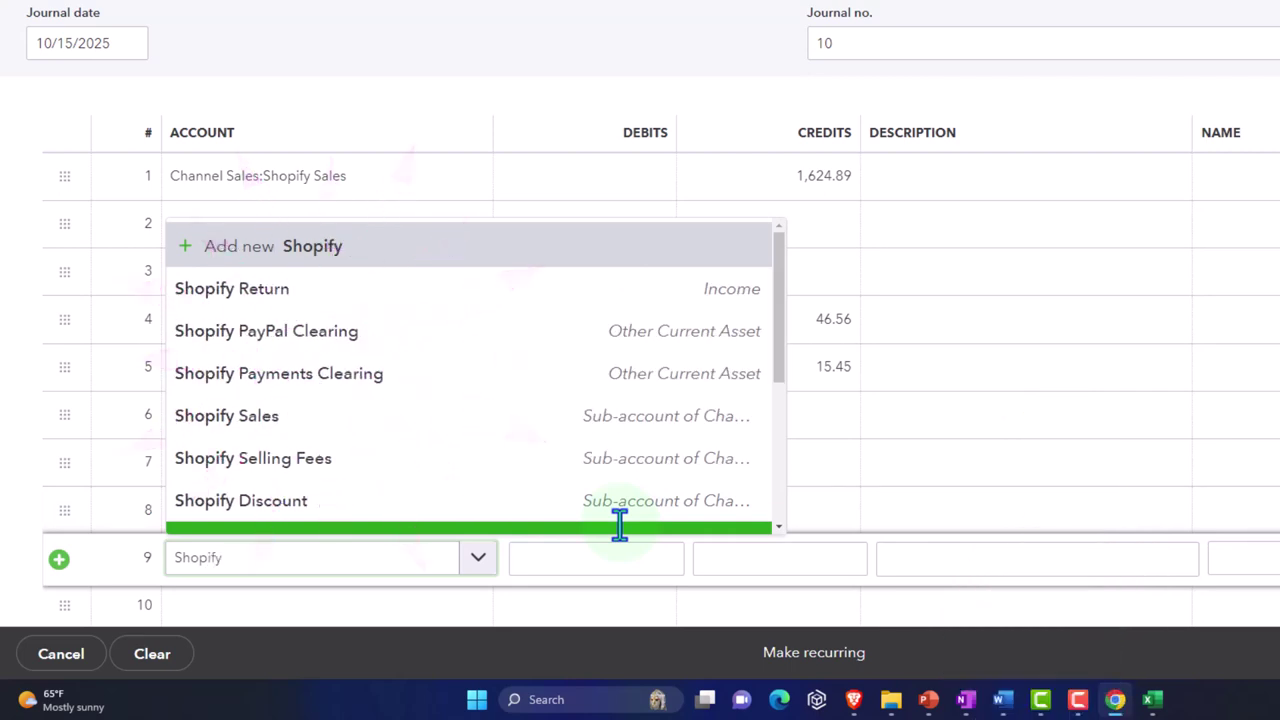
type("opify ")
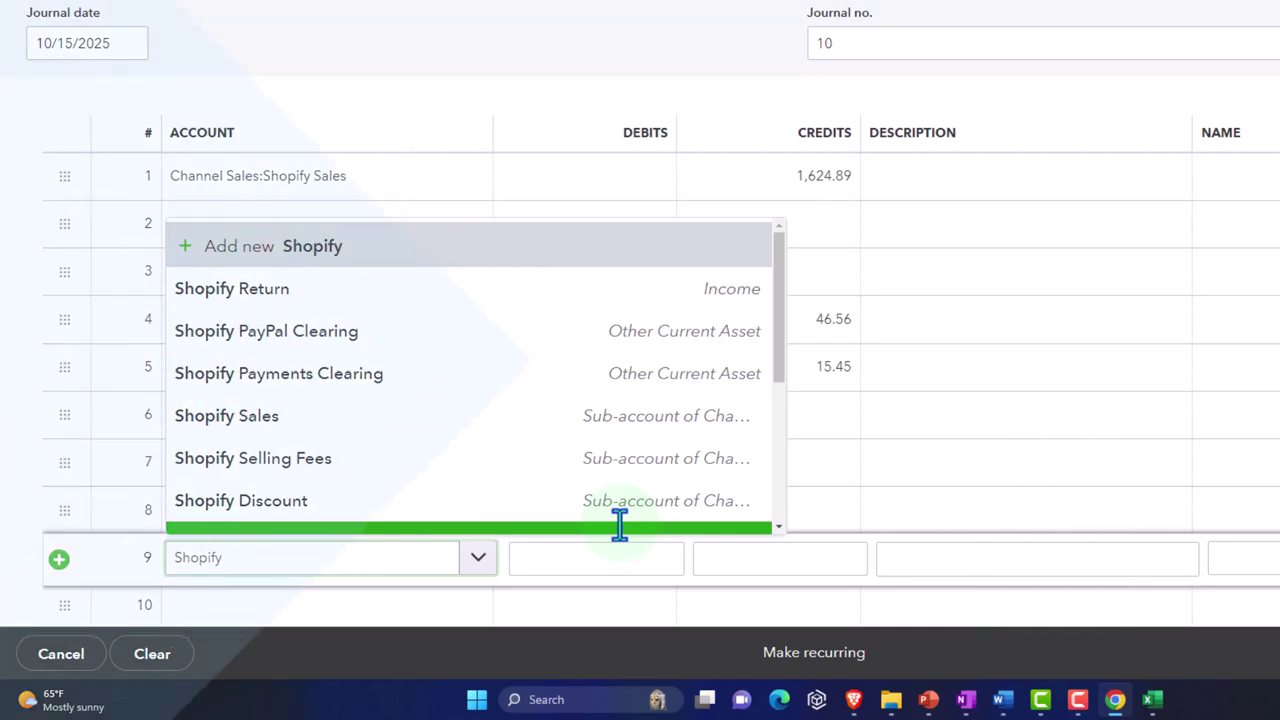
type("sales")
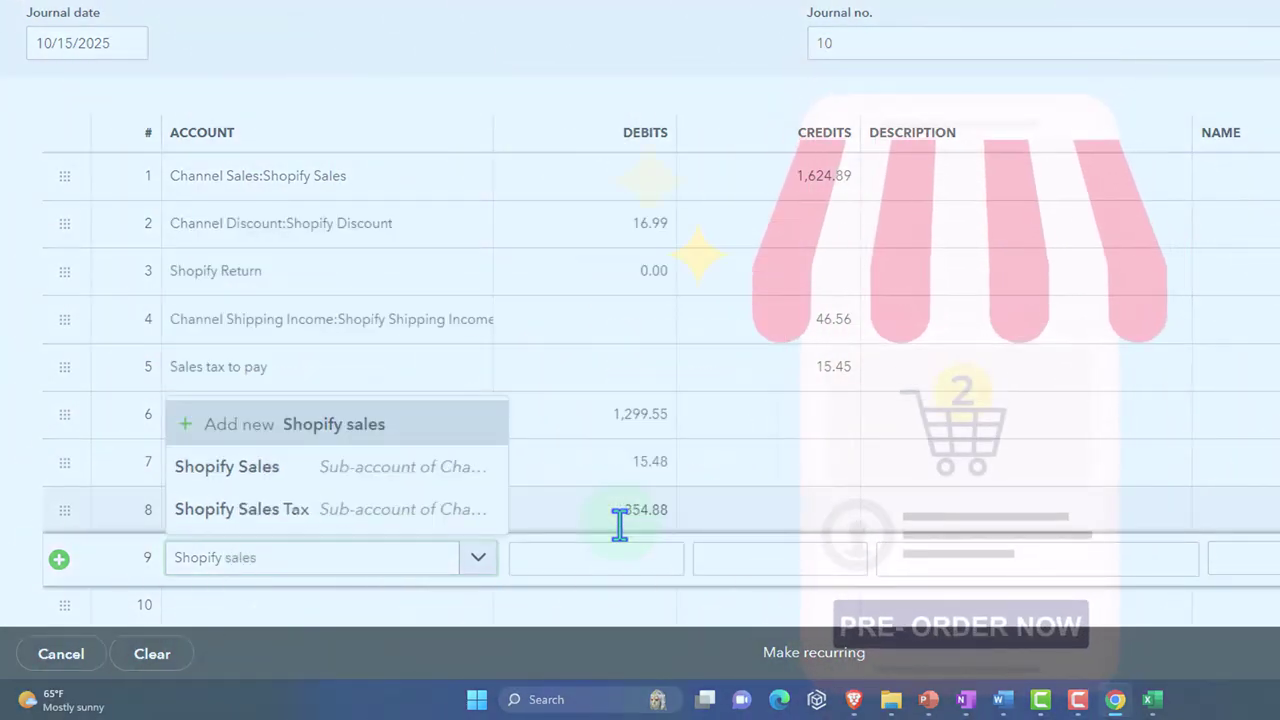
left_click(350, 467)
key("Tab")
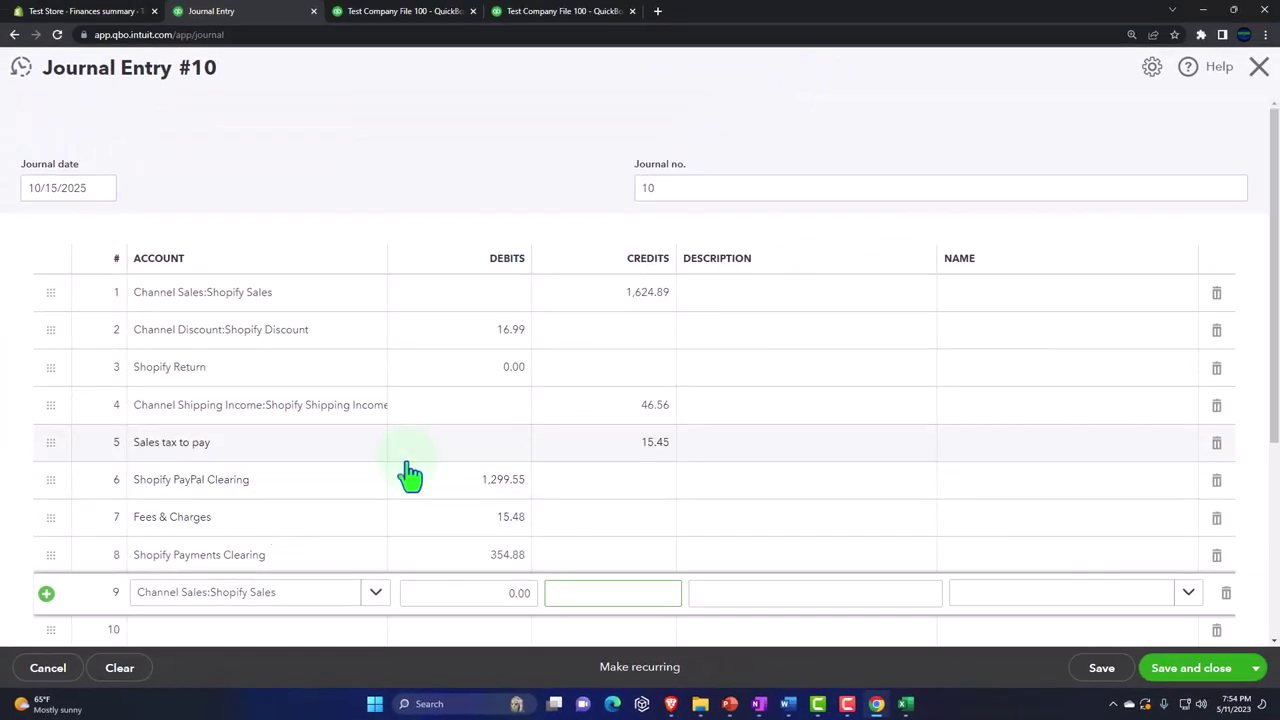
scroll(410, 475, "down", 3)
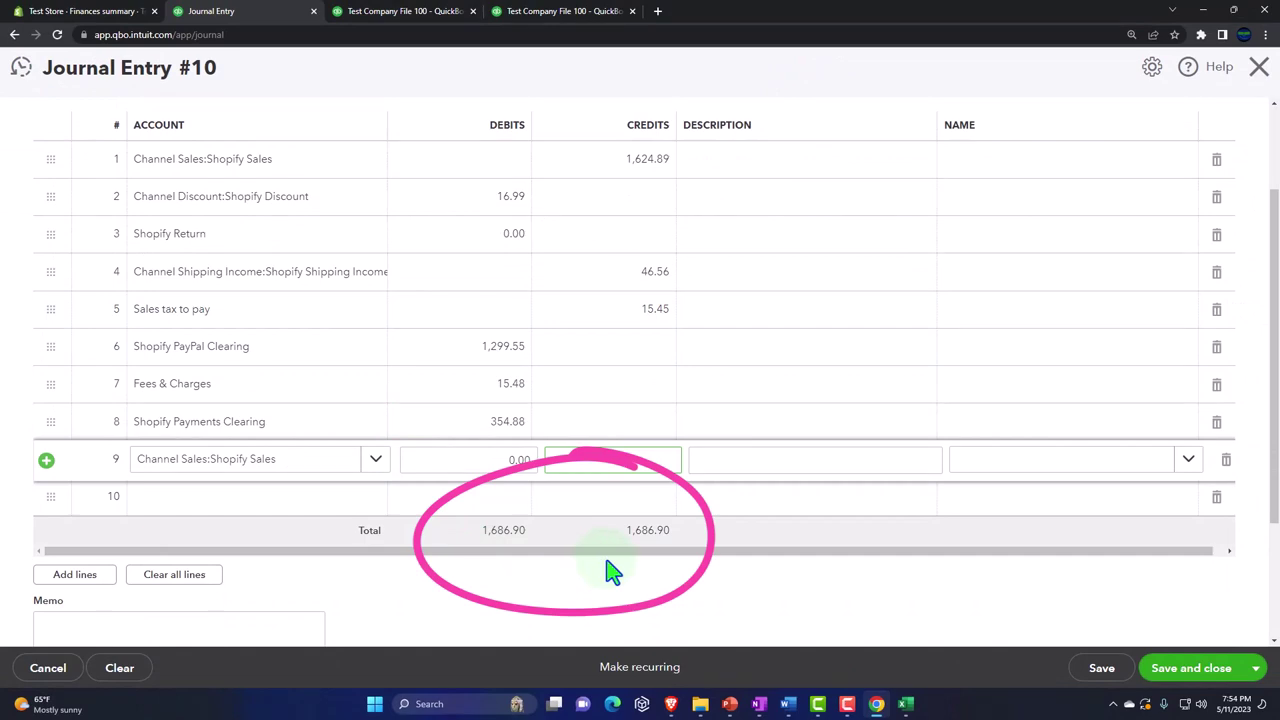
Step: Compare the Excel journal amounts in P2:P8, then minimize the workbook
key("alt+Tab")
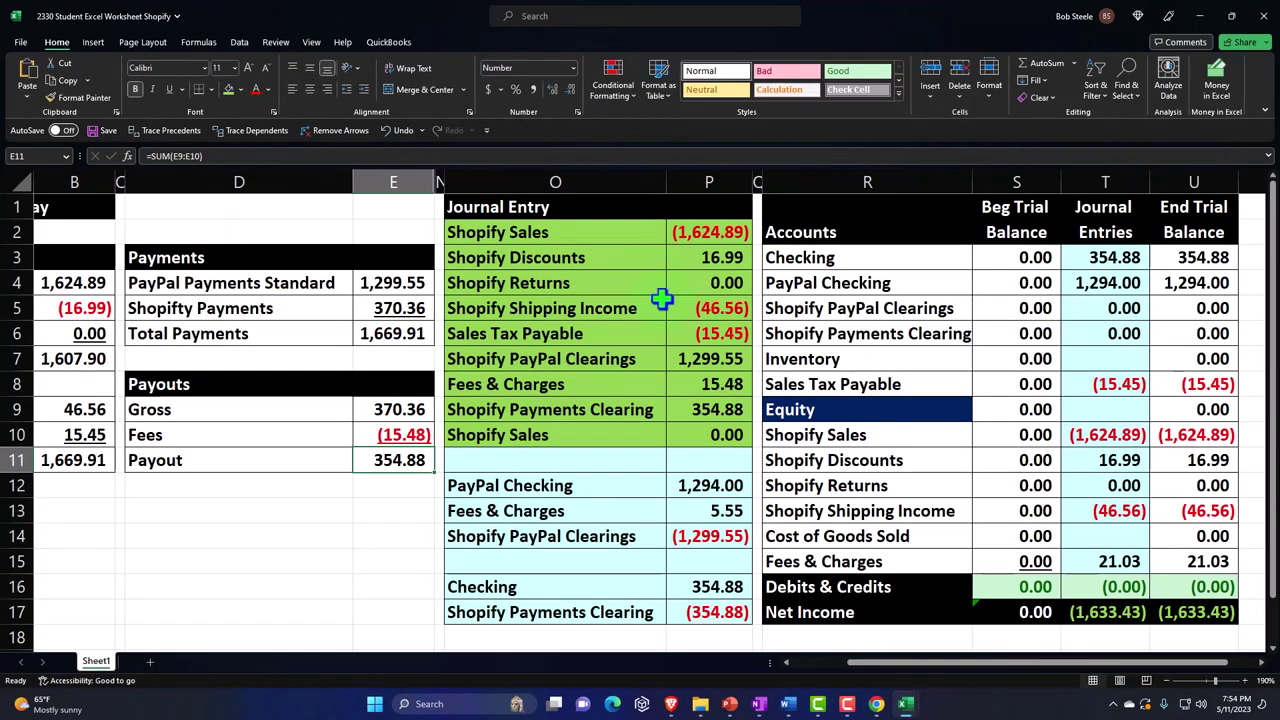
left_click_drag(718, 232, 708, 384)
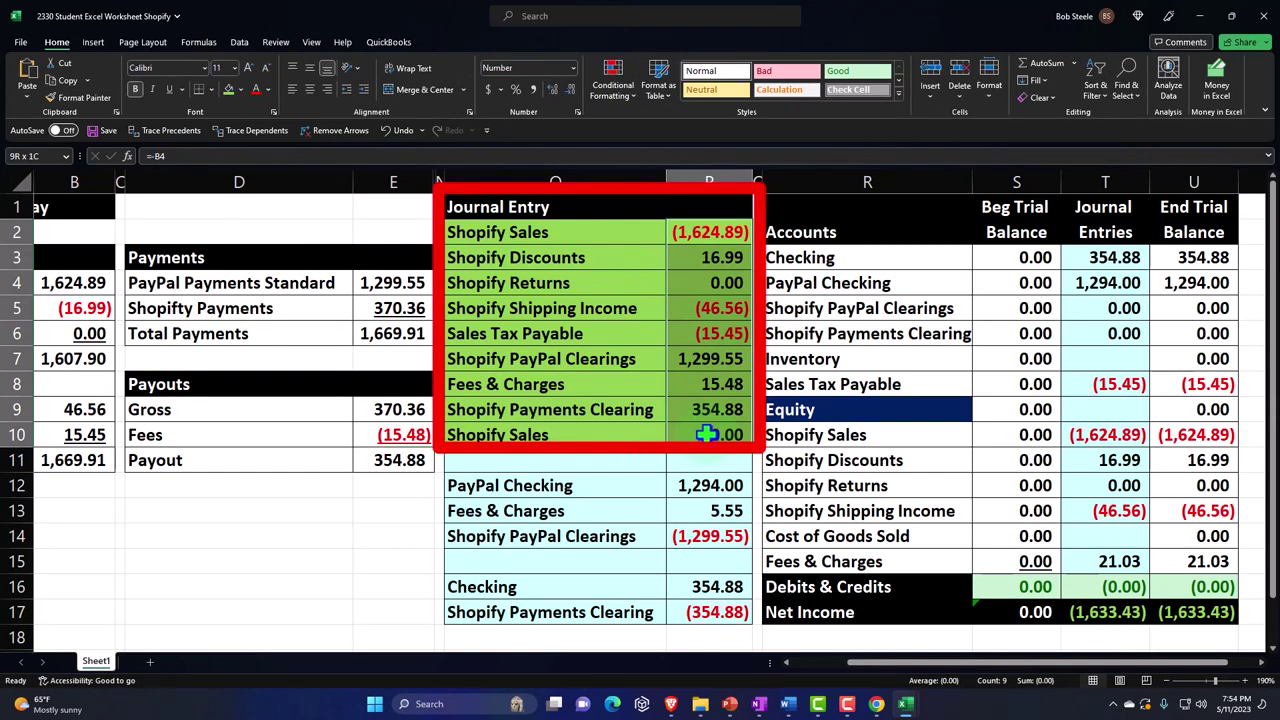
left_click(1198, 17)
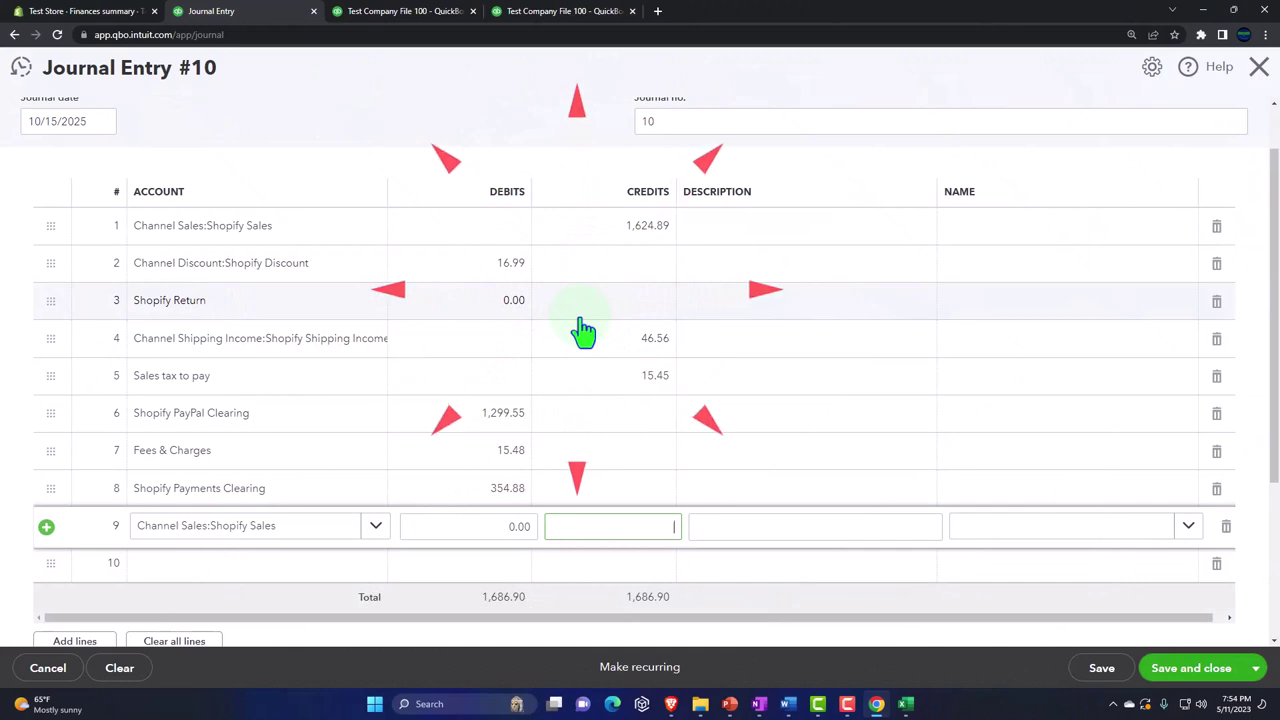
Step: Save and close Journal Entry #10 with its nine lines balanced at 1,686.90
scroll(403, 343, "up", 1)
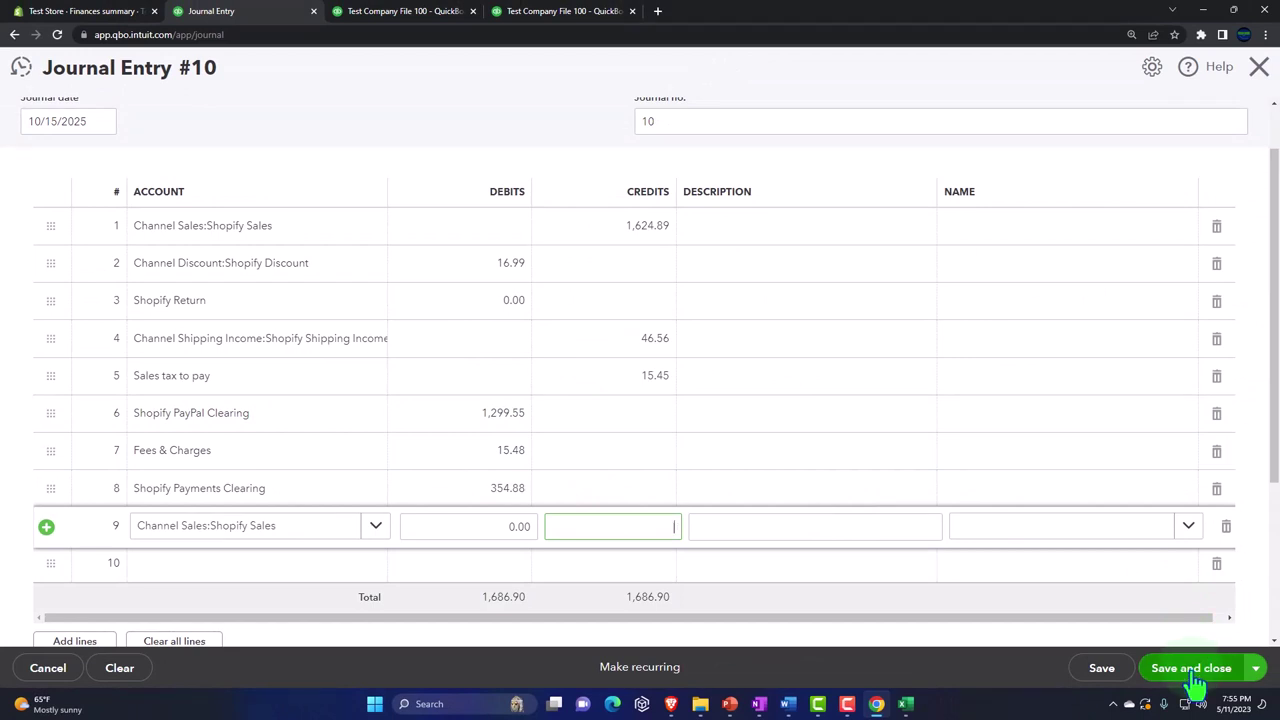
left_click(1197, 670)
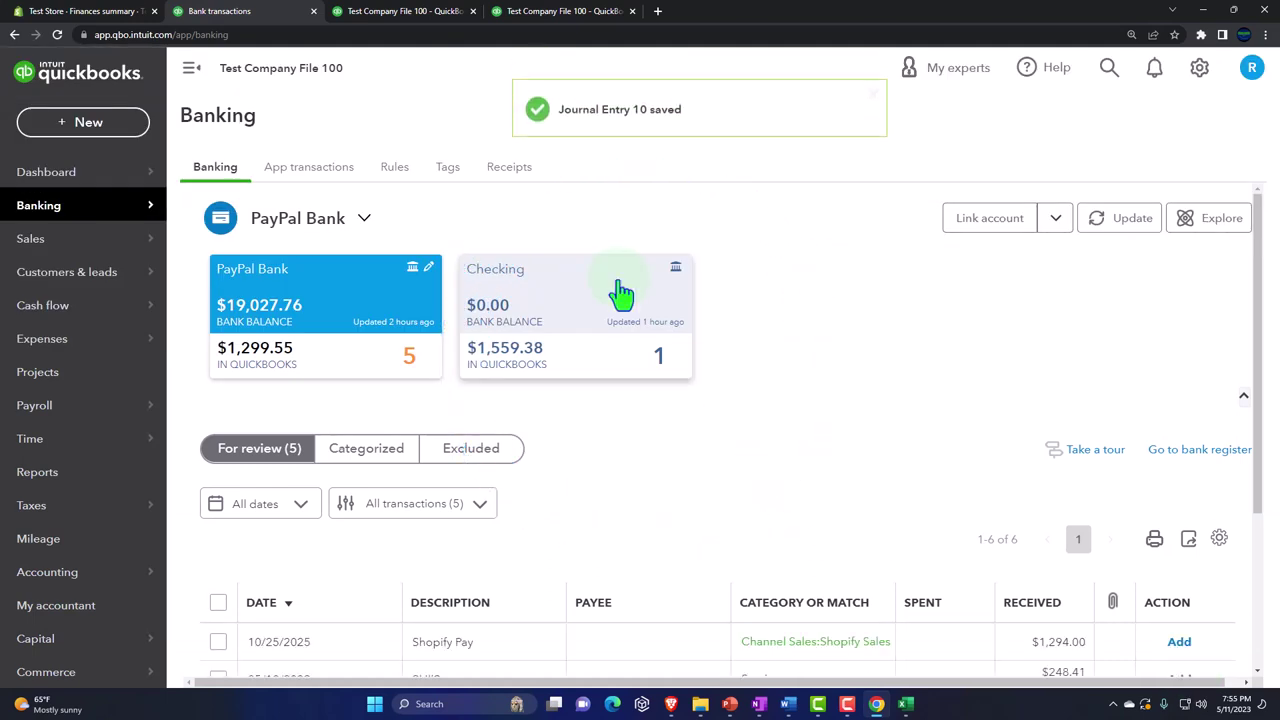
Step: Show the October 2025 Balance Sheet tab, then switch back to the Excel workbook
left_click(410, 12)
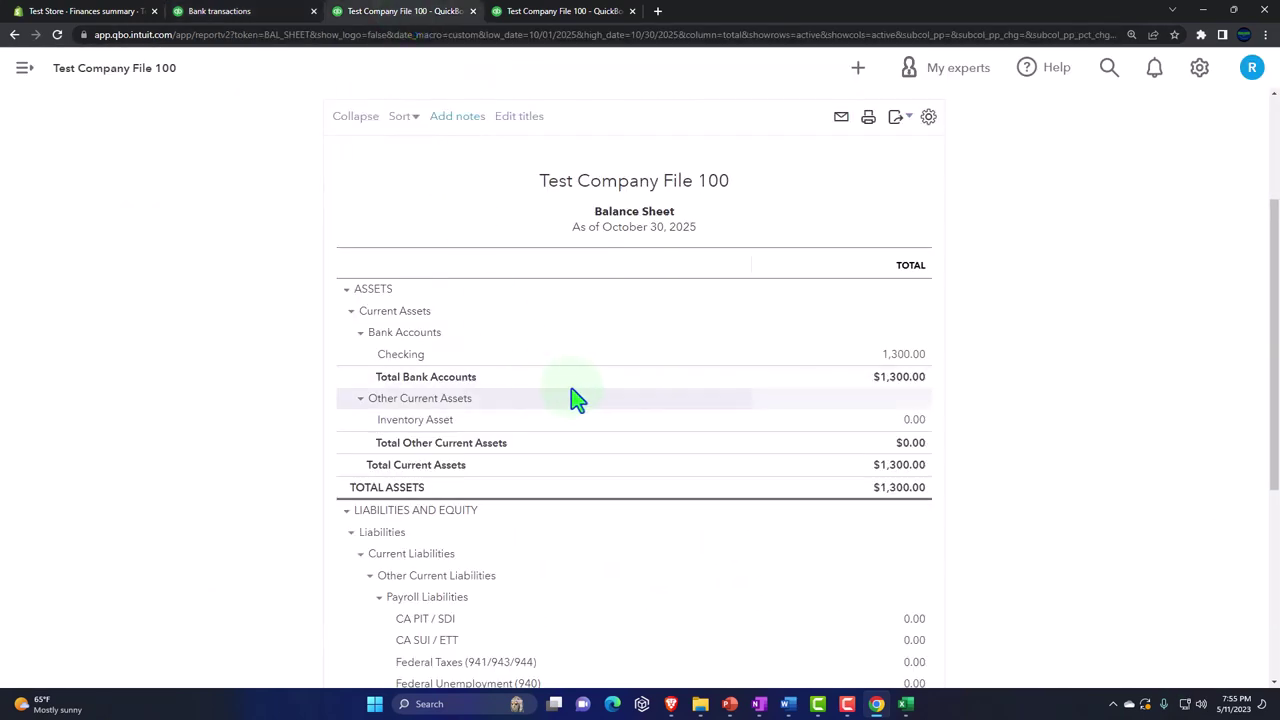
scroll(906, 265, "up", 1)
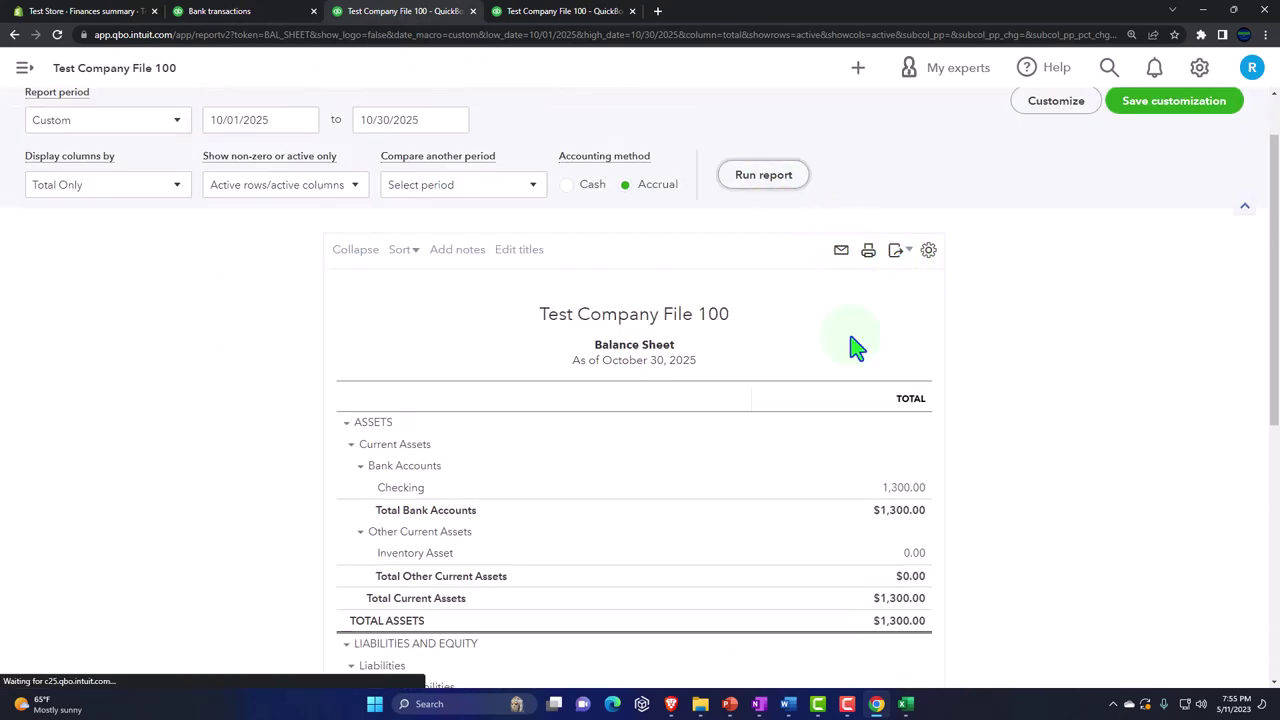
mouse_move(905, 704)
left_click(882, 652)
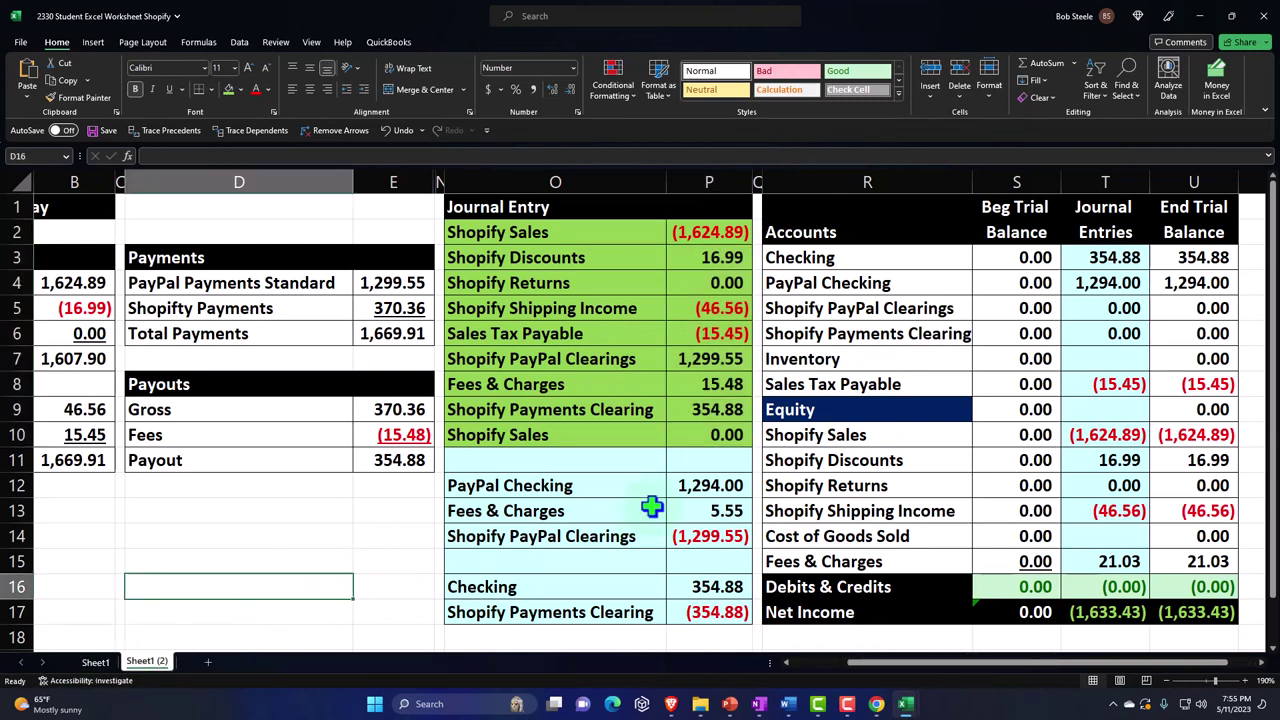
Step: Clear deposit amounts P12:P17, check the clearing balances, and view the Balance Sheet at 150%
left_click_drag(685, 493, 690, 603)
key("Delete")
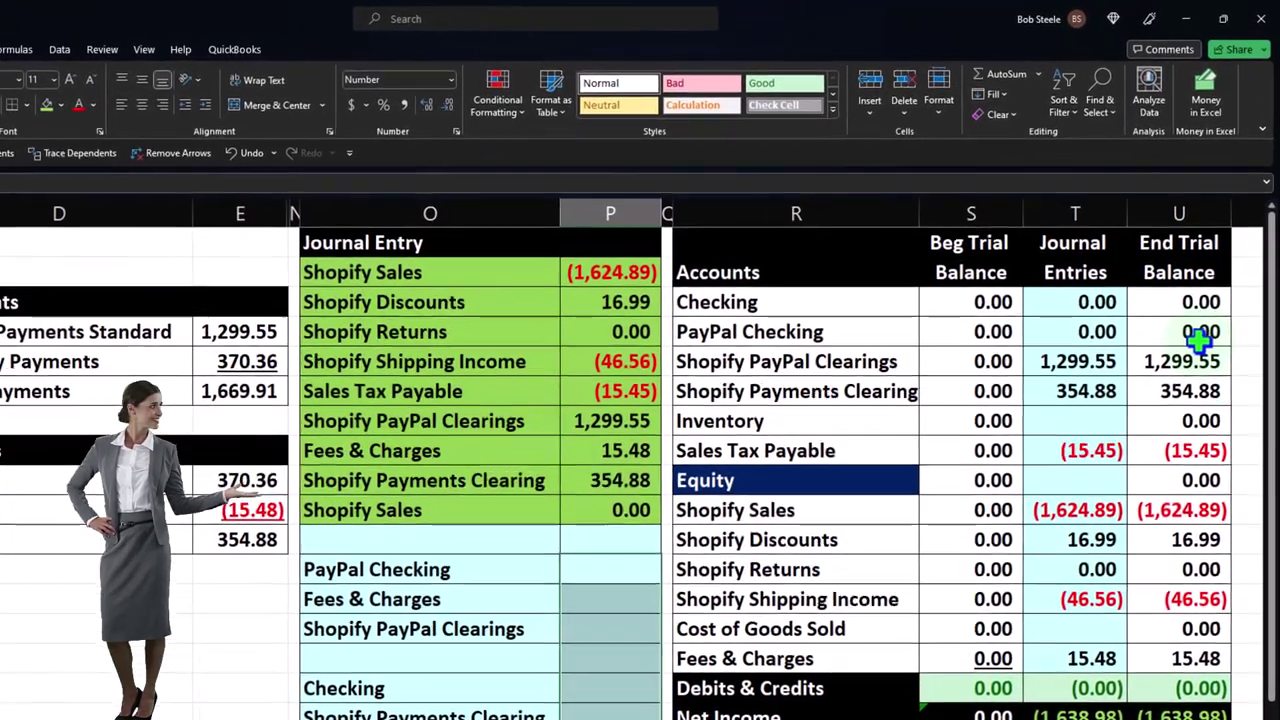
left_click(1168, 309)
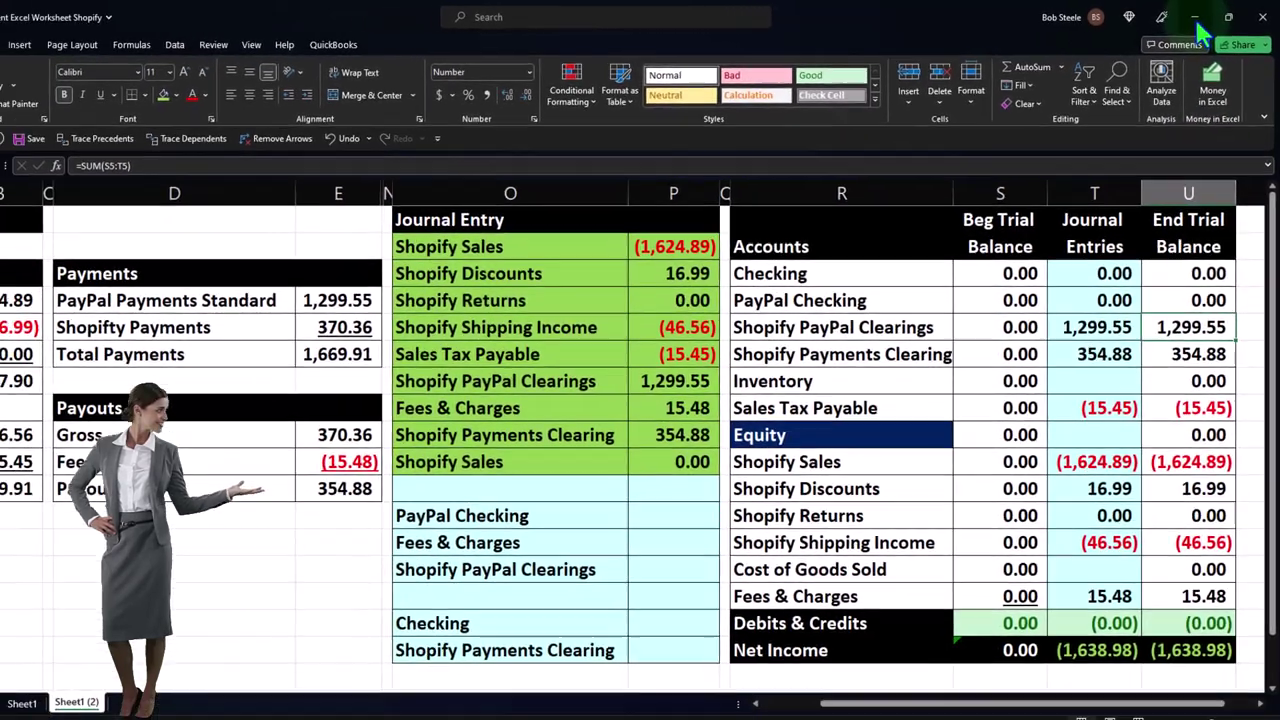
left_click(1184, 20)
key("ctrl+plus")
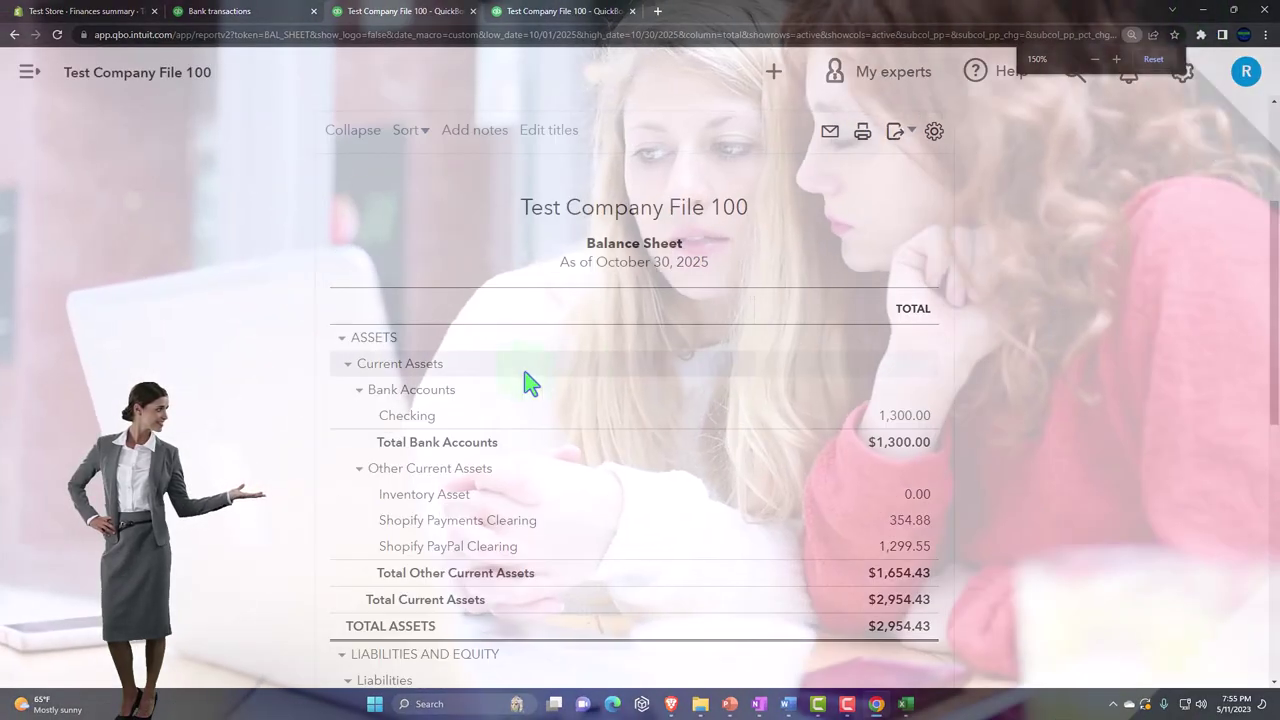
Step: Review the Balance Sheet's clearing balances and $2,954.43 total assets, then switch to Profit and Loss
scroll(521, 380, "up", 5)
scroll(470, 362, "down", 4)
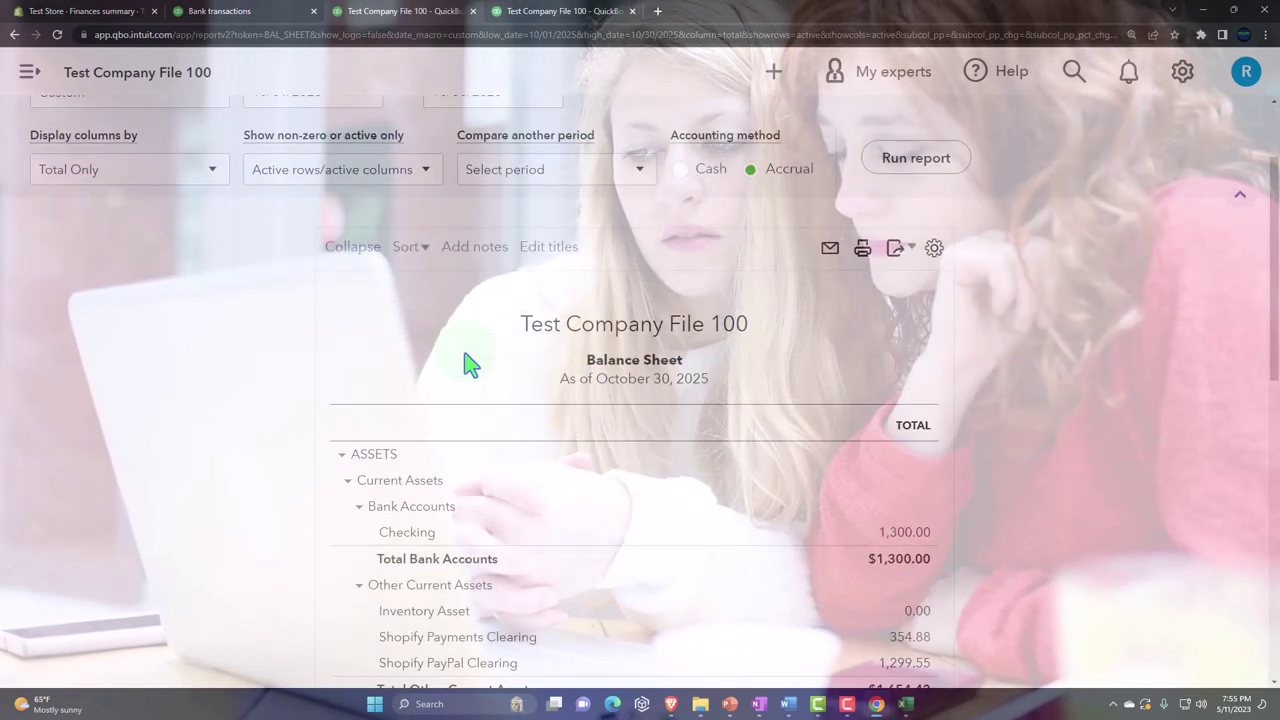
scroll(470, 362, "down", 1)
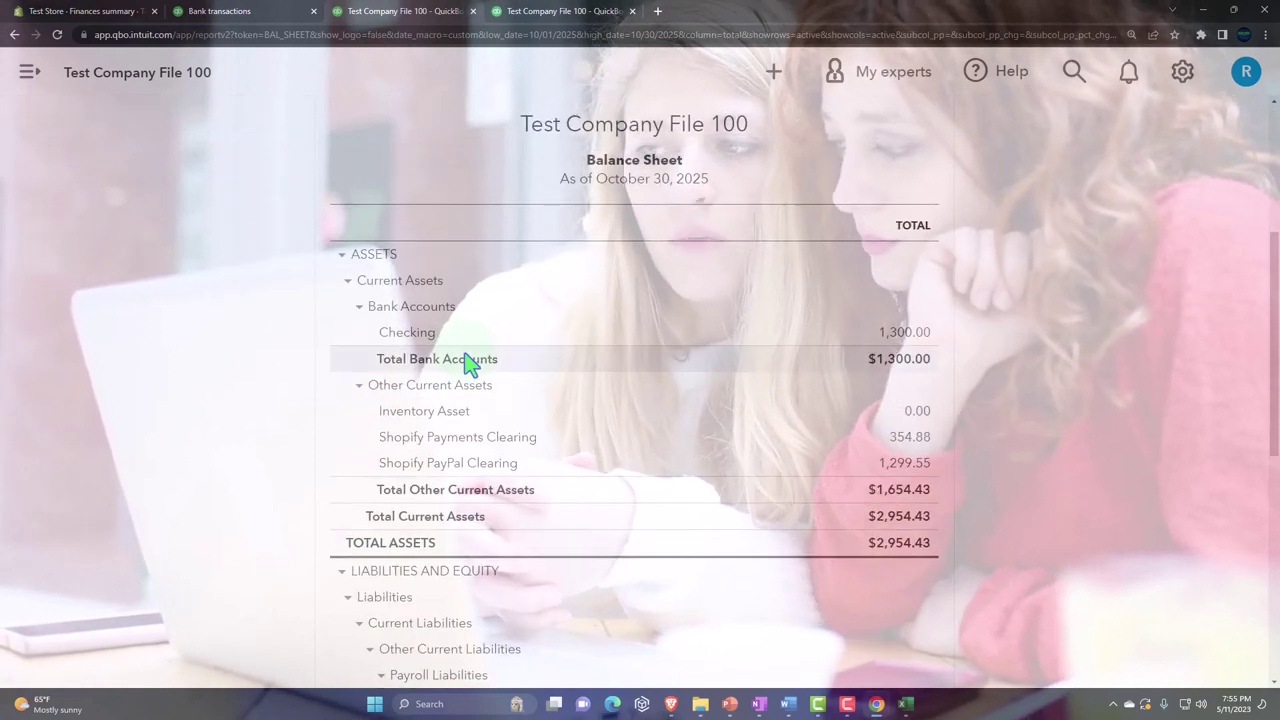
scroll(465, 358, "down", 1)
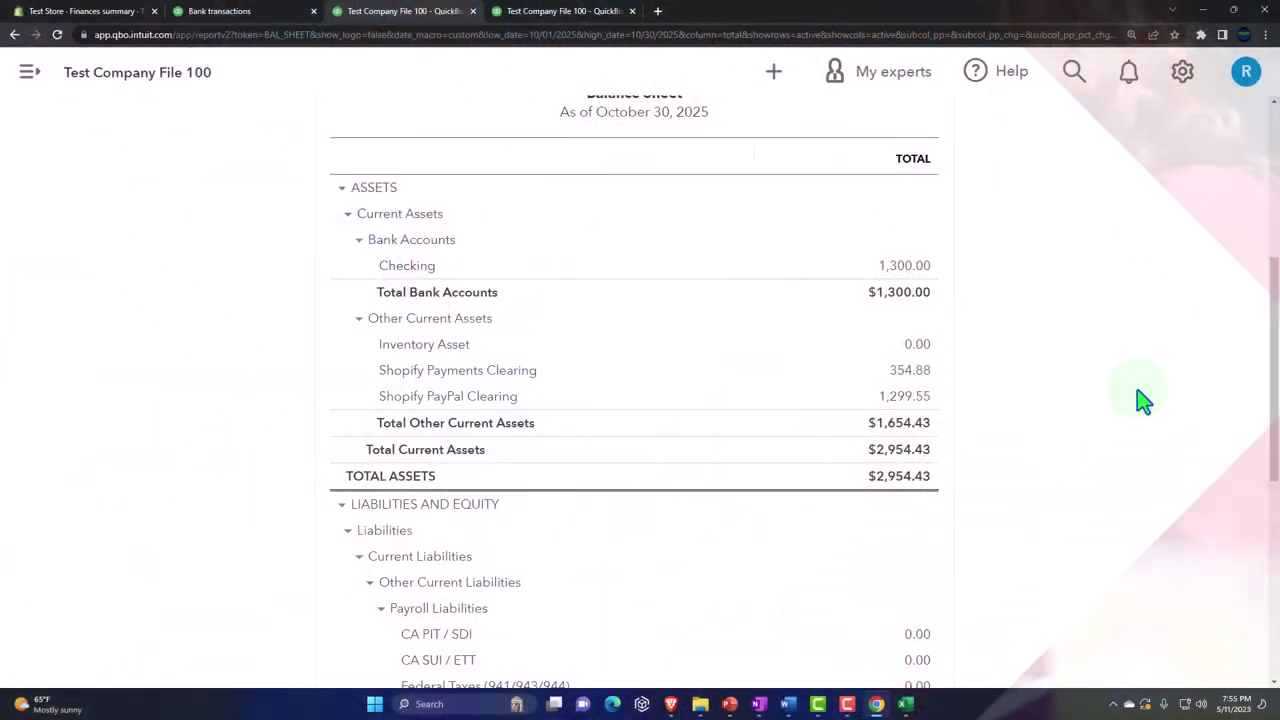
left_click(553, 14)
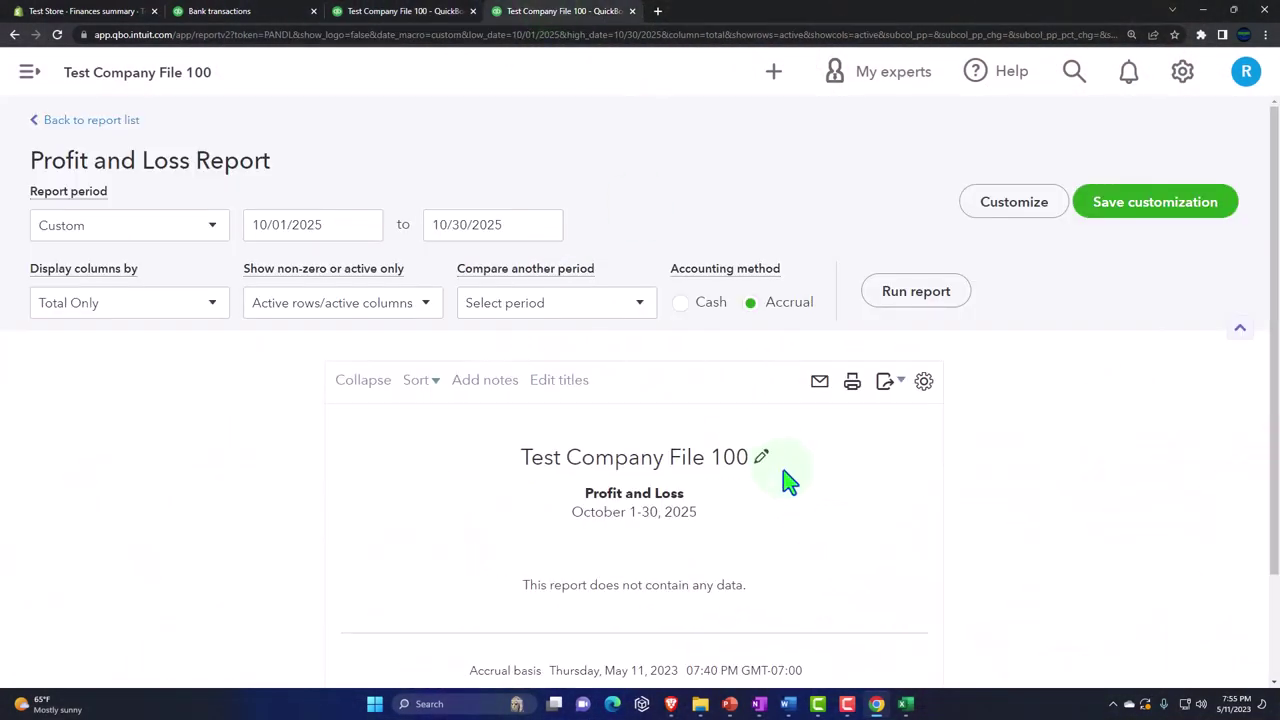
Step: Run the October Profit and Loss and toggle the Income and Channel Discount groups
left_click(903, 312)
scroll(906, 400, "down", 3)
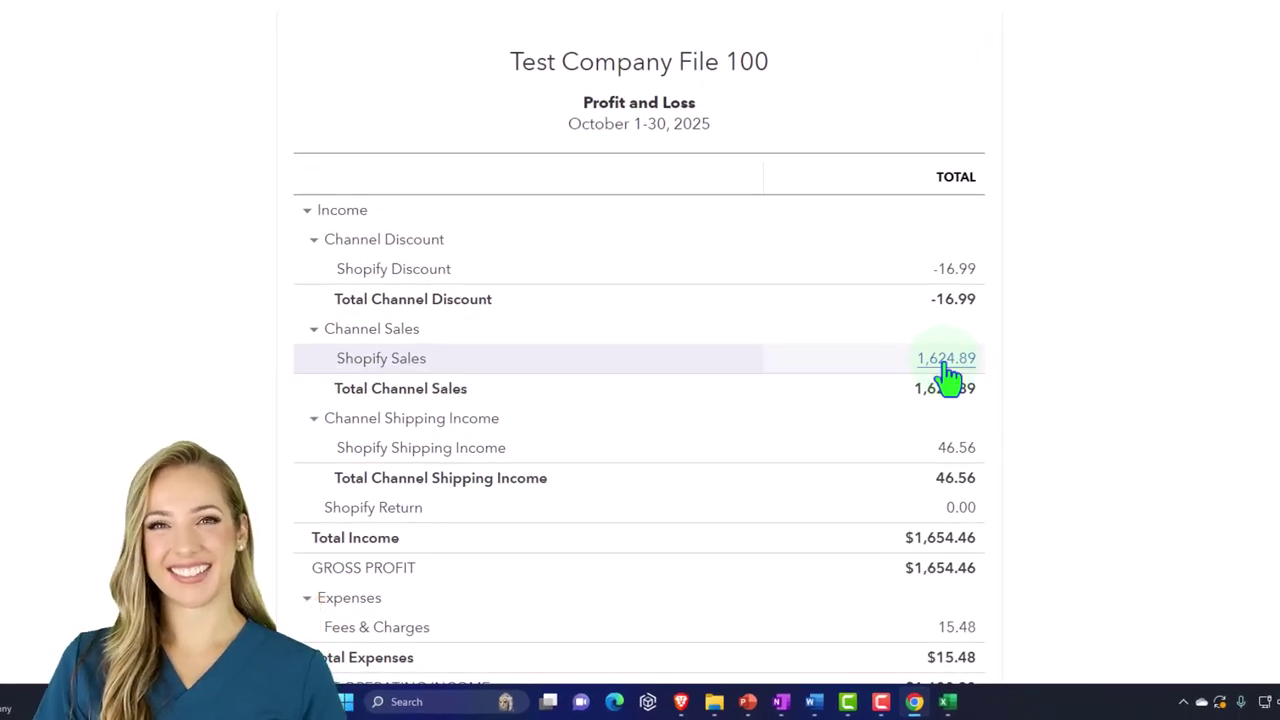
left_click(313, 245)
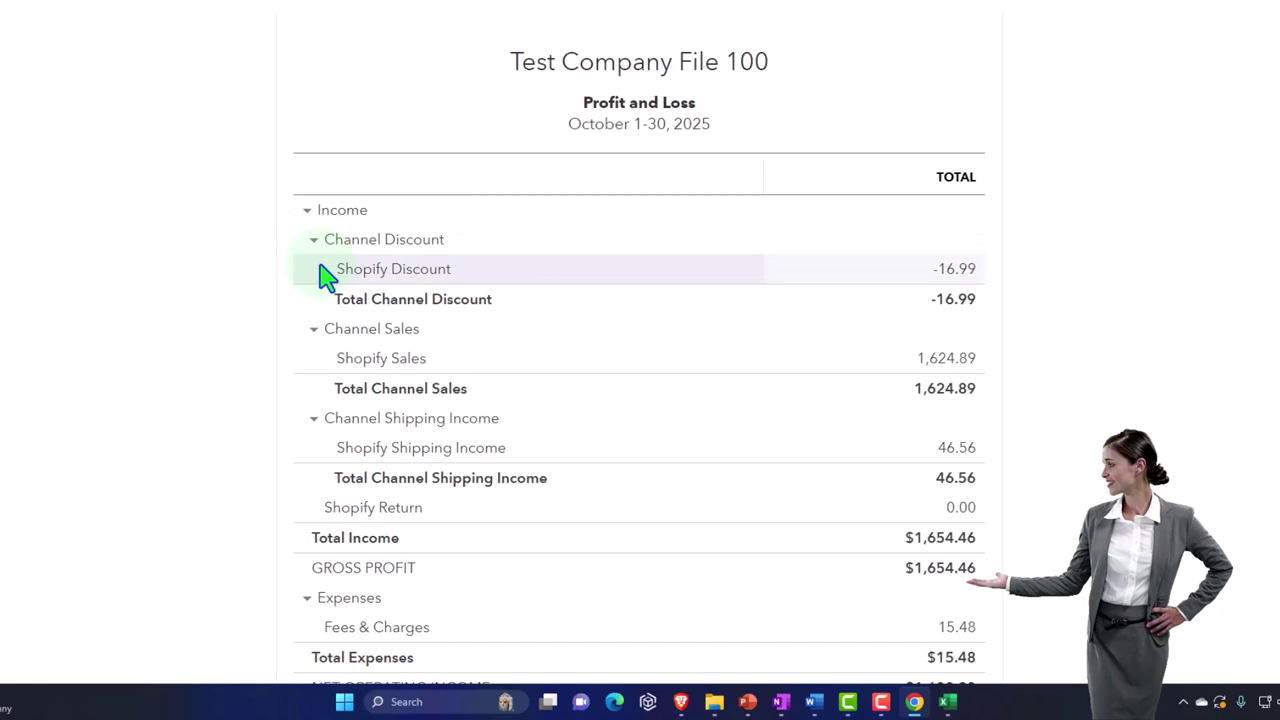
left_click(307, 210)
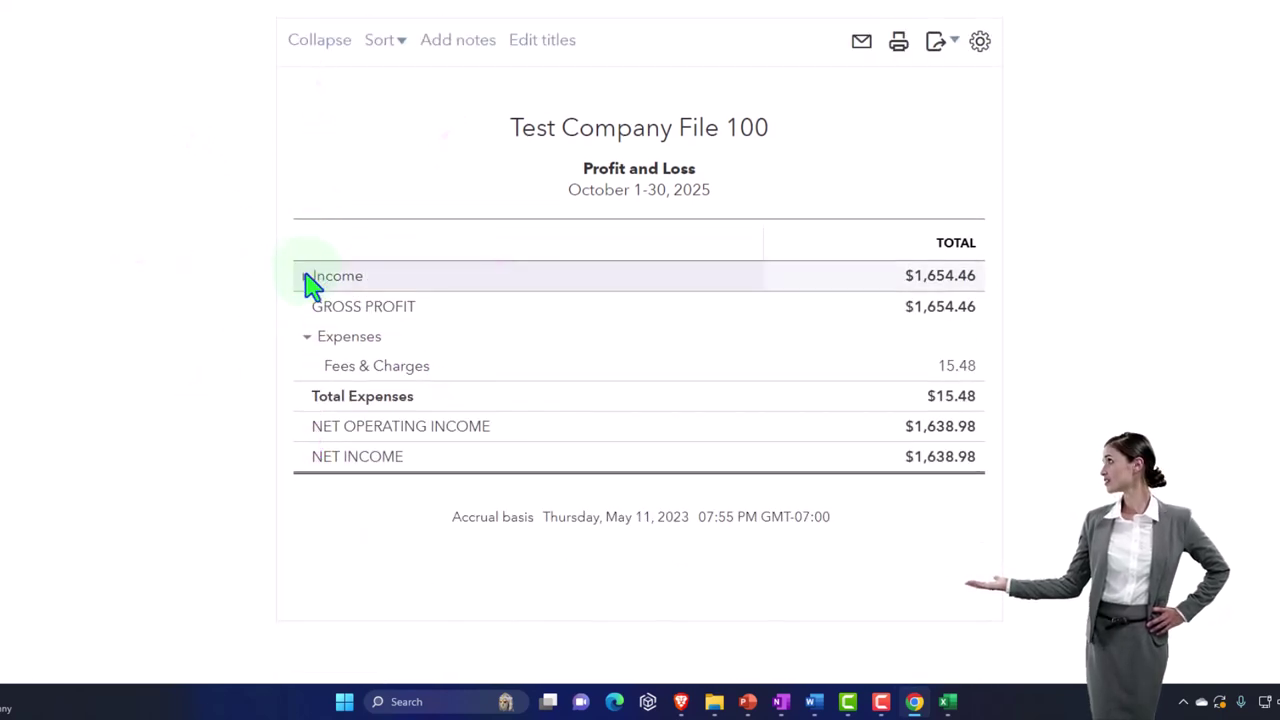
left_click(306, 275)
left_click(314, 307)
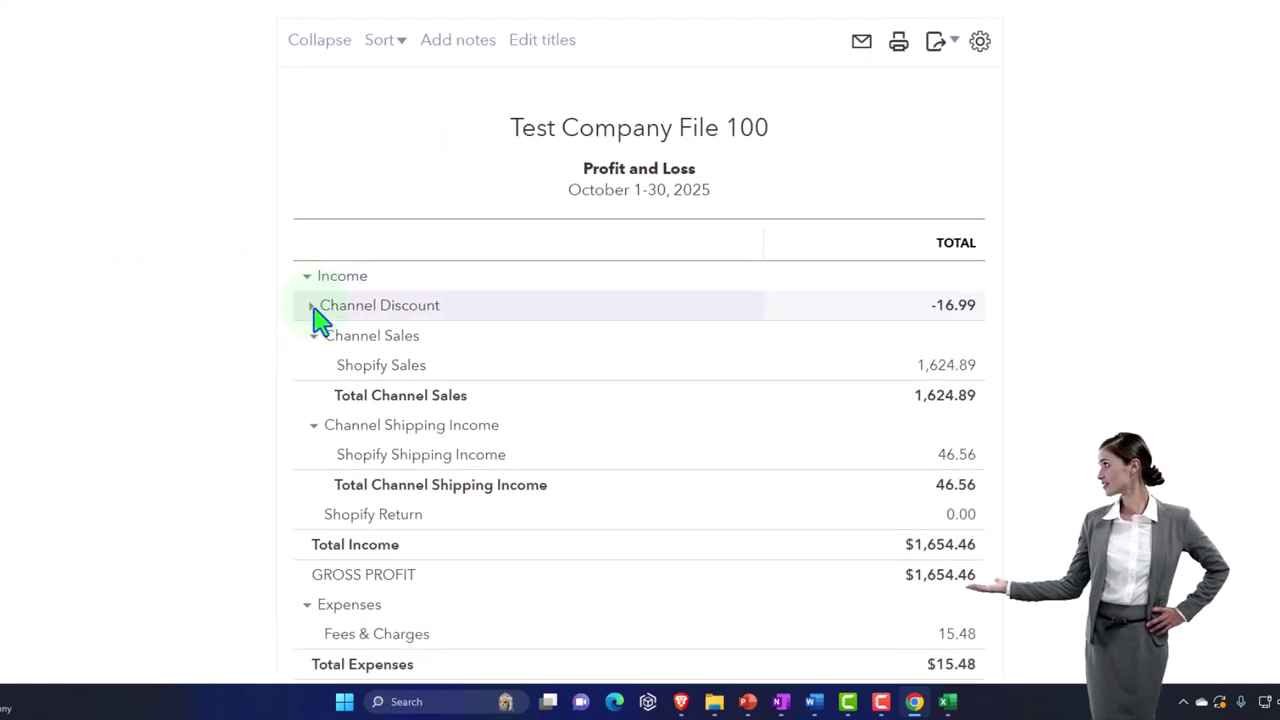
left_click(313, 307)
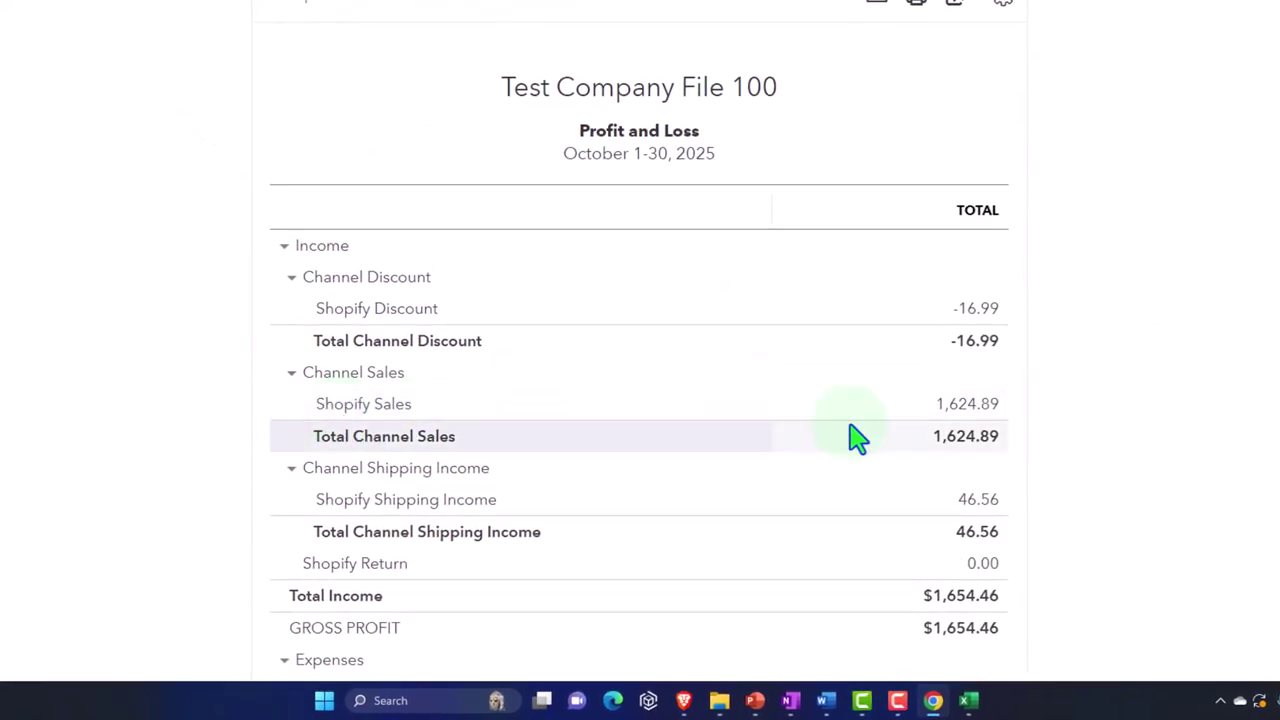
Step: Zoom the report to 175% and review Shopify Sales and Shopify Shipping Income of 46.56
left_click(984, 424)
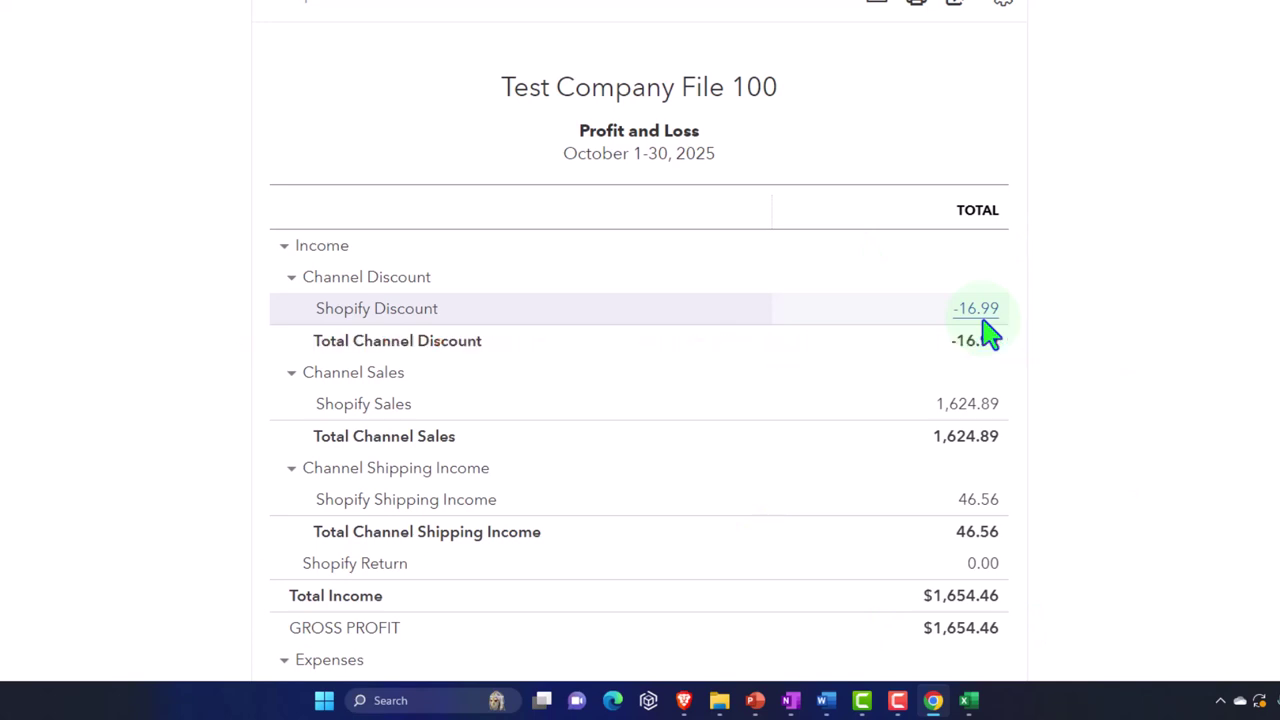
key("ctrl+plus")
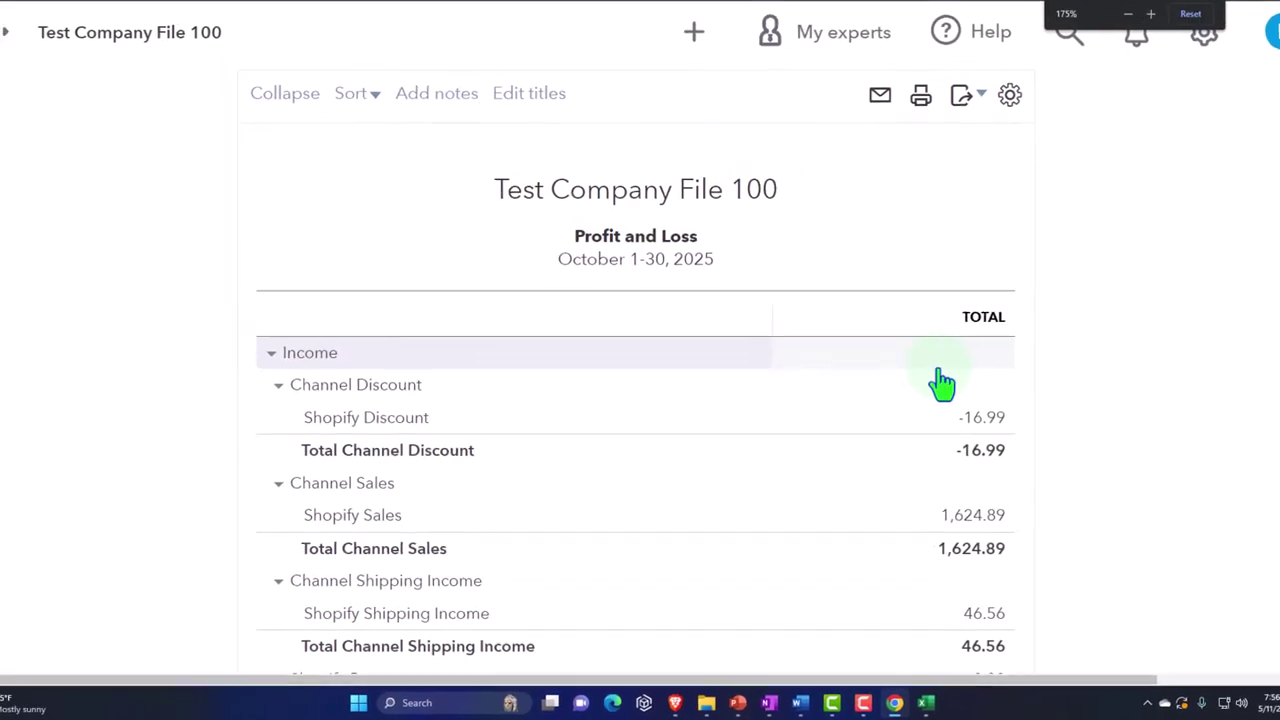
left_click(980, 314)
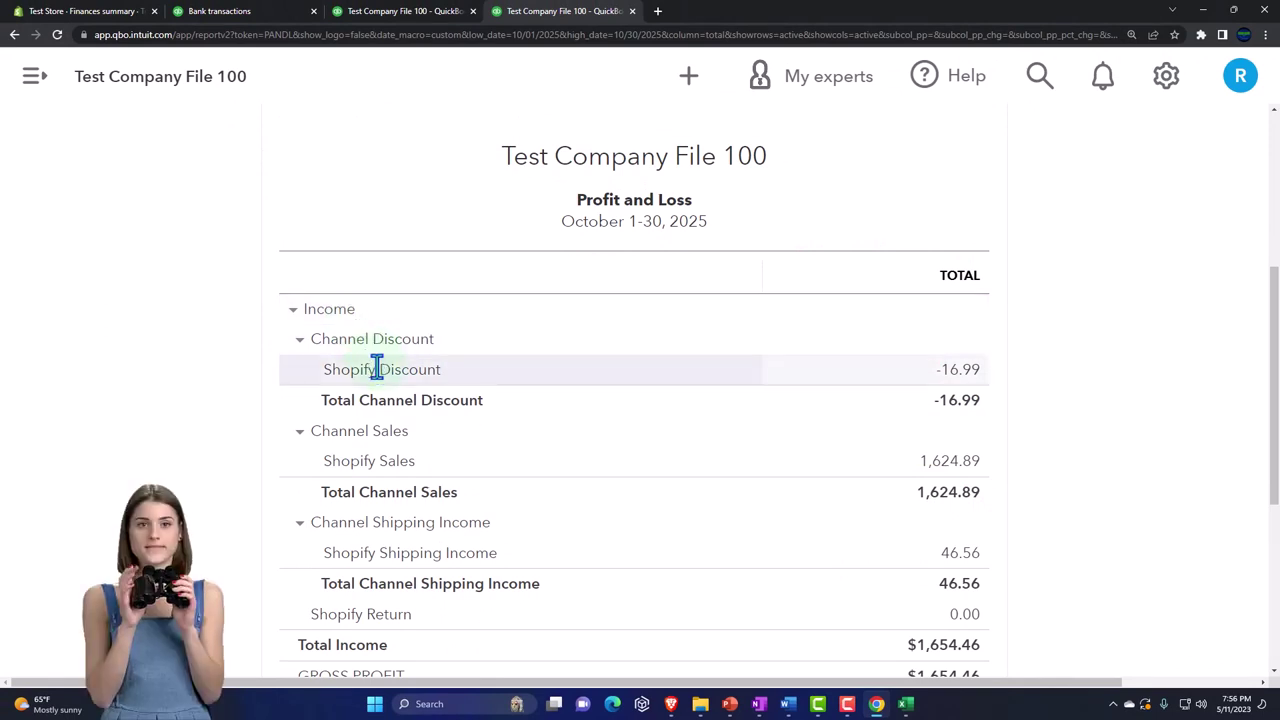
left_click(962, 474)
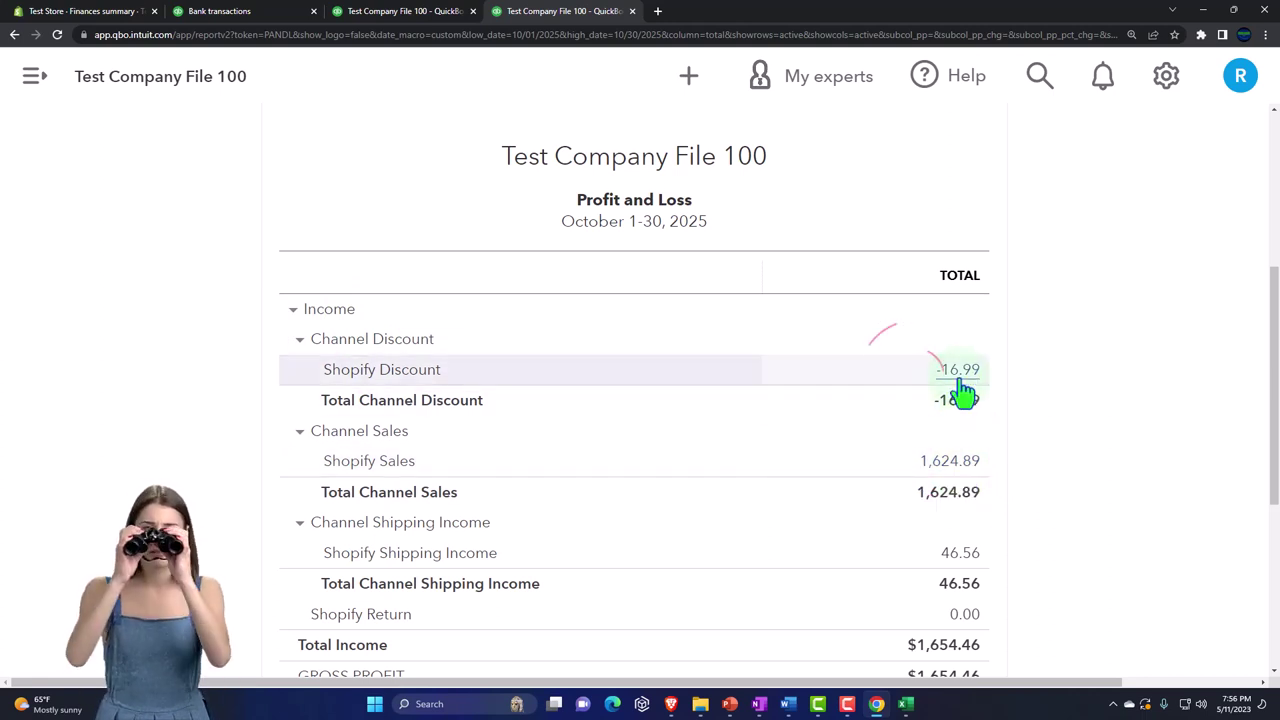
scroll(962, 395, "down", 1)
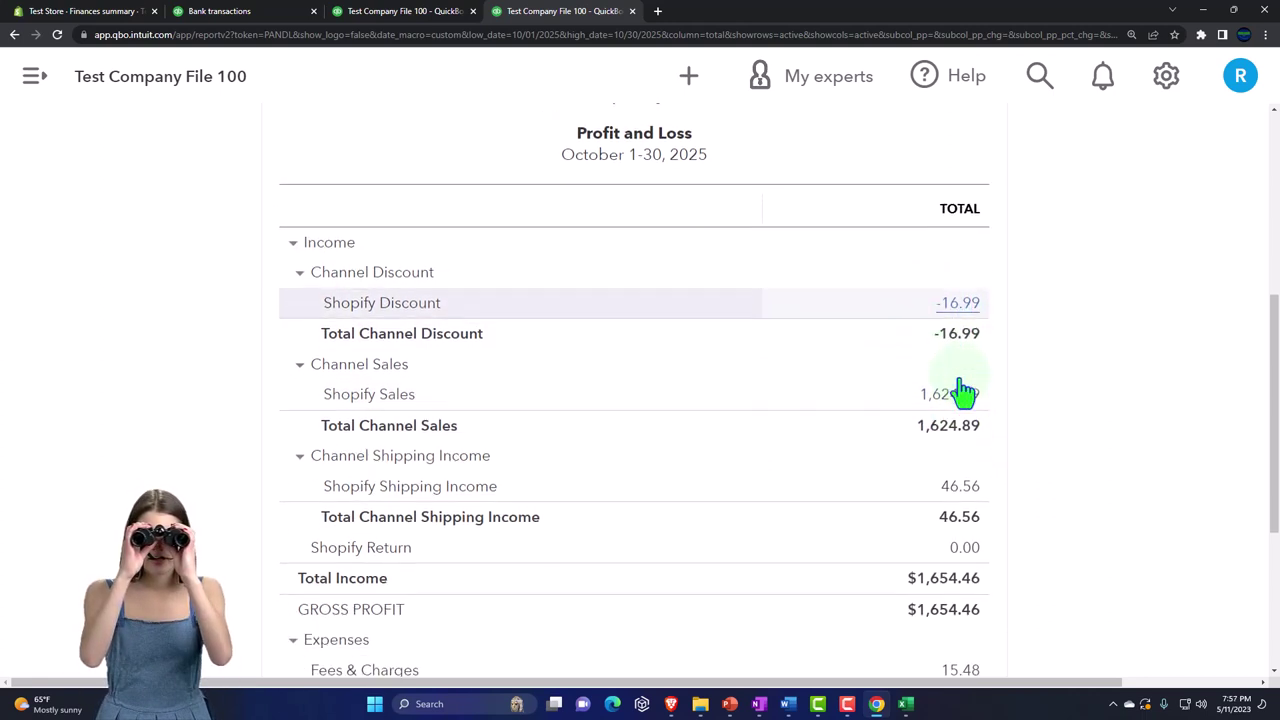
left_click(964, 489)
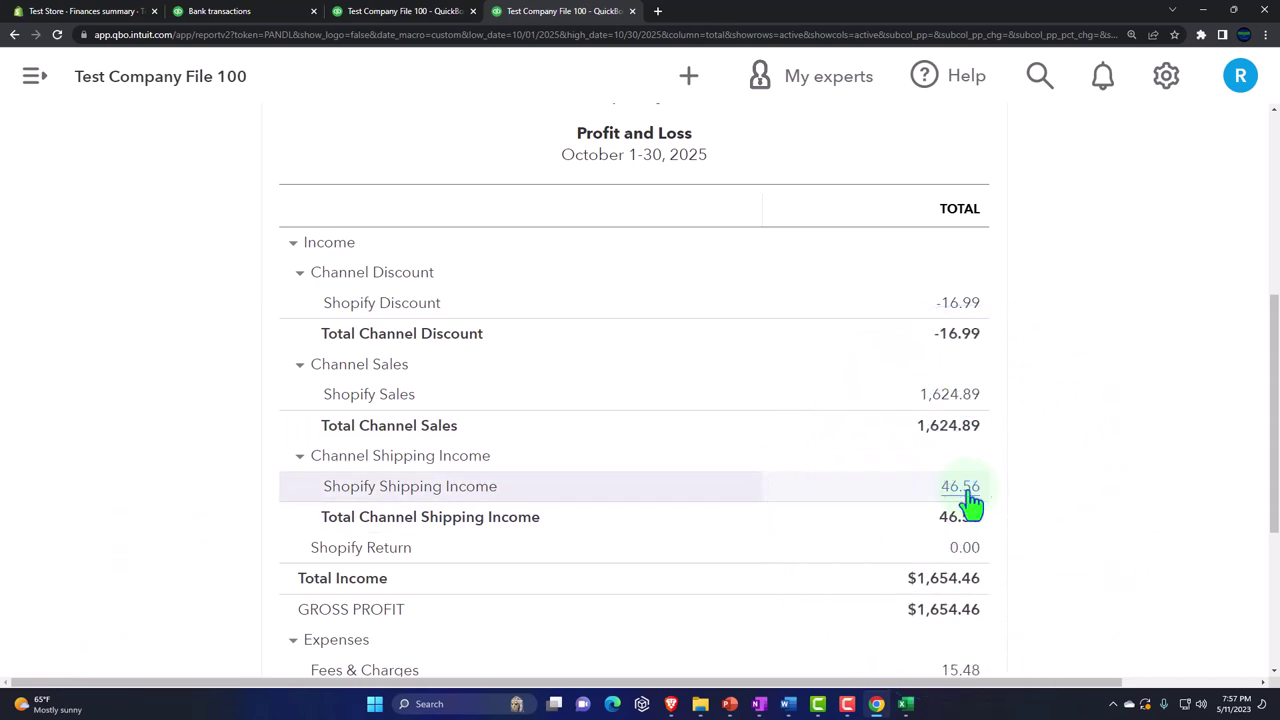
scroll(966, 495, "down", 1)
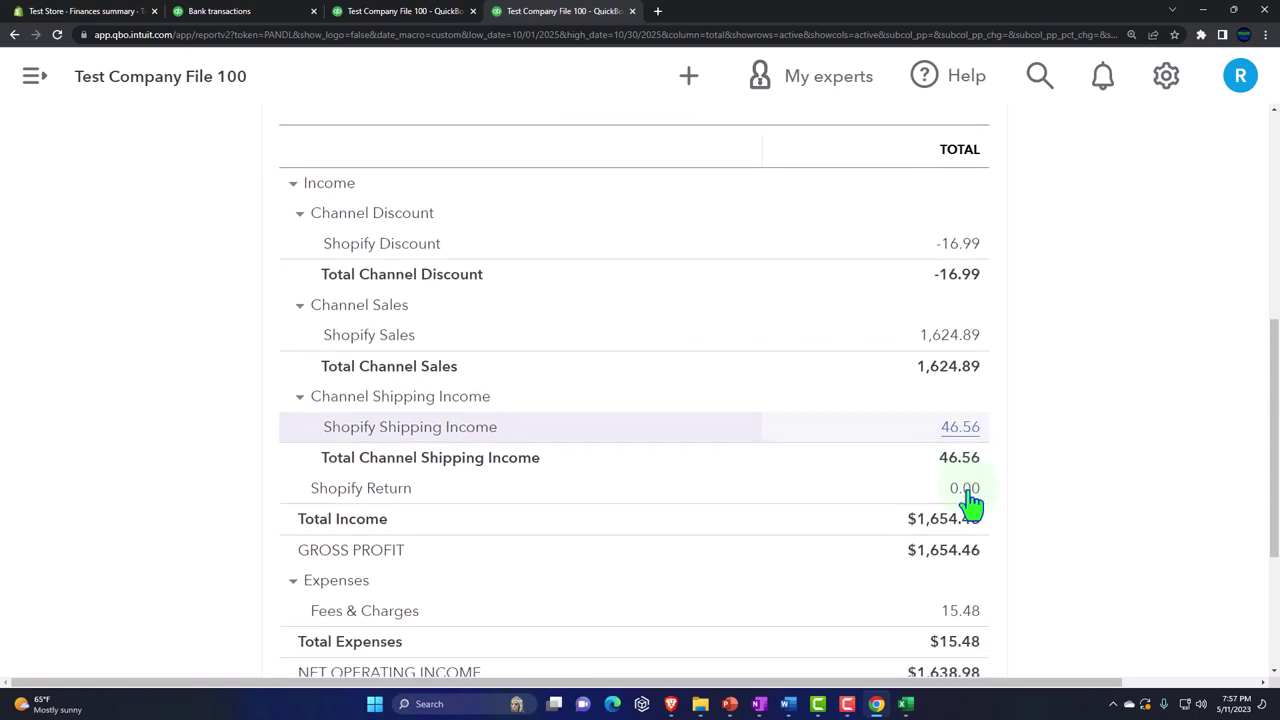
scroll(917, 508, "up", 1)
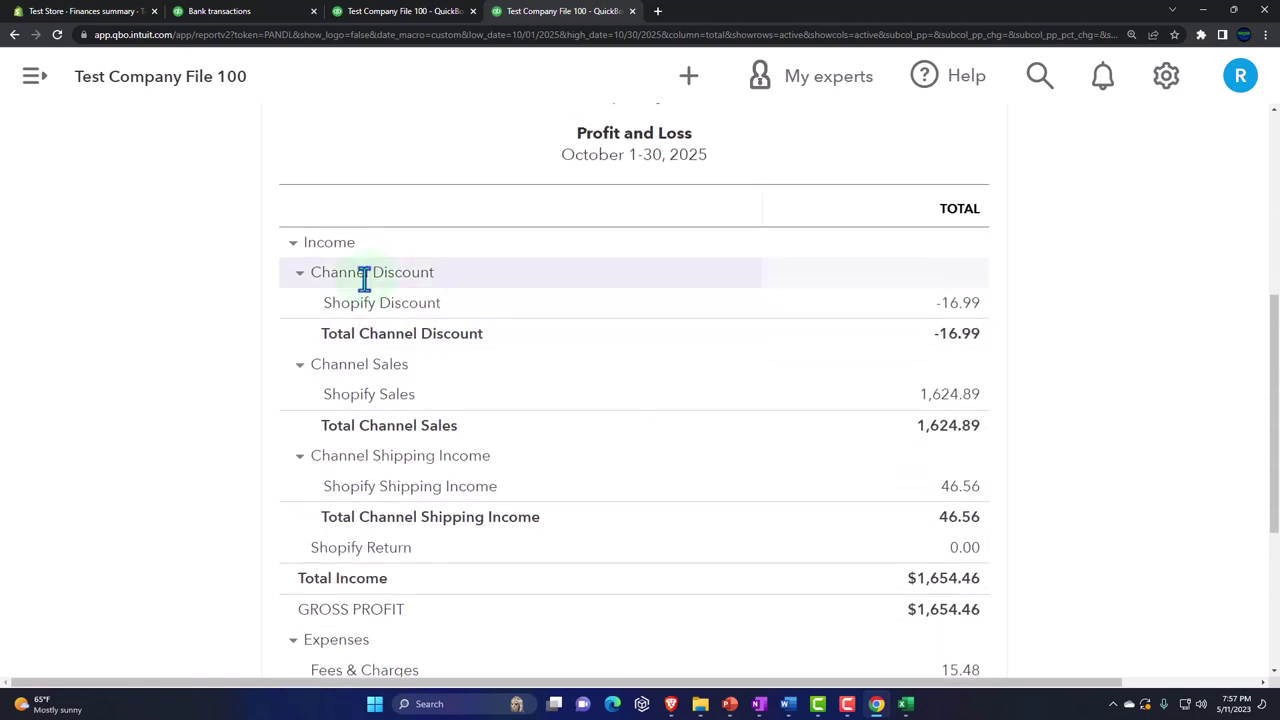
Step: Collapse Income to its $1,654.46 total, note gross profit, and bring up the Excel workbook
left_click(293, 243)
left_click(943, 288)
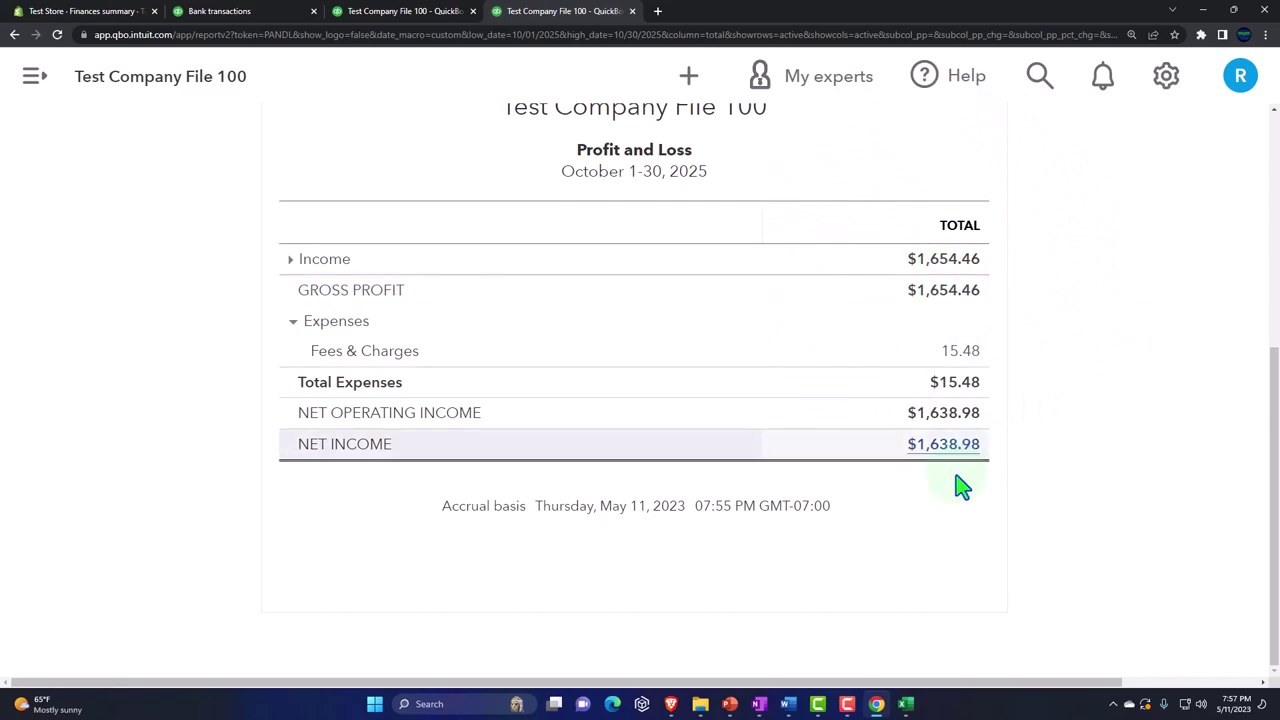
mouse_move(905, 704)
left_click(880, 660)
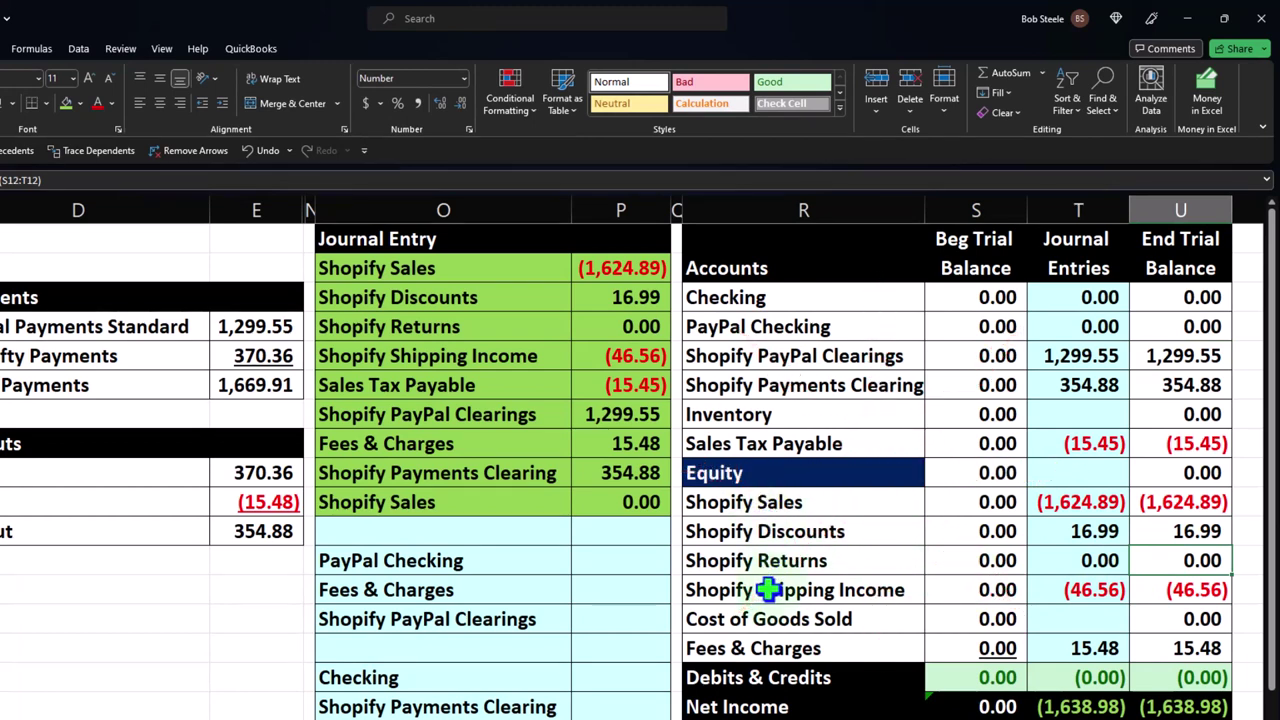
Step: Select the income end balances U12:U15 and compare with QuickBooks' 15.48 fees expense
left_click_drag(1170, 503, 1171, 594)
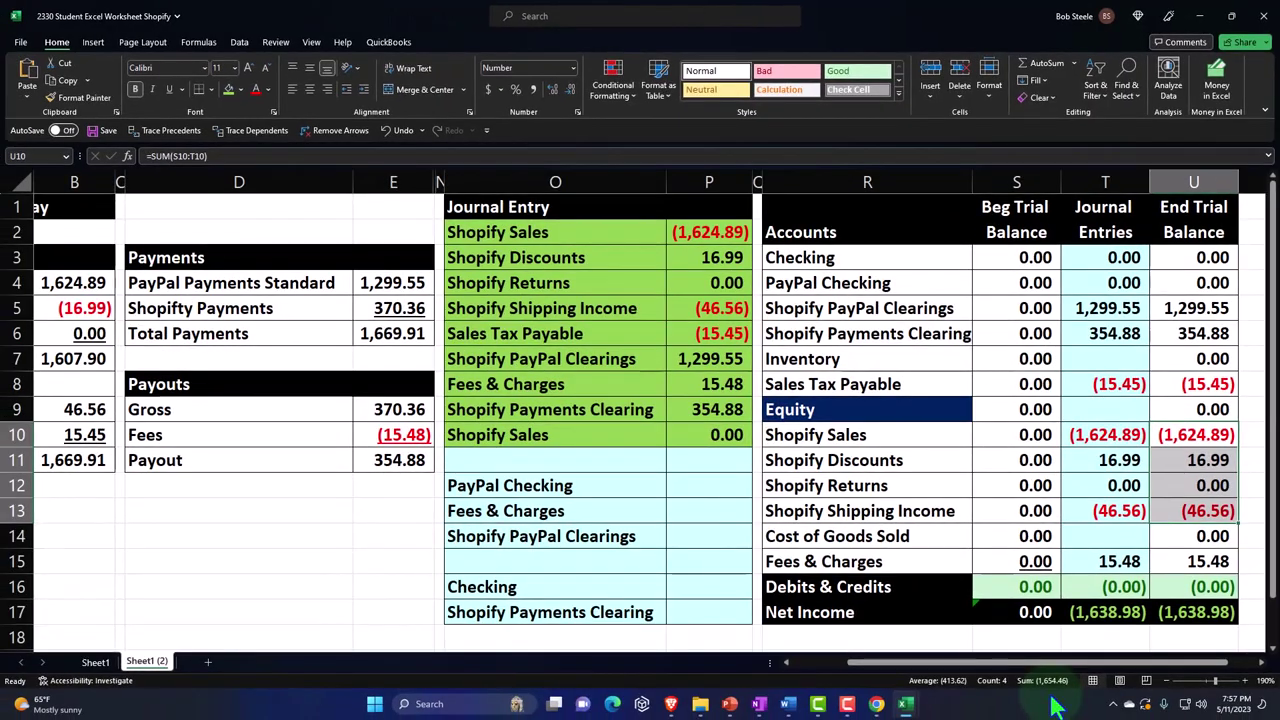
left_click(876, 704)
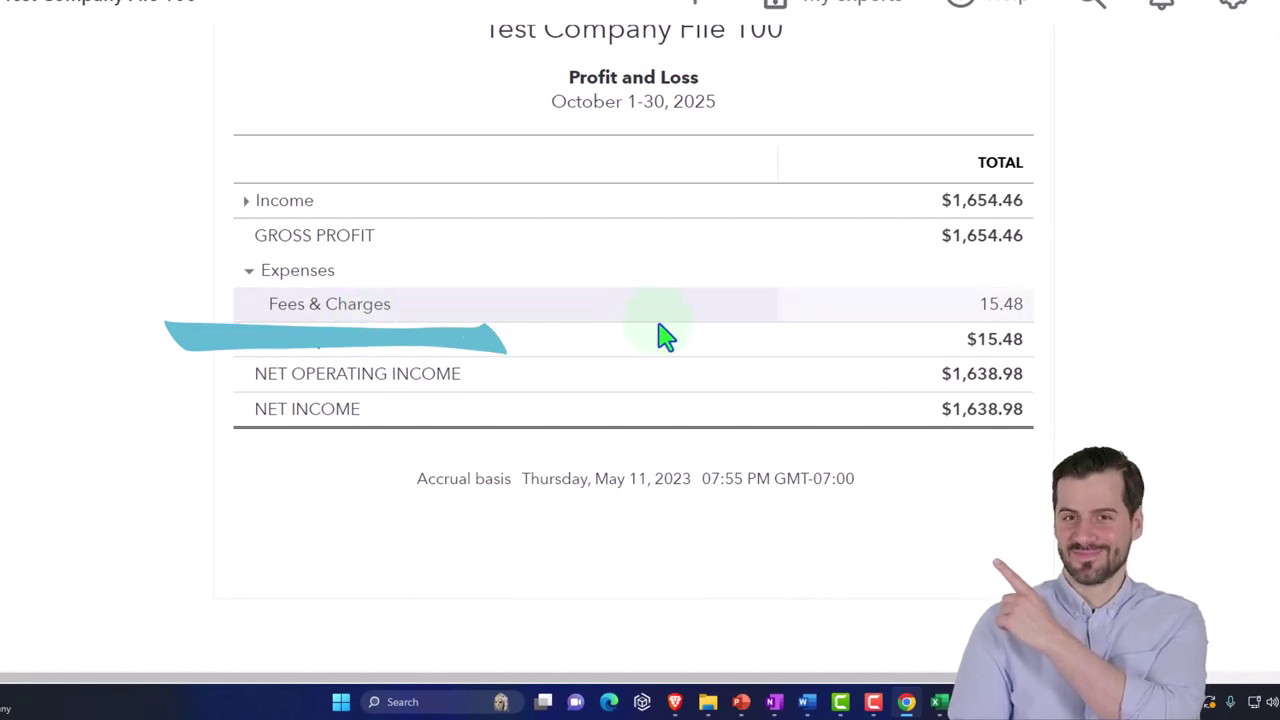
left_click(993, 318)
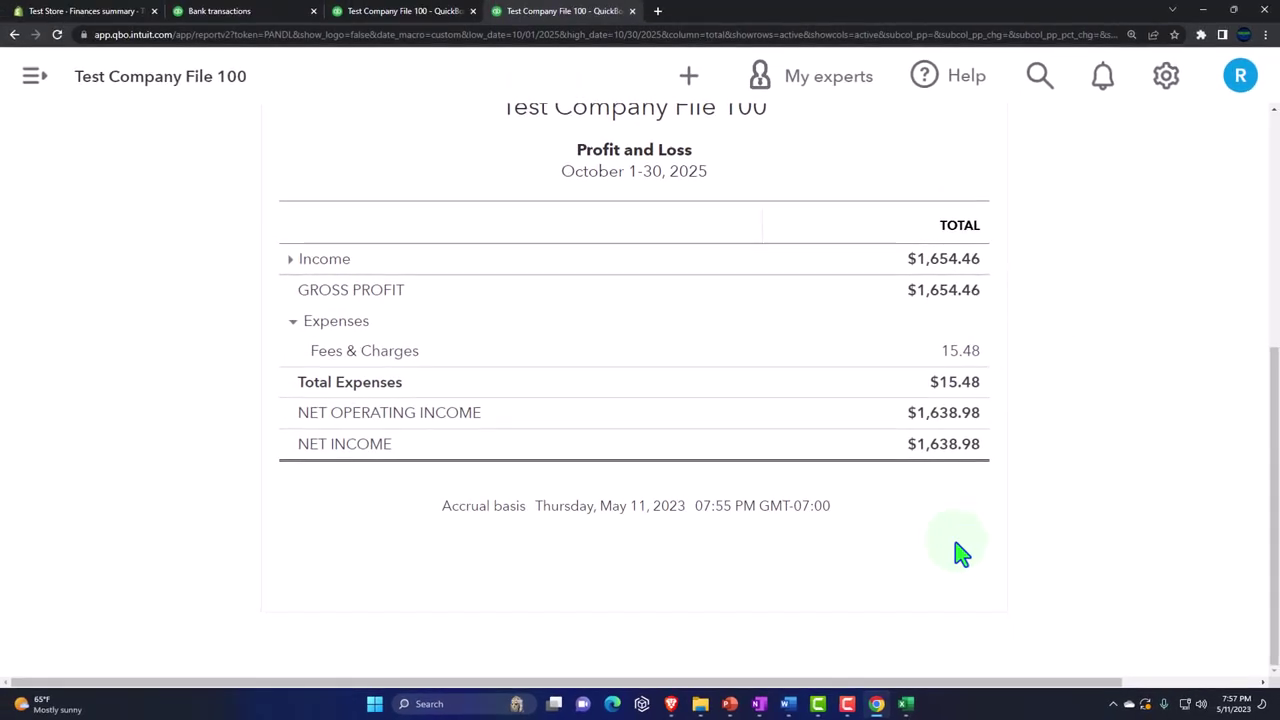
Step: Confirm Net Income cell U17 uses =SUM(U10:U15), then go back to the QuickBooks report
mouse_move(908, 706)
left_click(866, 642)
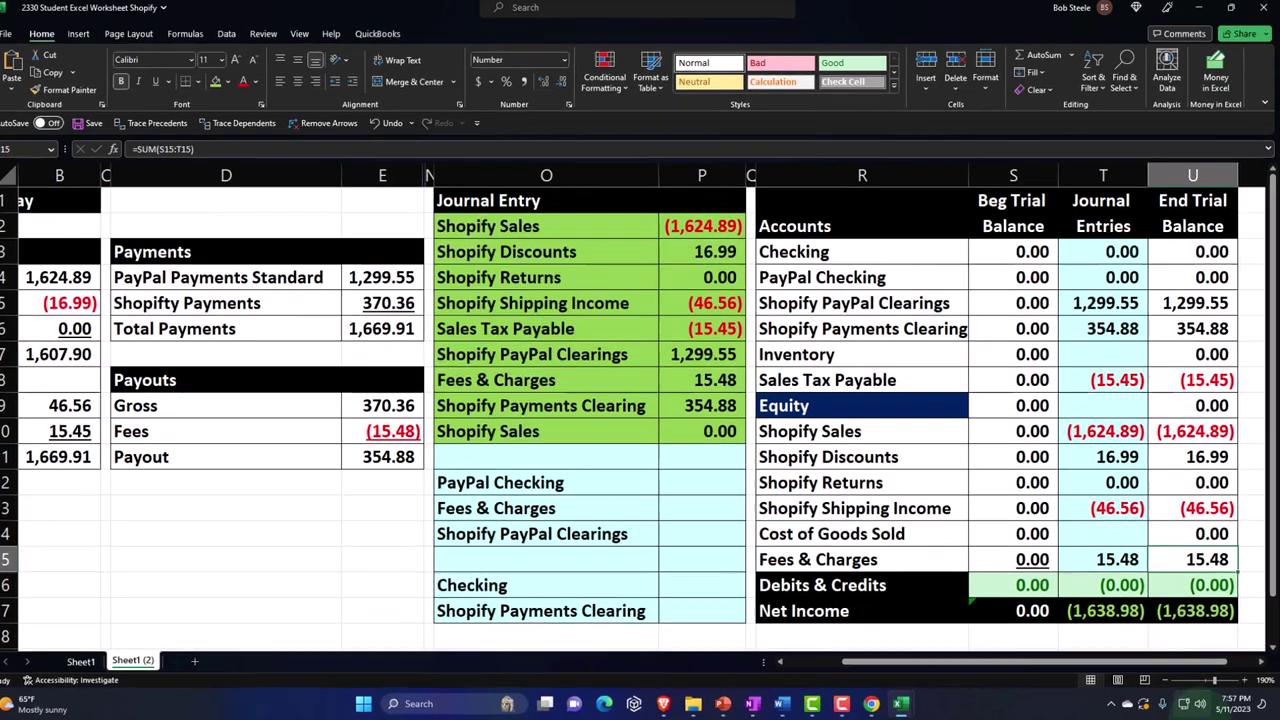
left_click(1200, 612)
double_click(1200, 612)
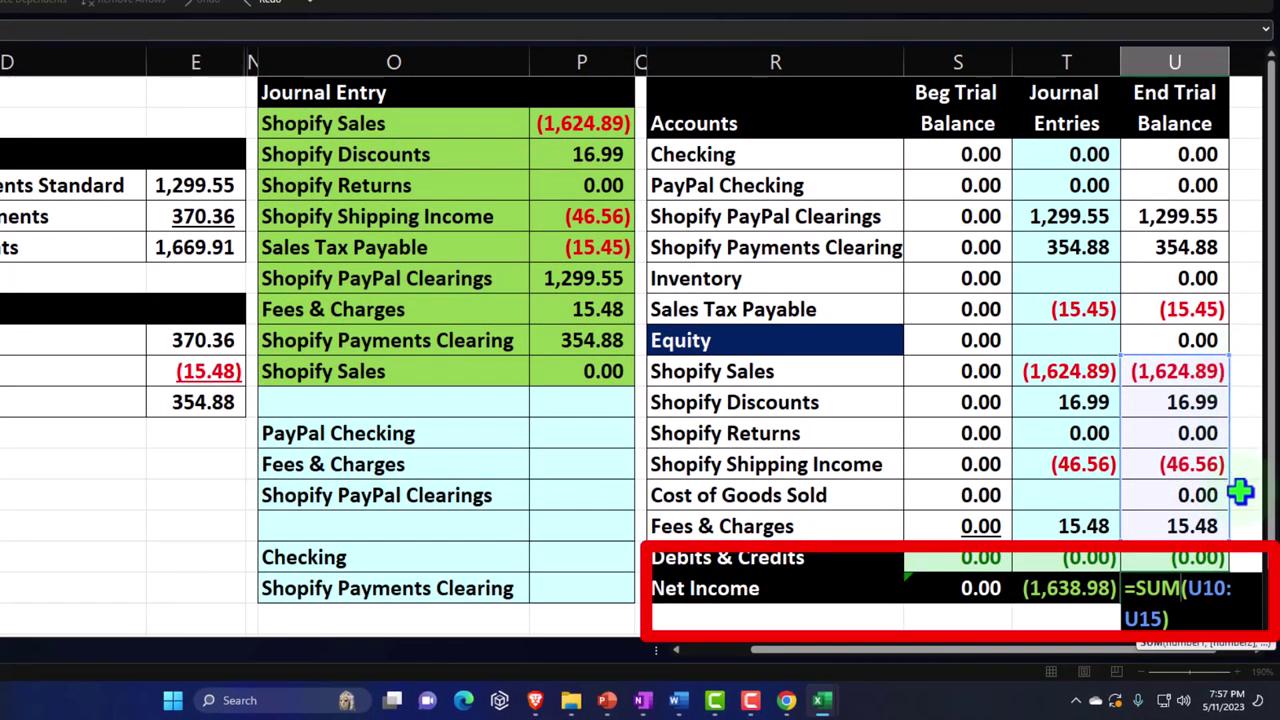
key("Return")
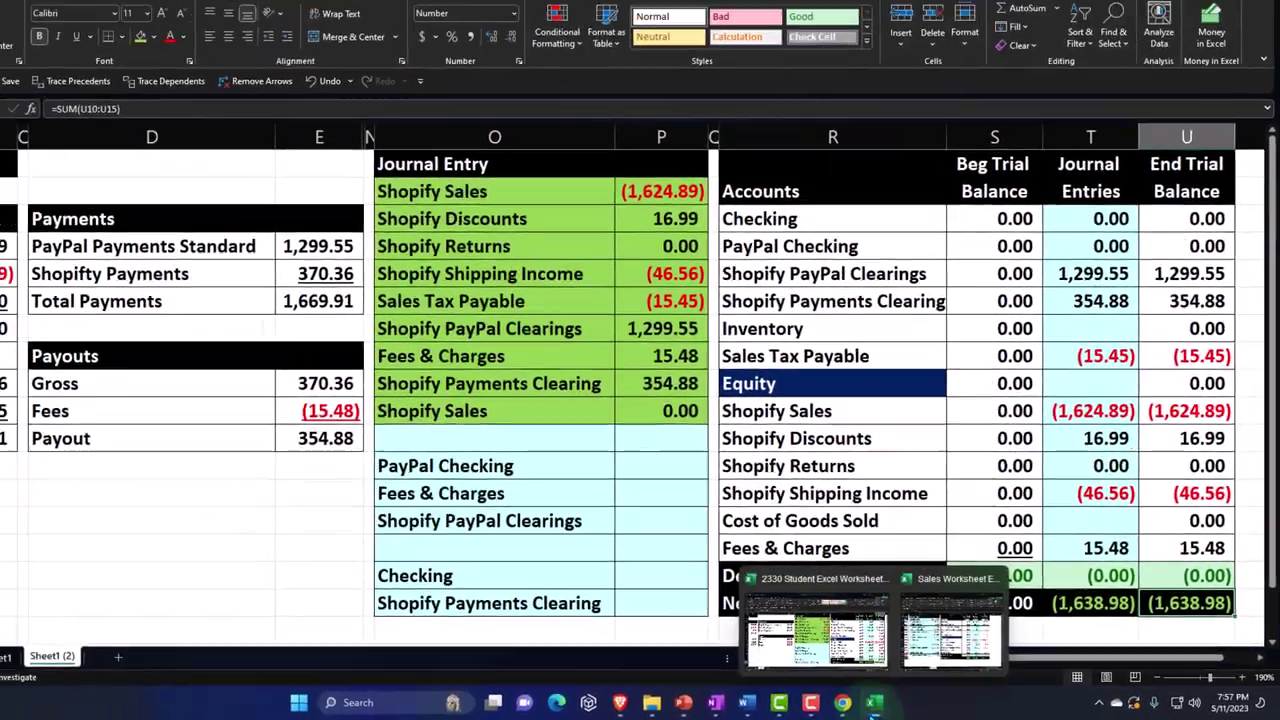
left_click(786, 700)
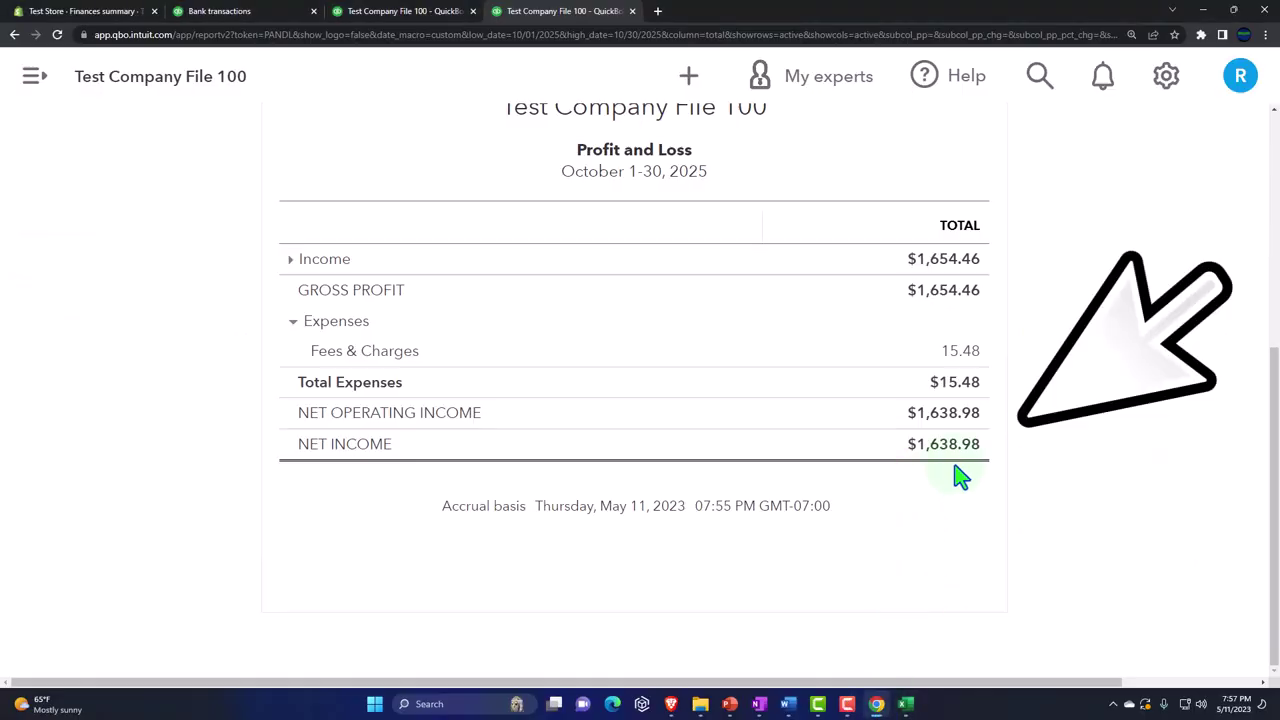
Step: Open the Balance Sheet and review the Checking balance of 1,300.00
left_click(428, 14)
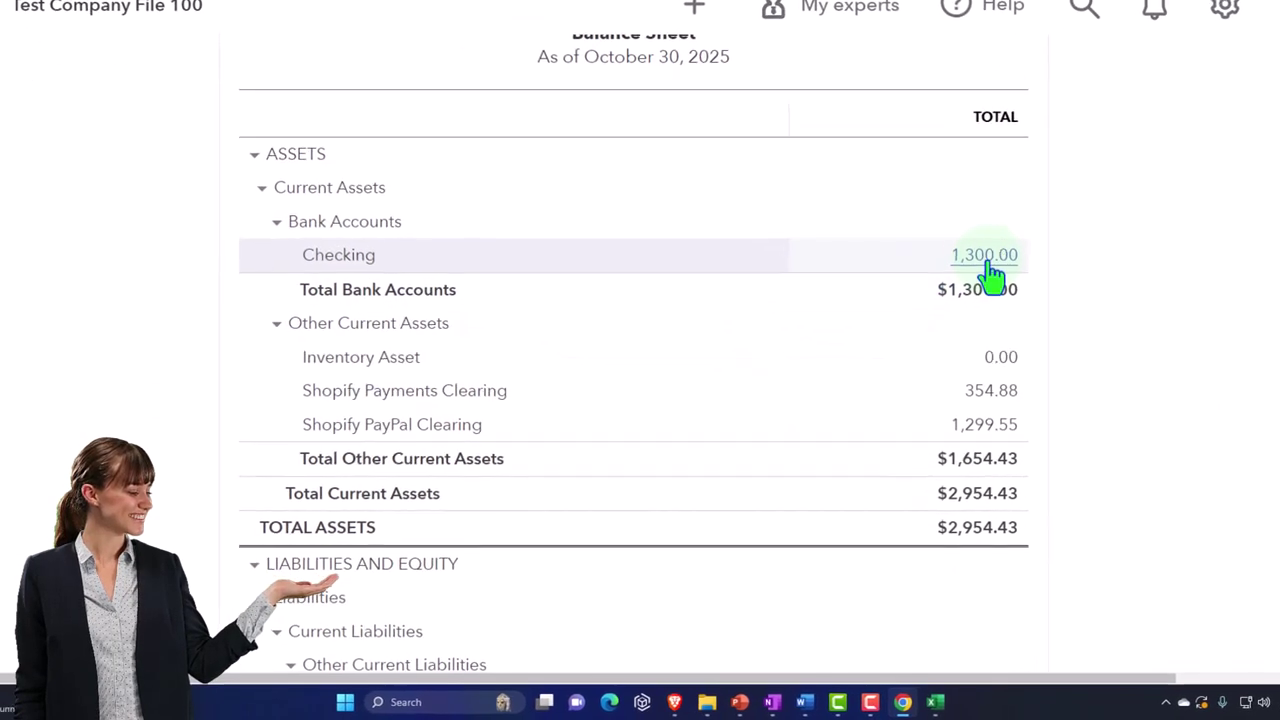
left_click(955, 303)
scroll(992, 272, "up", 2)
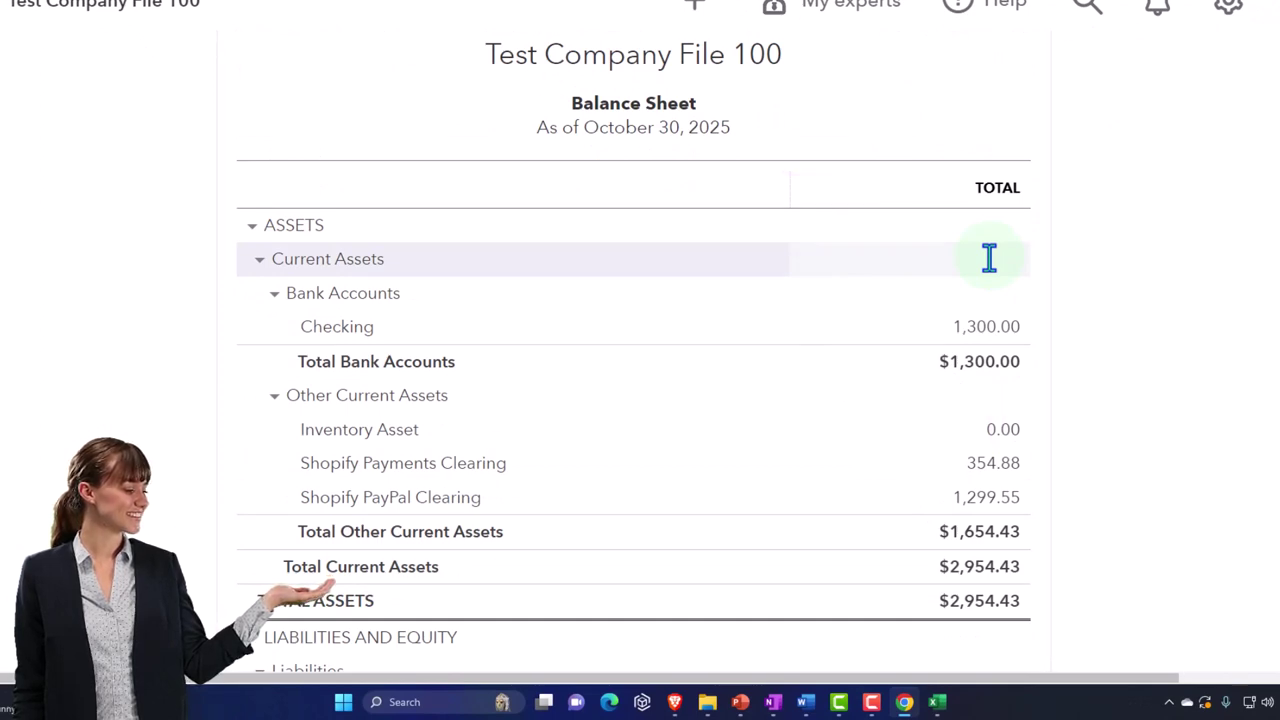
scroll(989, 258, "down", 2)
scroll(995, 268, "down", 3)
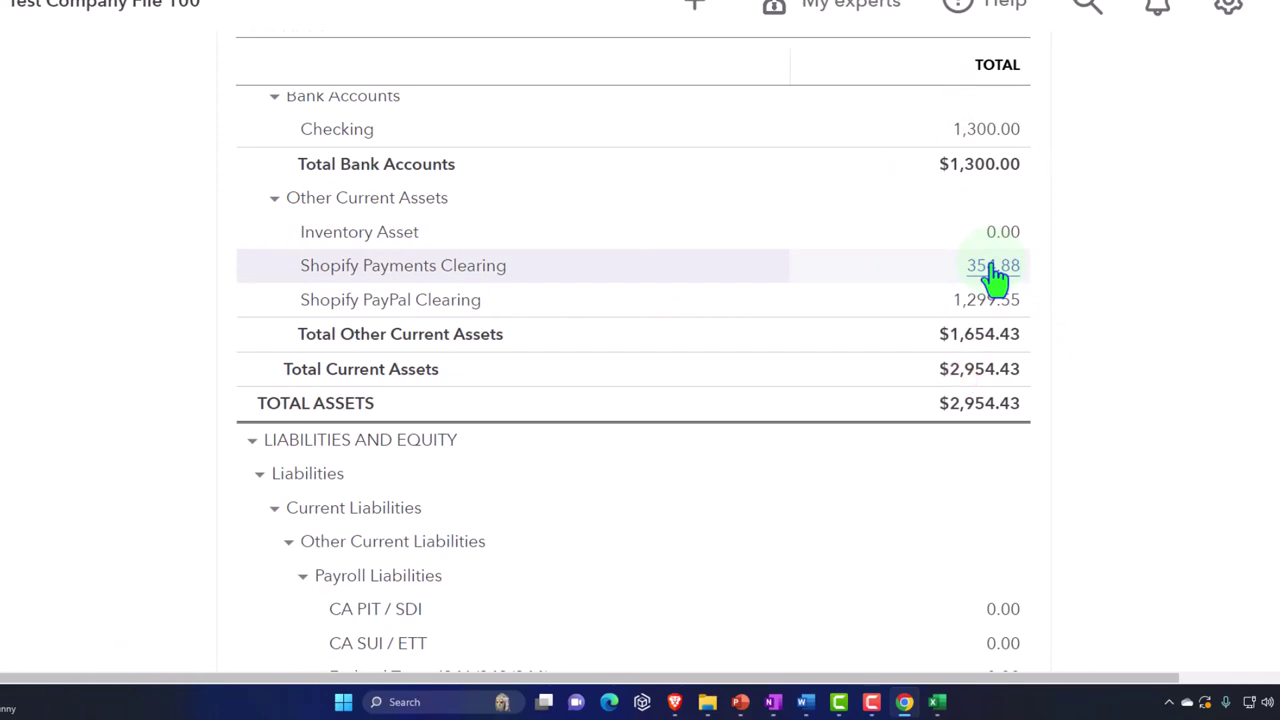
Step: Compare the Excel clearing account and Checking/PayPal Checking end balances against the Balance Sheet
mouse_move(942, 706)
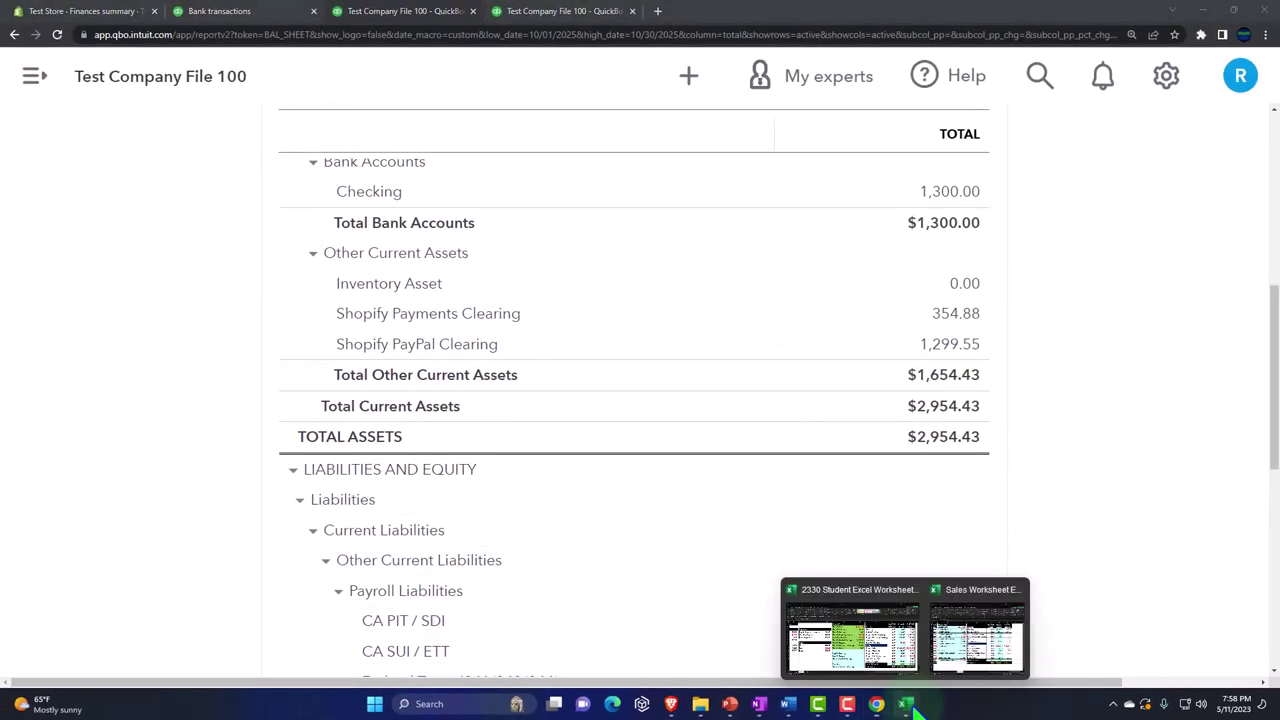
left_click(852, 632)
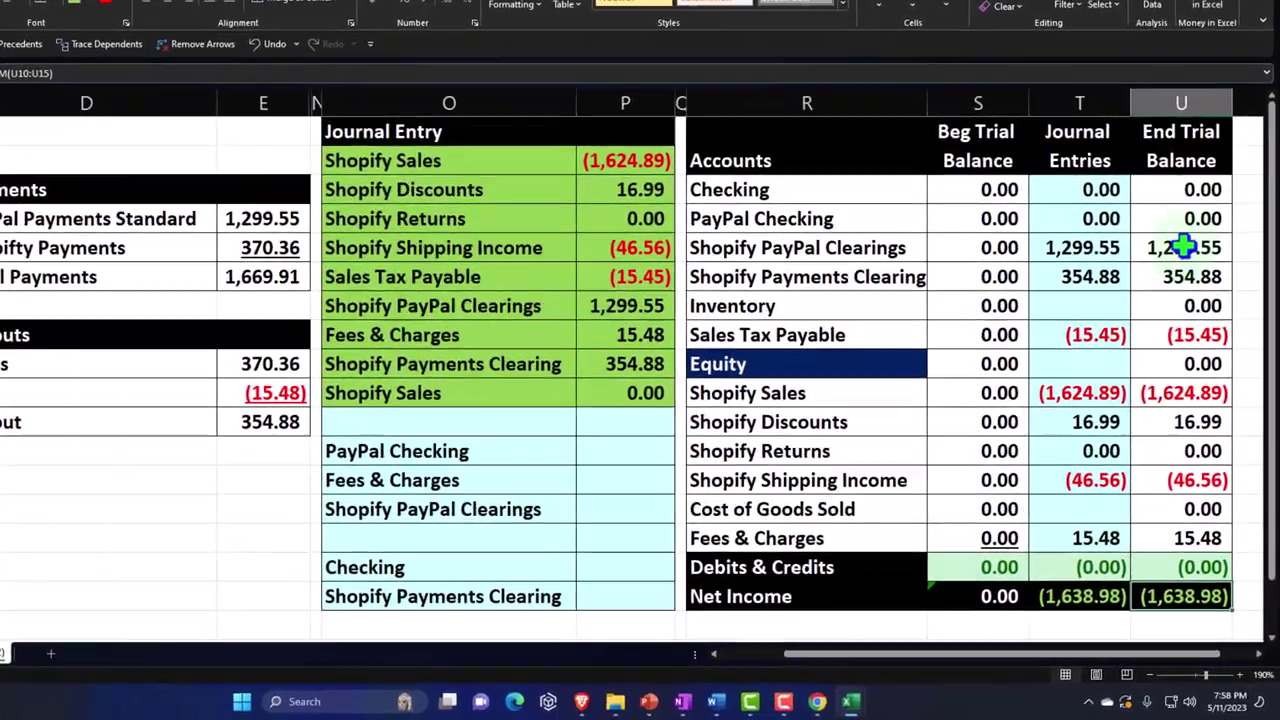
left_click_drag(1186, 306, 1186, 329)
left_click_drag(1170, 155, 1170, 174)
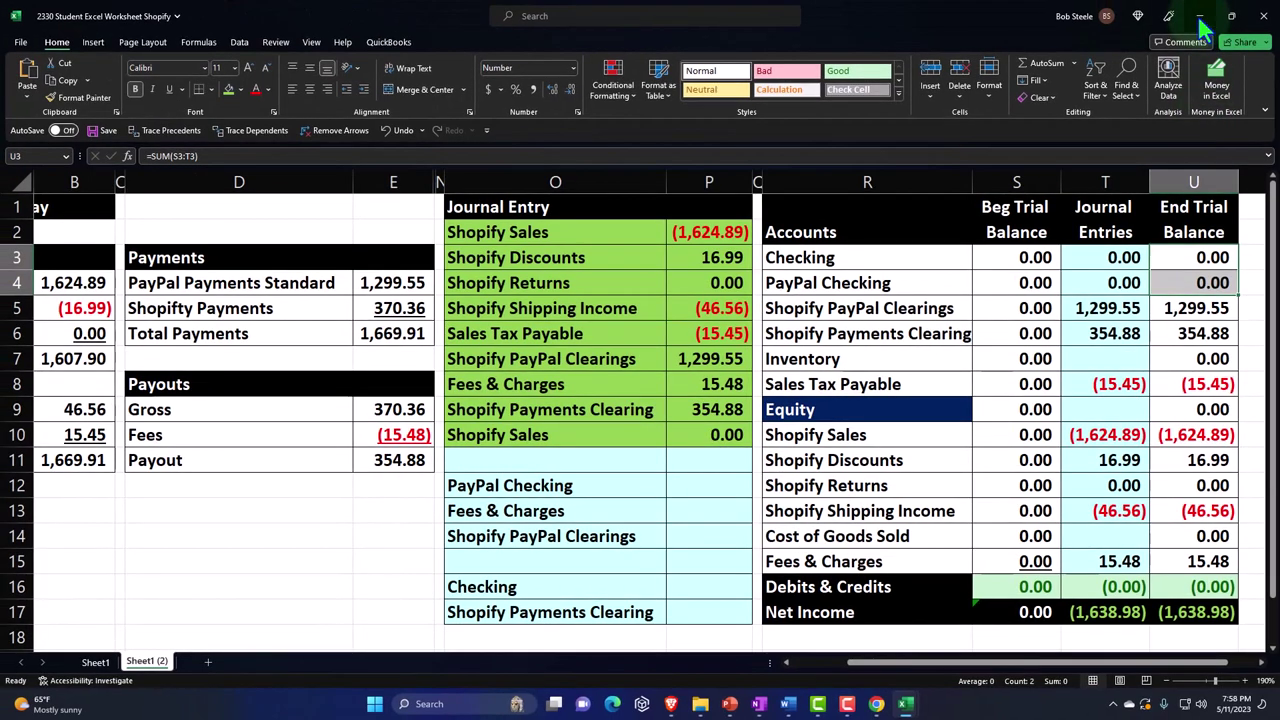
left_click(1200, 18)
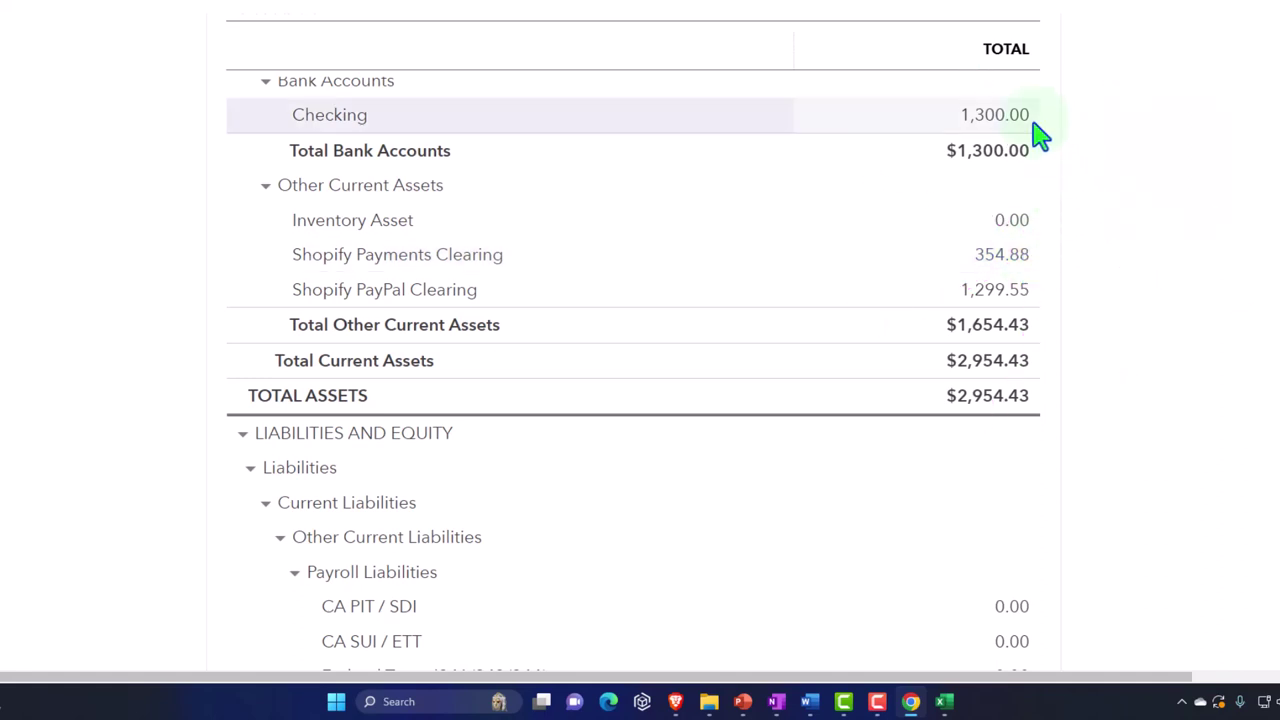
Step: Review the Balance Sheet's remaining assets and liabilities, then go to the Banking page
scroll(1040, 135, "down", 3)
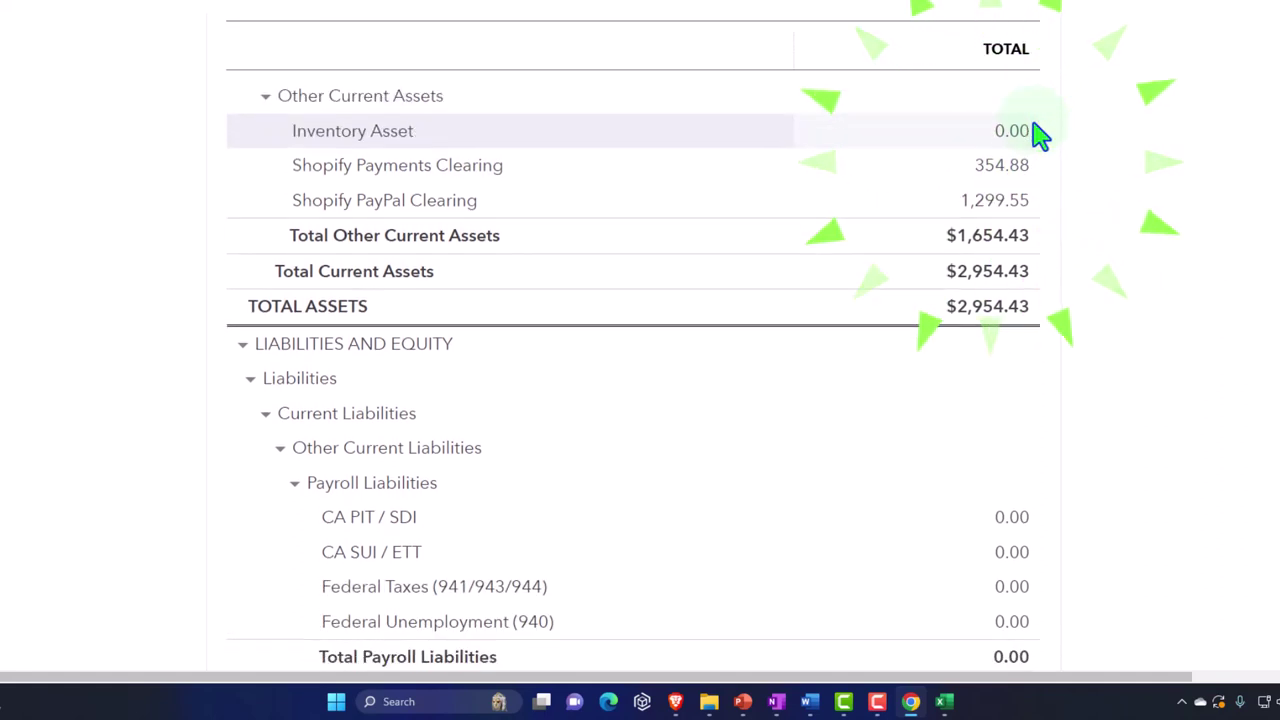
scroll(1040, 135, "down", 3)
scroll(1040, 135, "down", 3)
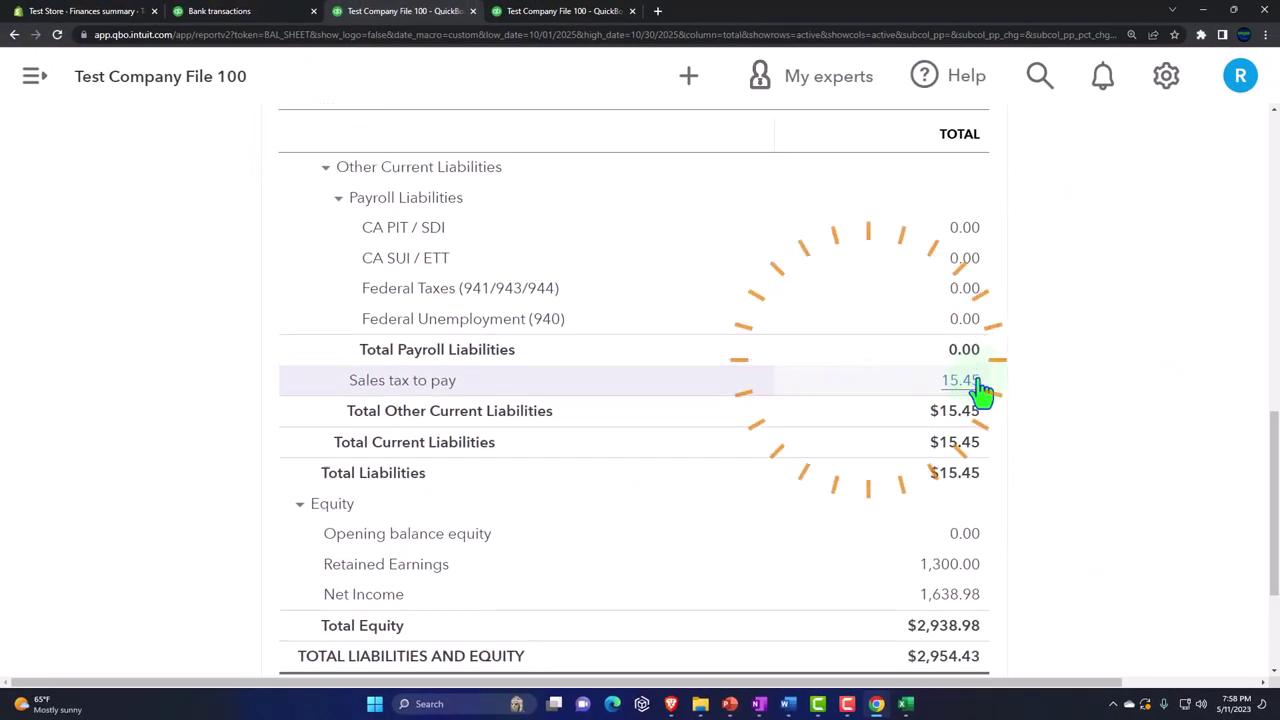
scroll(983, 392, "up", 5)
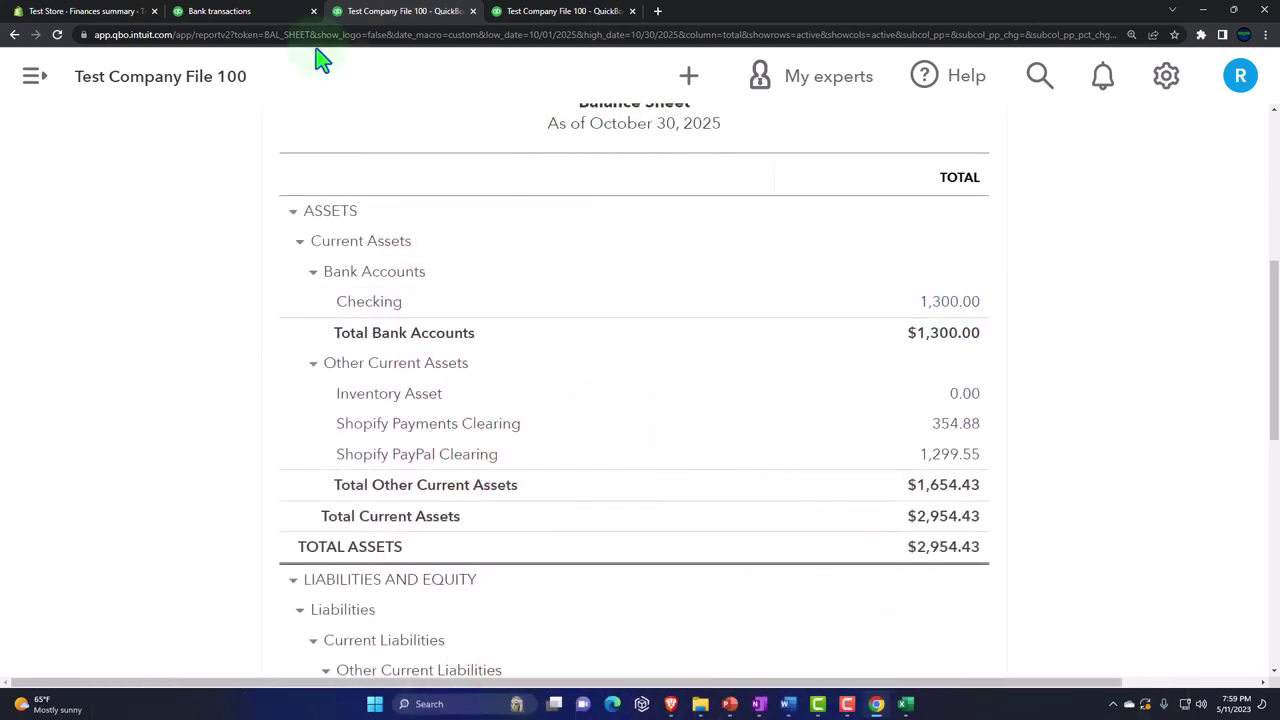
left_click(252, 14)
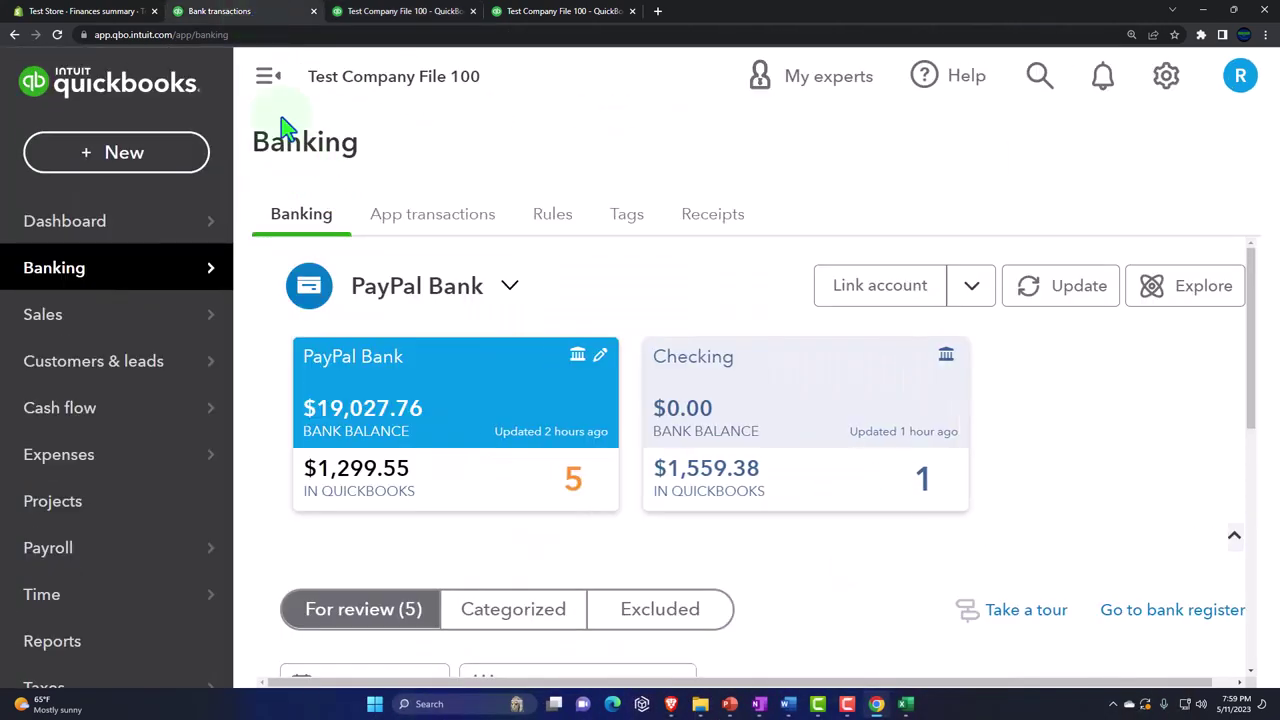
Step: Show Checking's single 10/25/2025 Shopify Pay deposit of $354.88, zoomed out to fit
left_click(267, 78)
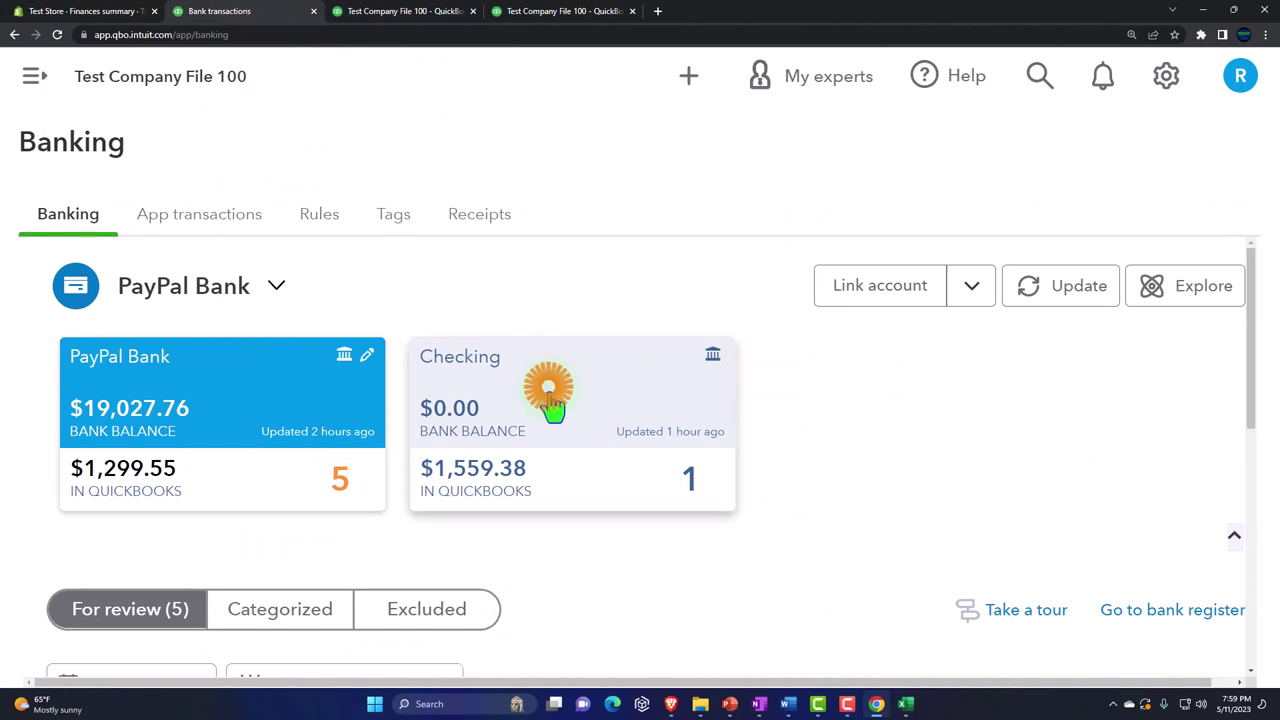
left_click(549, 395)
scroll(549, 395, "down", 2)
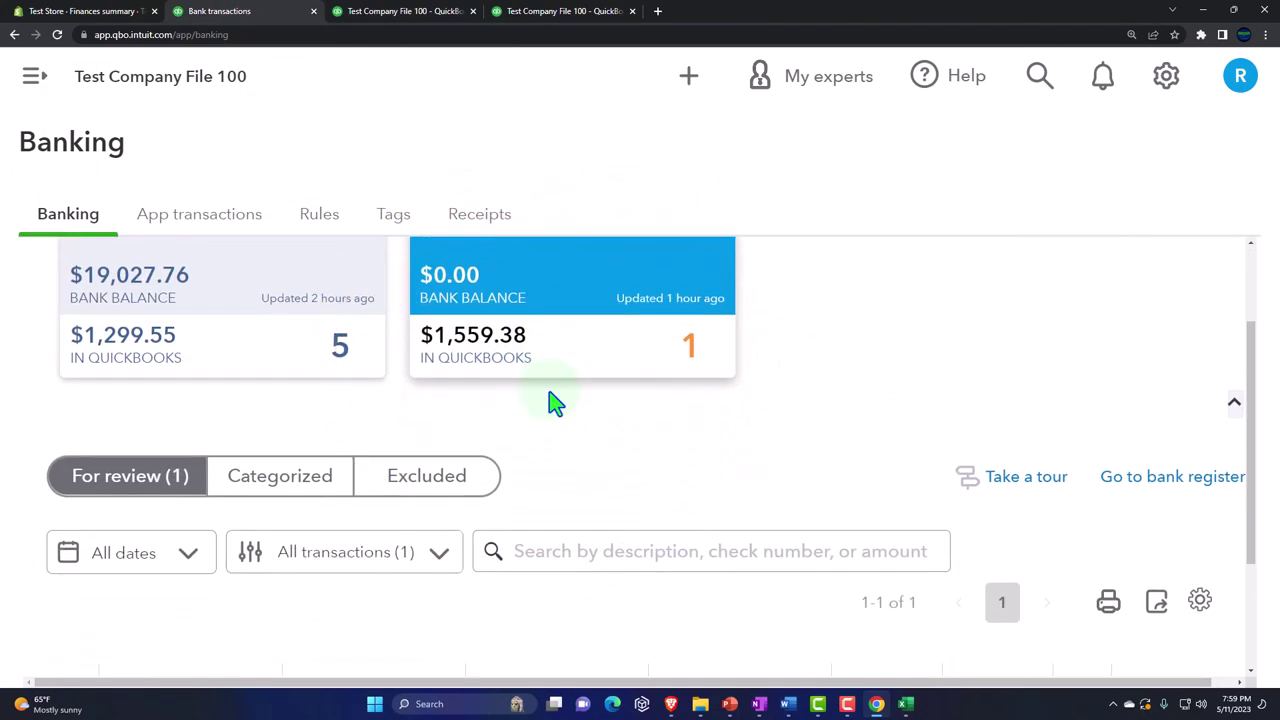
key("ctrl+minus")
key("ctrl+minus")
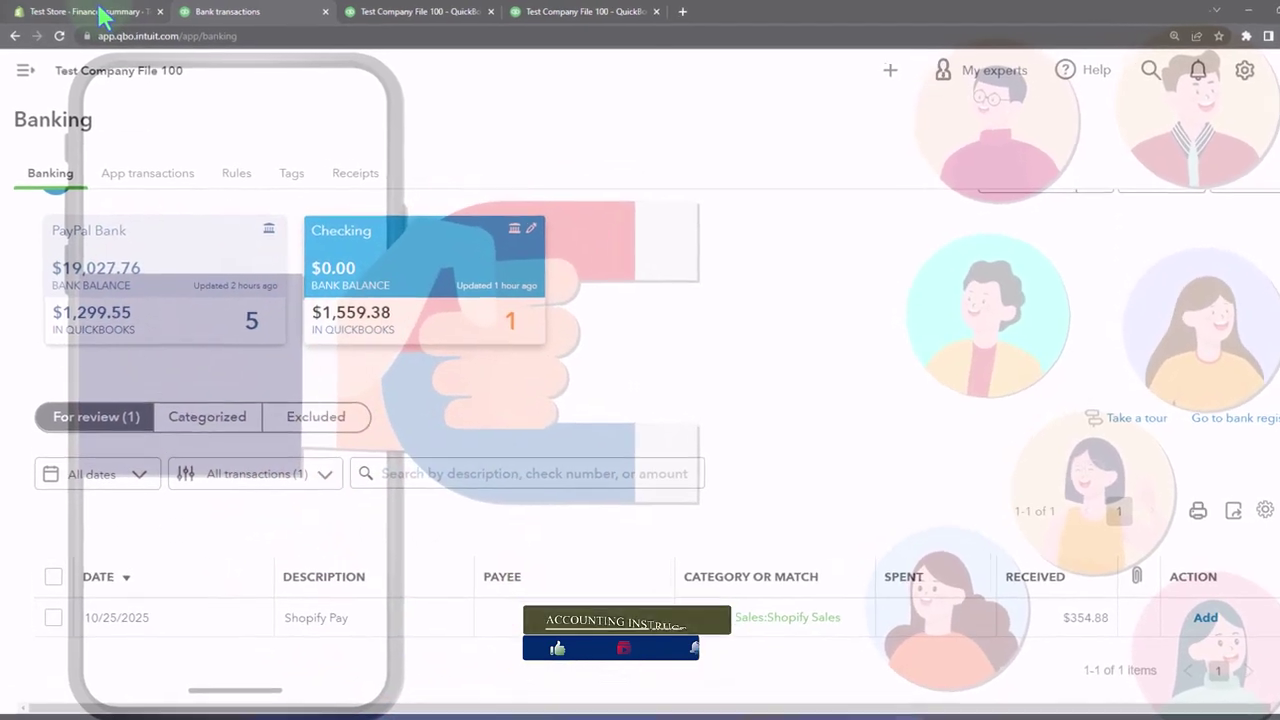
left_click(105, 12)
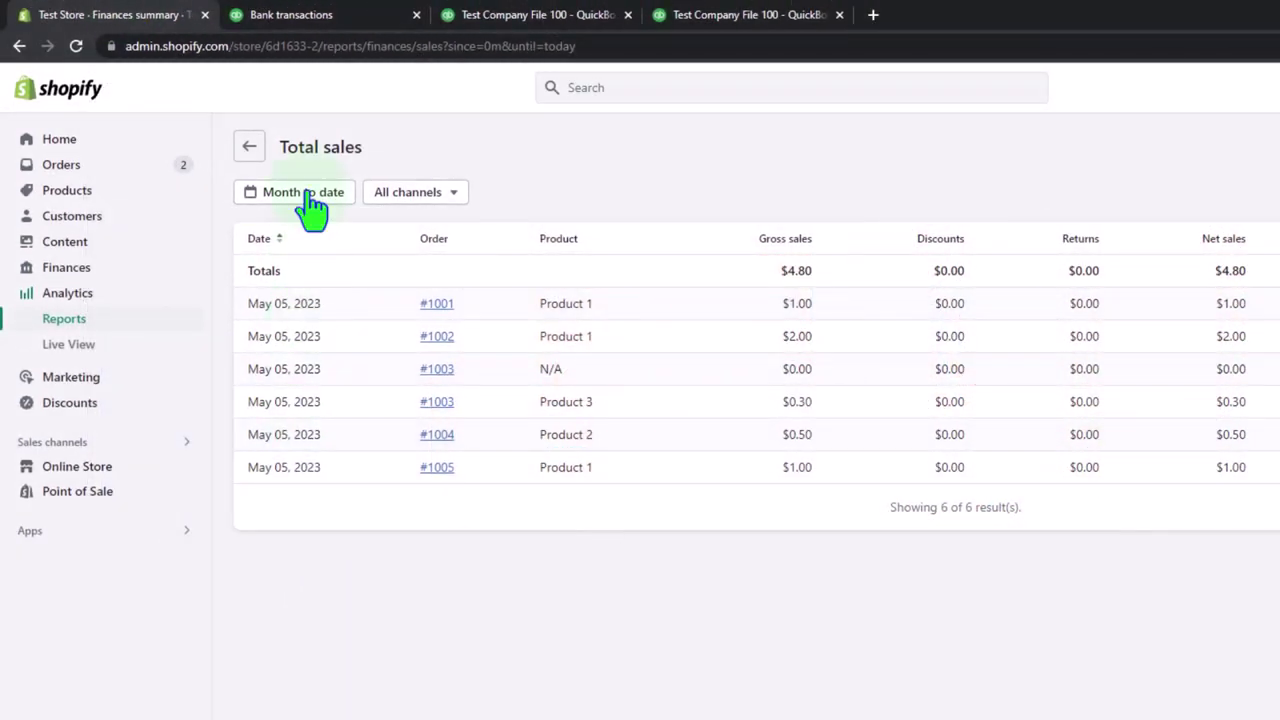
left_click(320, 14)
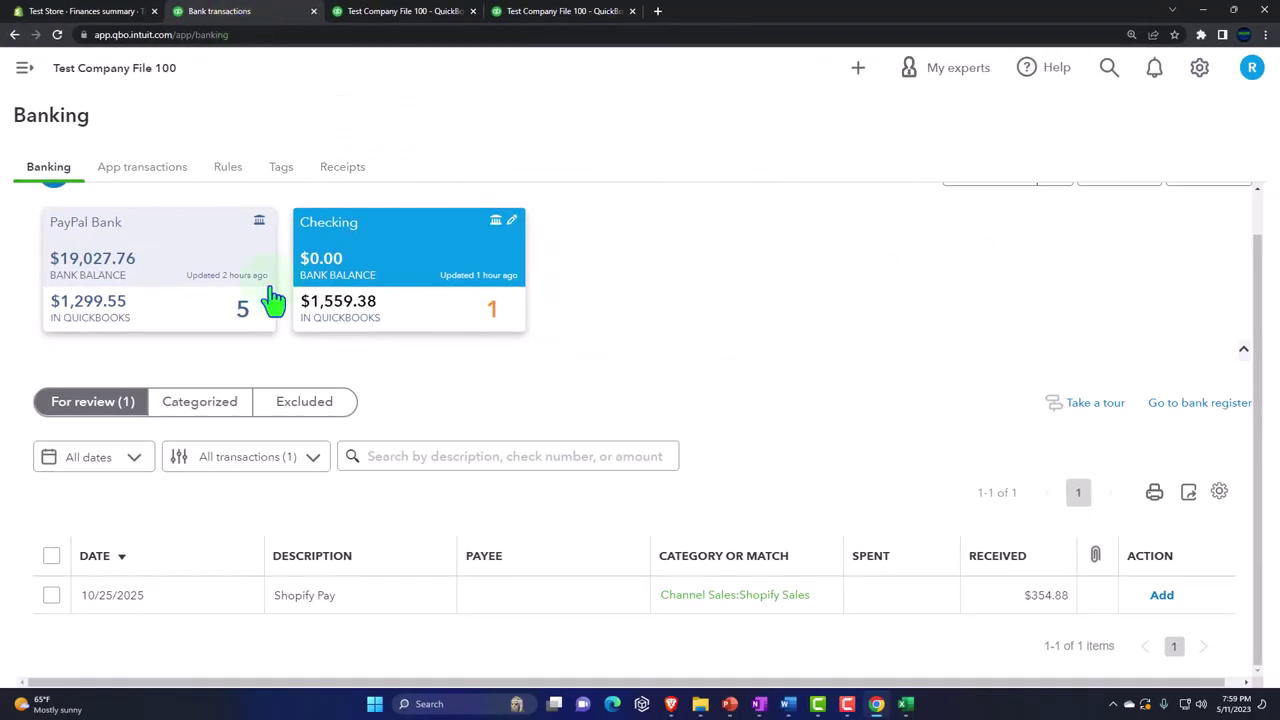
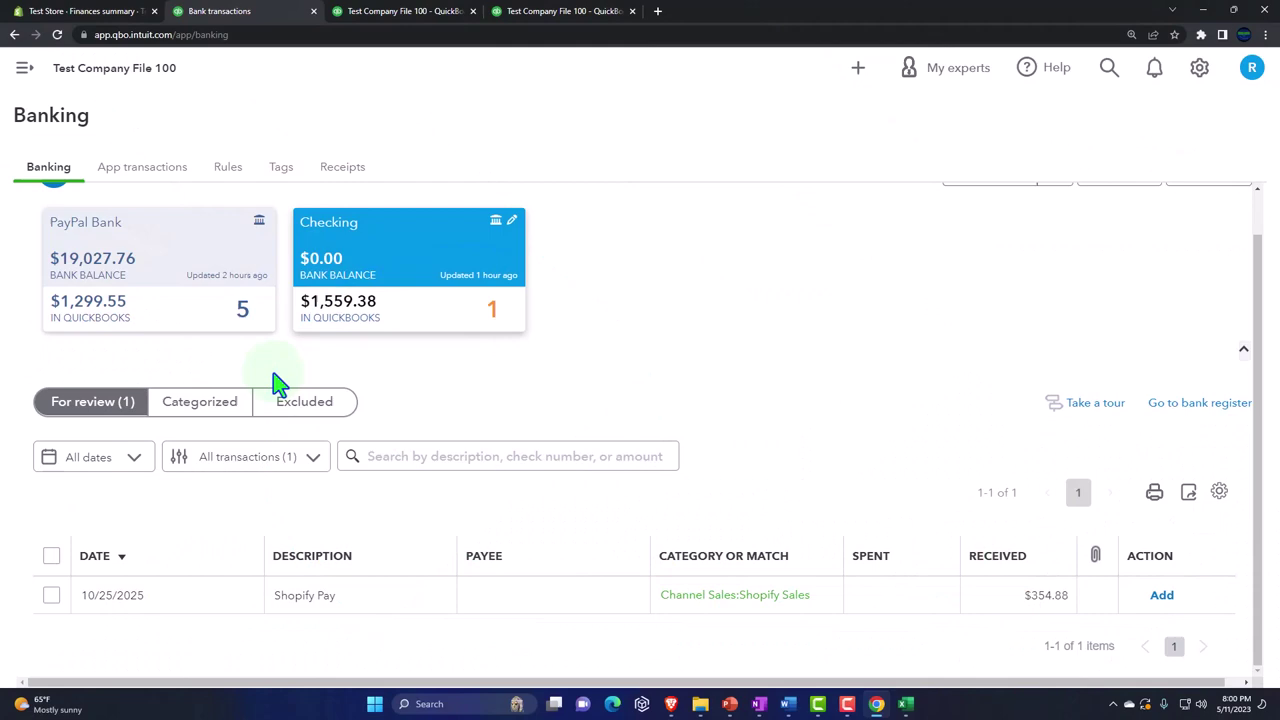
Step: Drill into the $354.88 Shopify Payments Clearing balance to see Journal Entry 10 dated 10/15/2025
left_click(1047, 594)
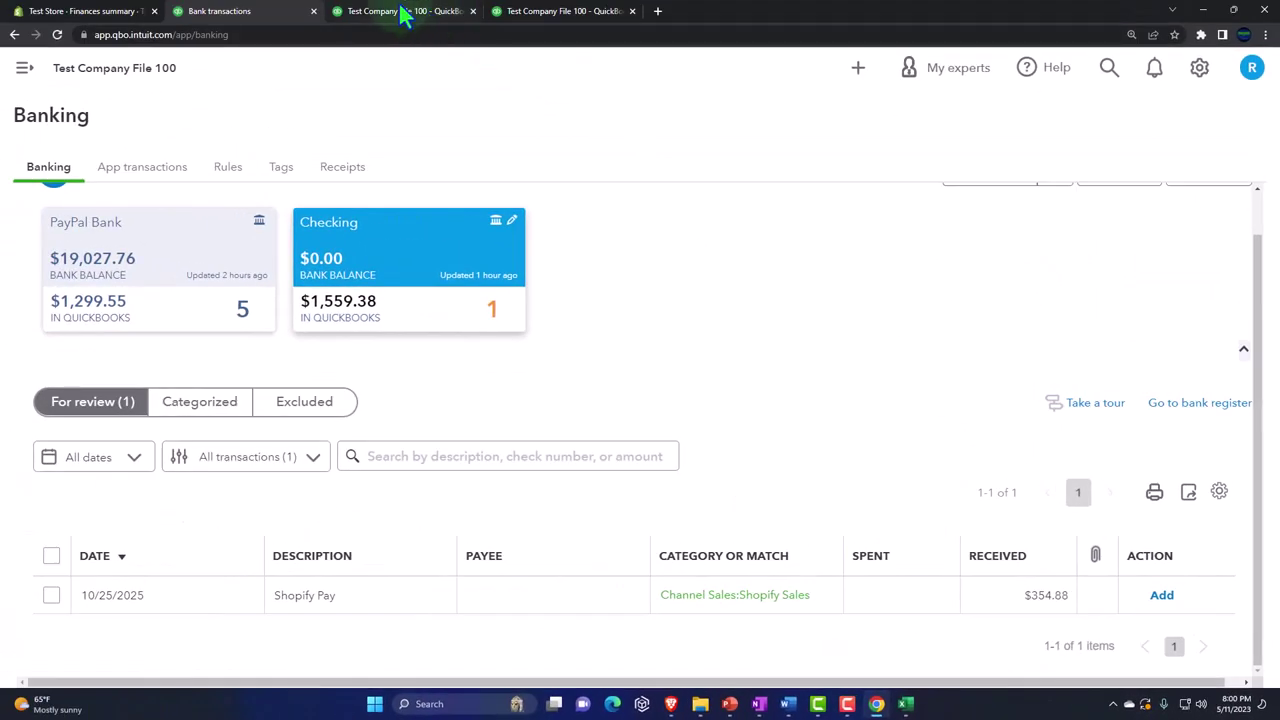
left_click(405, 14)
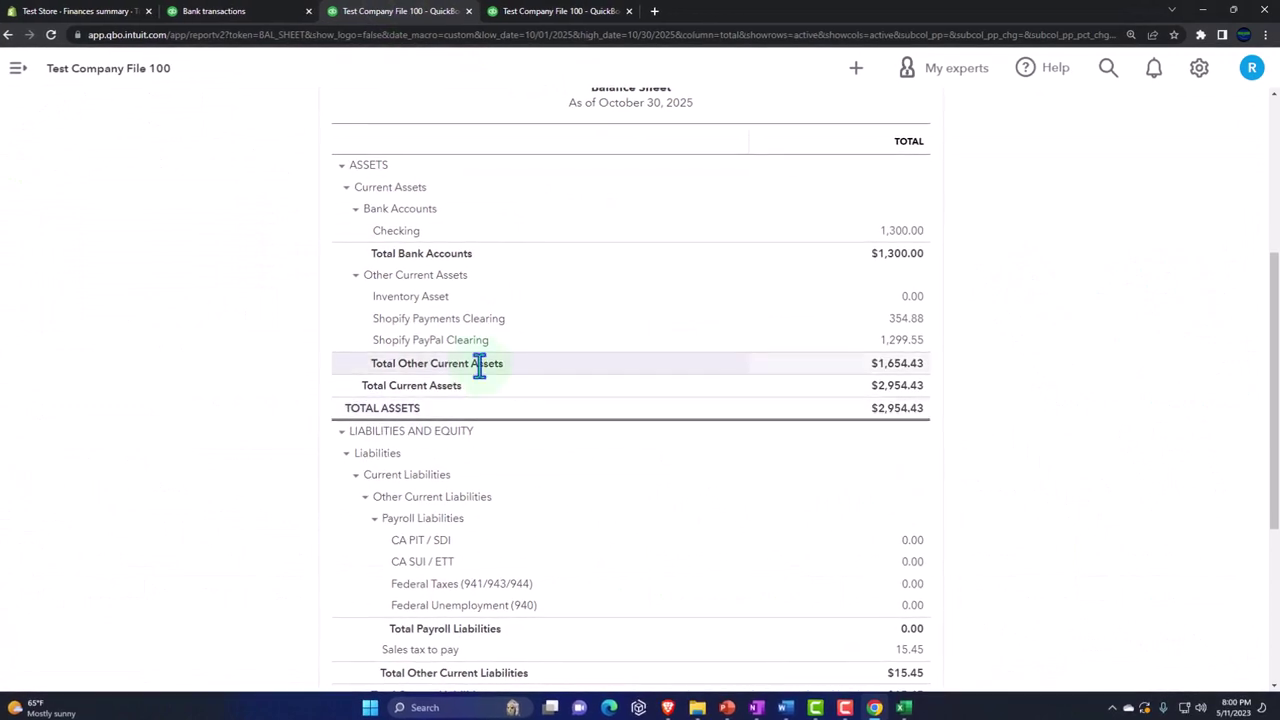
left_click(906, 322)
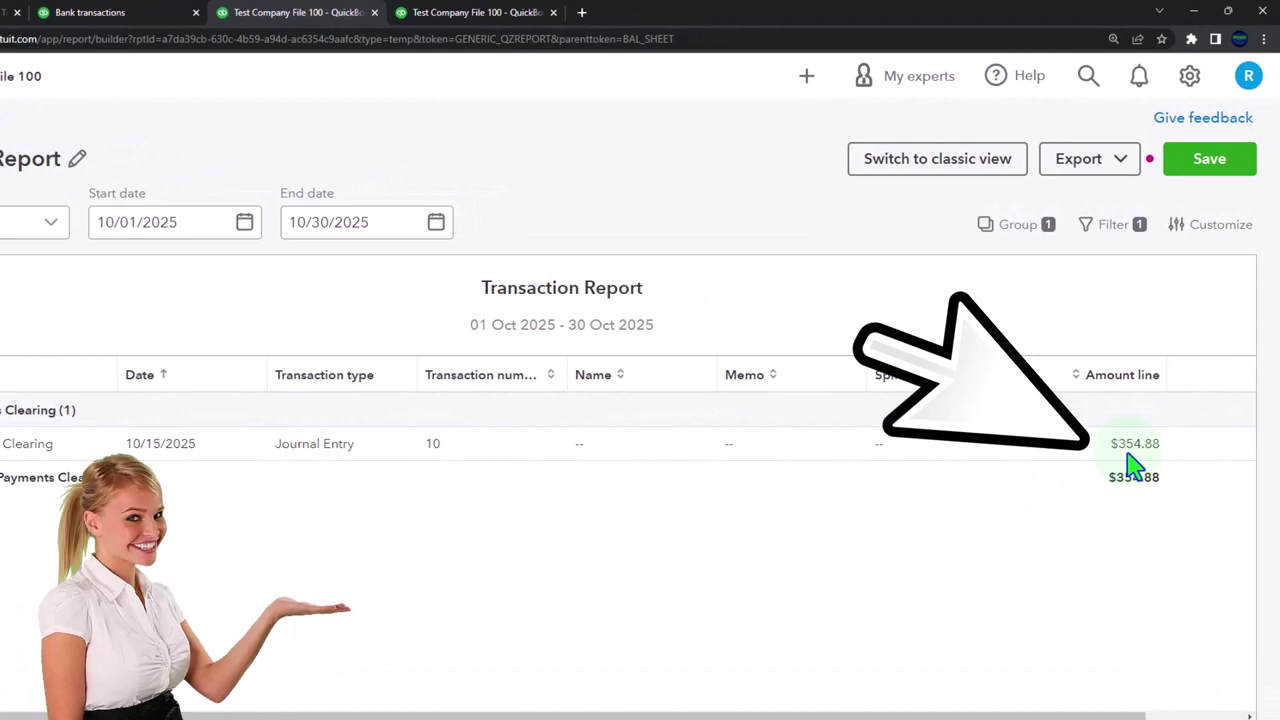
left_click(1135, 455)
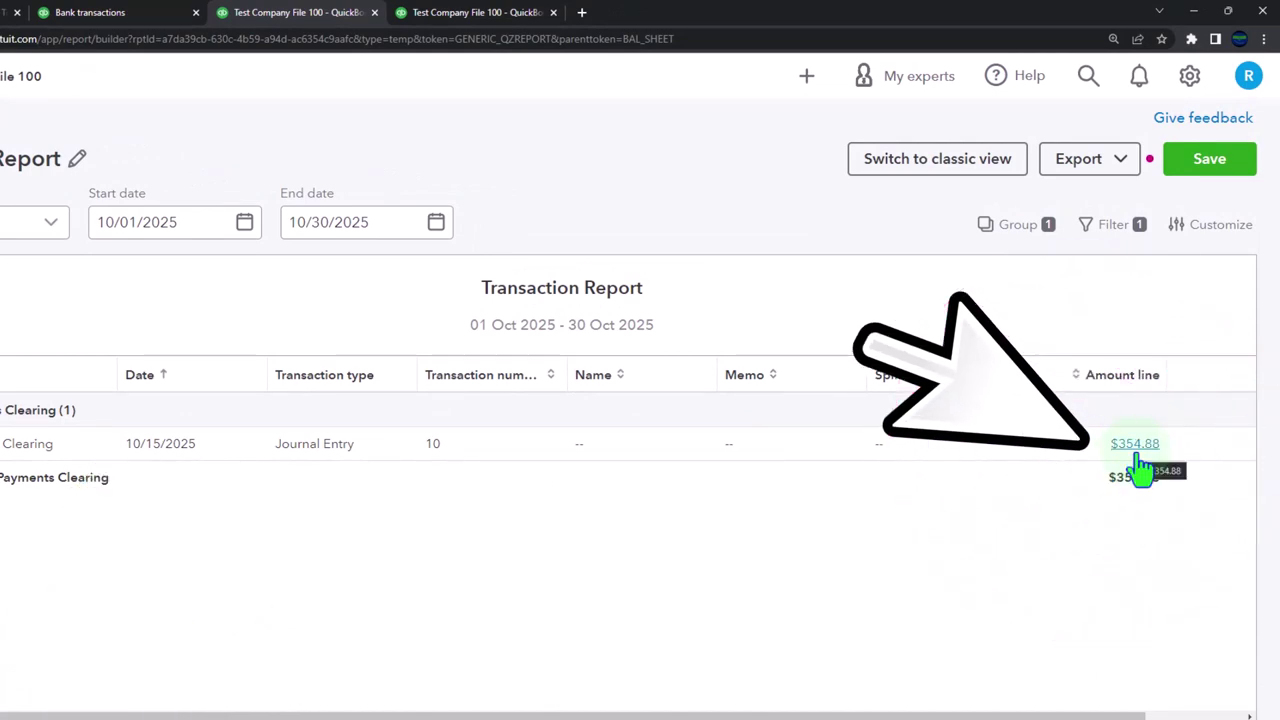
key("ctrl+minus")
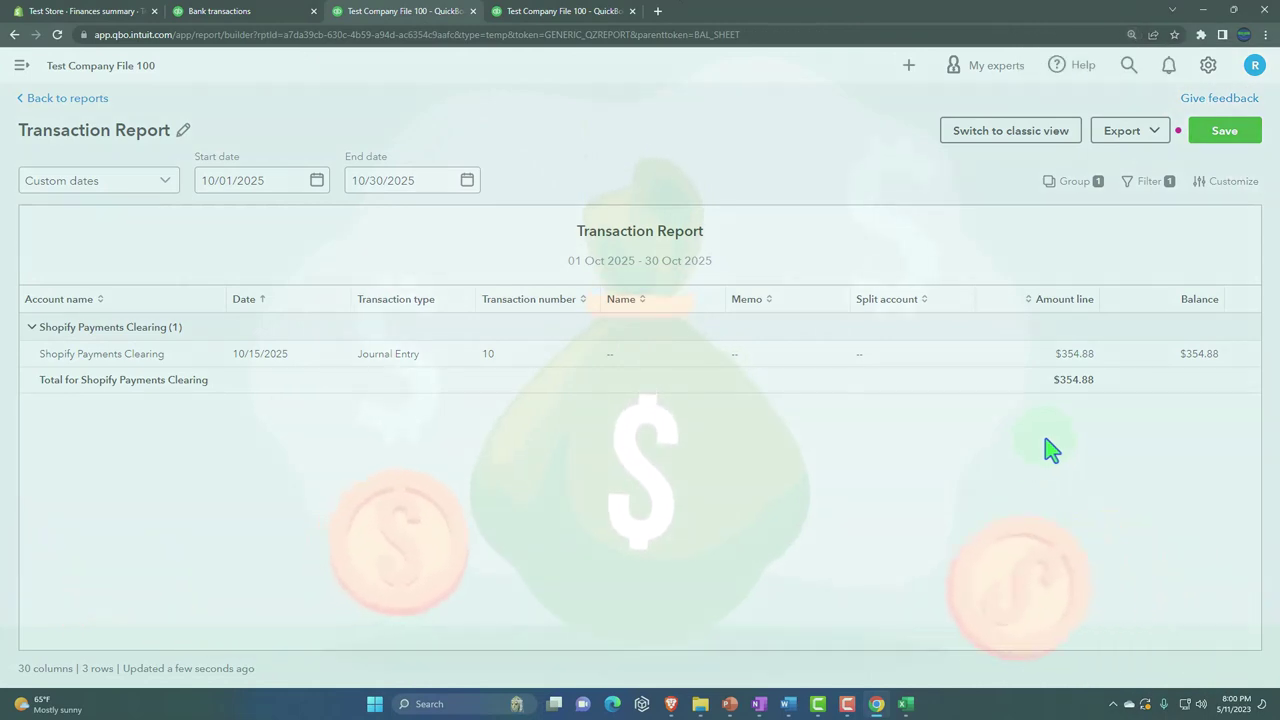
Step: Return to Banking and expand the $354.88 Shopify Pay deposit for review
left_click(1145, 360)
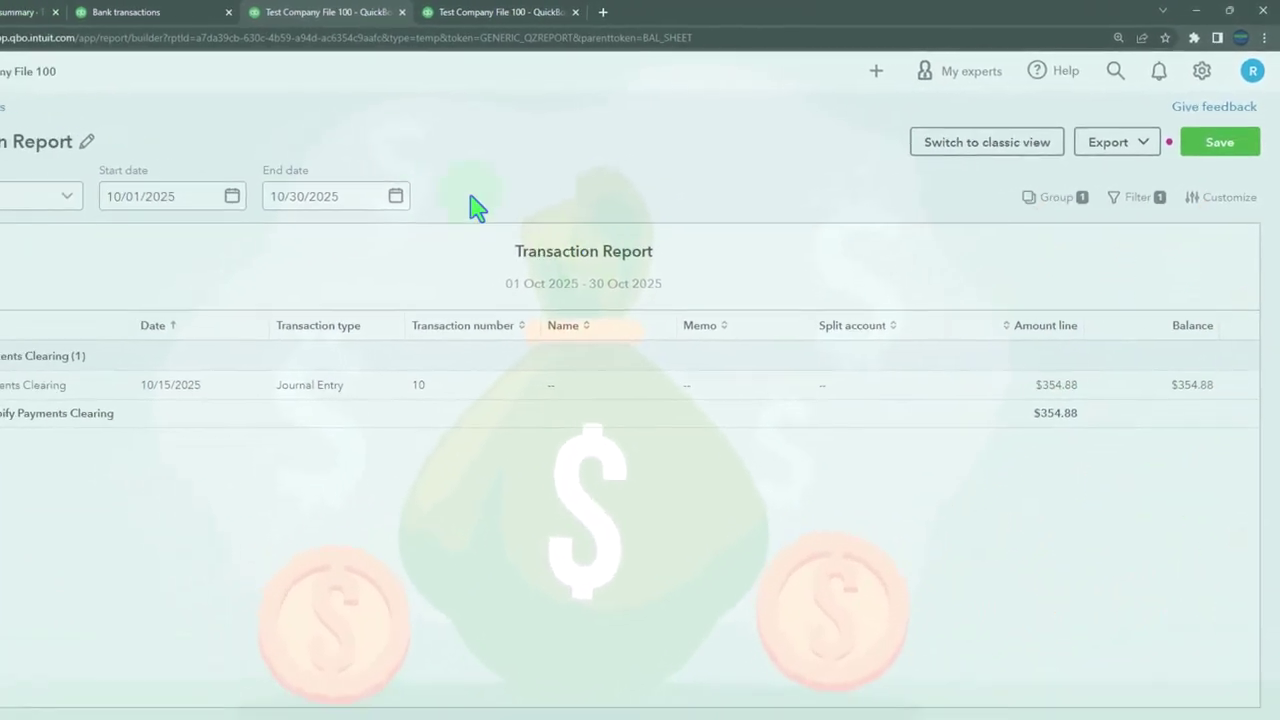
left_click(112, 13)
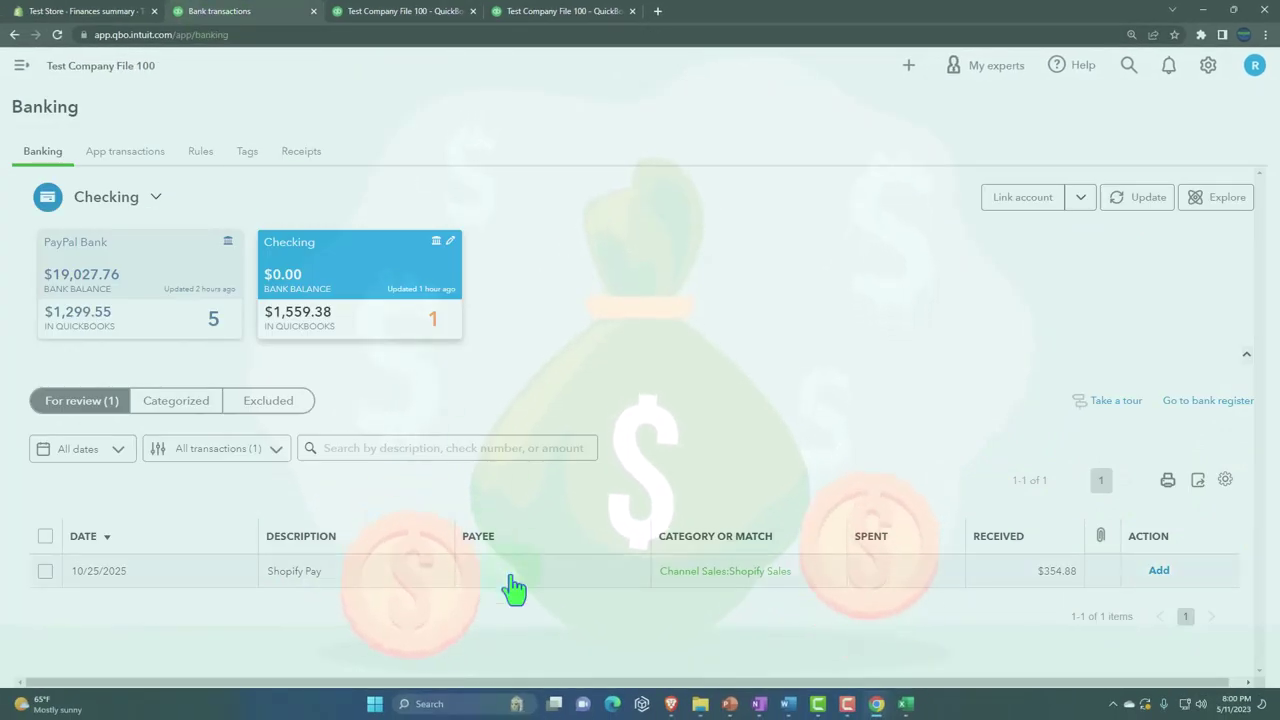
left_click(510, 588)
Step: Change the $354.88 Shopify Pay deposit's category from Channel Sales:Shopify Sales to Shopify Payments Clearing
scroll(512, 588, "down", 5)
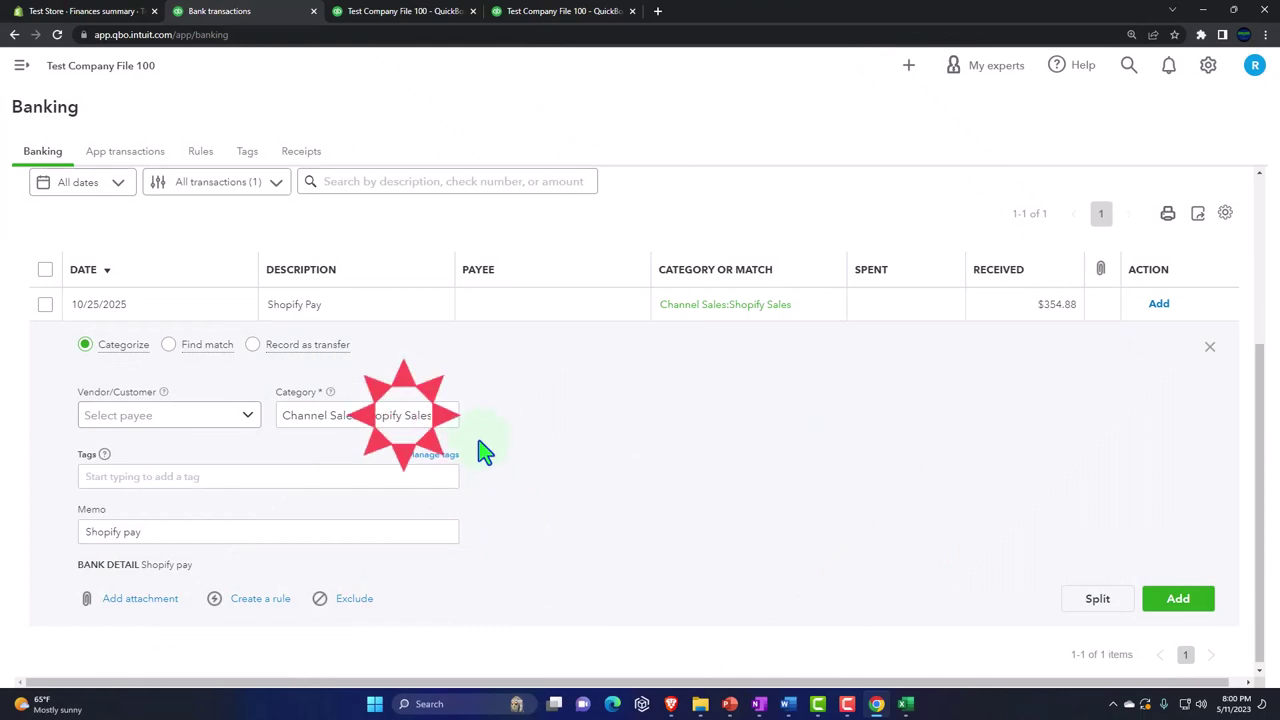
left_click(448, 415)
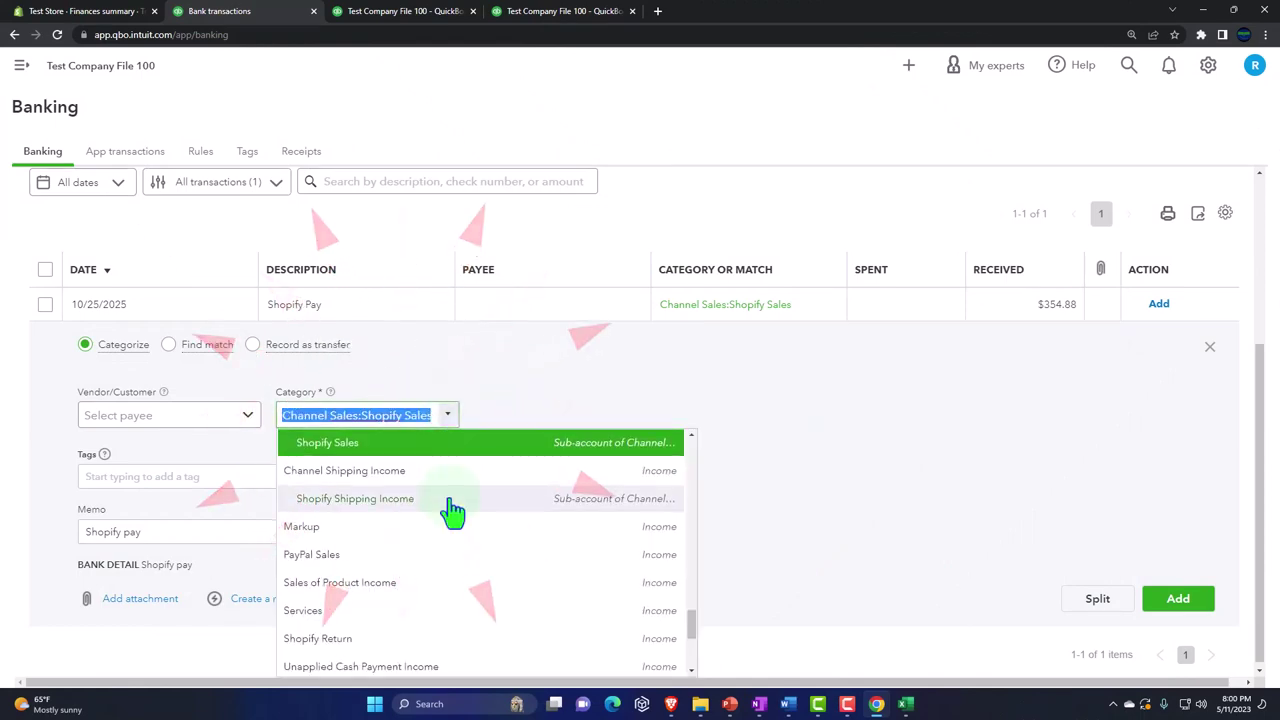
scroll(453, 505, "up", 1)
type("sho")
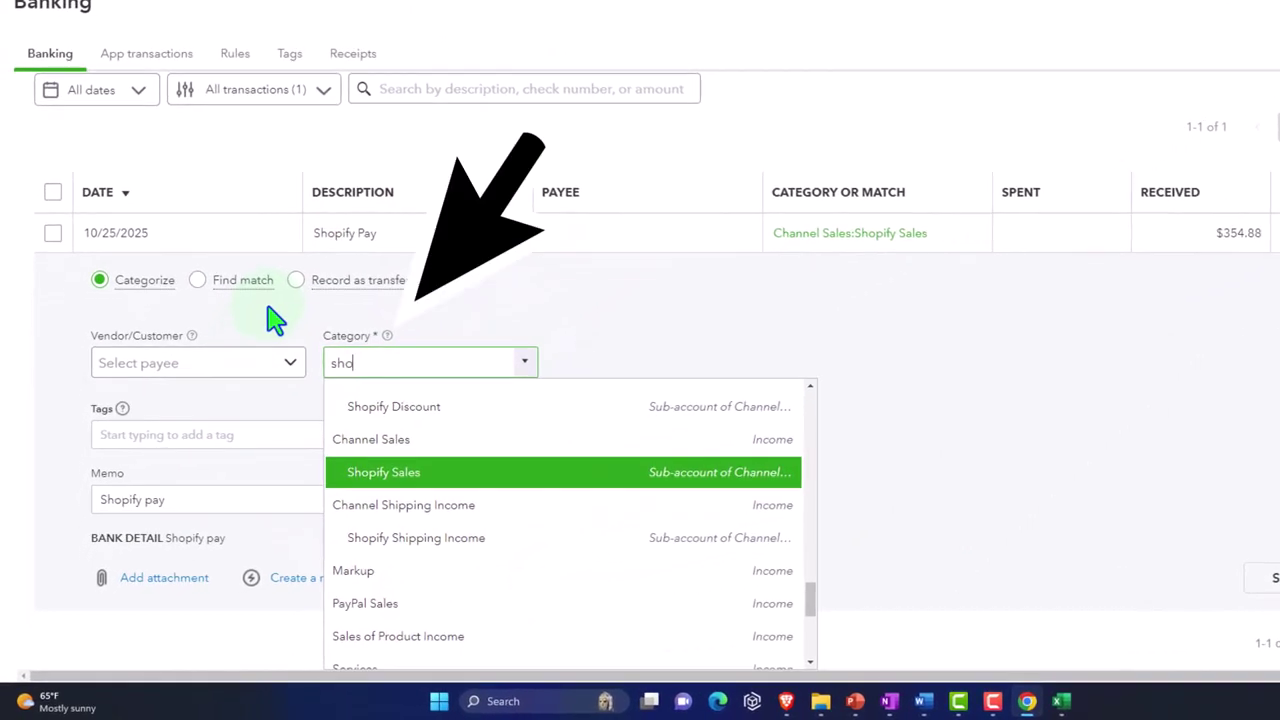
type("p")
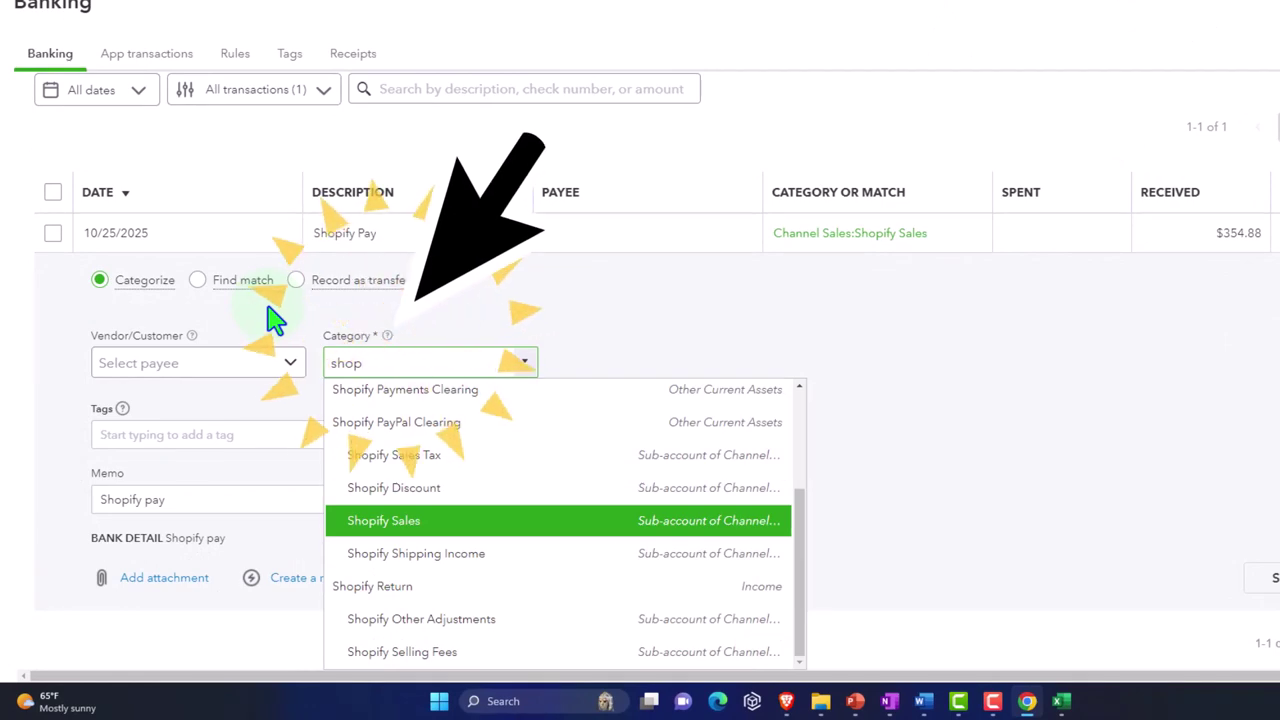
type("i")
key("Up")
key("Up")
key("Up")
key("Up")
key("Up")
key("Up")
key("Up")
key("Up")
key("Up")
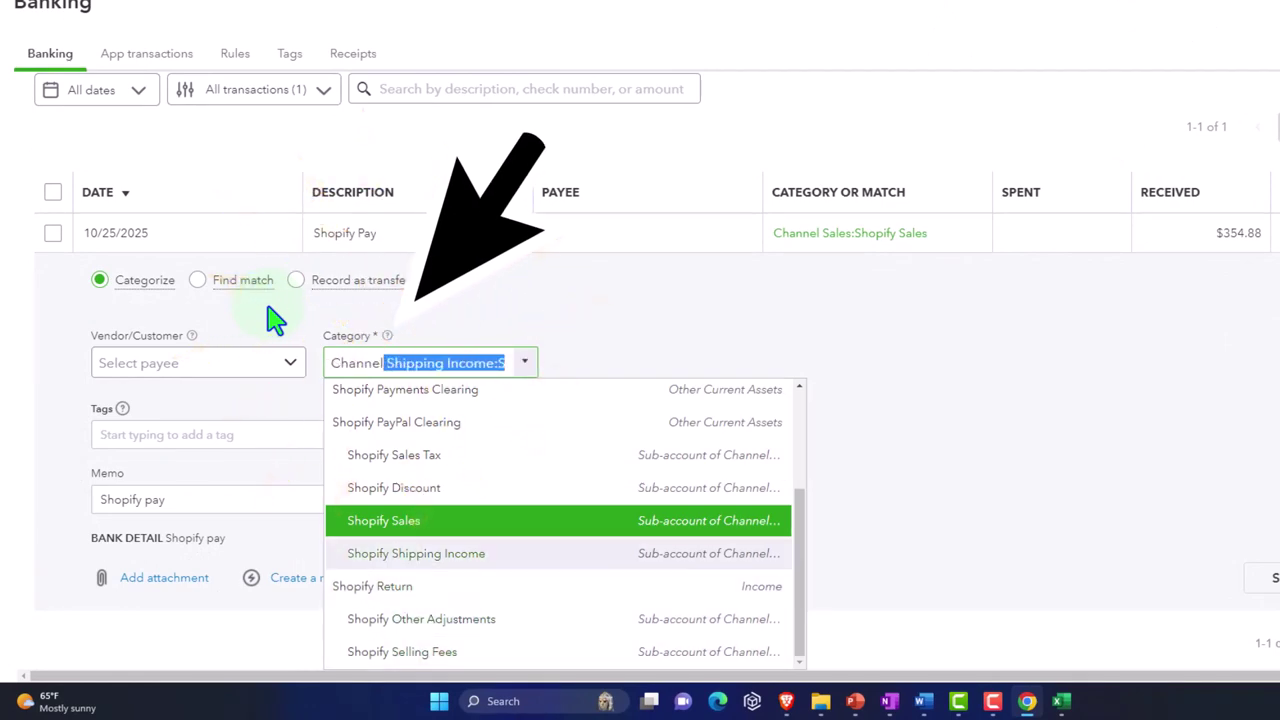
key("Return")
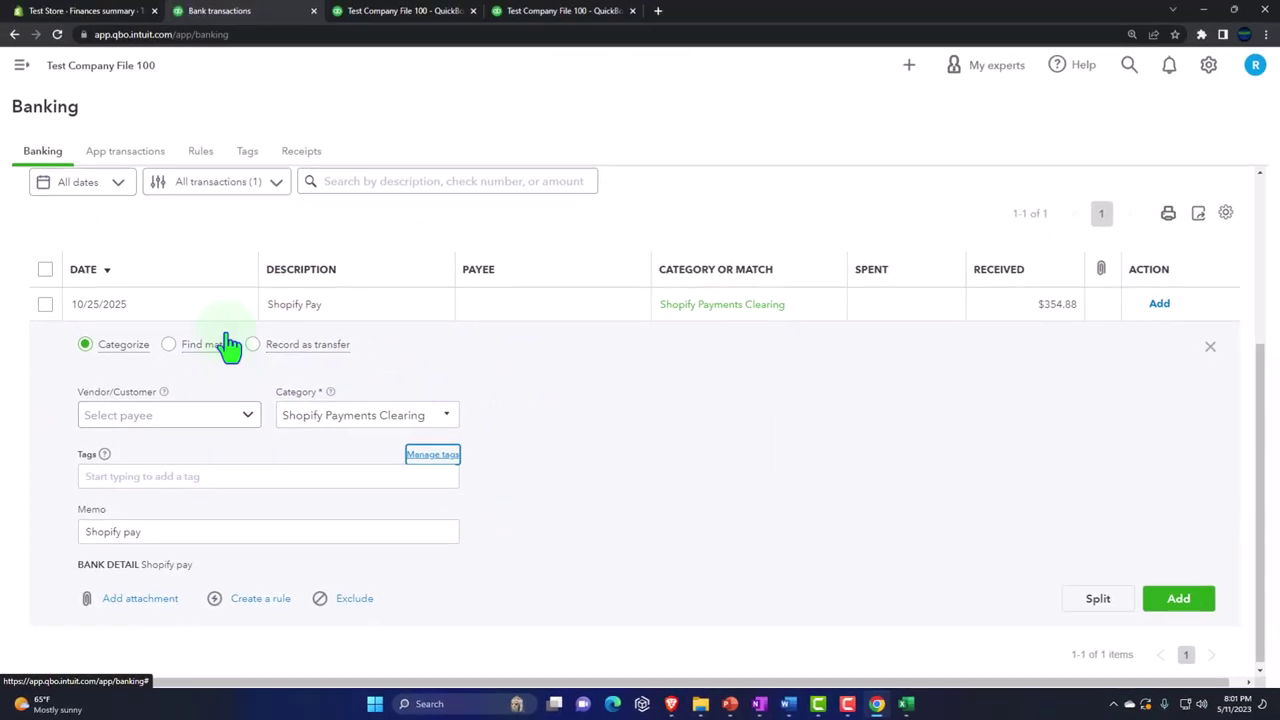
Step: Glance at the Transaction Report, then go back to the Banking page
left_click(386, 11)
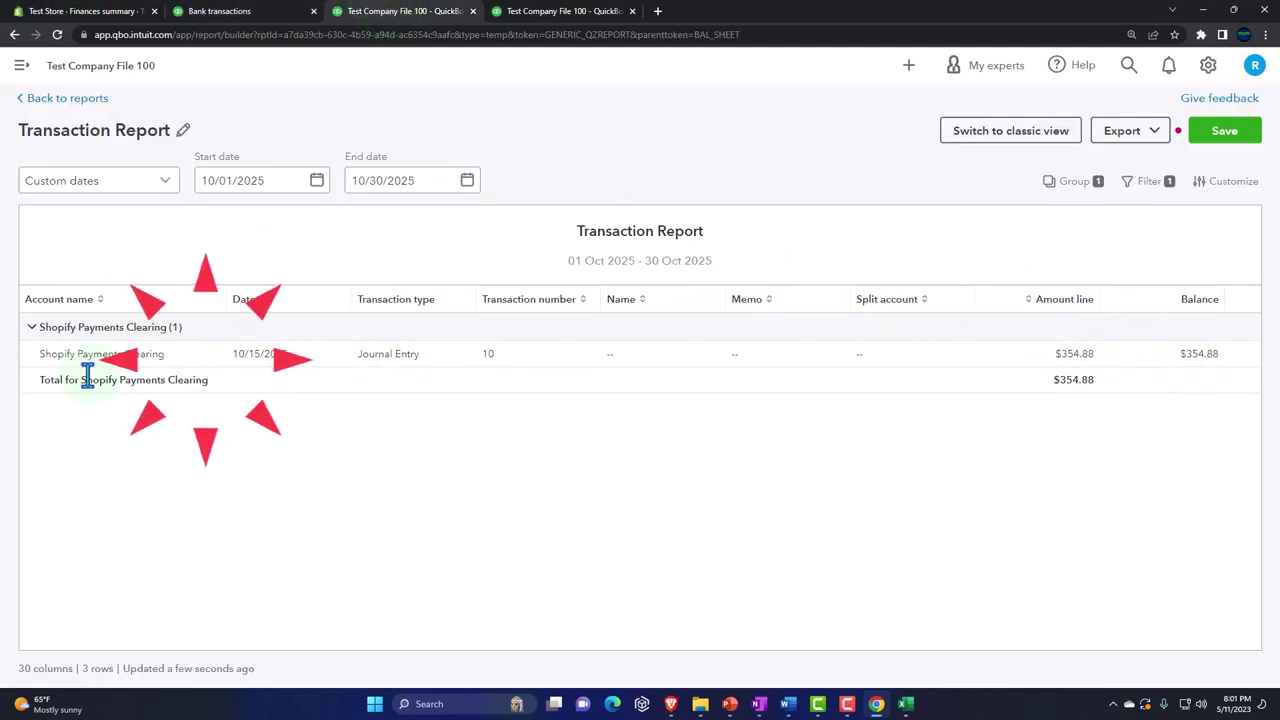
left_click(210, 12)
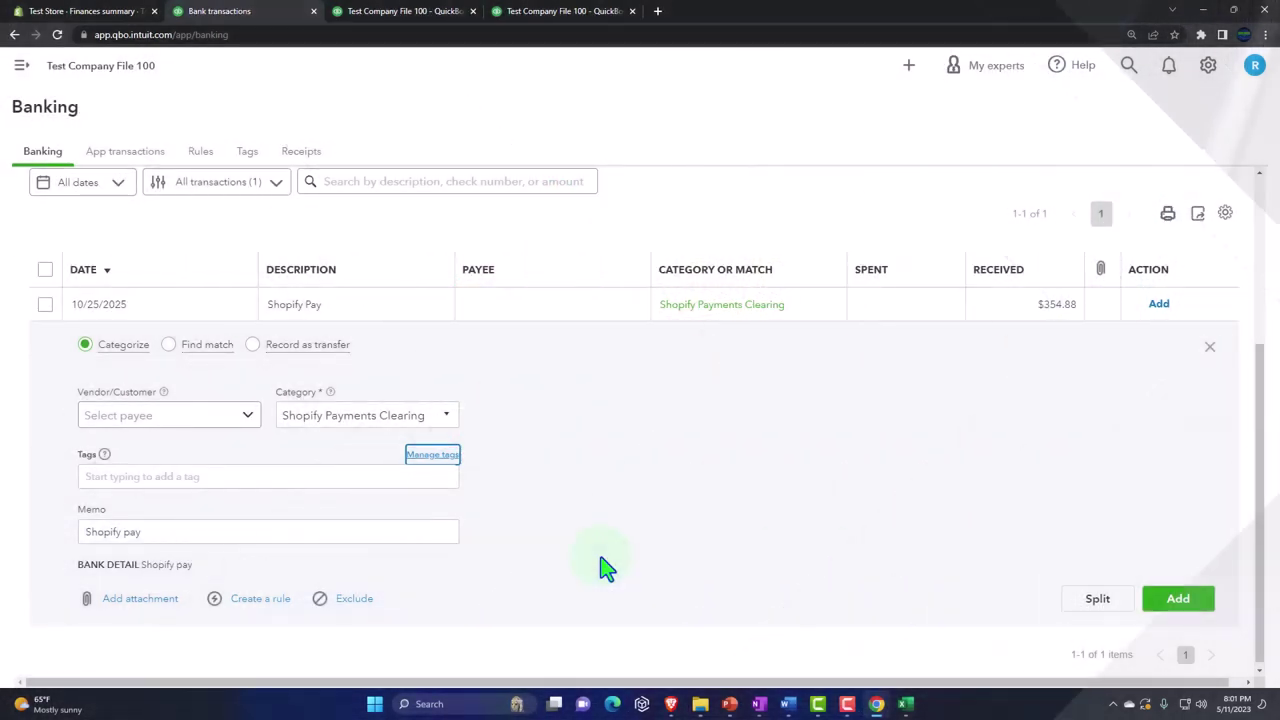
left_click(1014, 309)
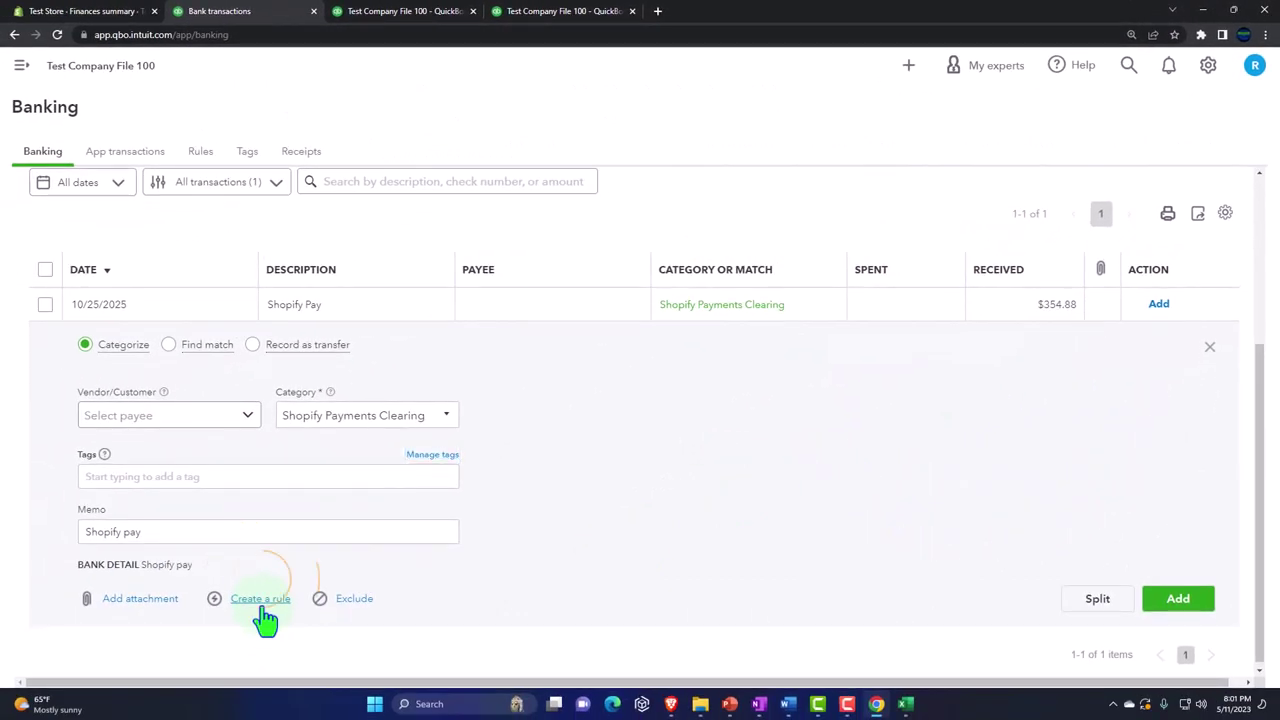
left_click(261, 601)
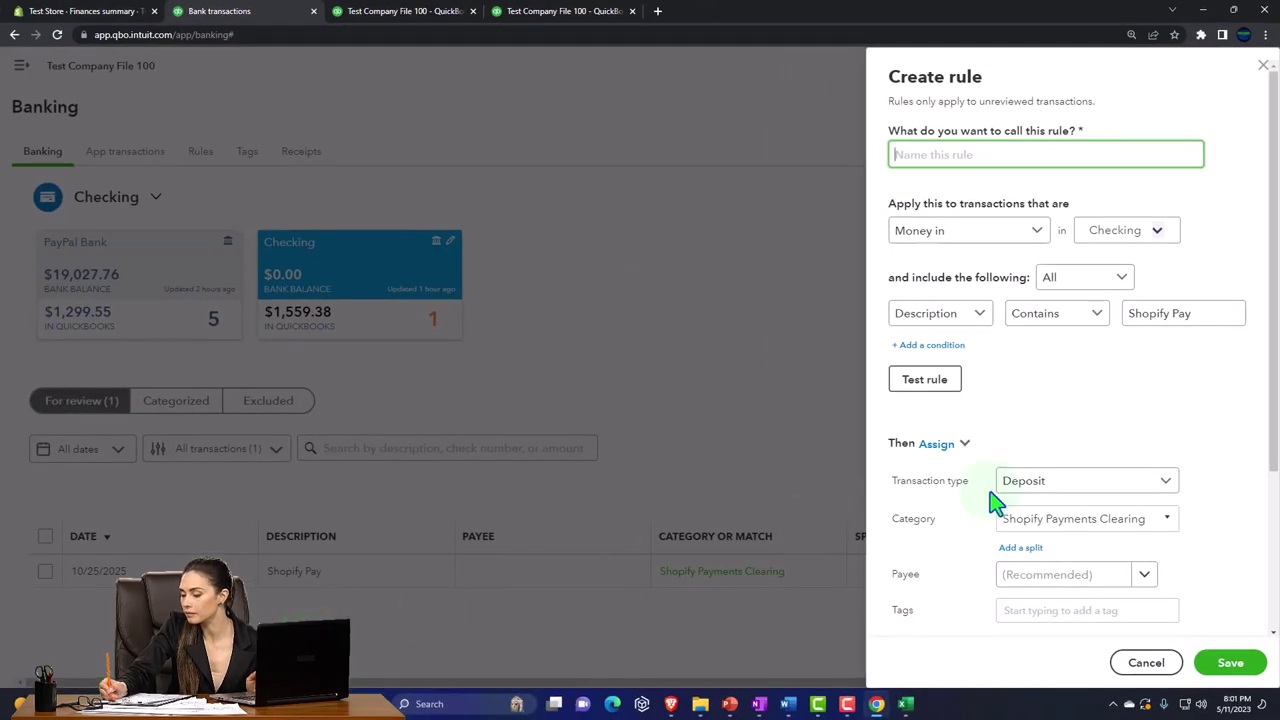
scroll(995, 503, "down", 2)
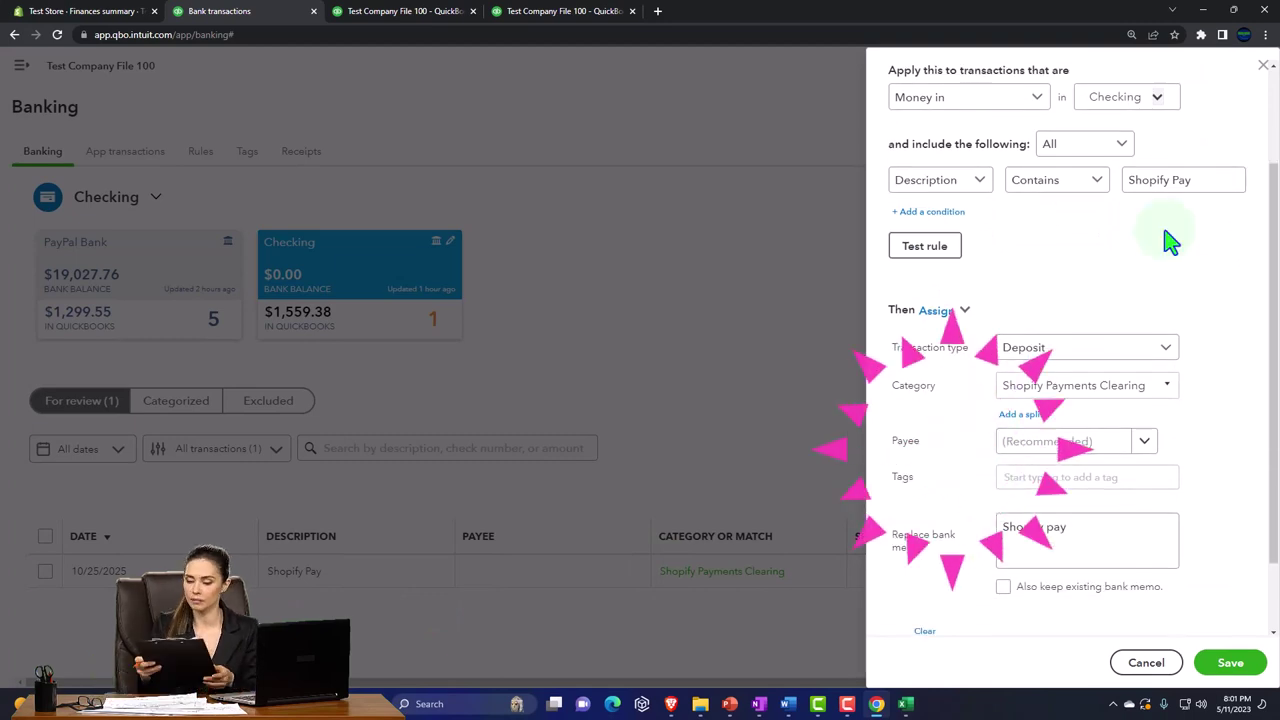
scroll(1155, 345, "down", 1)
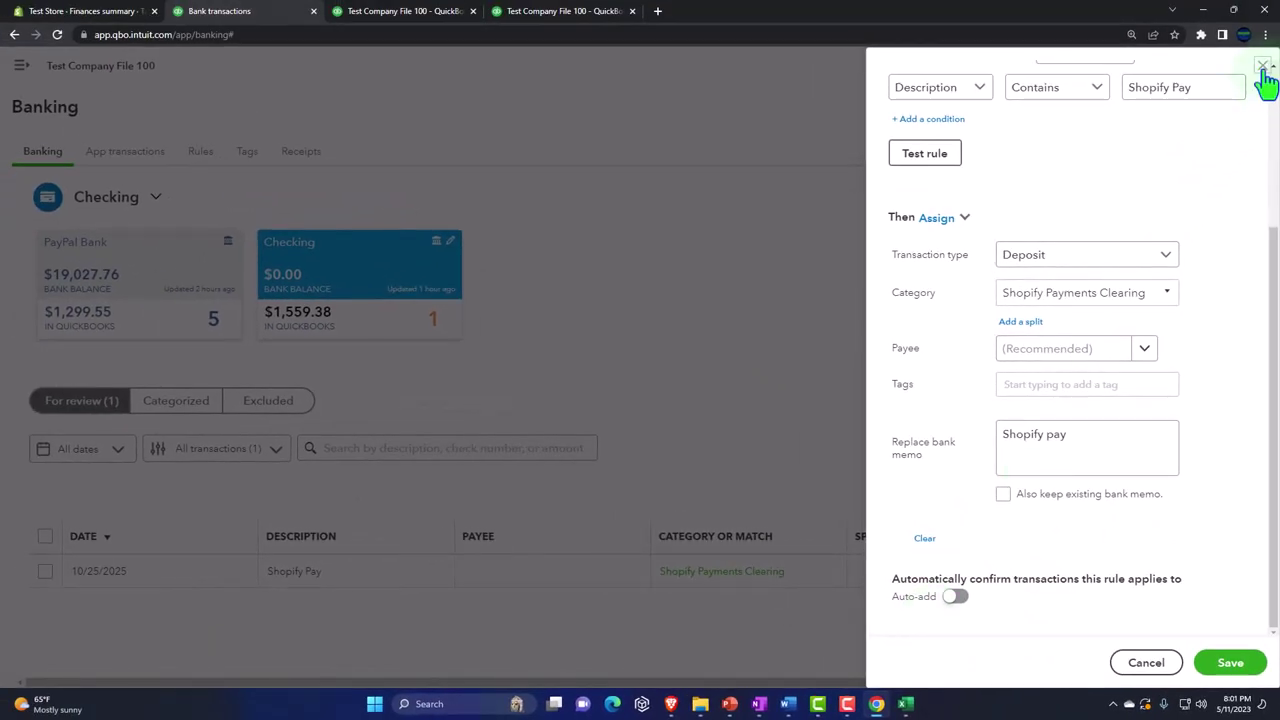
left_click(1263, 68)
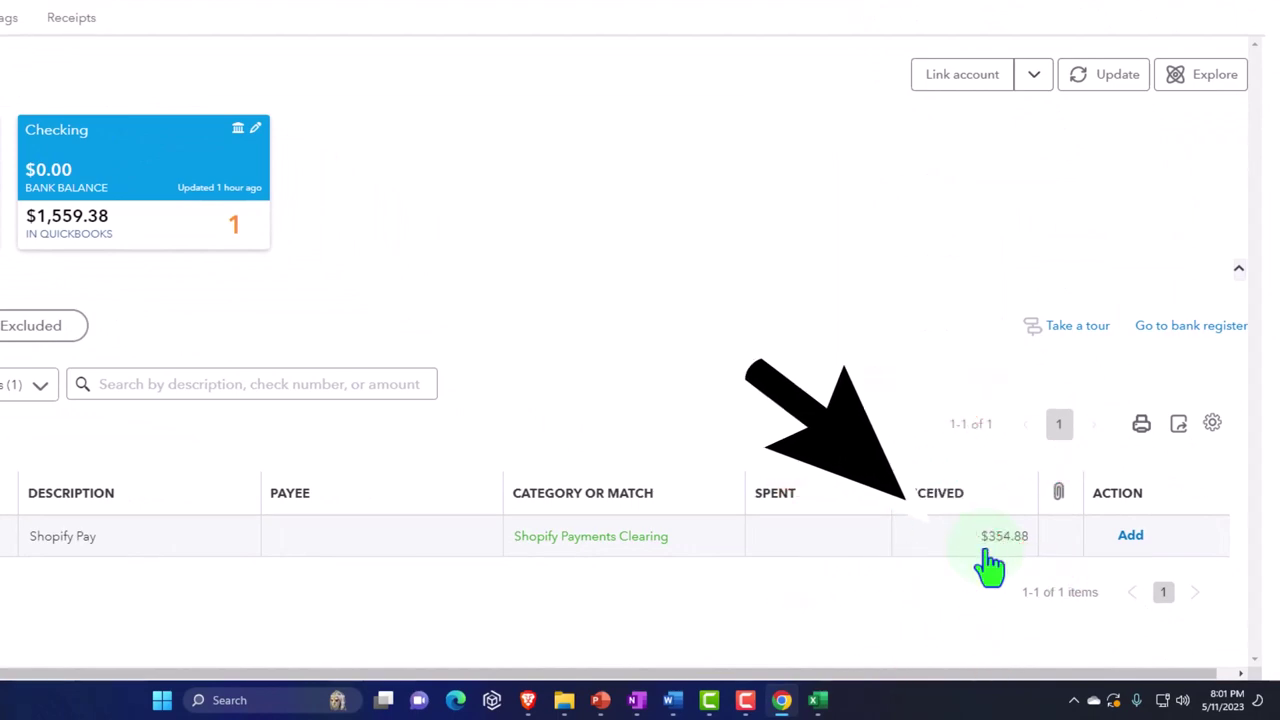
Step: Compare the Profit and Loss and Transaction Report against the Banking page
left_click(563, 11)
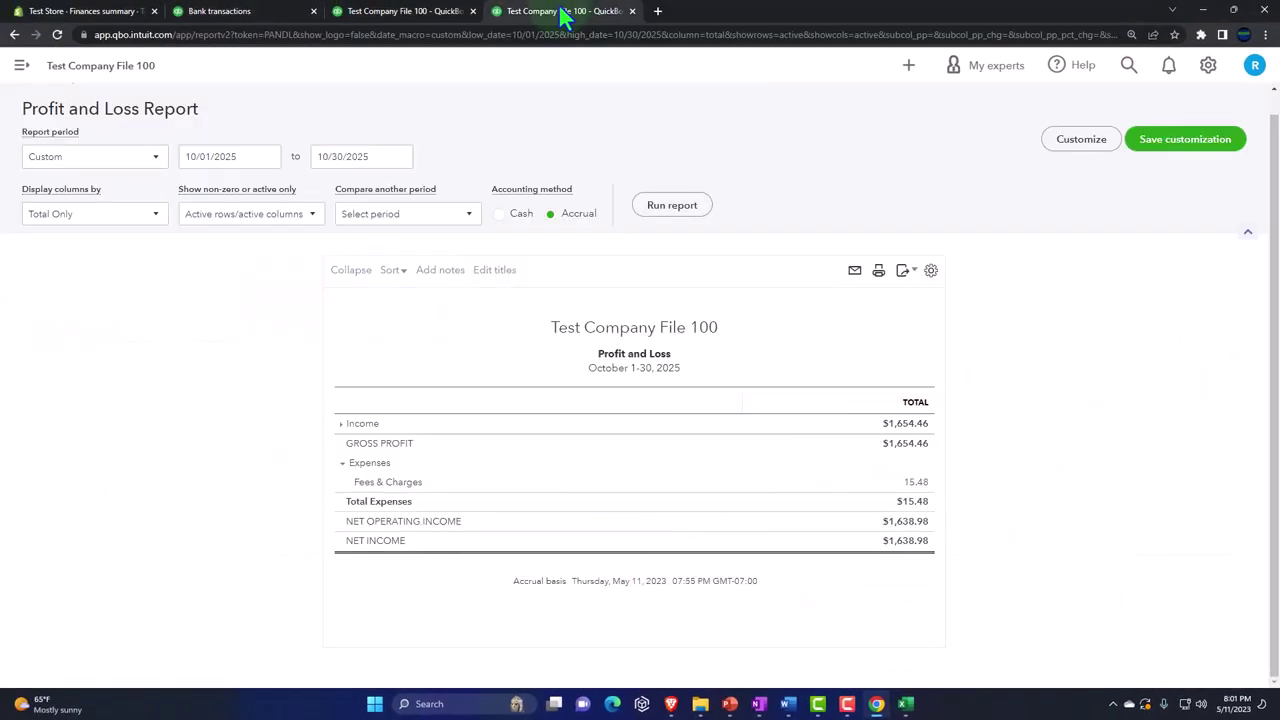
left_click(400, 12)
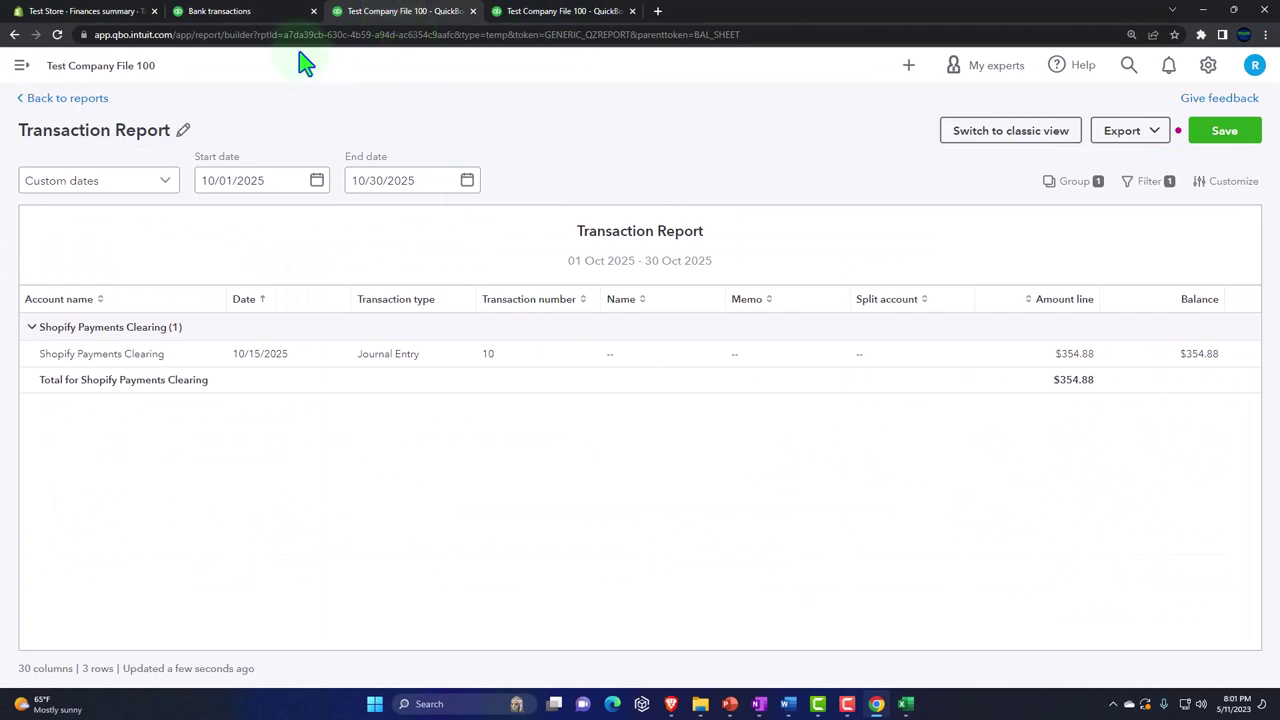
left_click(266, 14)
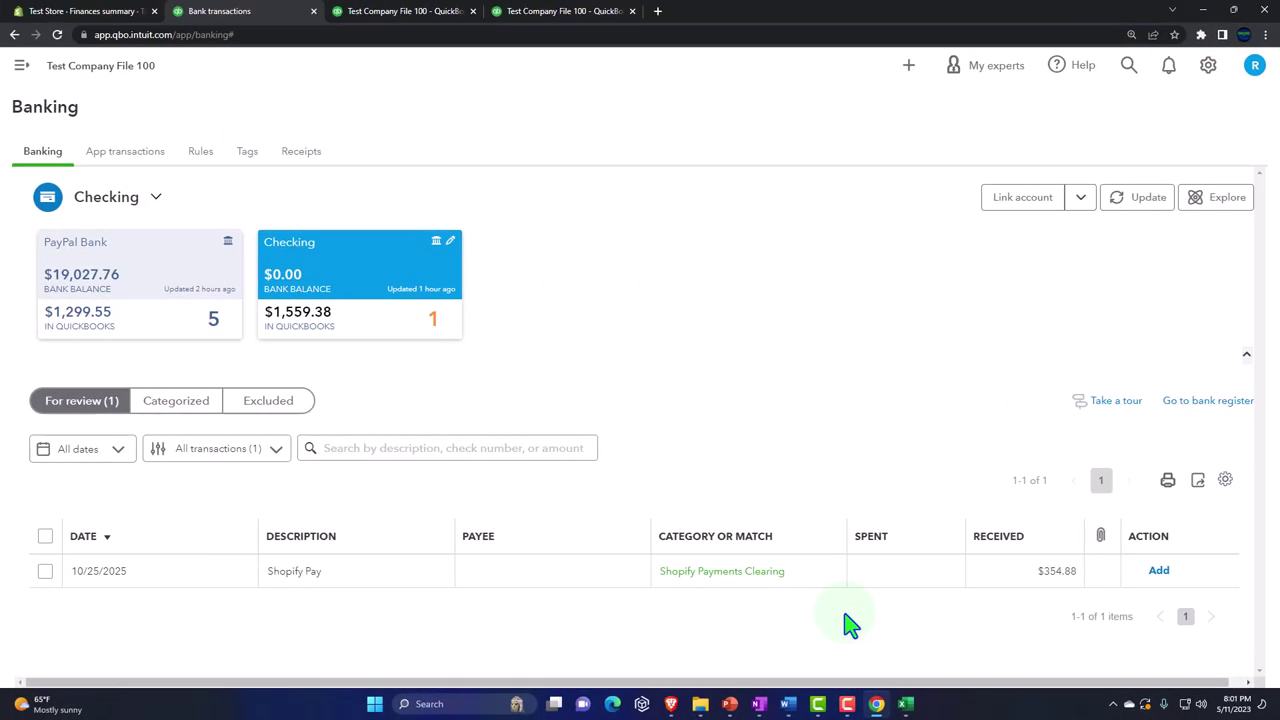
left_click(400, 20)
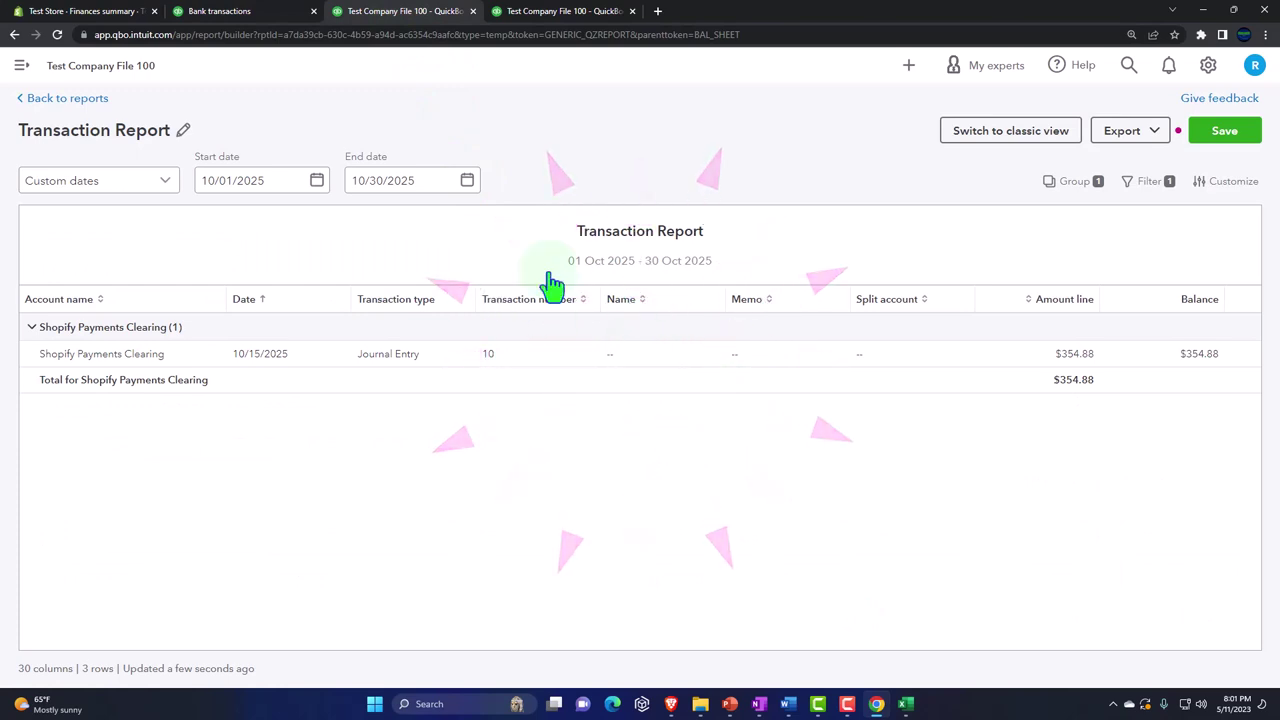
left_click(248, 14)
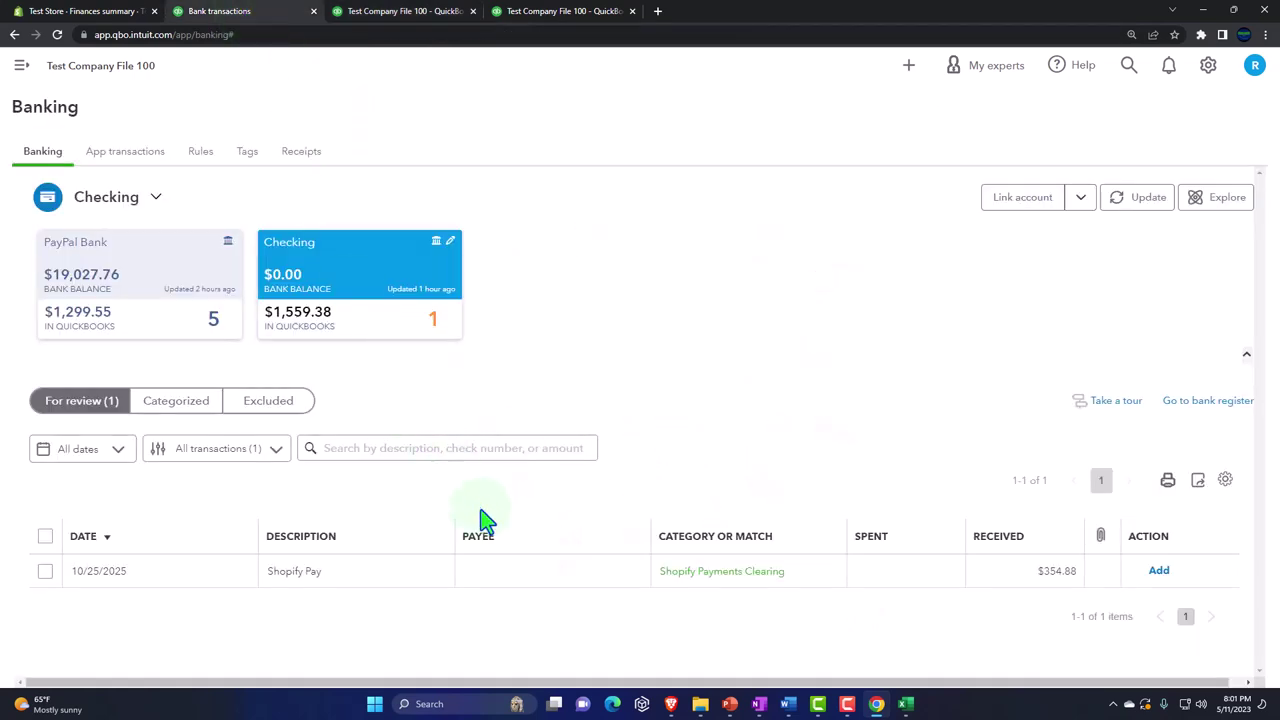
Step: Add the Shopify Pay deposit, bringing Checking to $1,914.26, and view the Transaction Report
left_click(503, 545)
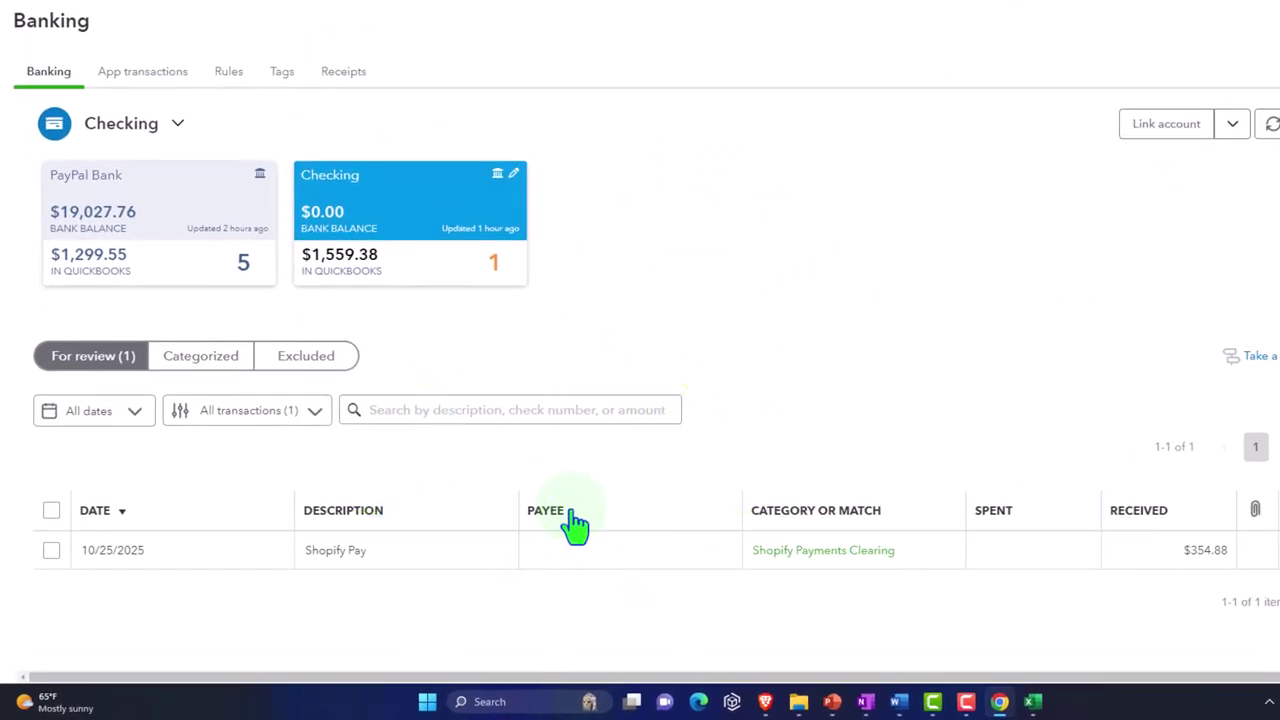
left_click(1203, 578)
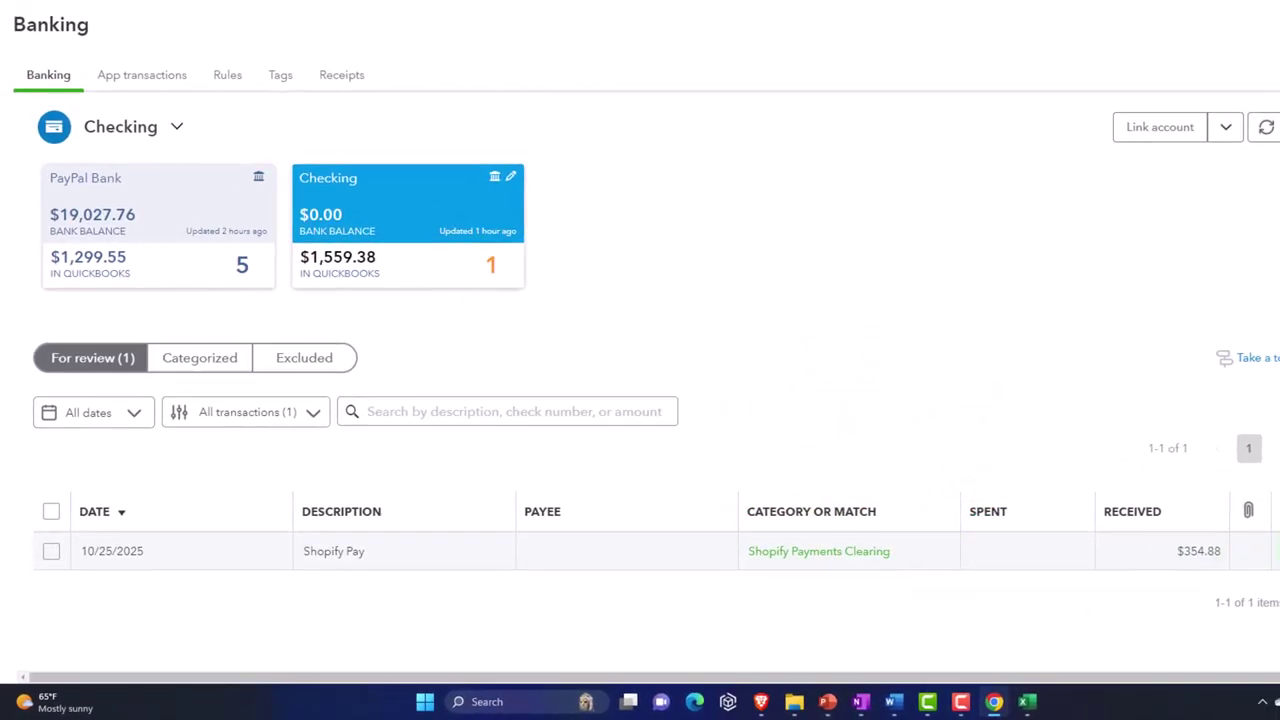
left_click(1166, 571)
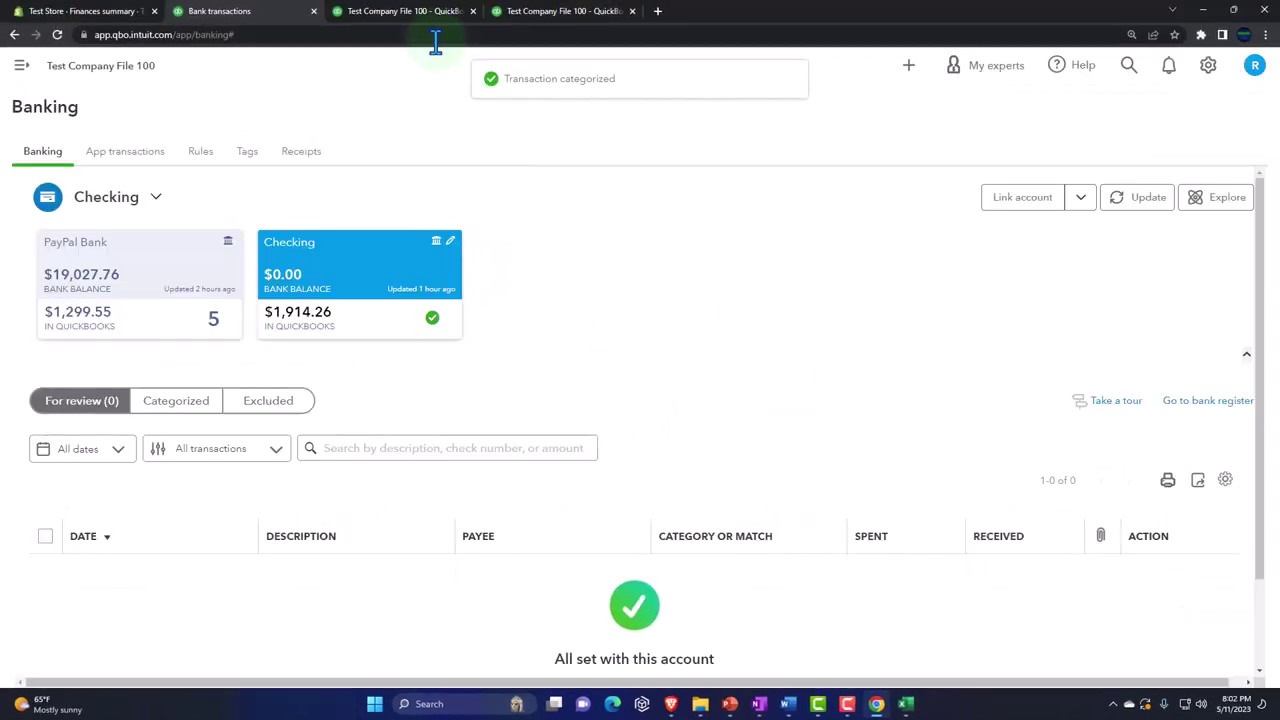
left_click(400, 12)
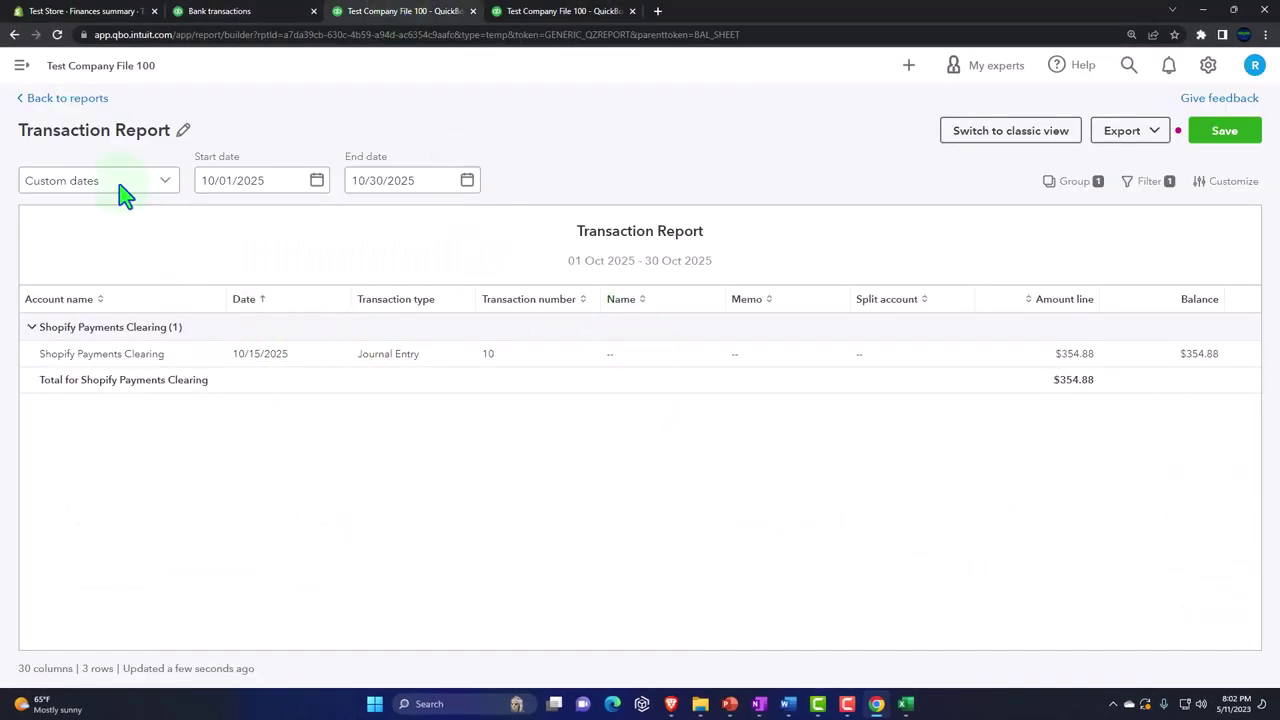
left_click(66, 100)
left_click(660, 406)
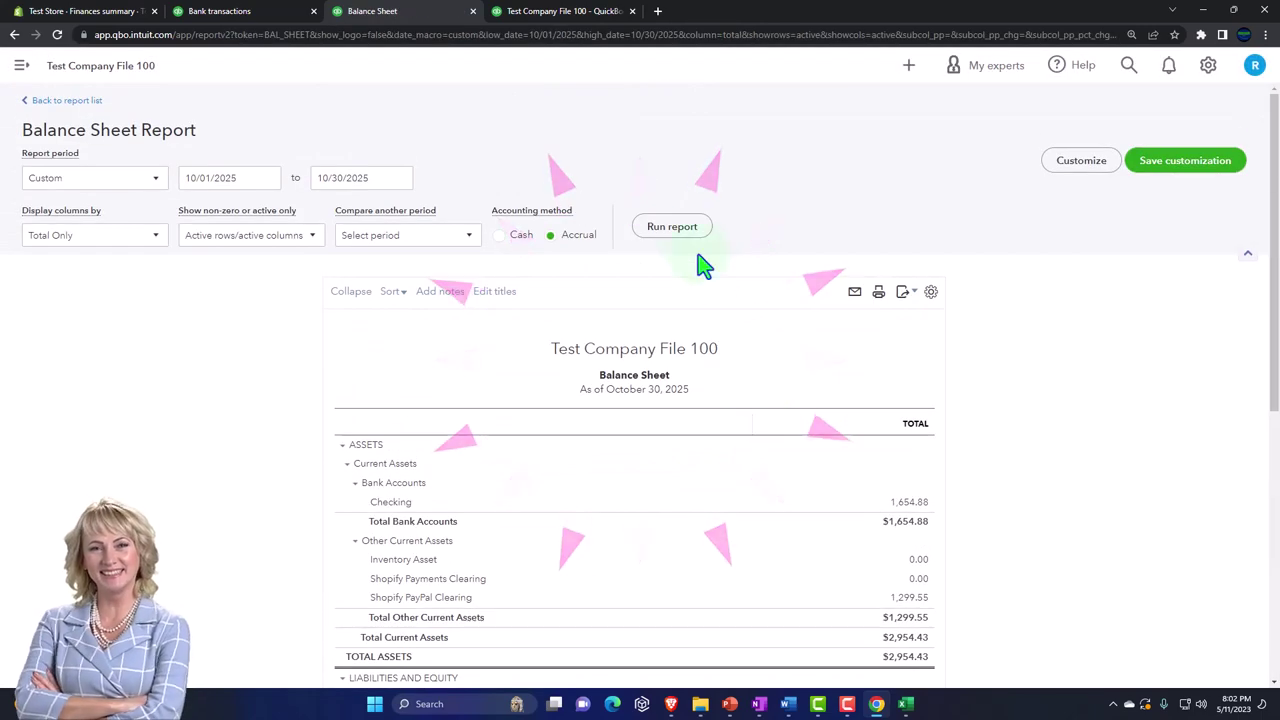
scroll(560, 463, "down", 2)
key("ctrl+plus")
key("ctrl+plus")
key("ctrl+plus")
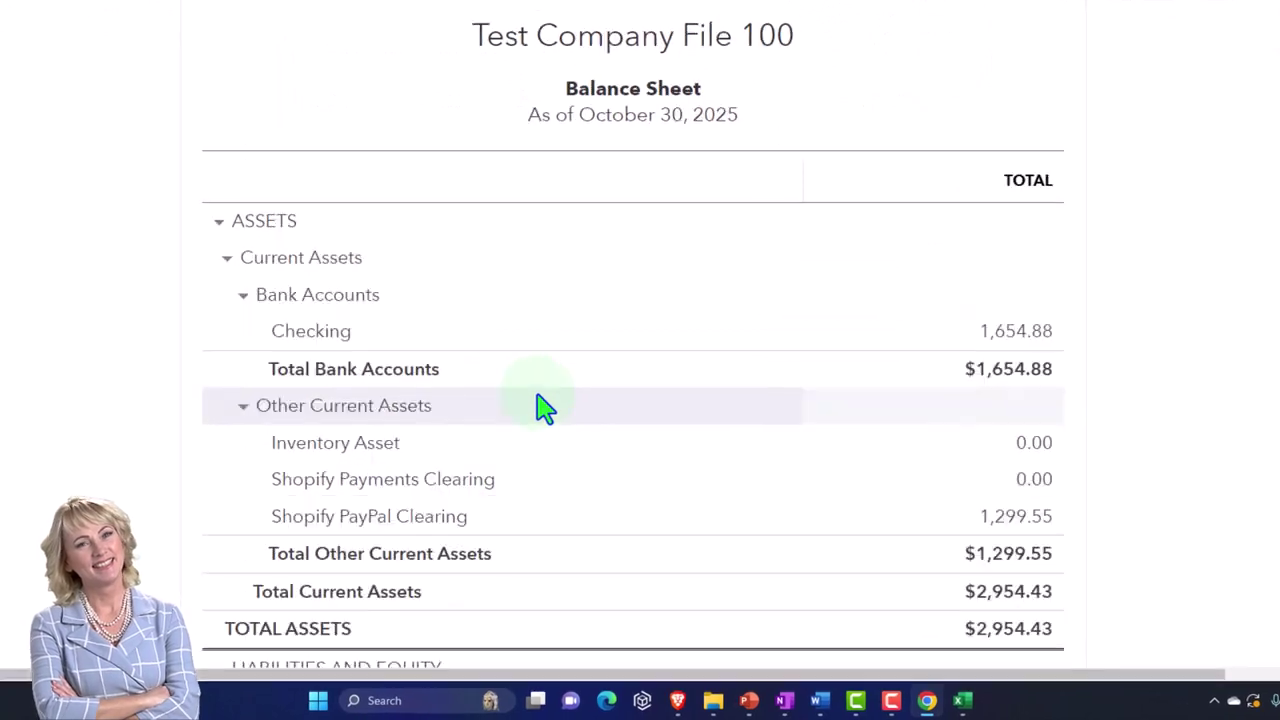
scroll(543, 407, "down", 1)
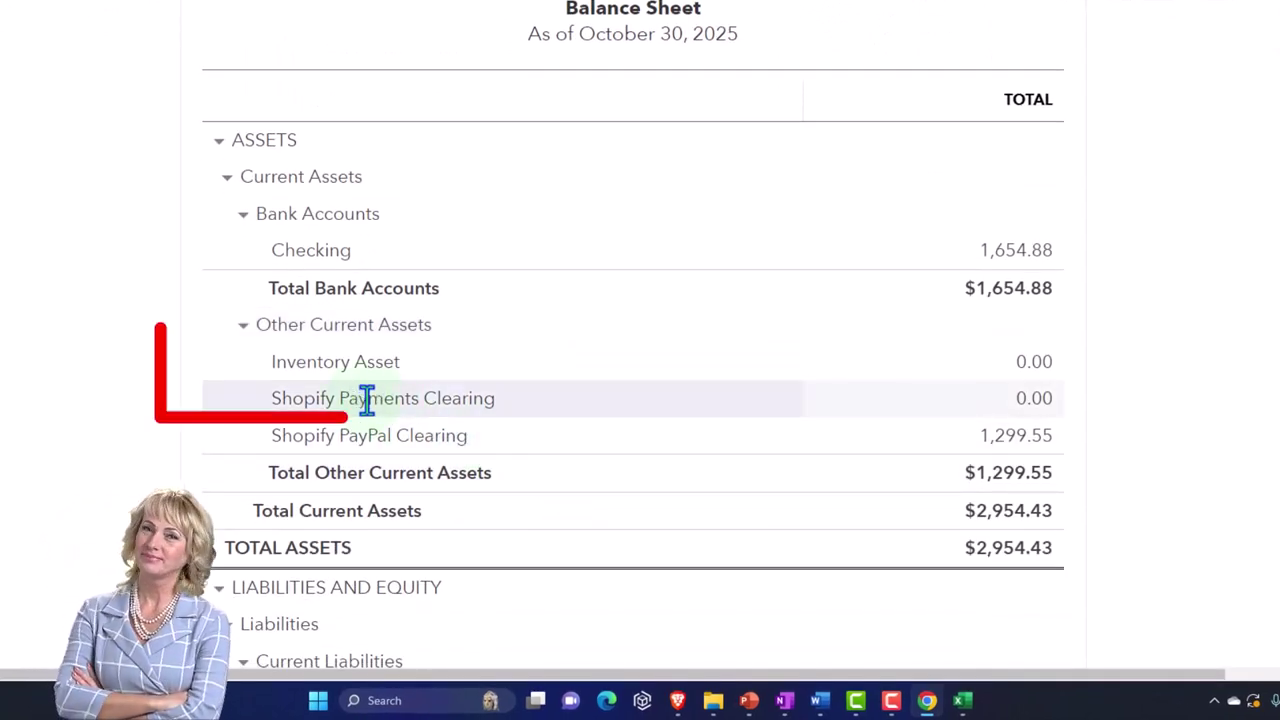
left_click(1032, 366)
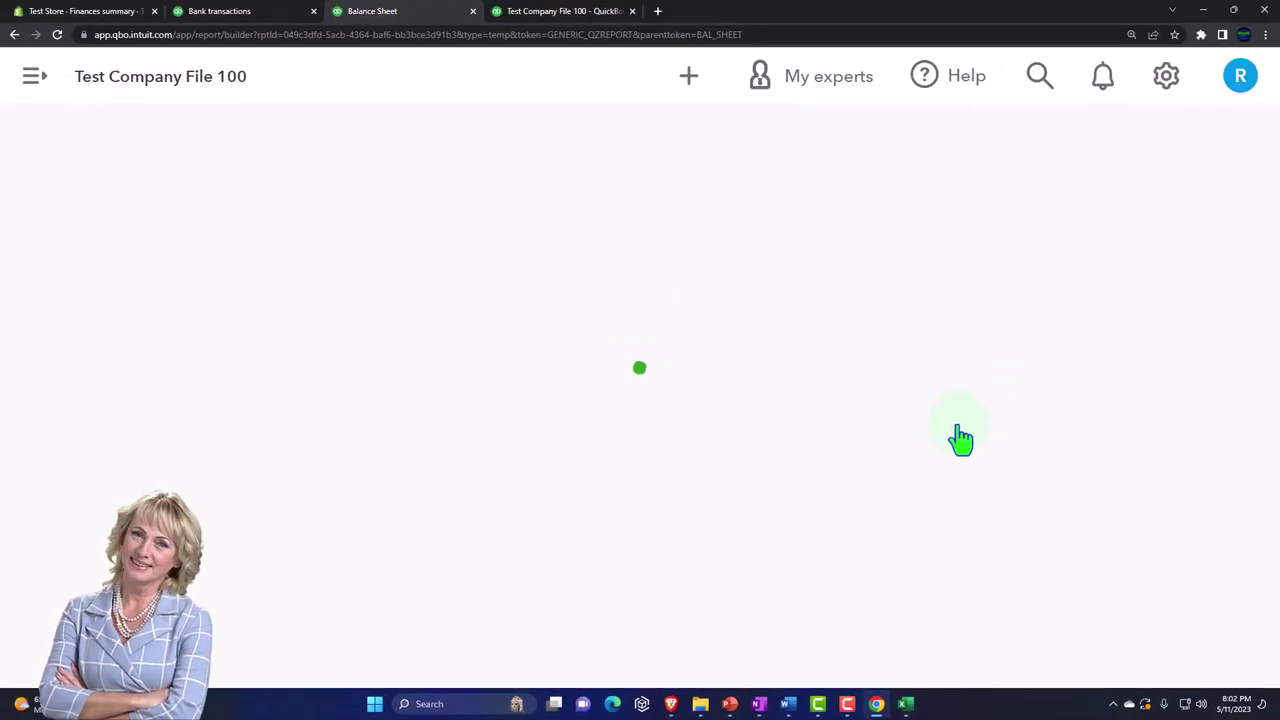
key("ctrl+minus")
key("ctrl+minus")
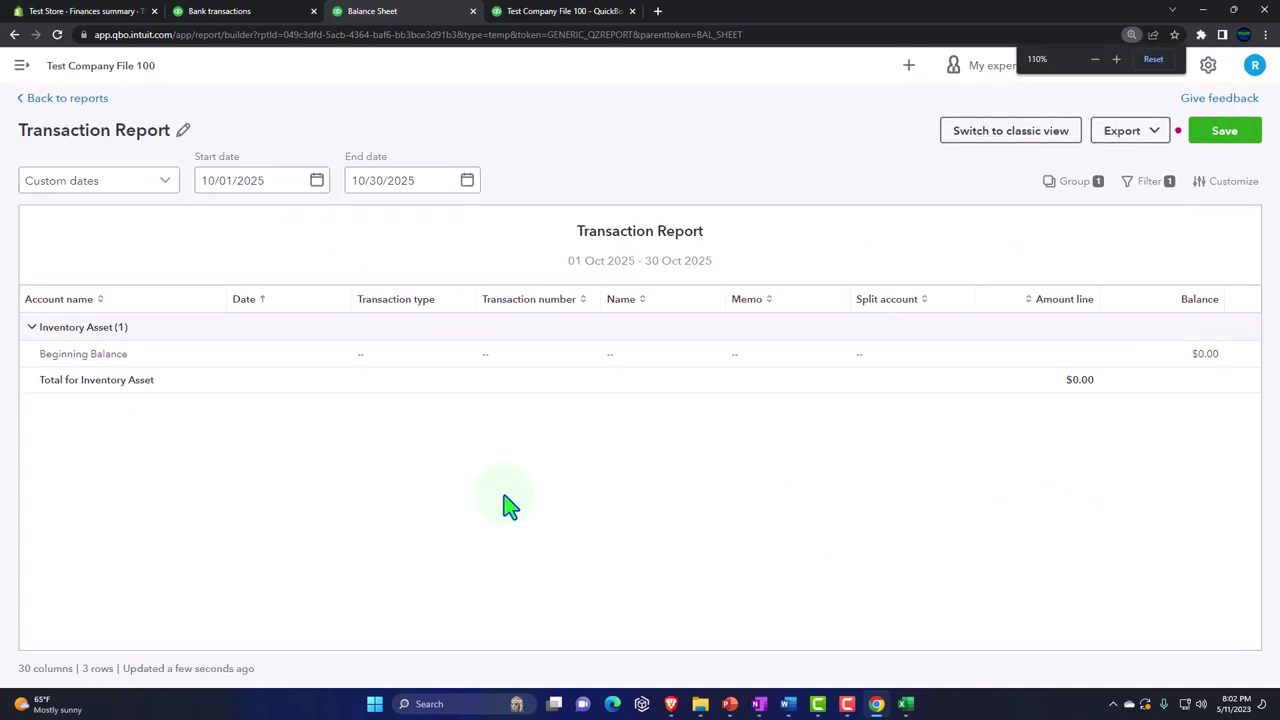
key("ctrl+shift+Tab")
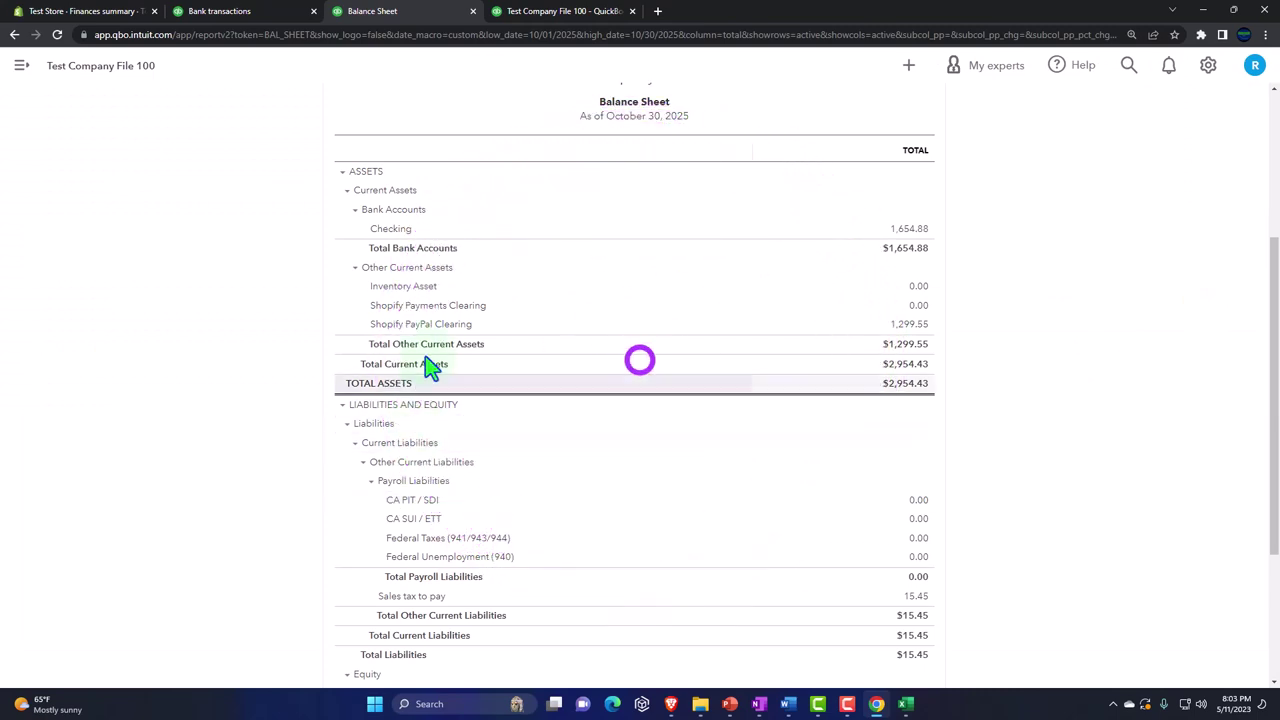
left_click(920, 299)
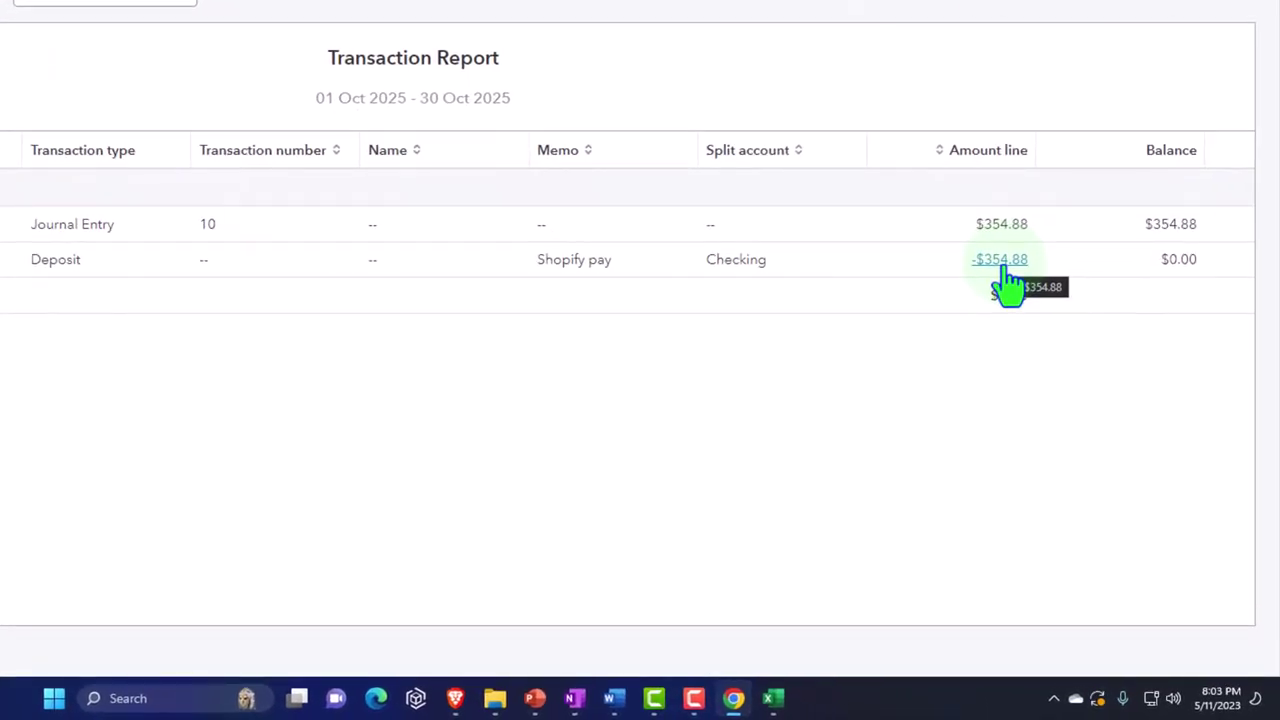
left_click(1001, 262)
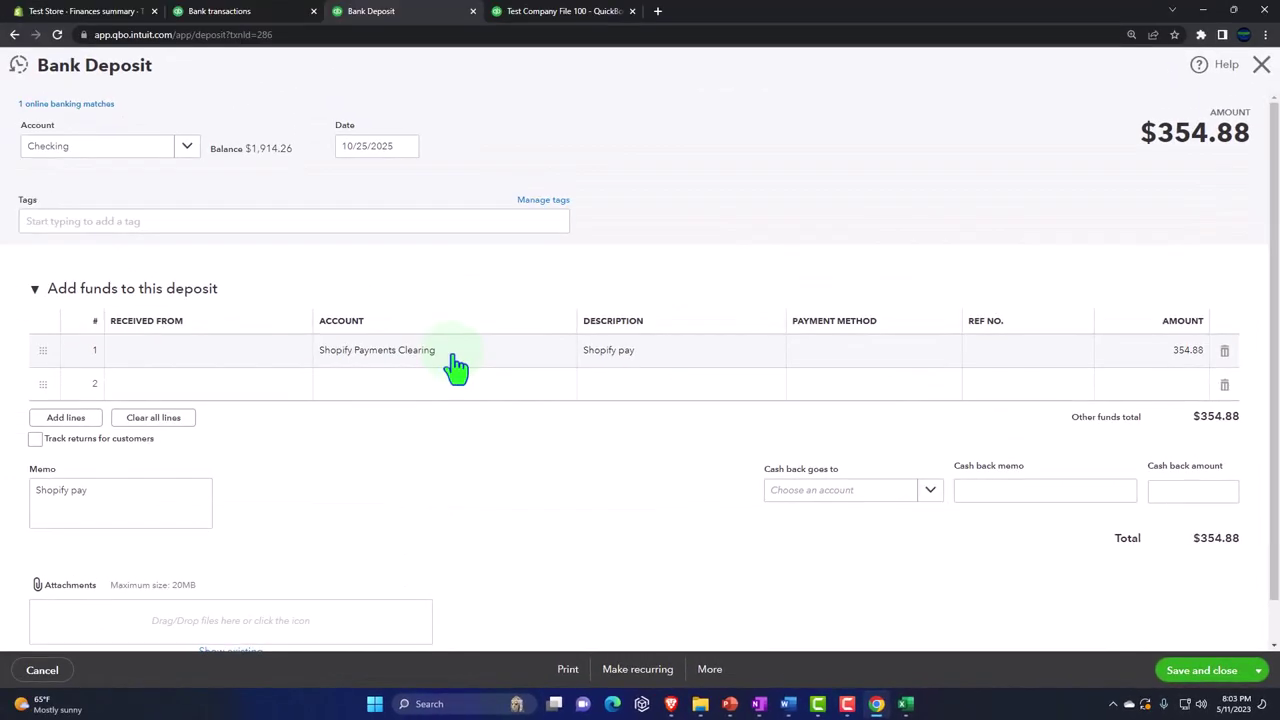
left_click(1262, 66)
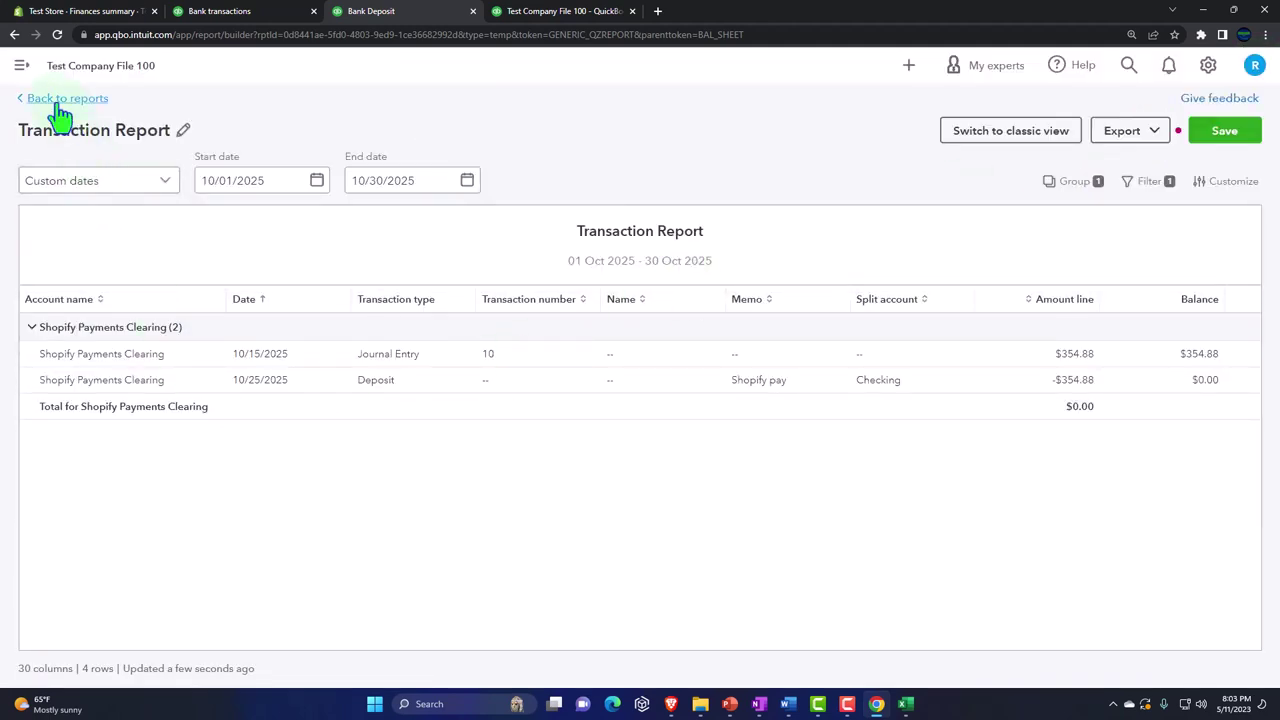
left_click(60, 104)
left_click(674, 403)
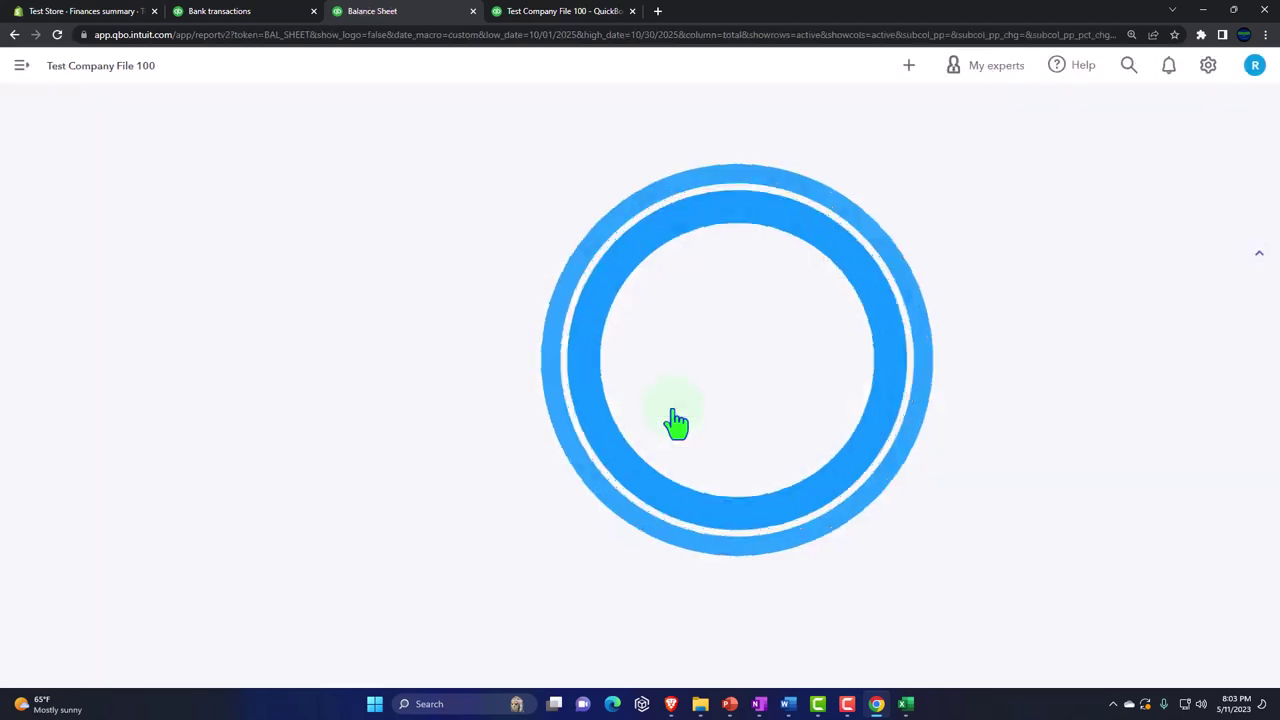
key("ctrl+plus")
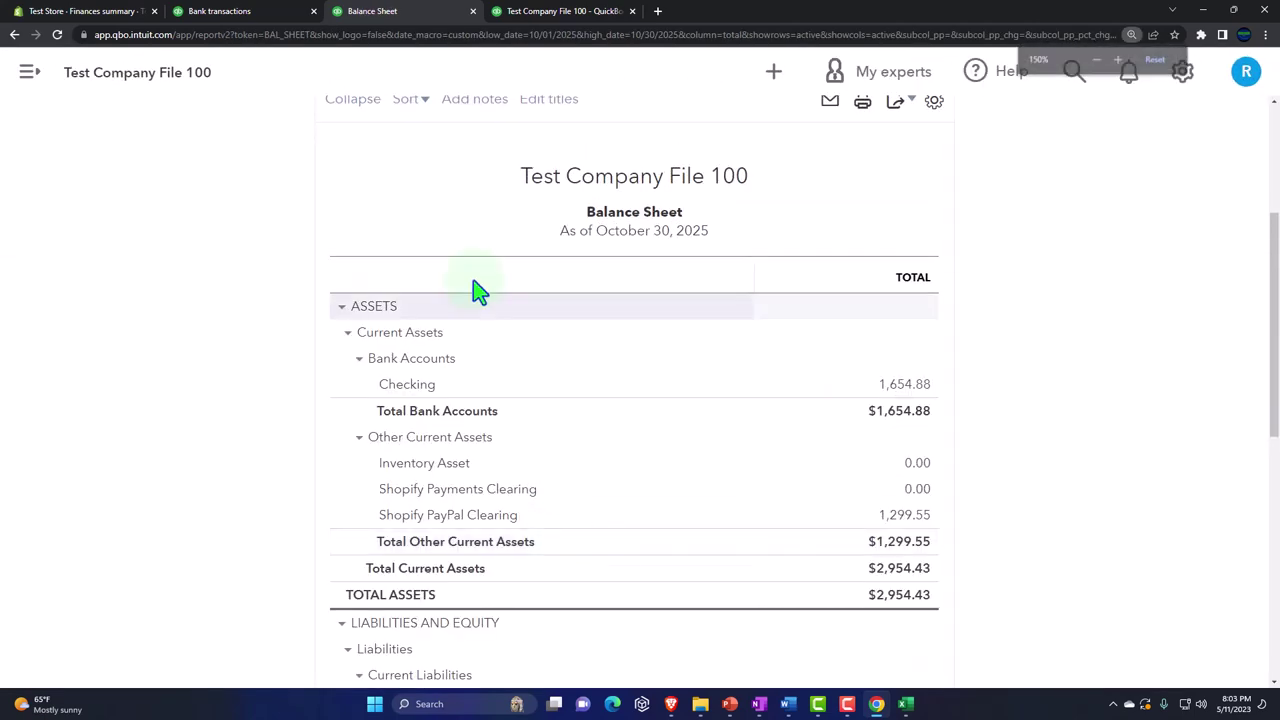
Step: Select the PayPal Bank account and scroll to its five transactions awaiting review
left_click(250, 14)
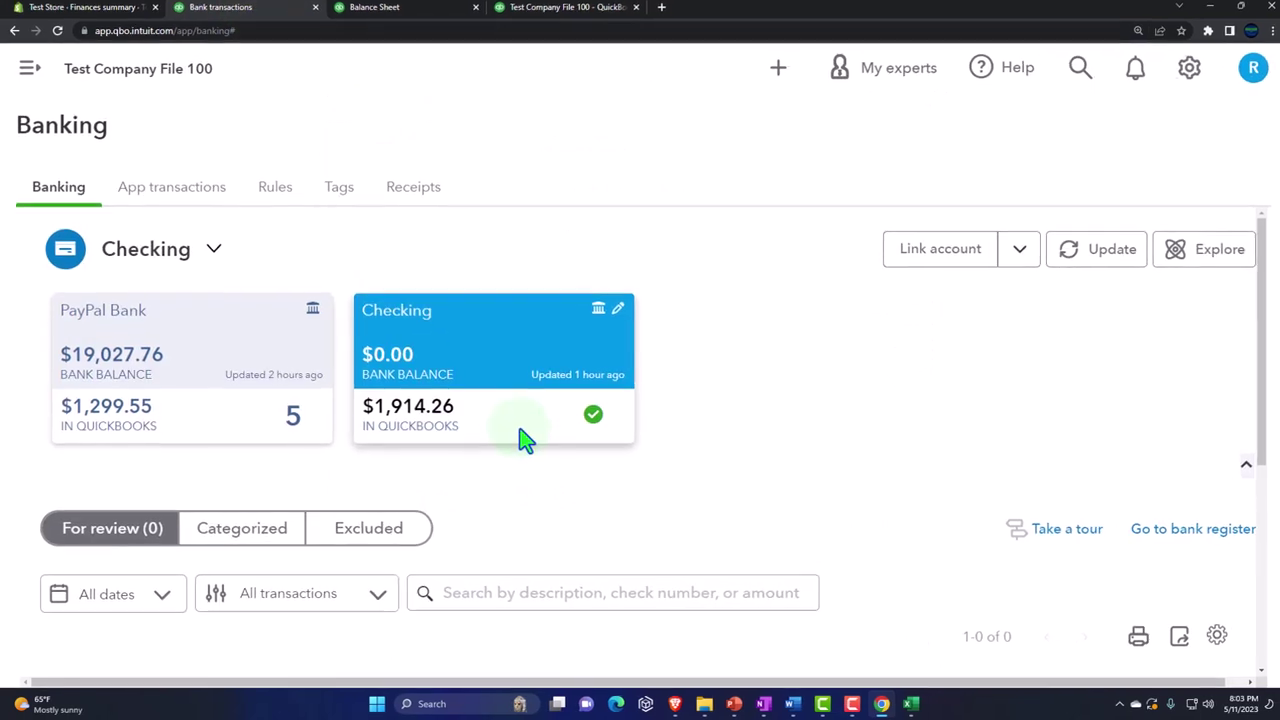
left_click(246, 381)
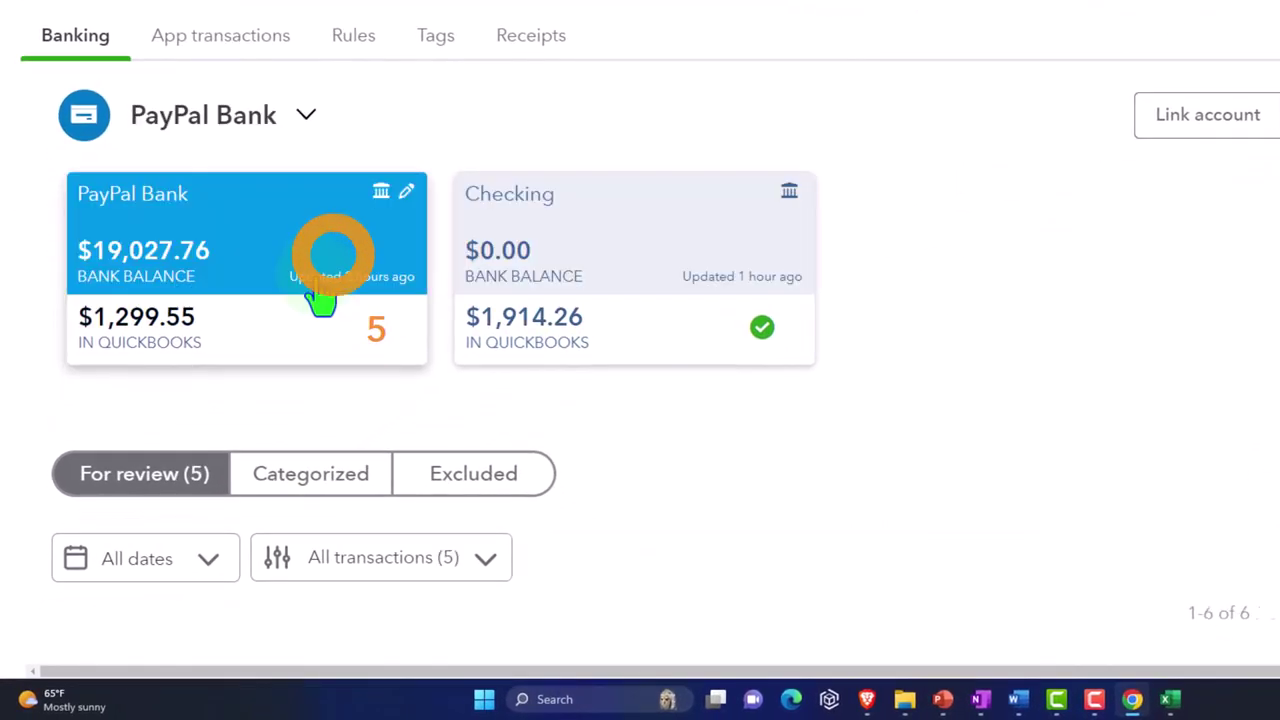
scroll(322, 295, "down", 3)
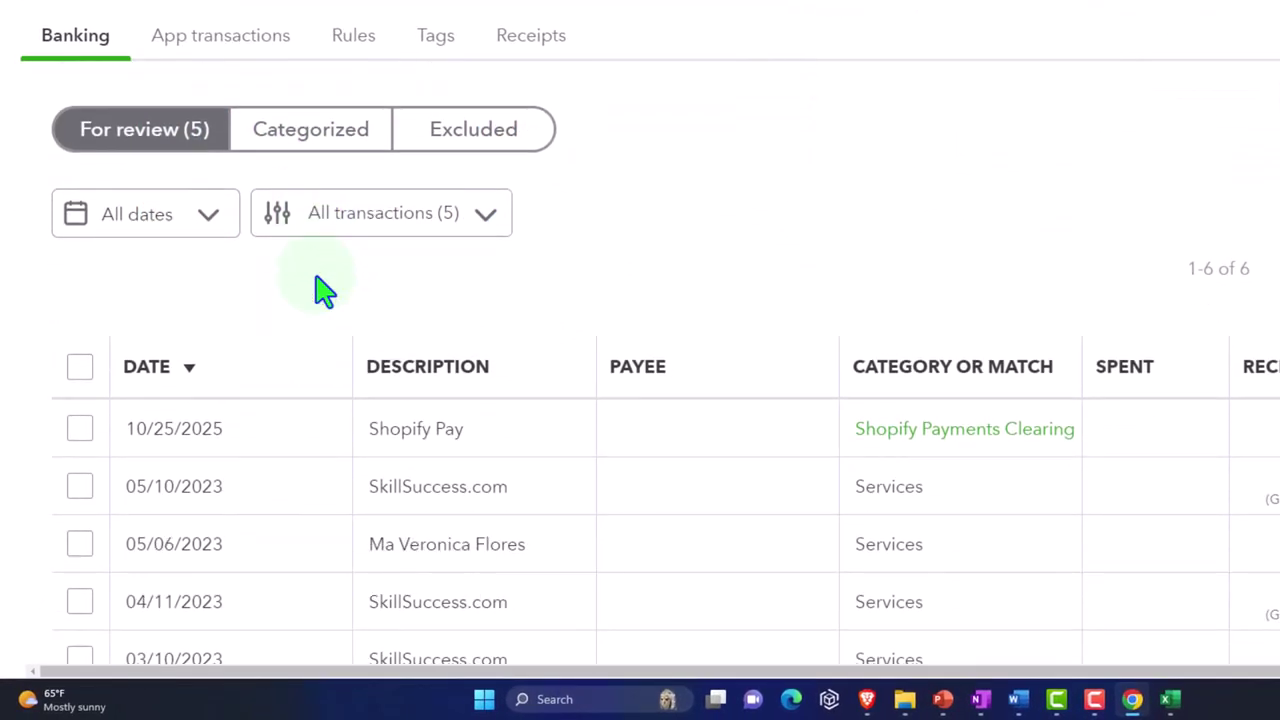
scroll(322, 290, "down", 1)
scroll(322, 290, "down", 1)
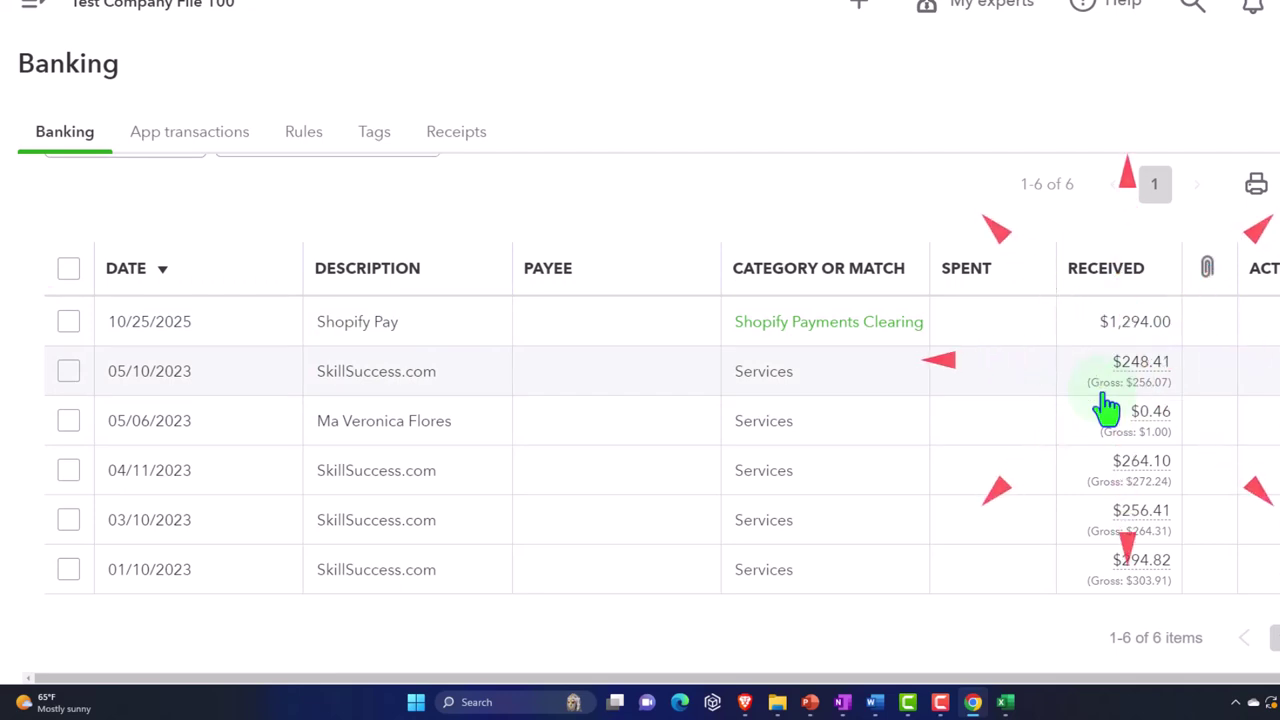
Step: Inspect the 05/10/2023 SkillSuccess.com transaction, keep it as Sales Receipt, and collapse it
left_click(447, 383)
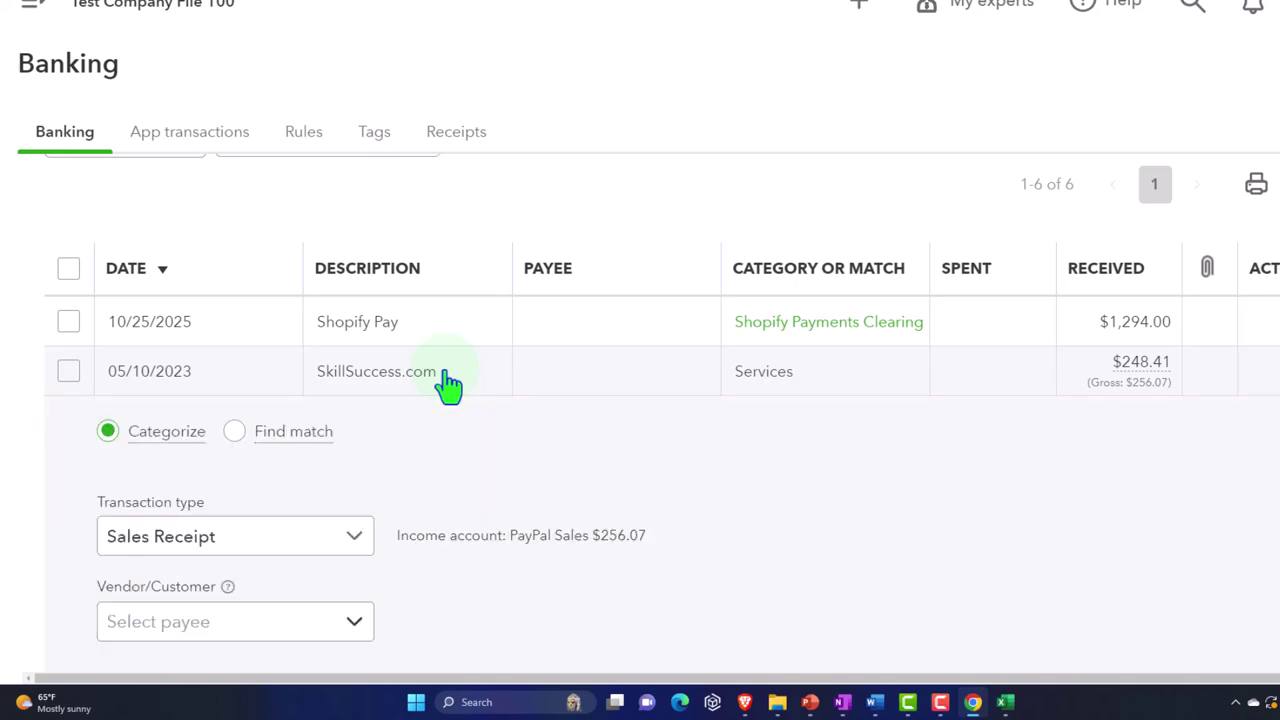
scroll(445, 380, "down", 1)
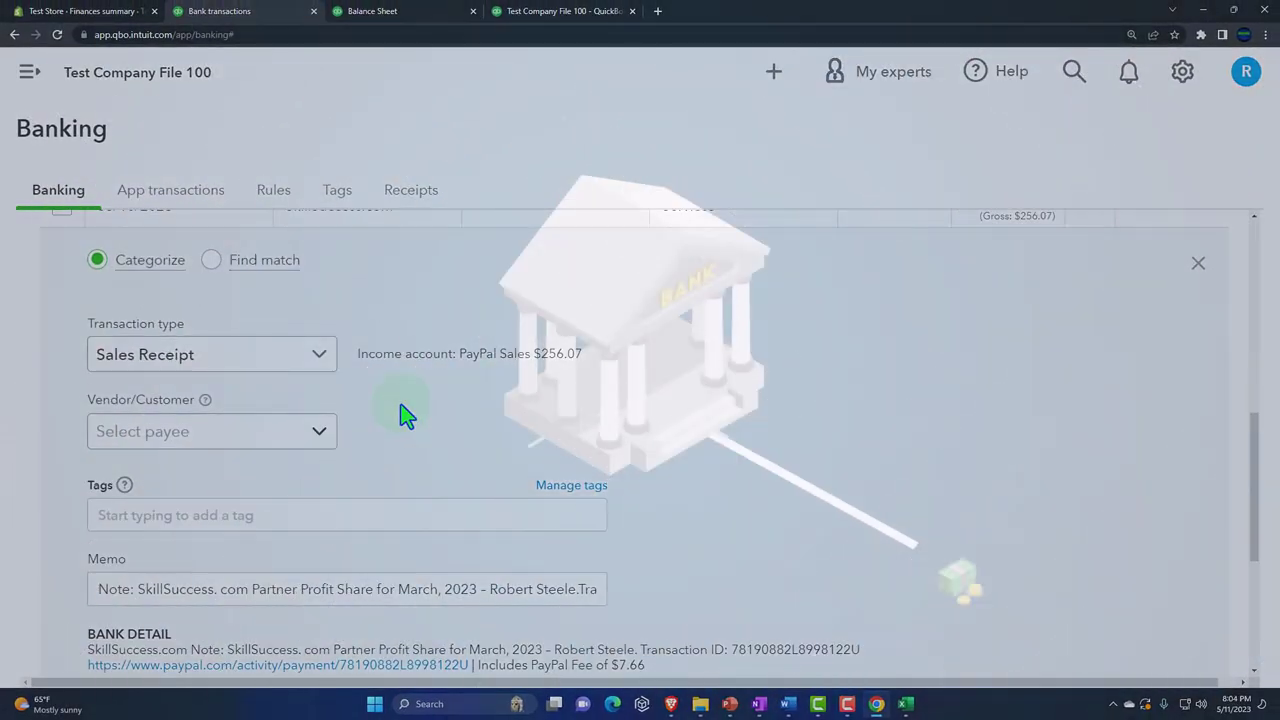
scroll(405, 415, "down", 1)
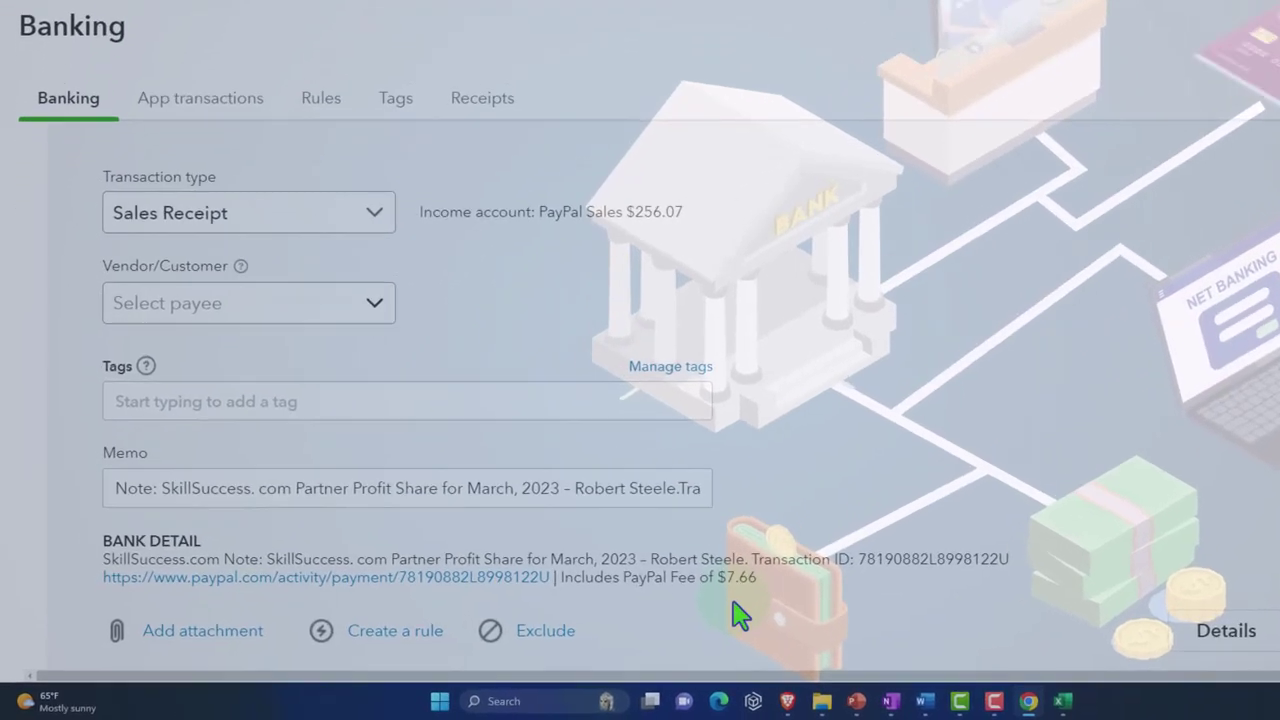
left_click(739, 610)
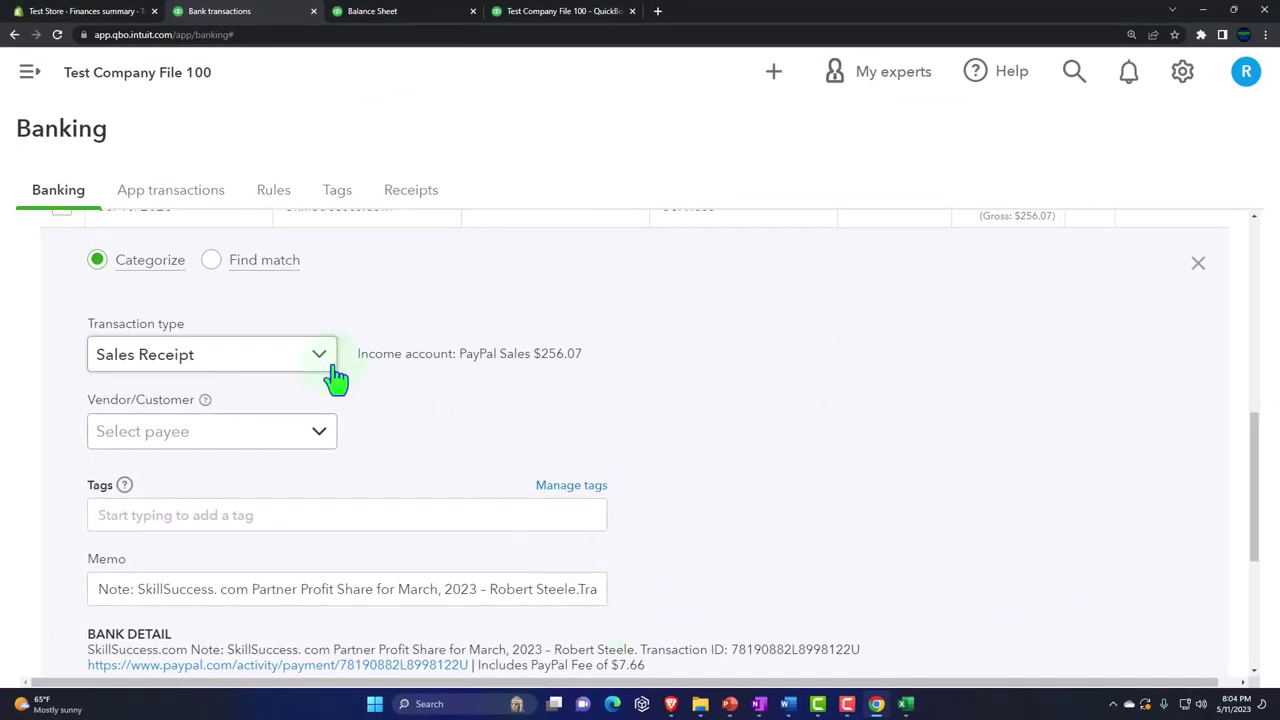
left_click(322, 366)
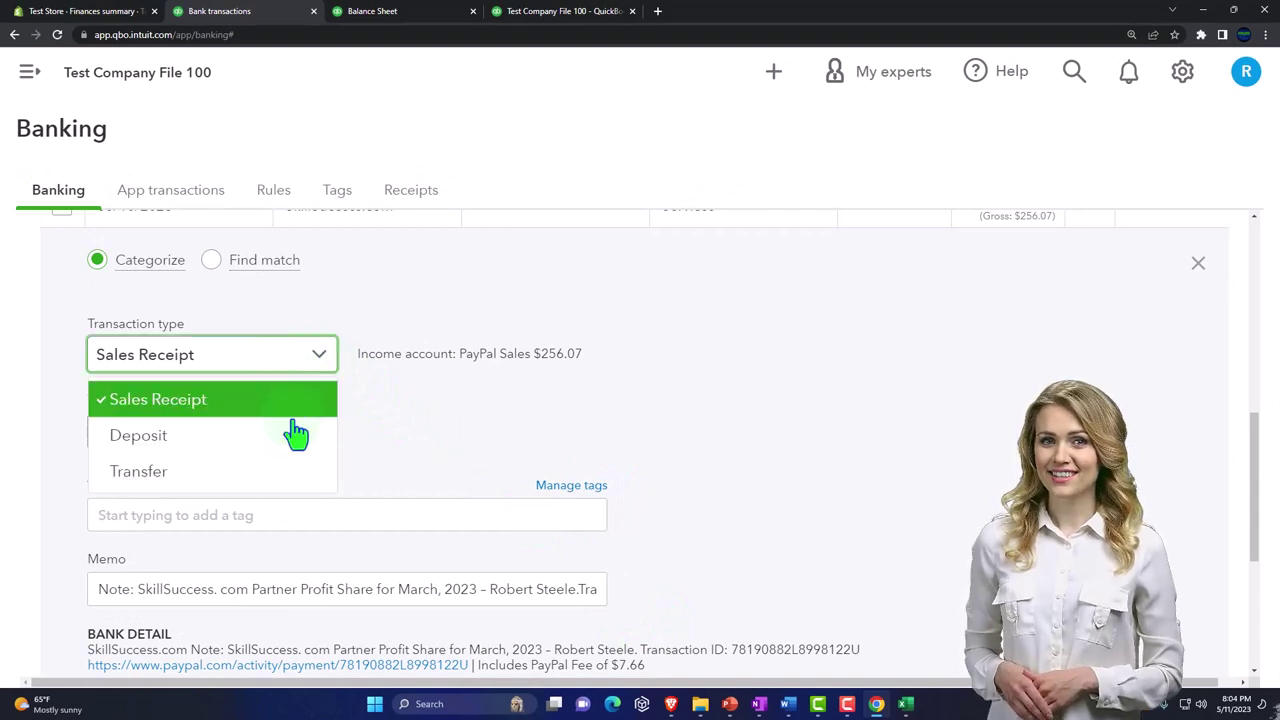
left_click(317, 366)
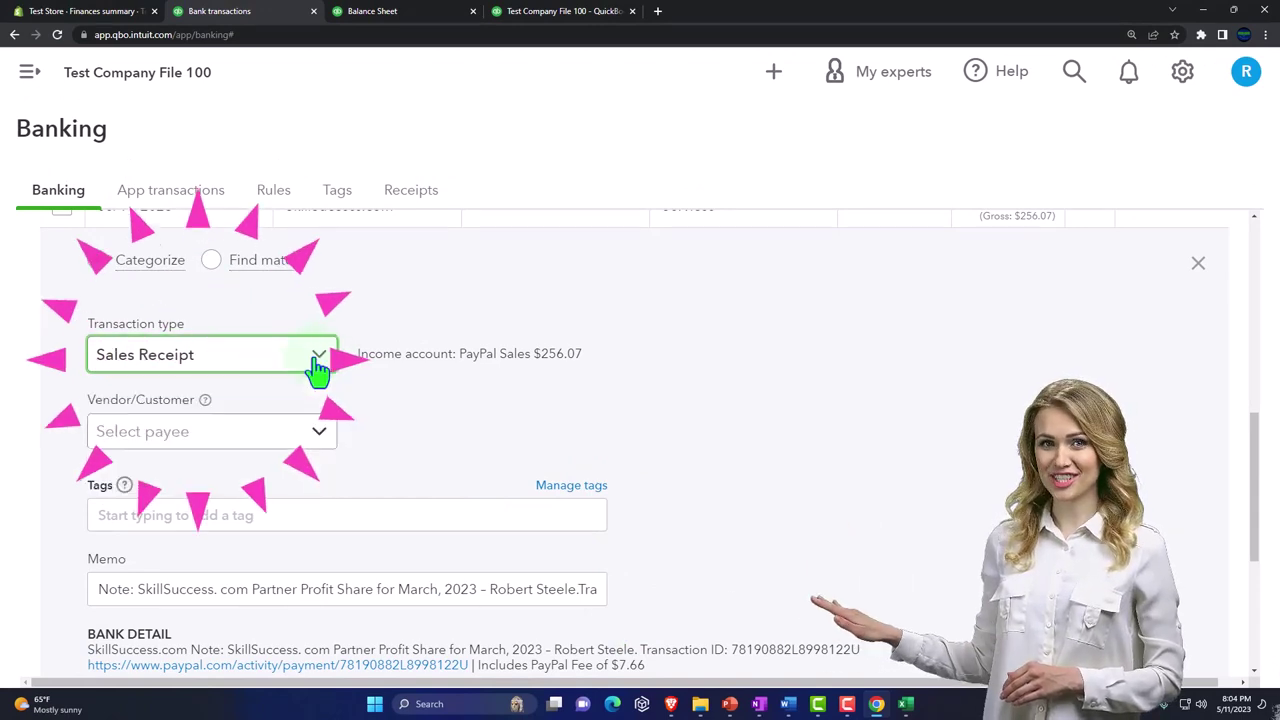
scroll(808, 410, "up", 2)
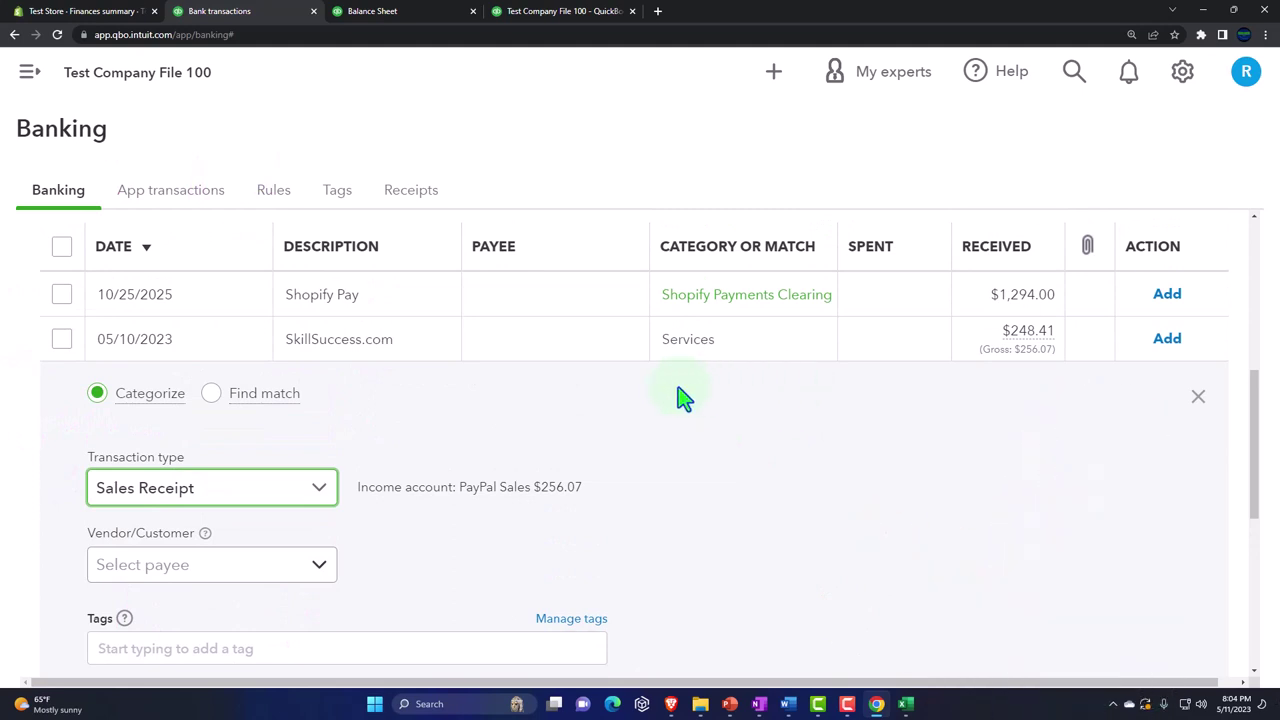
left_click(438, 350)
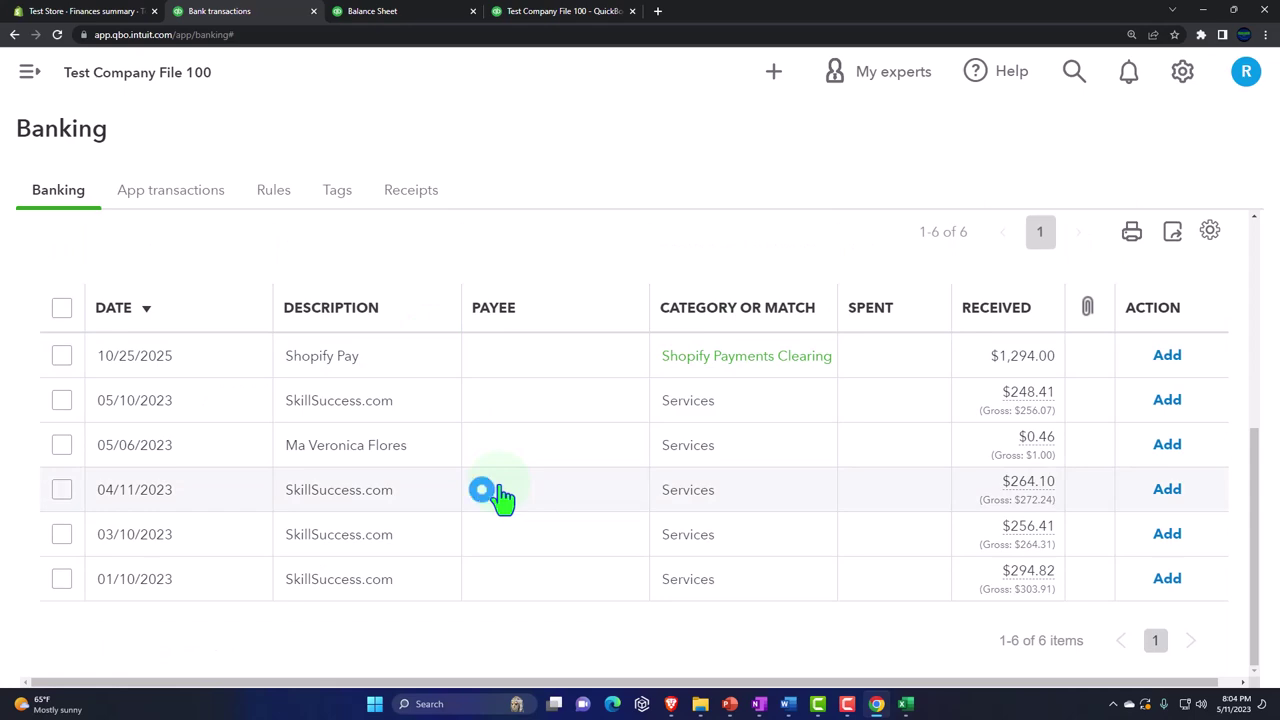
Step: Check the 1,299.55 PayPal Payments Standard figure in Excel, then return to the Balance Sheet
mouse_move(1026, 449)
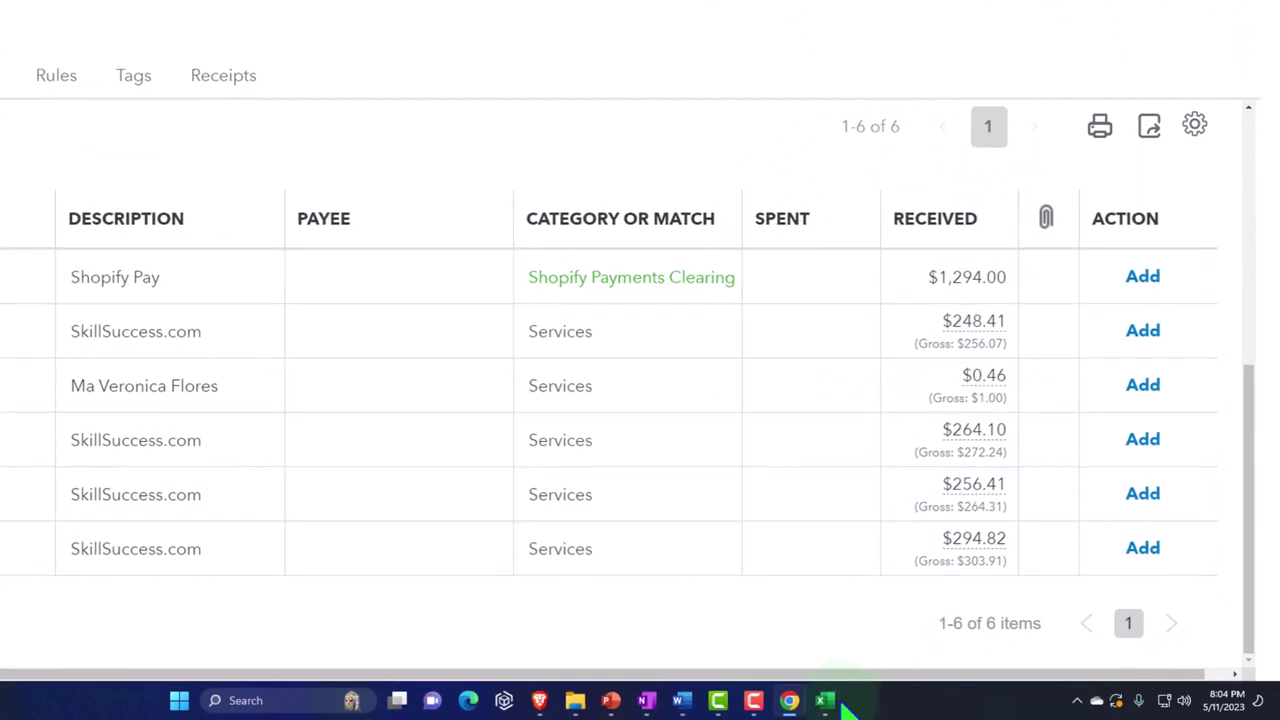
mouse_move(824, 700)
left_click(743, 632)
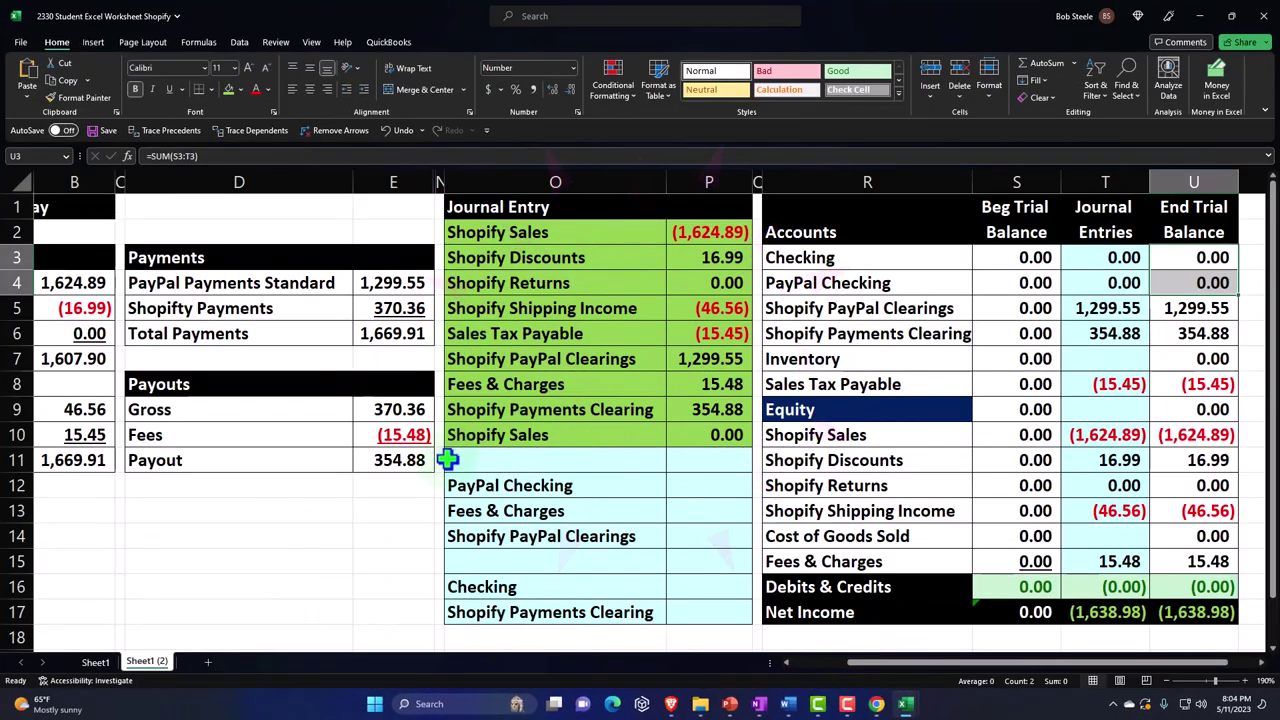
left_click(395, 283)
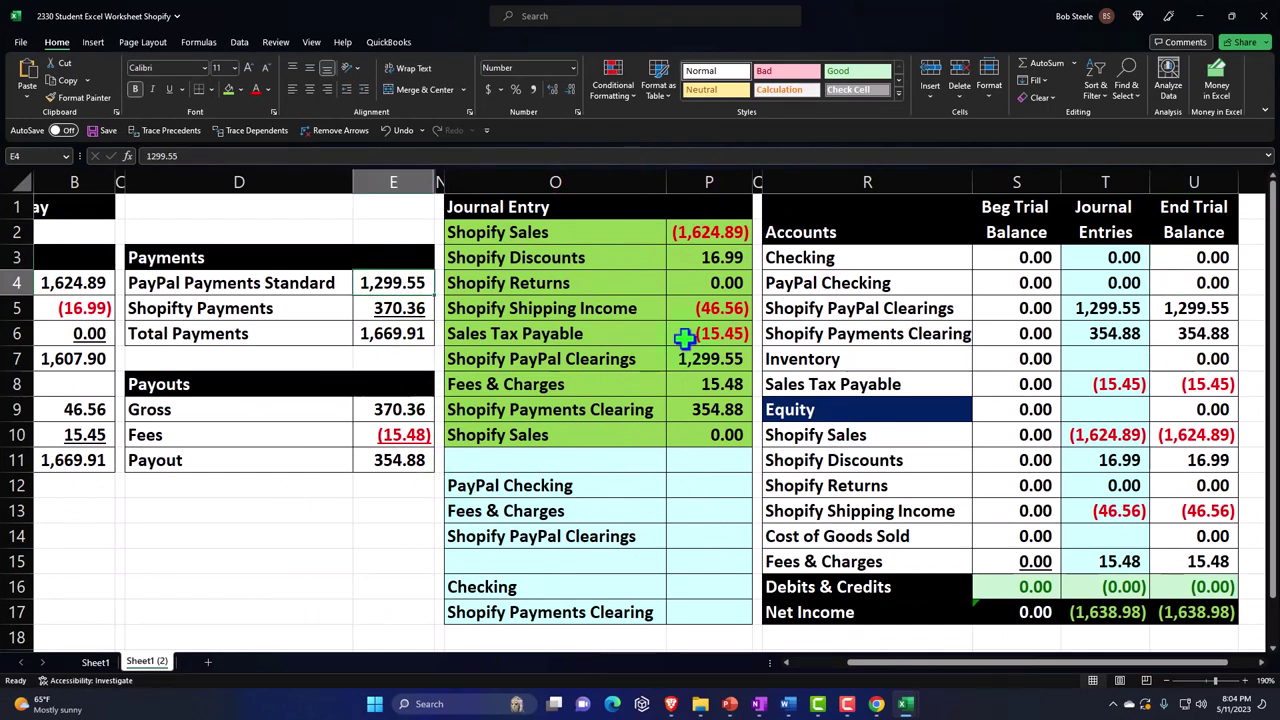
left_click(1201, 16)
left_click(378, 12)
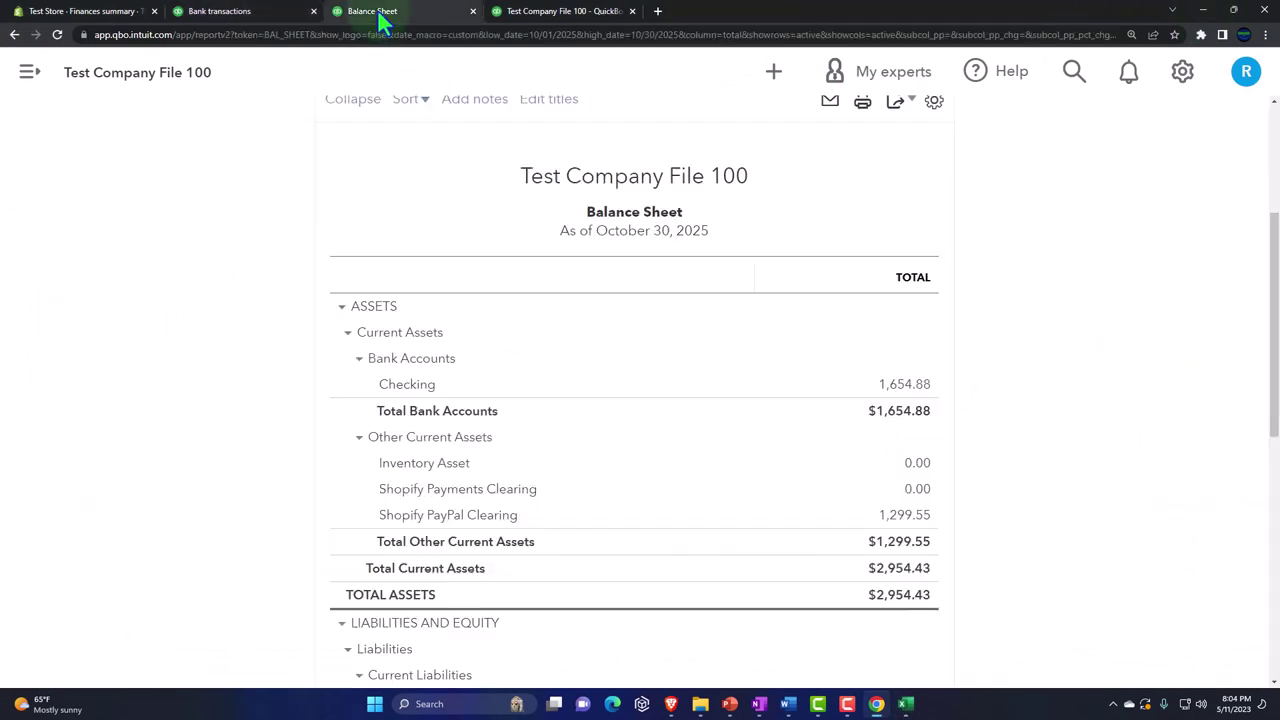
Step: Note the 1,299.55 Shopify PayPal Clearing balance, then review the PayPal Received amounts
left_click(900, 516)
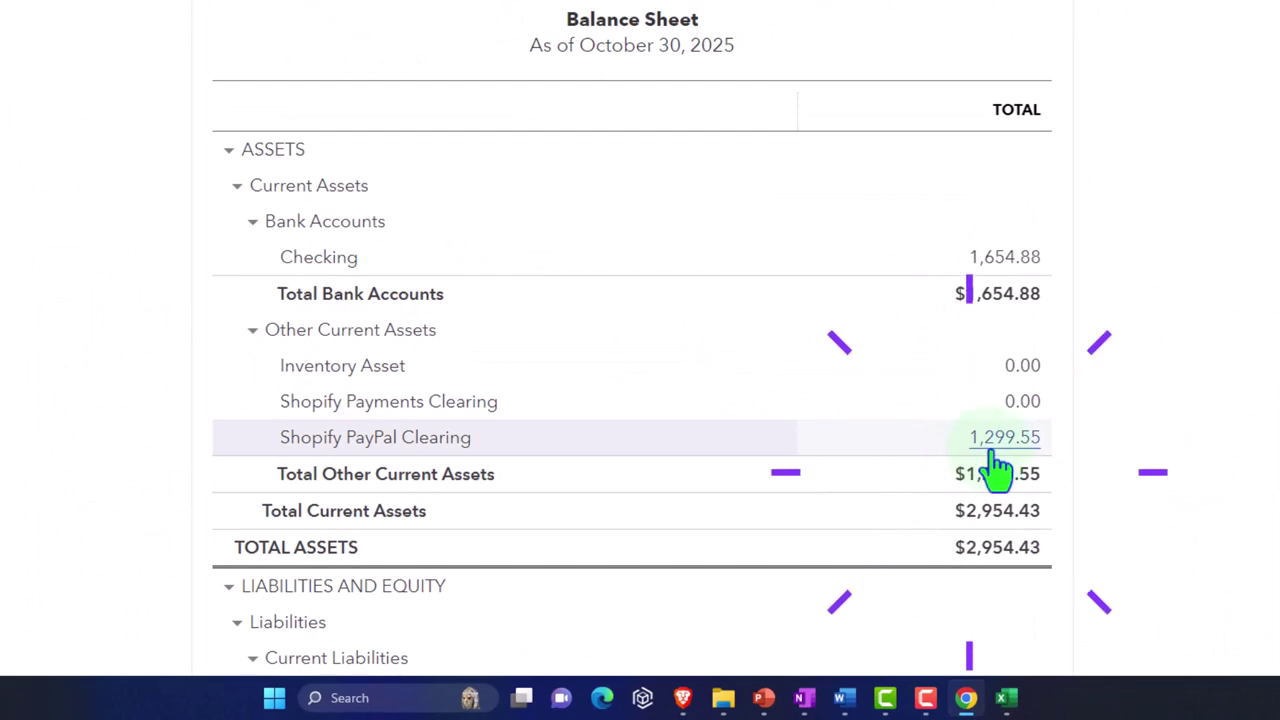
left_click(219, 11)
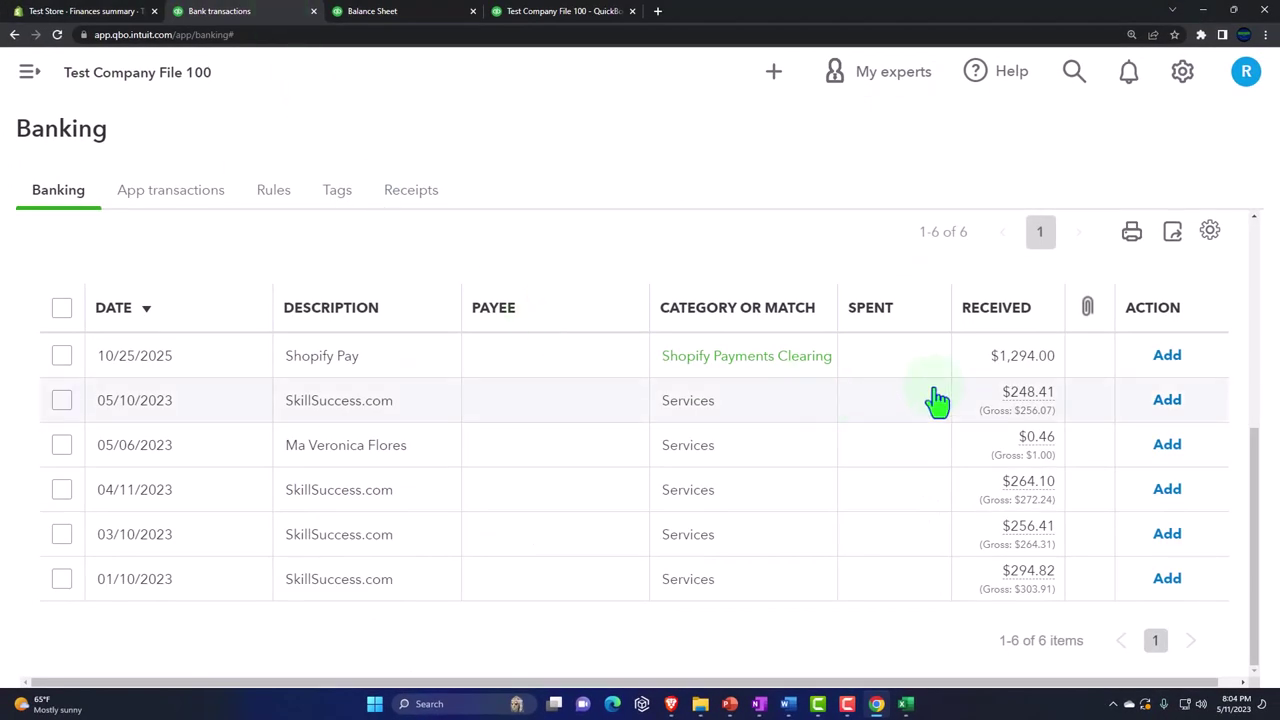
left_click(969, 377)
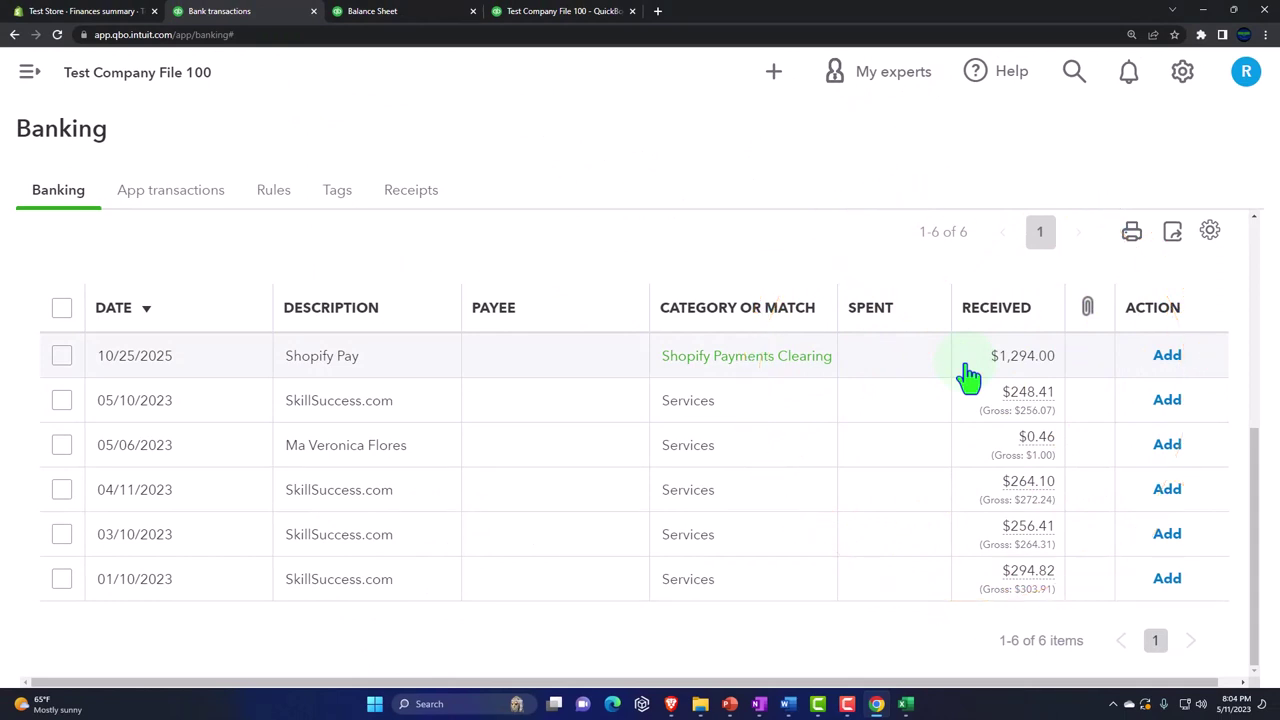
left_click(951, 425)
Step: Add the 10/25/2025 $1,294.00 Shopify Pay deposit under Shopify PayPal Clearing
left_click(1019, 370)
key("ctrl+minus")
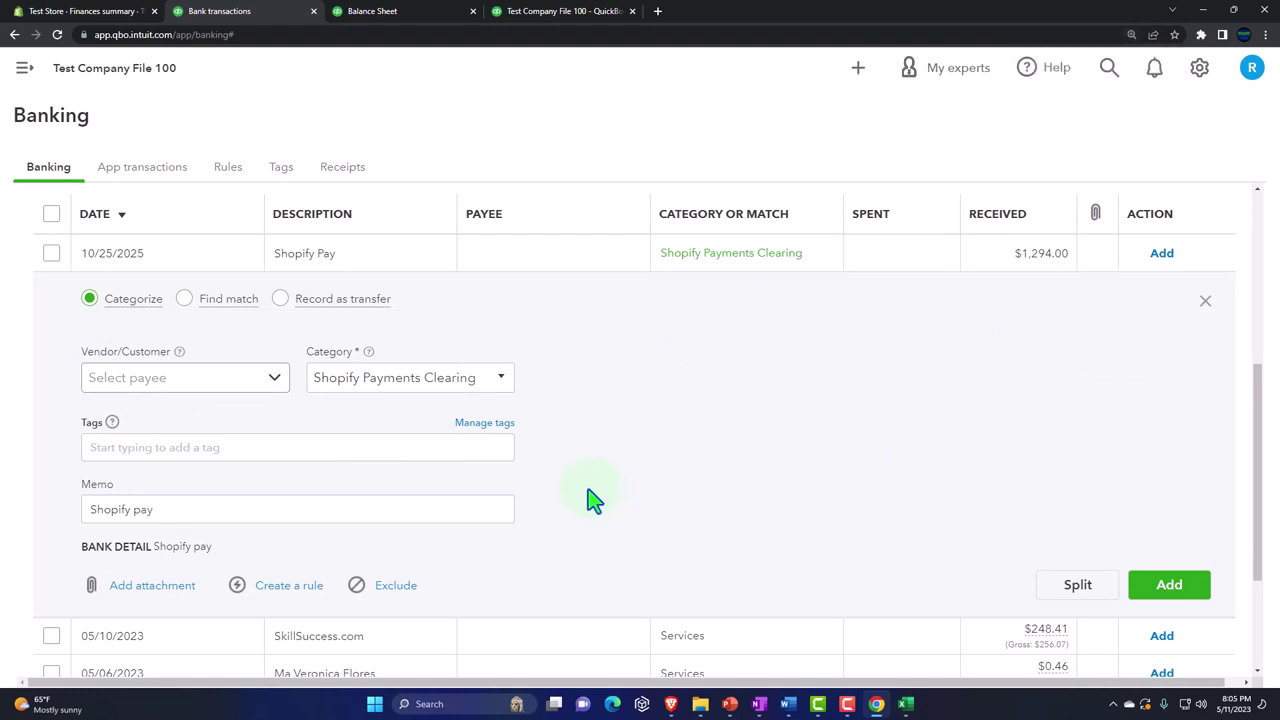
left_click(500, 389)
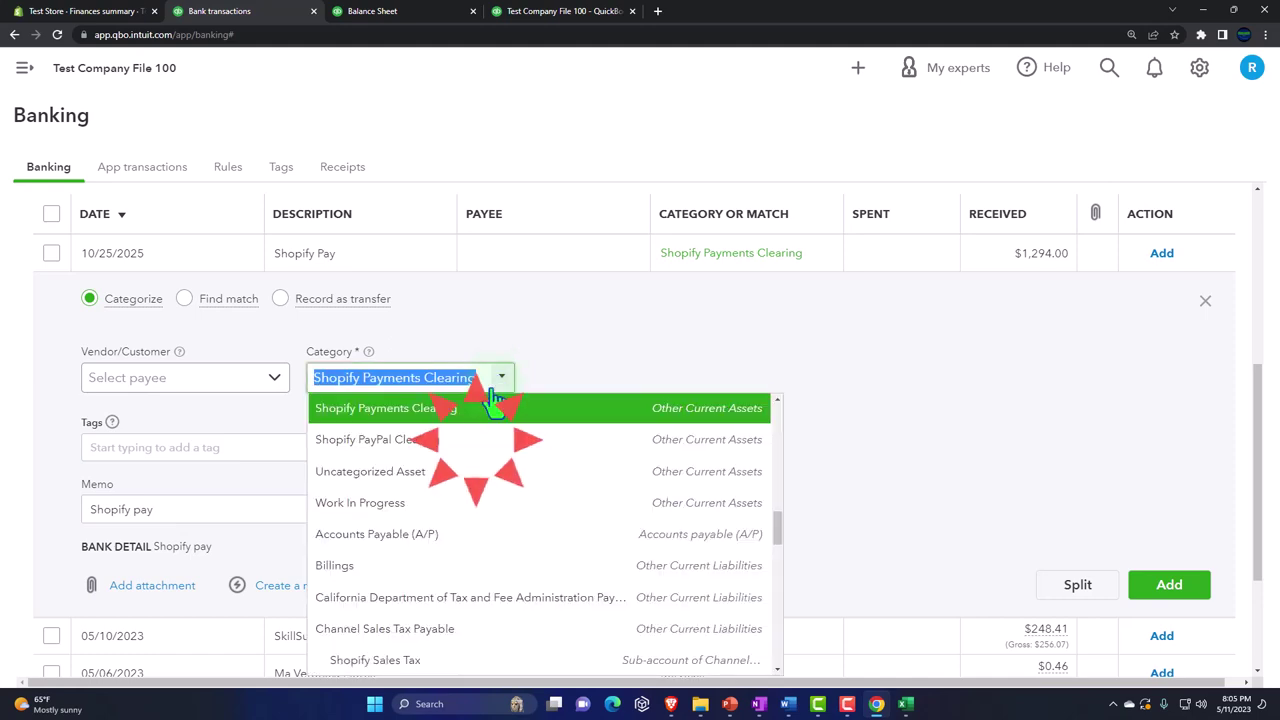
left_click(418, 448)
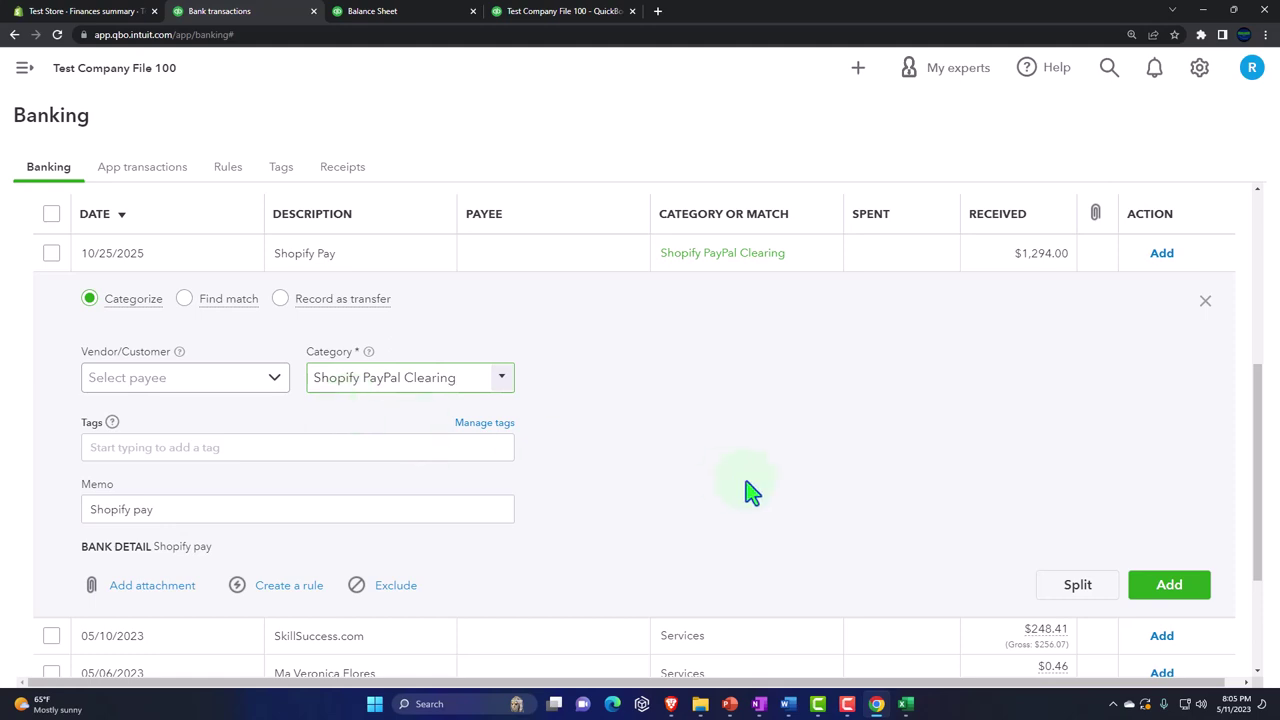
left_click(1170, 590)
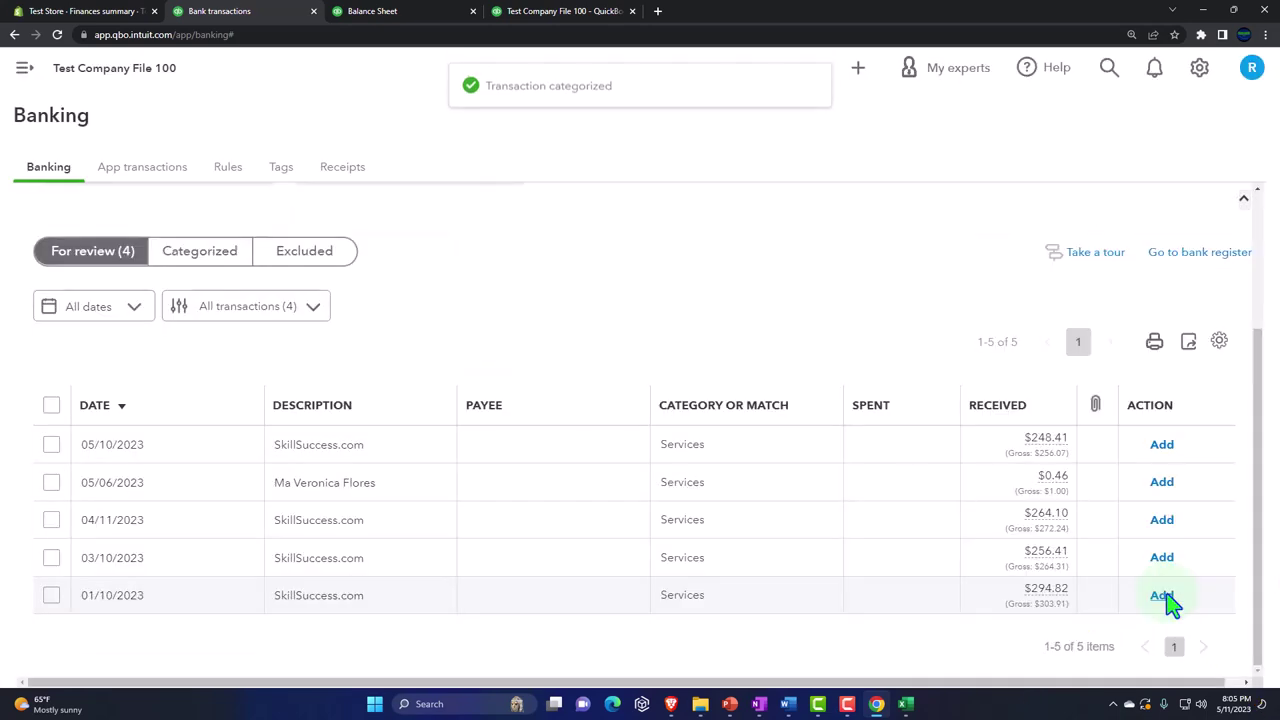
left_click(406, 12)
scroll(451, 265, "up", 3)
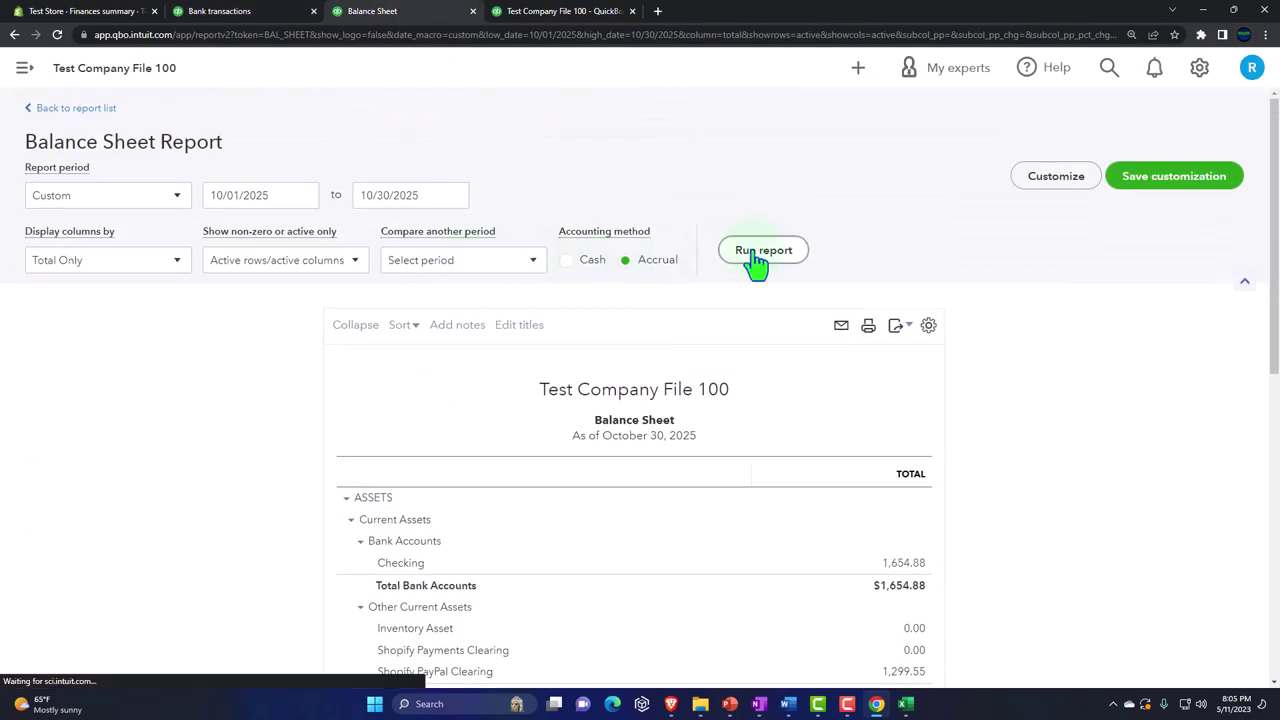
Step: Re-run the Balance Sheet and review the transactions behind the remaining 5.55 clearing balance
left_click(760, 251)
scroll(829, 403, "down", 2)
key("ctrl+plus")
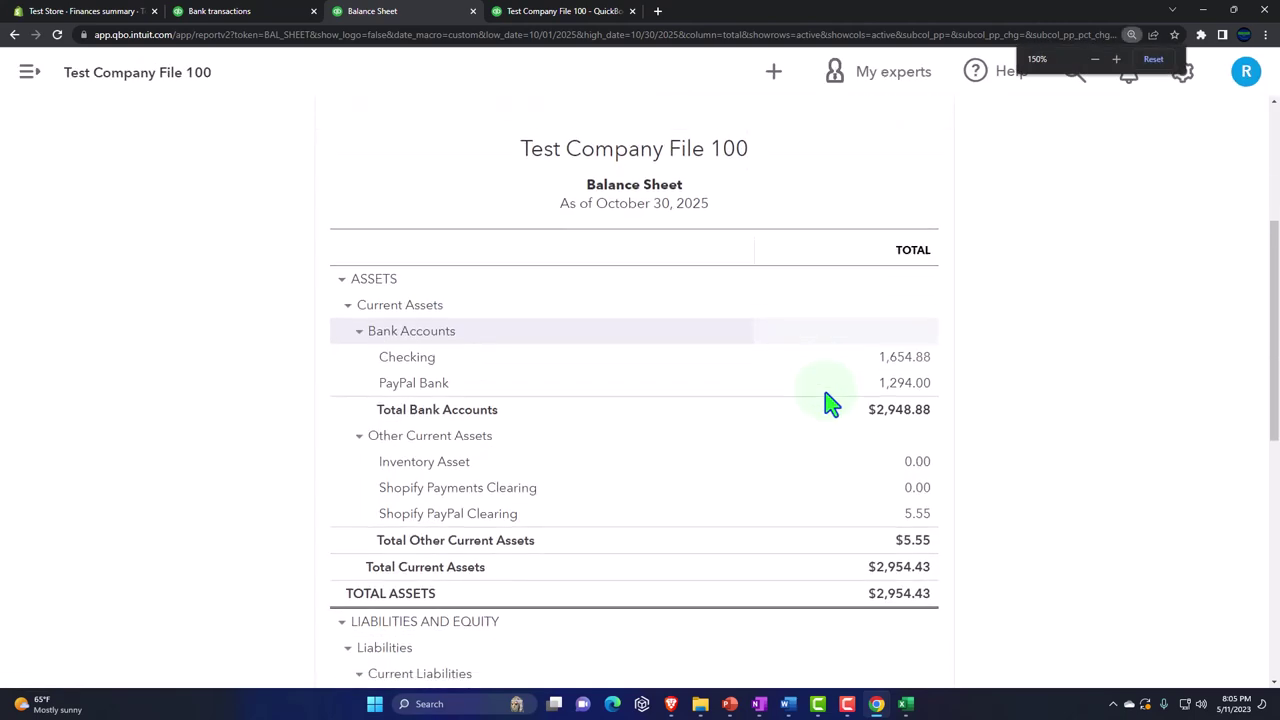
key("ctrl+plus")
scroll(831, 583, "down", 1)
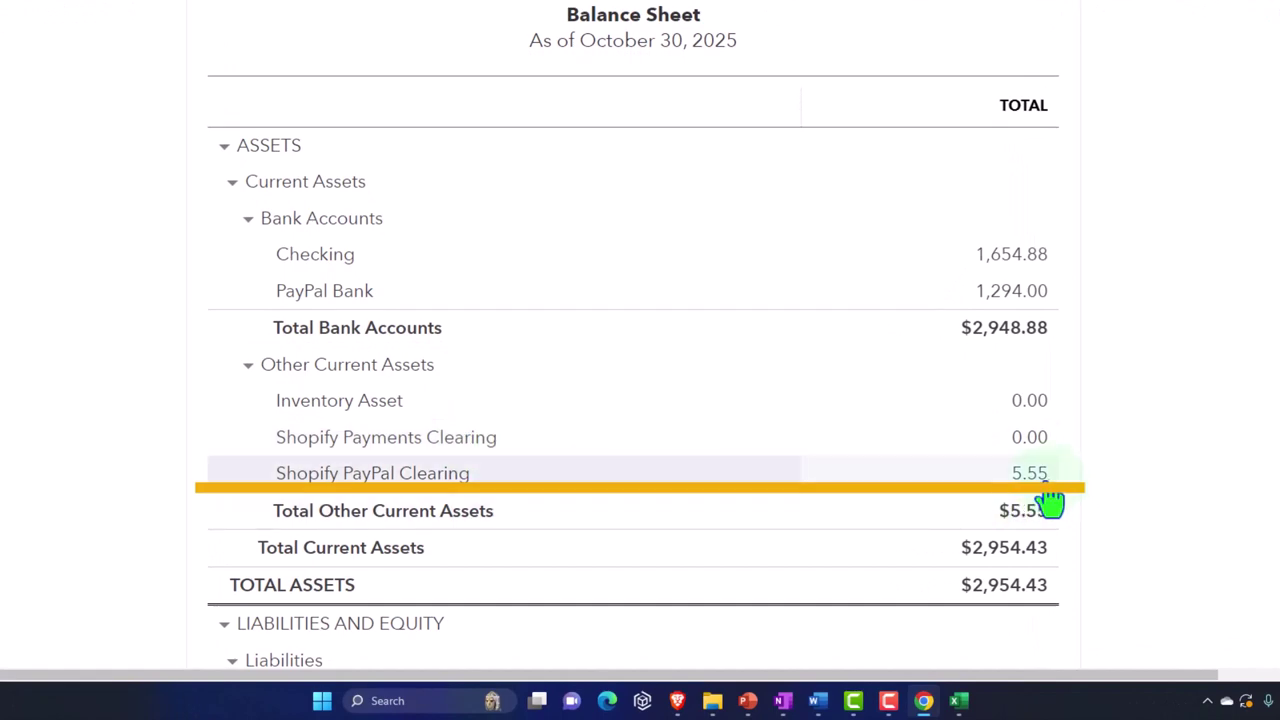
left_click(1040, 480)
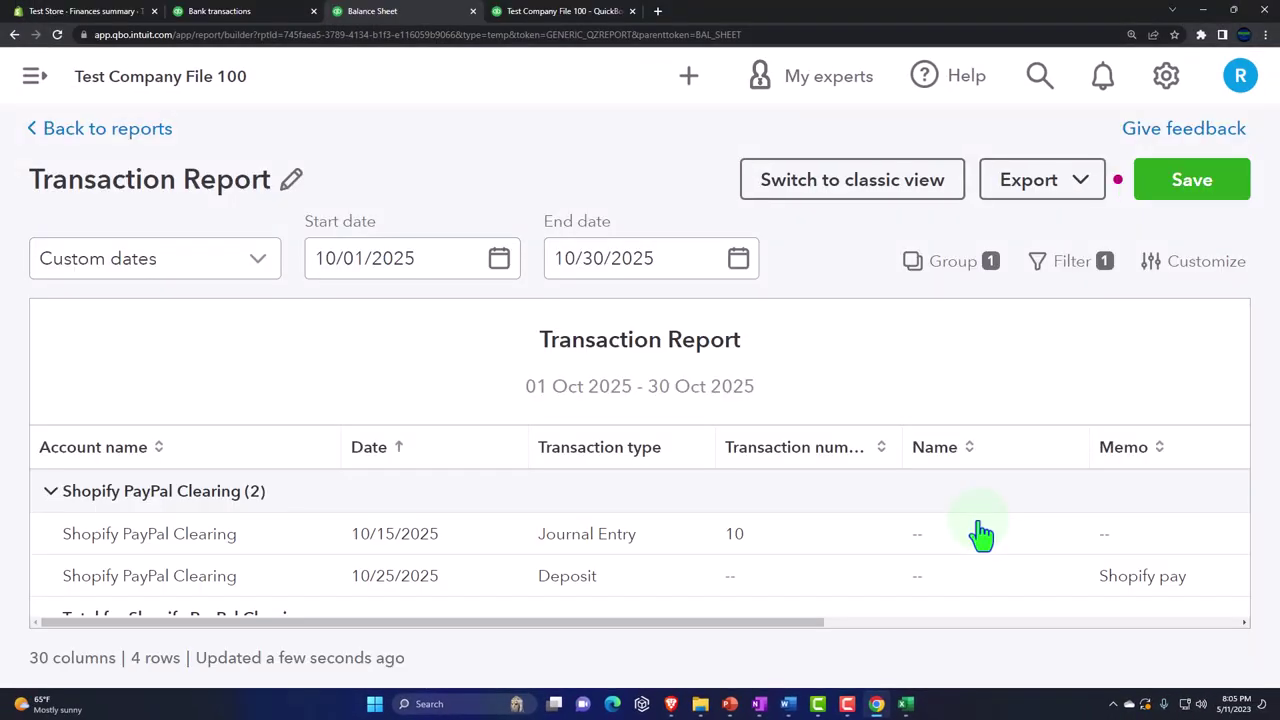
key("ctrl+minus")
key("ctrl+minus")
key("ctrl+minus")
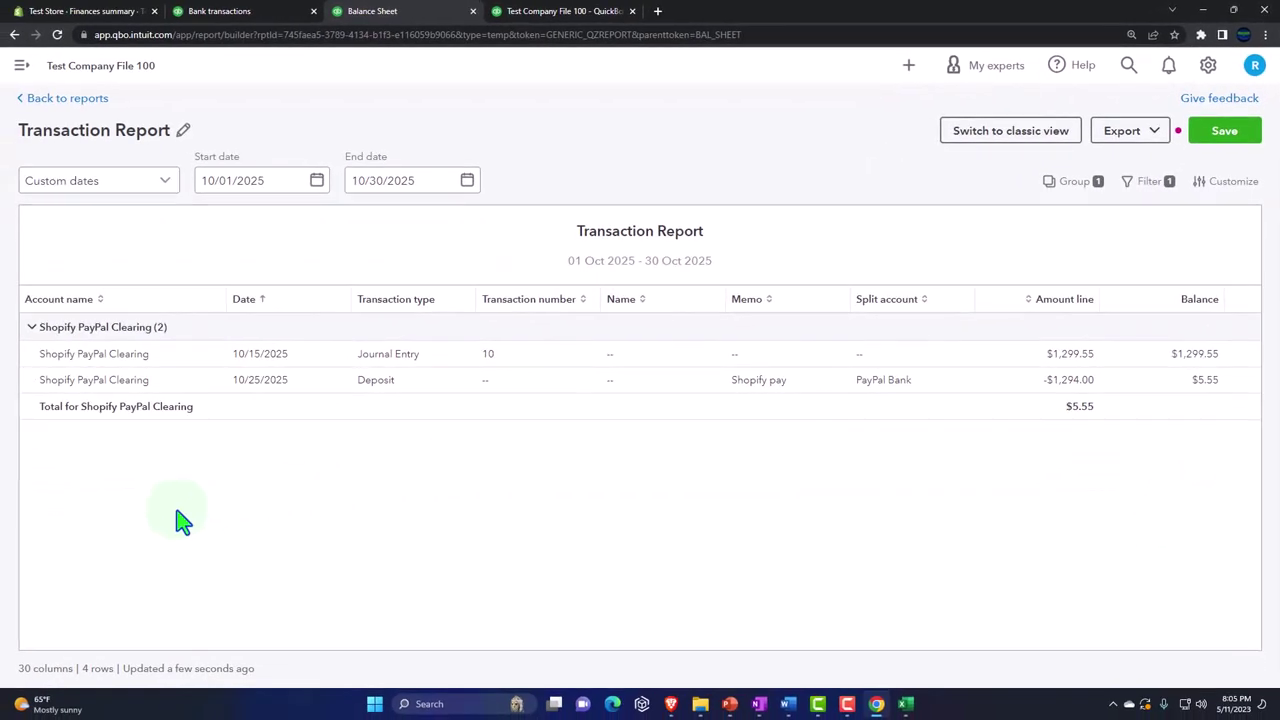
left_click(68, 98)
left_click(680, 406)
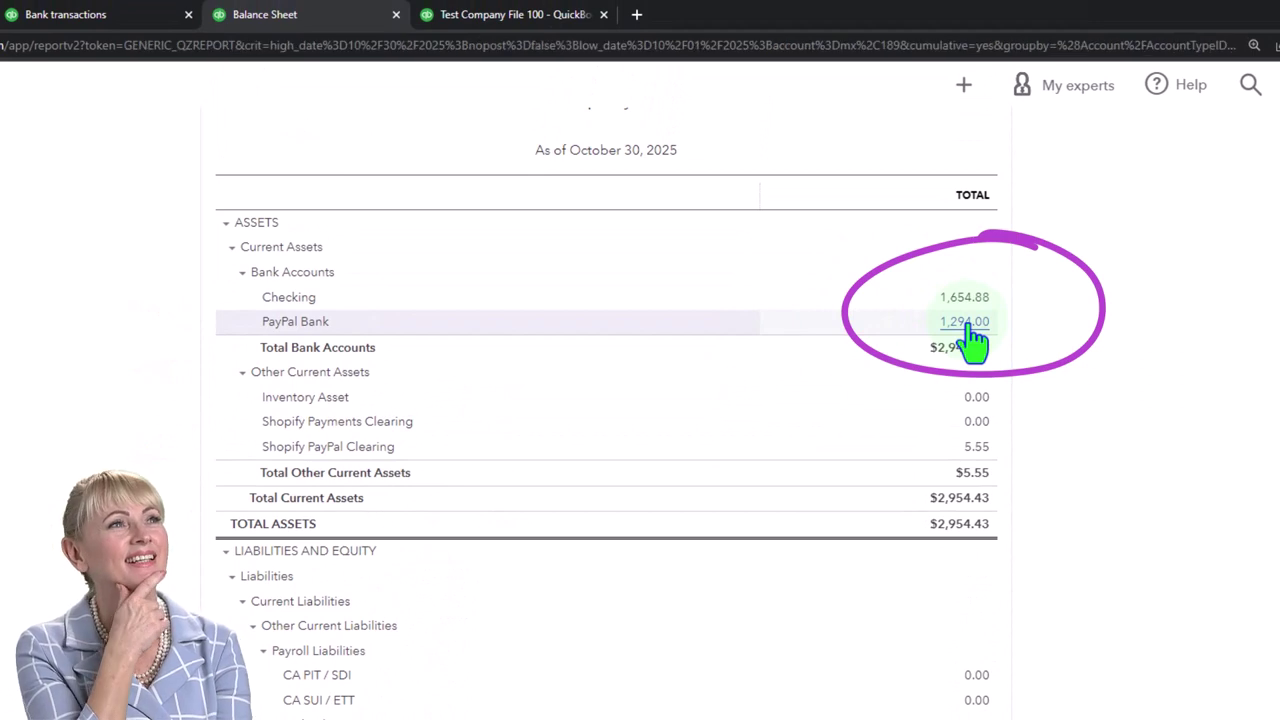
Step: Review the transactions behind the PayPal Bank 1,294.00 balance
left_click(966, 324)
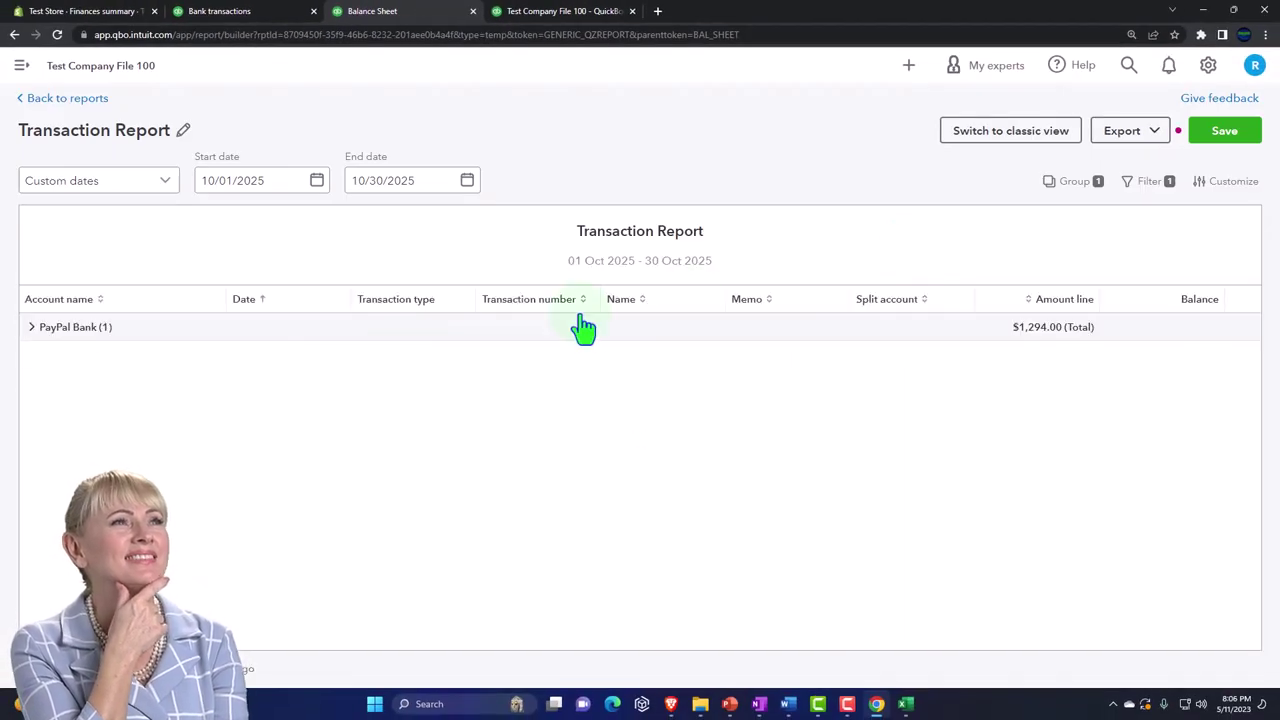
left_click(76, 112)
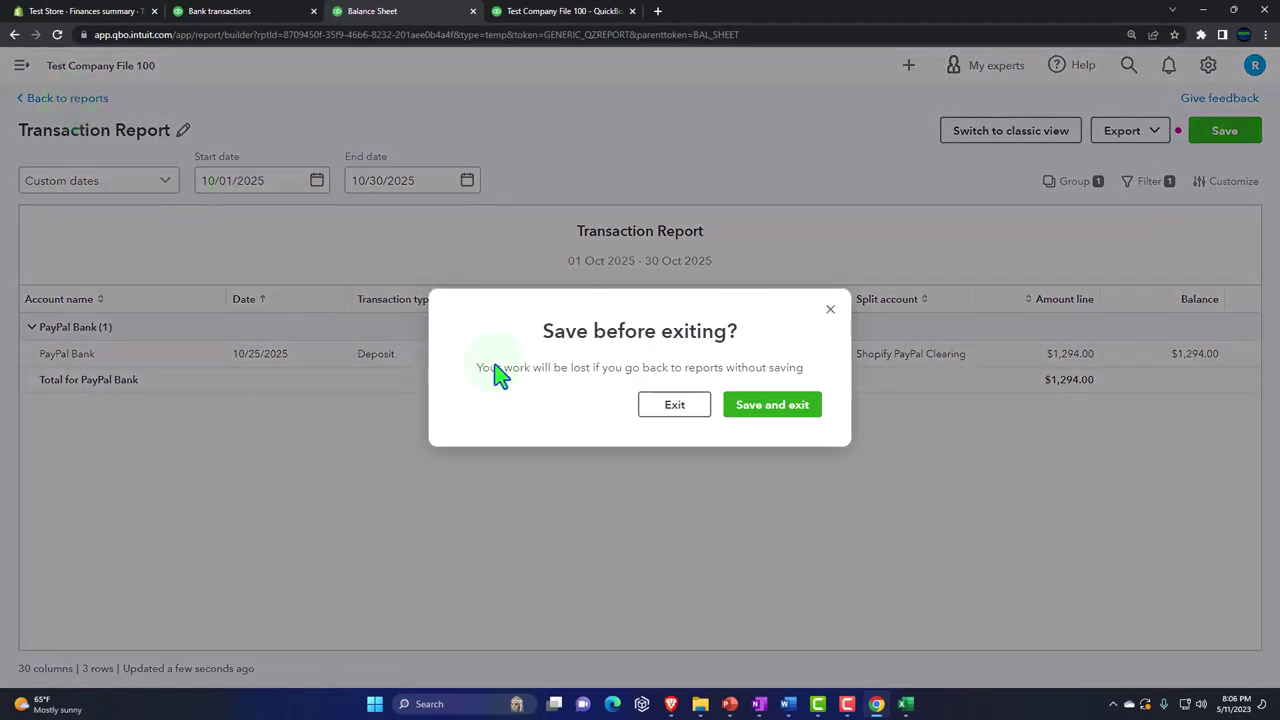
left_click(674, 406)
Step: Check the formula behind the 5.55 Fees & Charges on Excel Sheet1
mouse_move(905, 704)
left_click(872, 645)
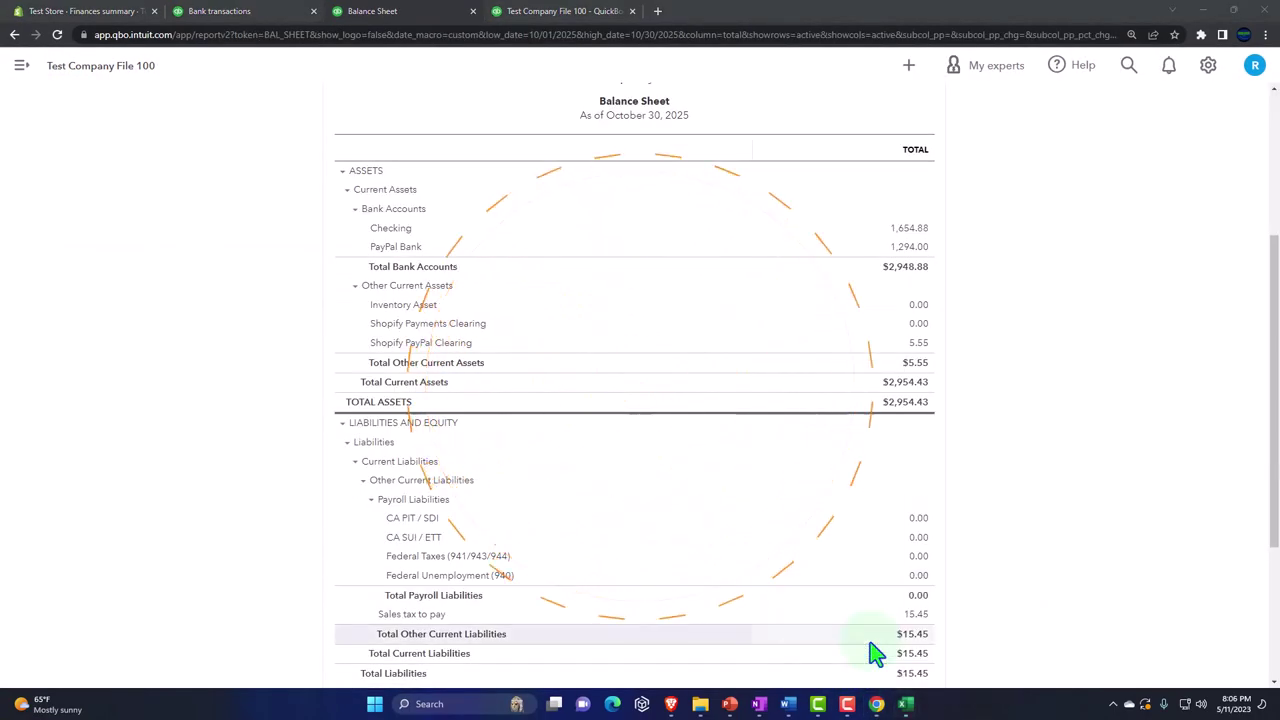
left_click(95, 662)
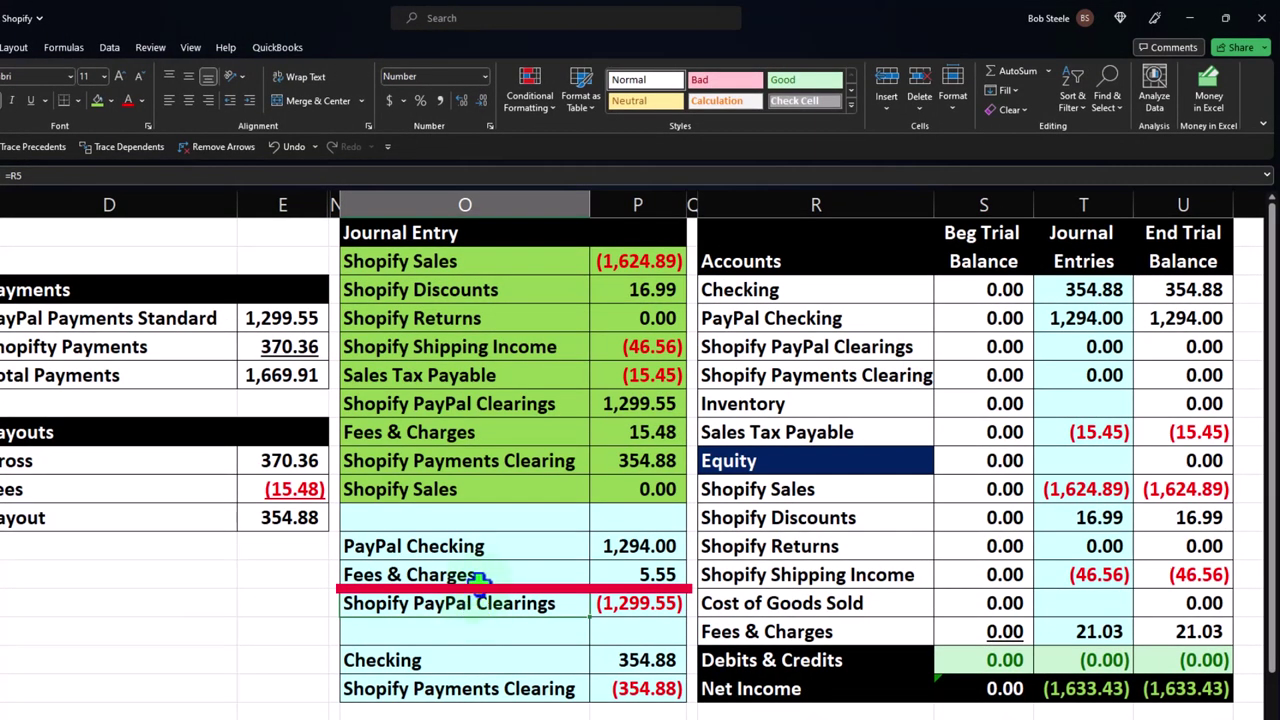
left_click(633, 576)
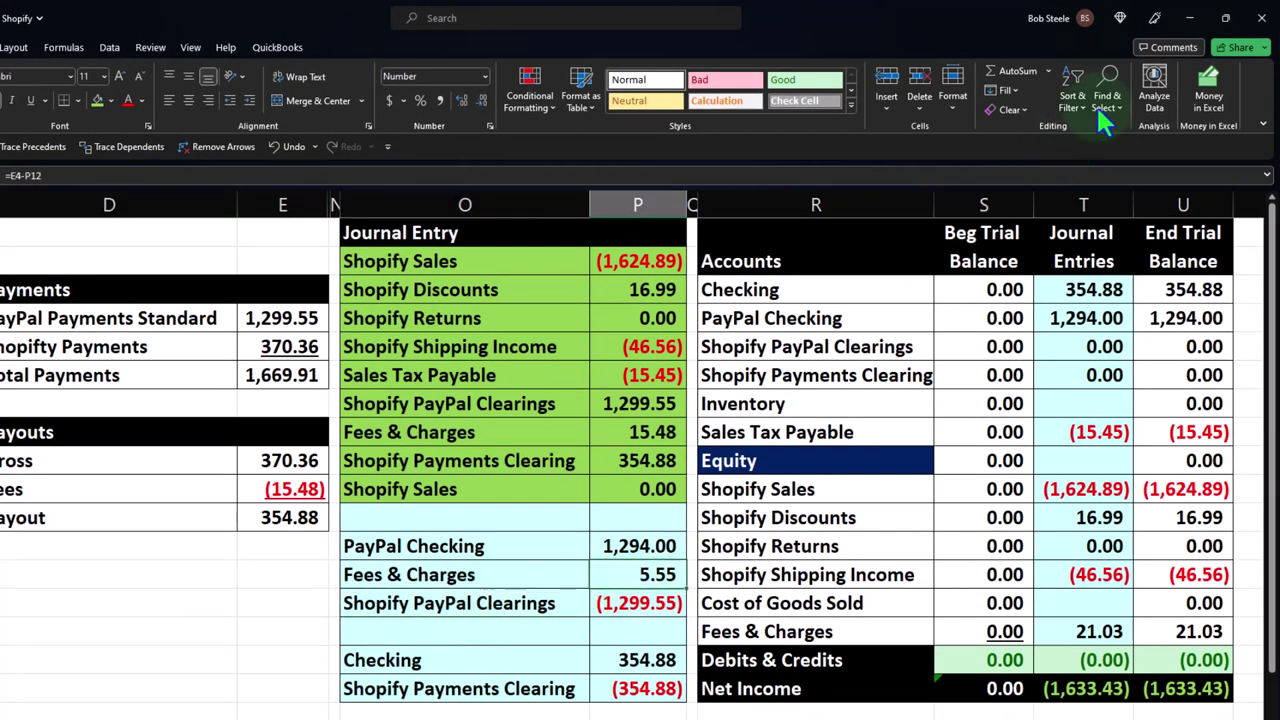
left_click(1192, 20)
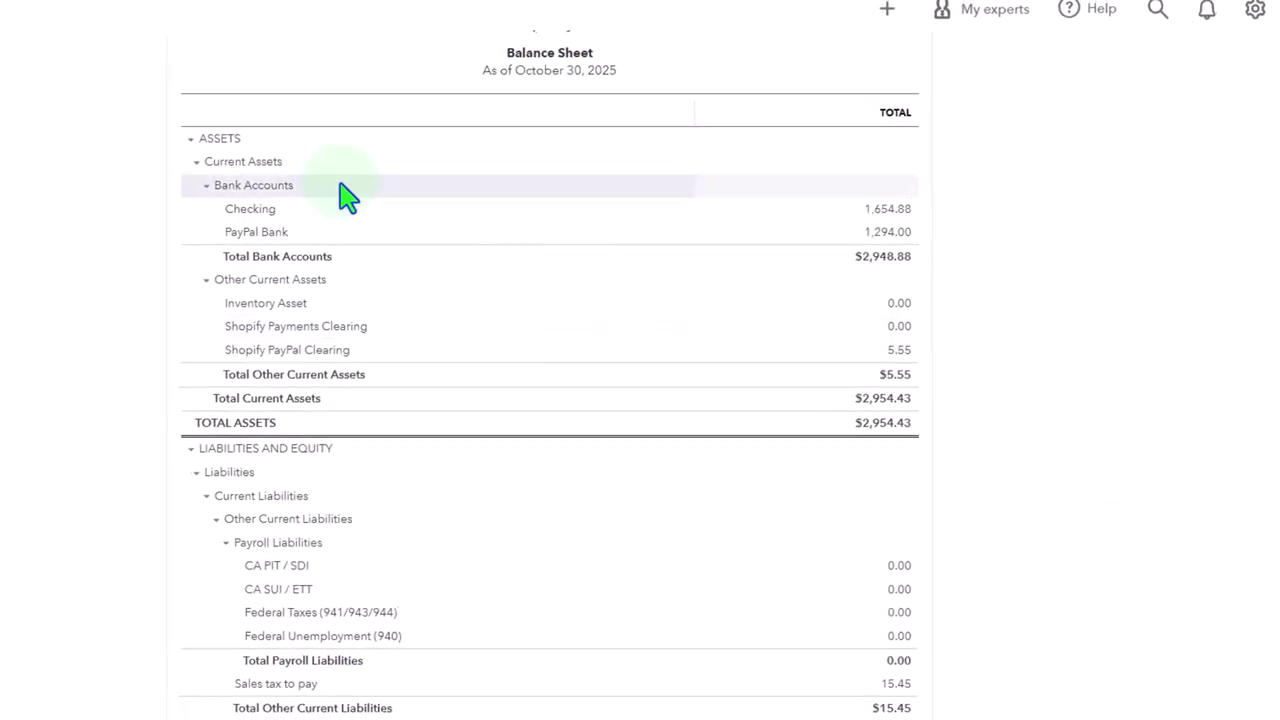
Step: Start a new journal entry from the New menu
left_click(228, 12)
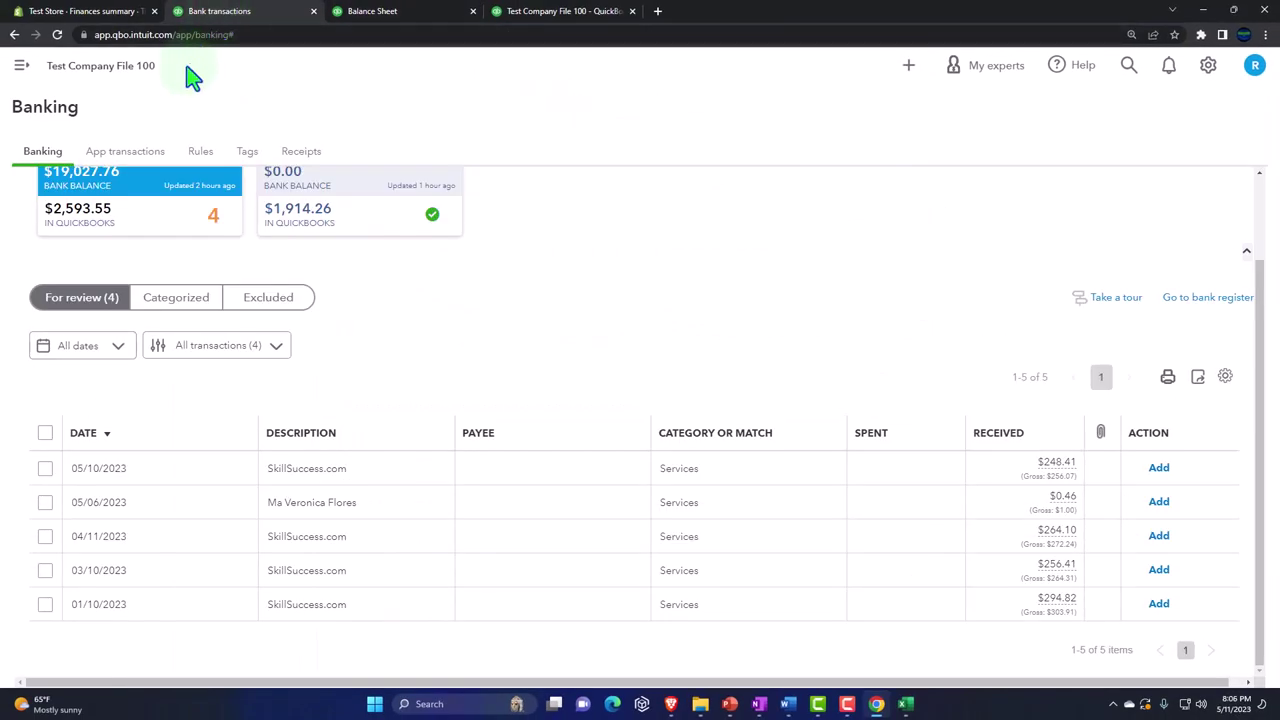
left_click(21, 65)
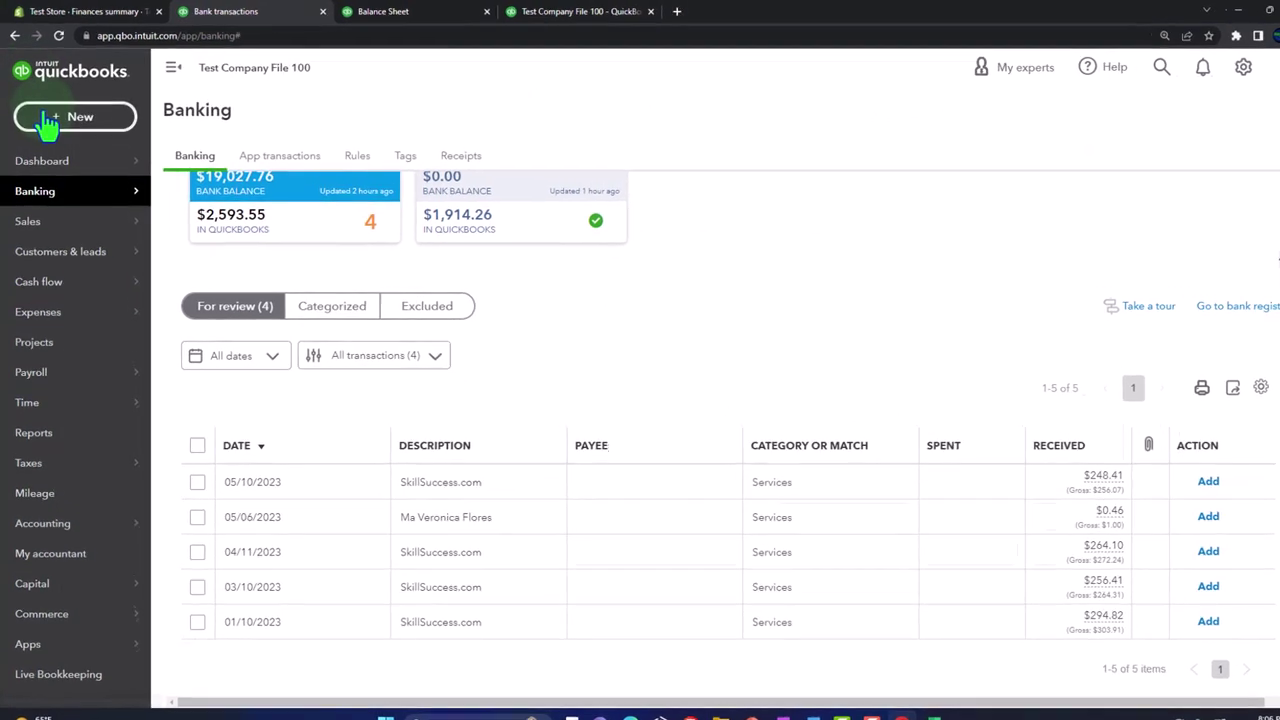
left_click(48, 120)
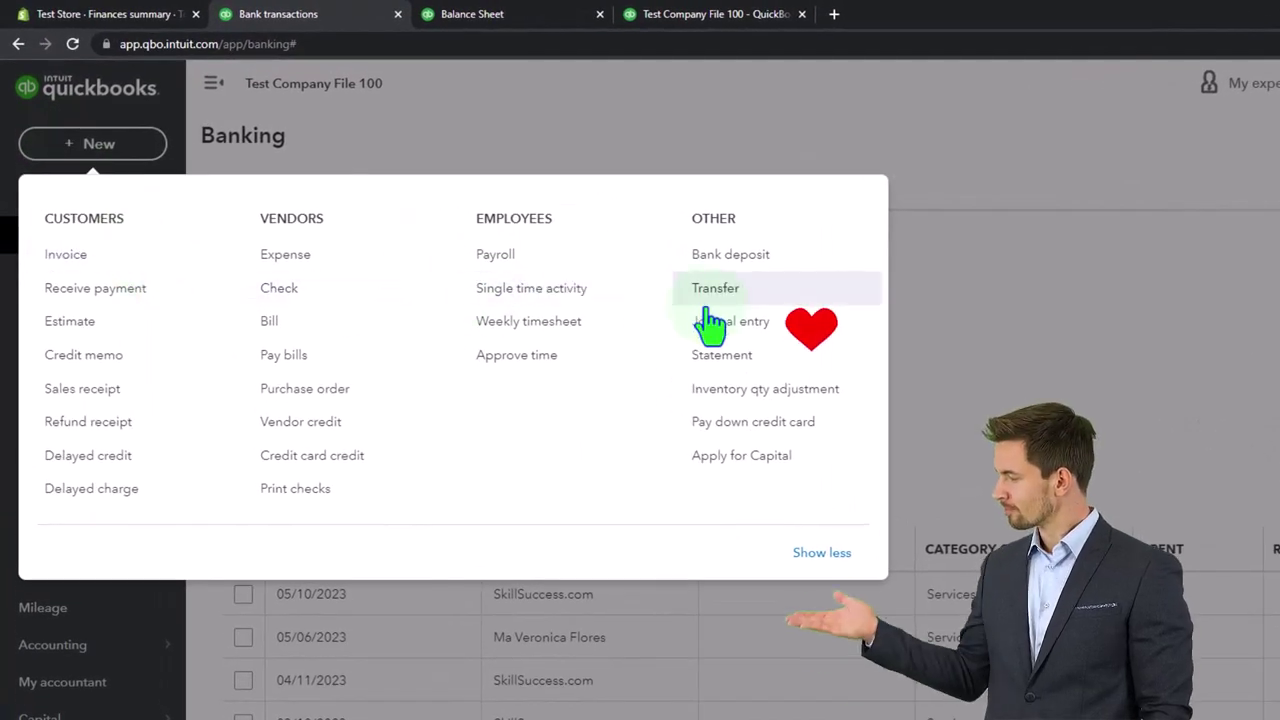
left_click(710, 321)
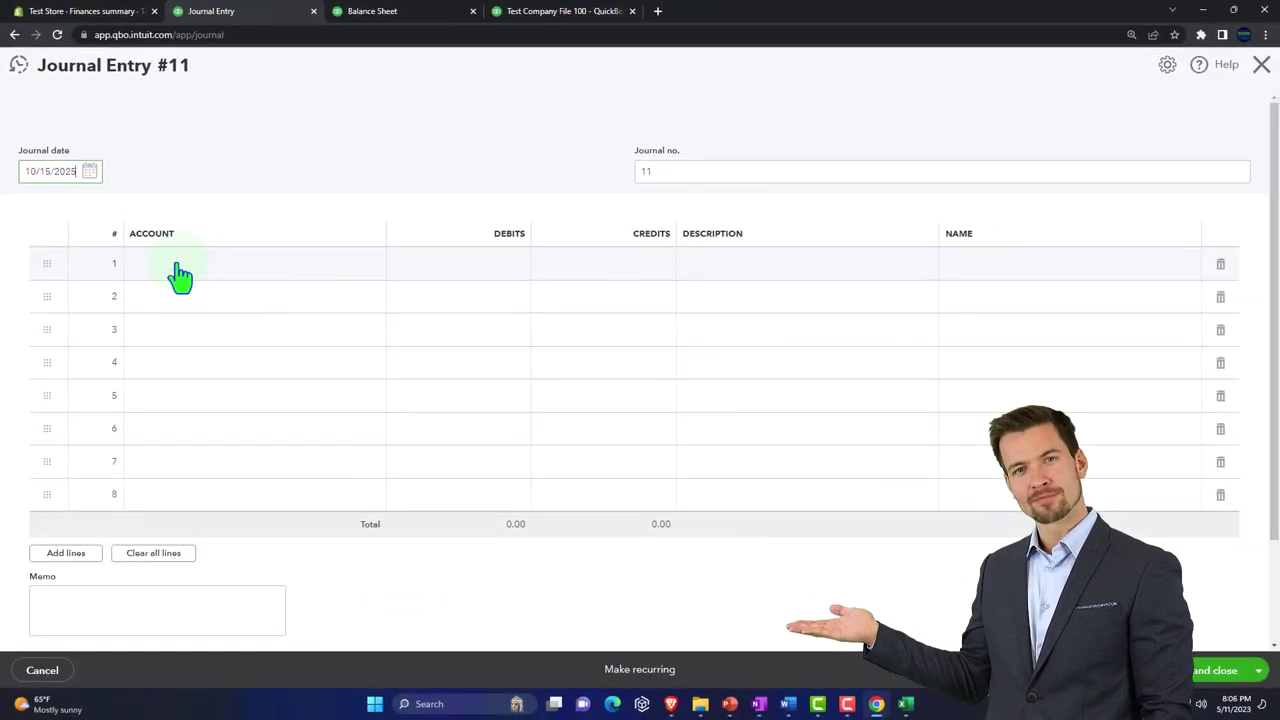
Step: Debit PayPal Fees 5.55 on line 1 of the journal entry
left_click(180, 278)
left_click(180, 275)
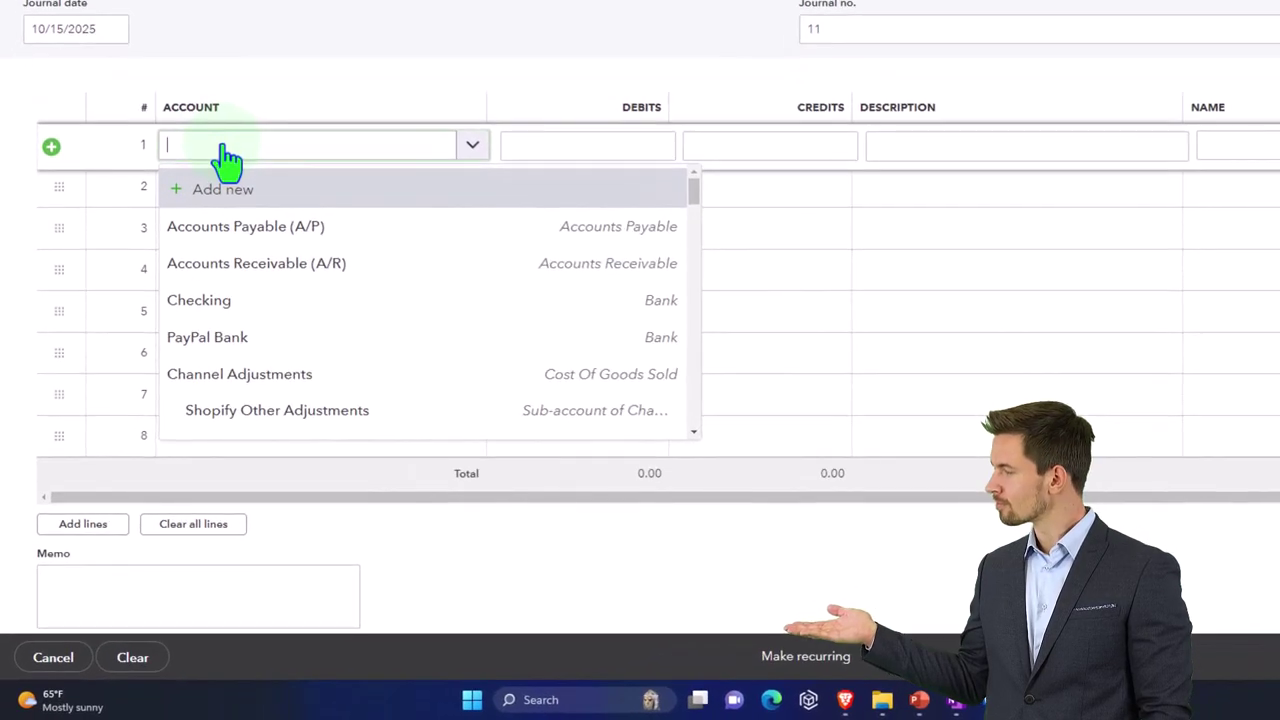
type("shop")
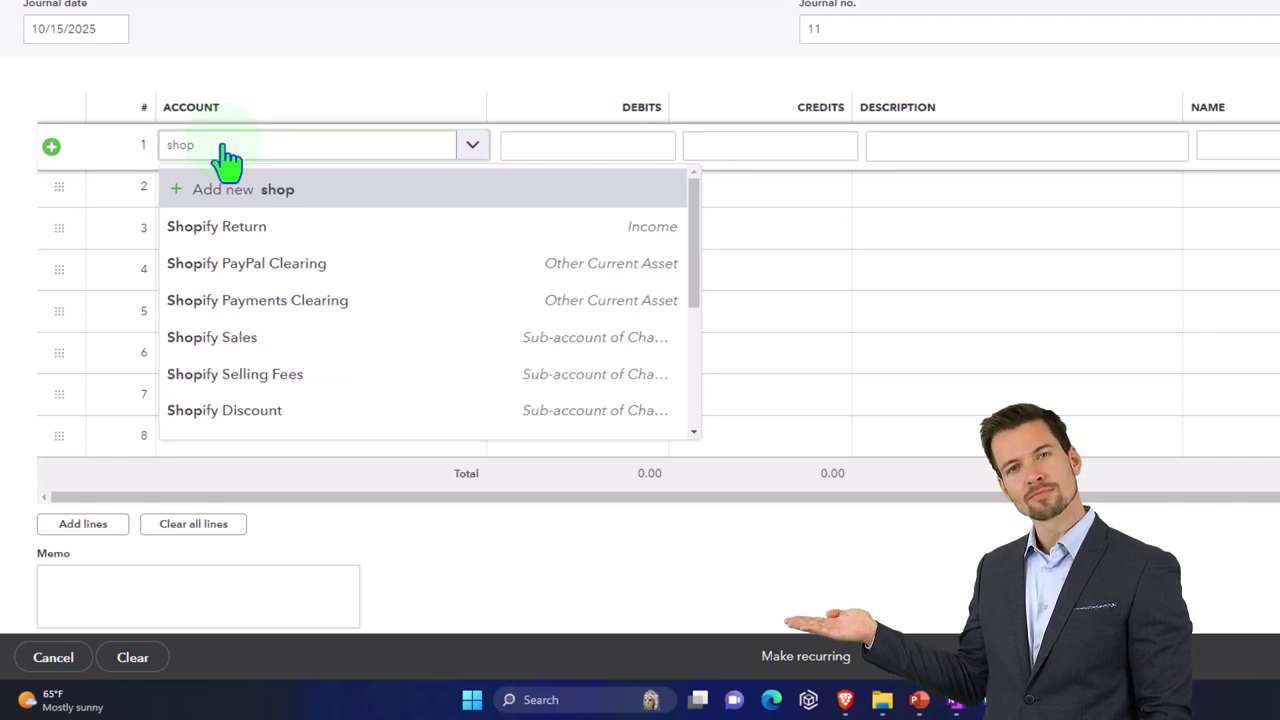
type("ify")
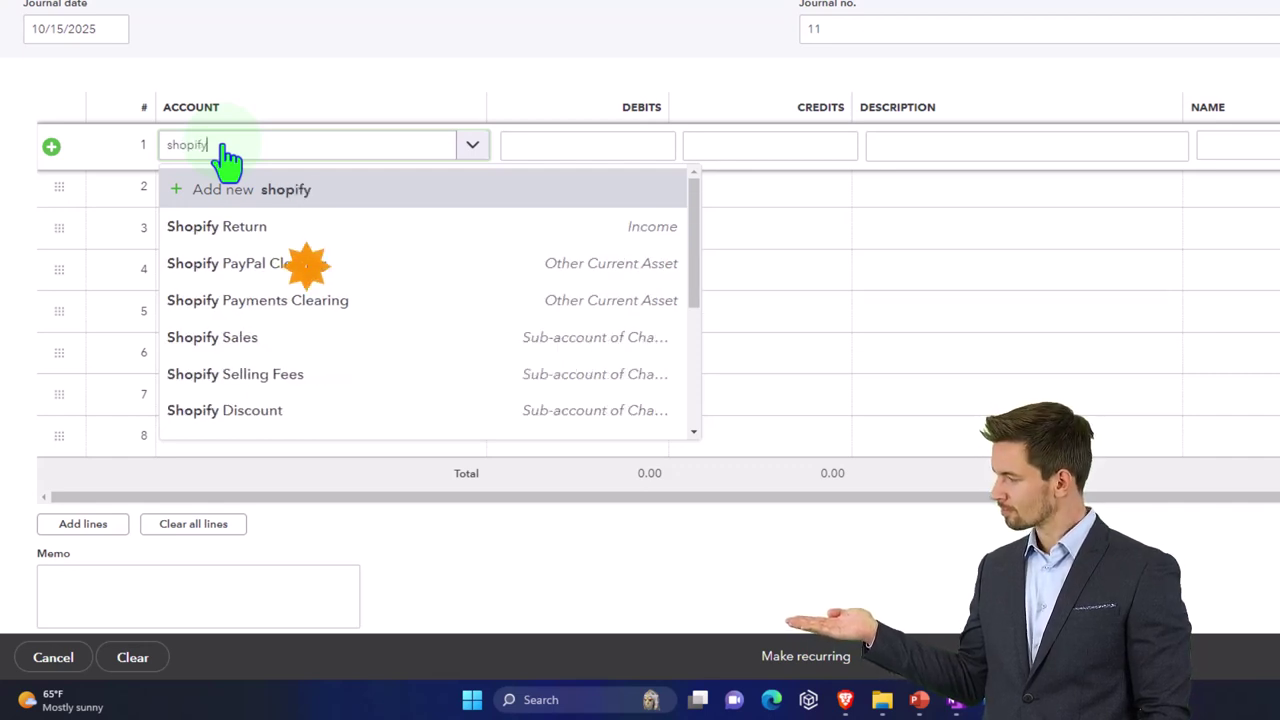
type(" fee")
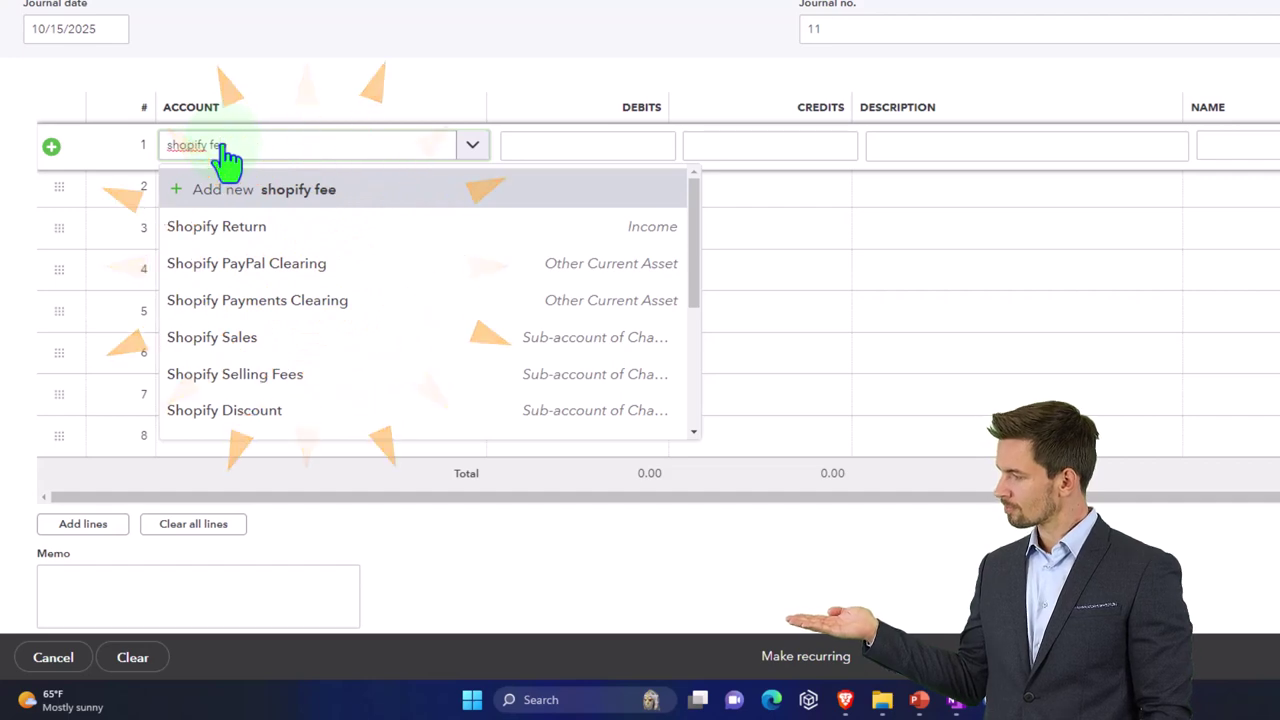
key("BackSpace")
key("BackSpace")
key("BackSpace")
key("BackSpace")
key("BackSpace")
key("BackSpace")
key("BackSpace")
key("BackSpace")
key("BackSpace")
key("BackSpace")
key("BackSpace")
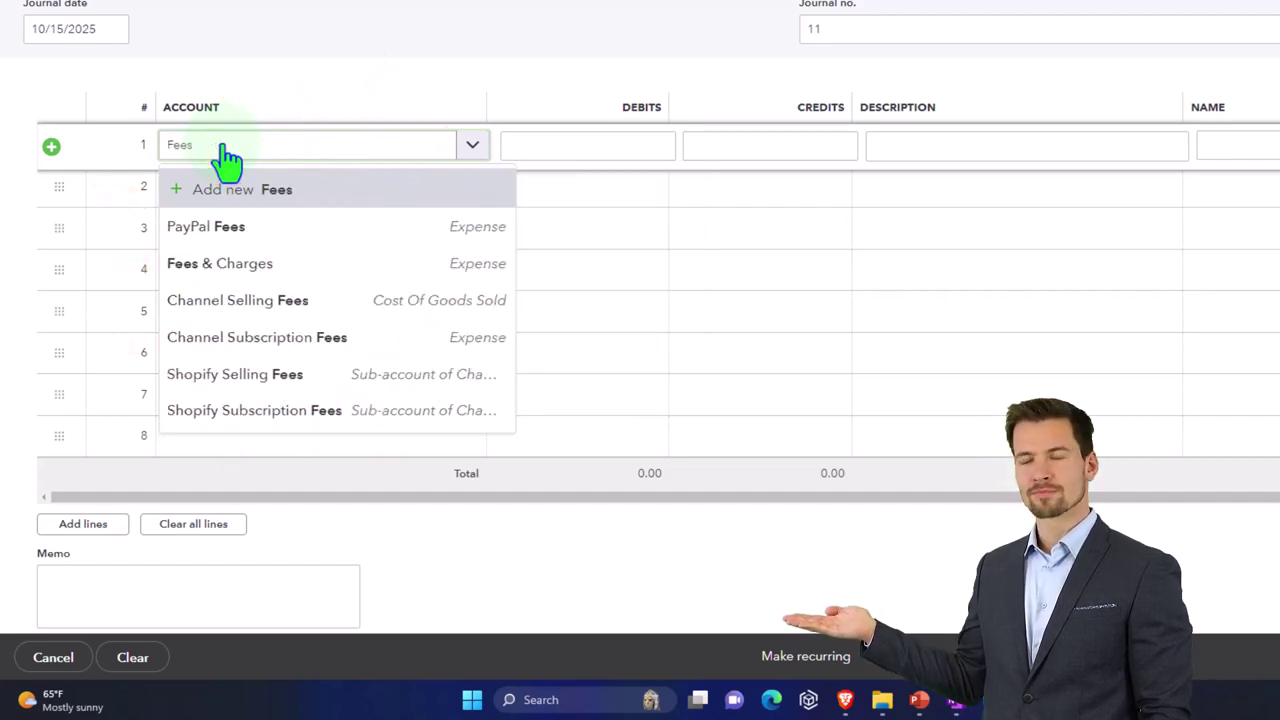
key("Down")
key("Down")
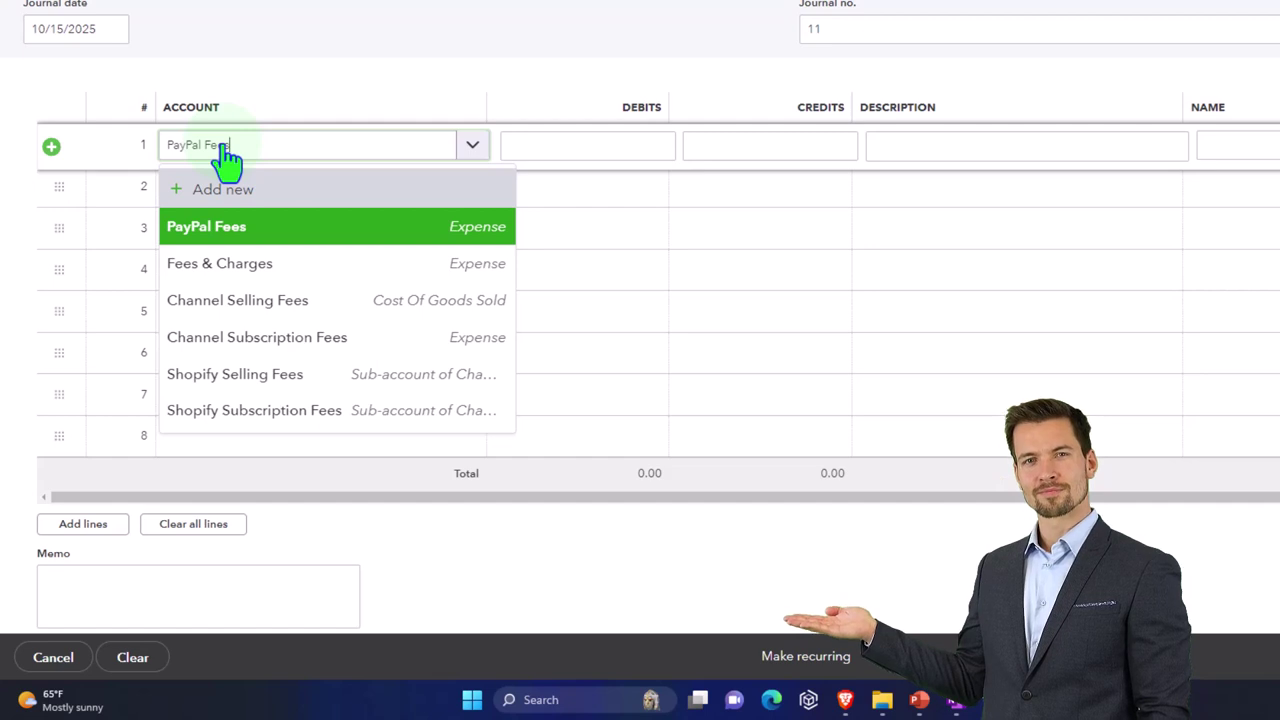
key("Tab")
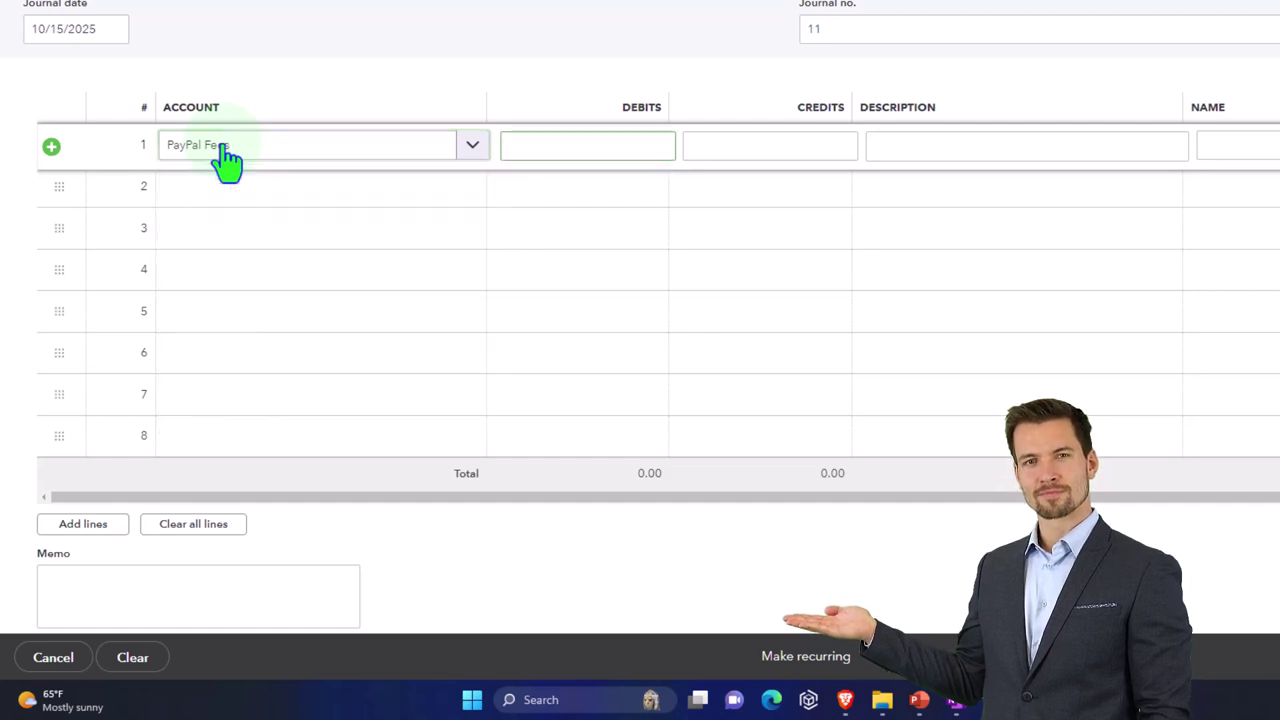
type("5.55")
key("Tab")
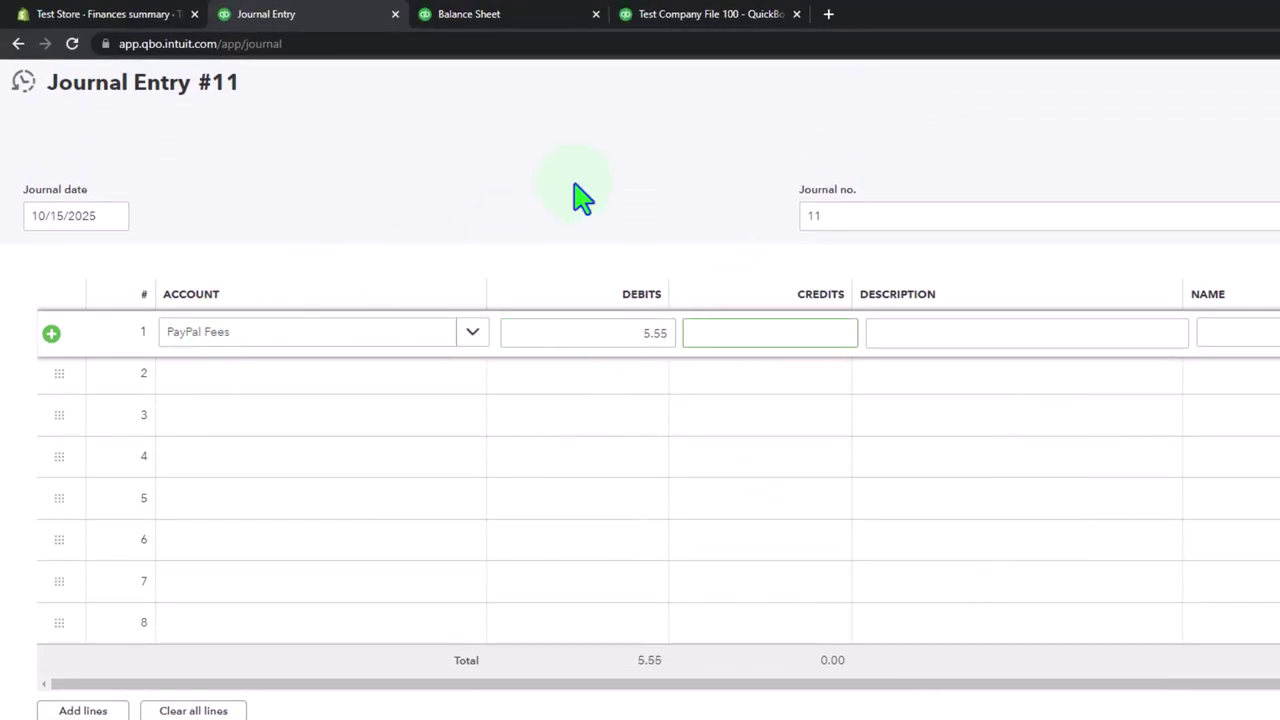
Step: Check the Profit and Loss and Balance Sheet reports before finishing the entry
left_click(680, 14)
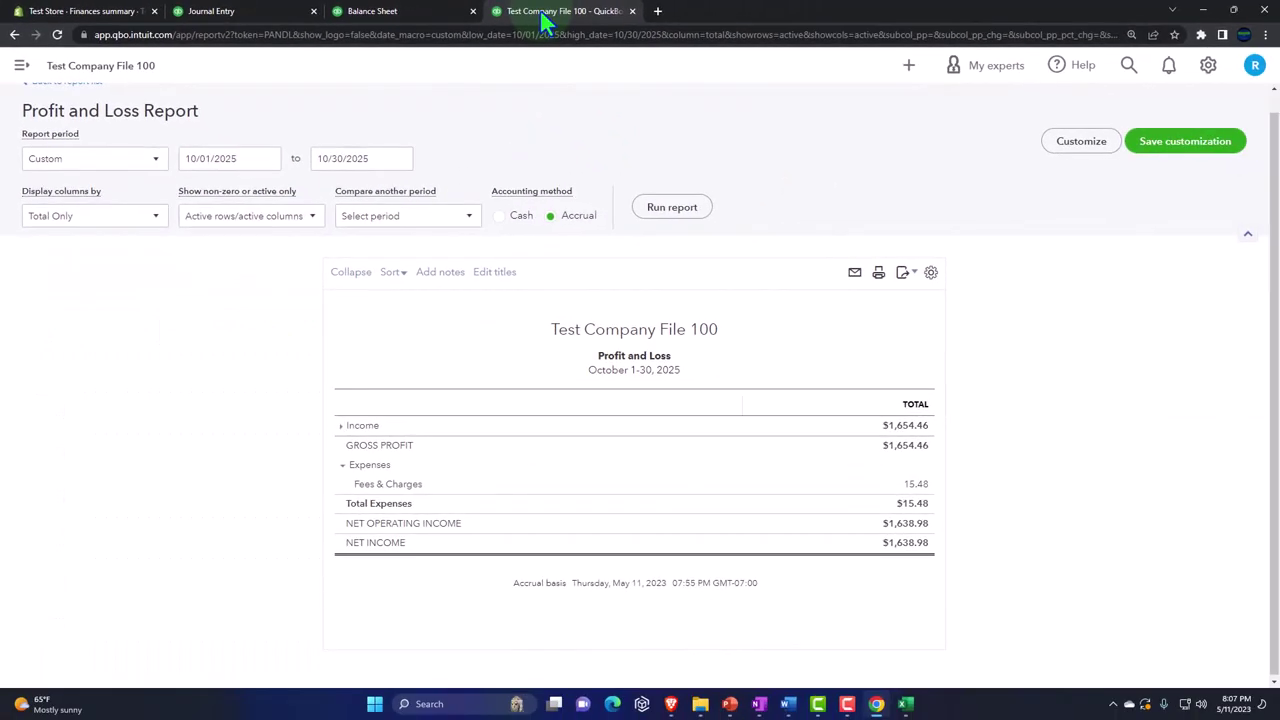
left_click(376, 14)
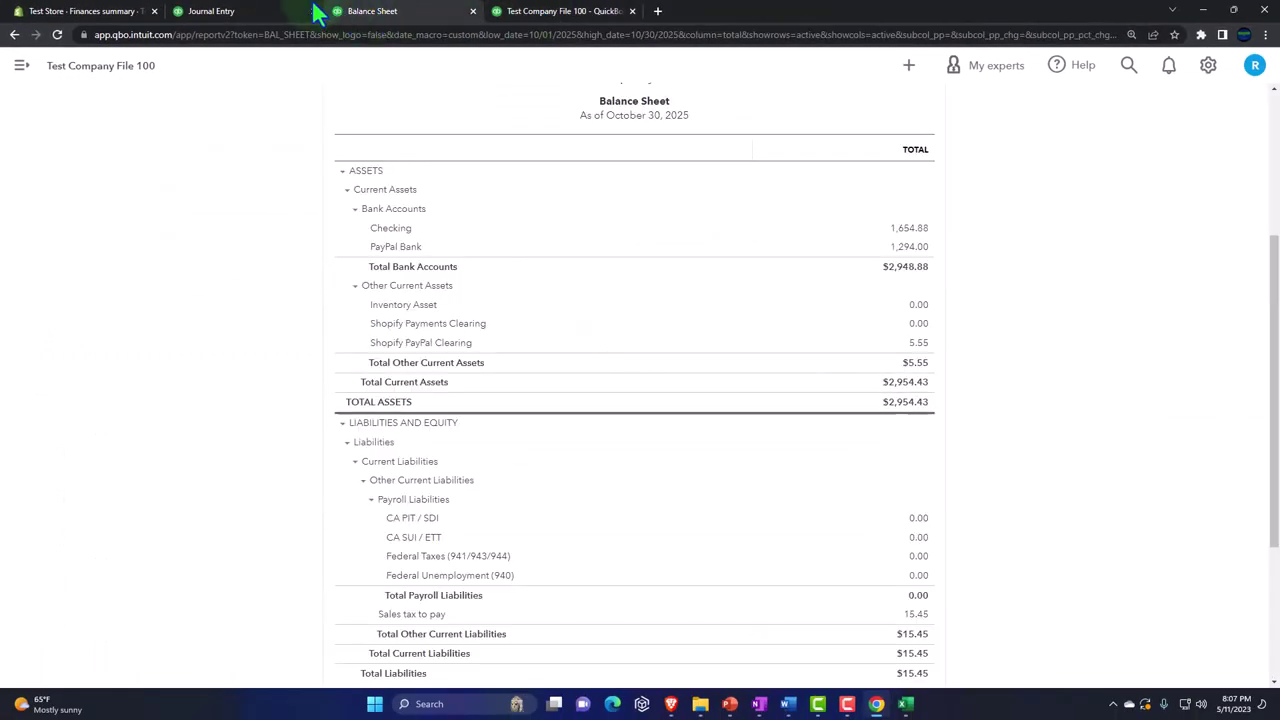
left_click(255, 12)
Step: Credit Shopify PayPal Clearing 5.55 on line 2 and save Journal Entry #11
left_click(205, 296)
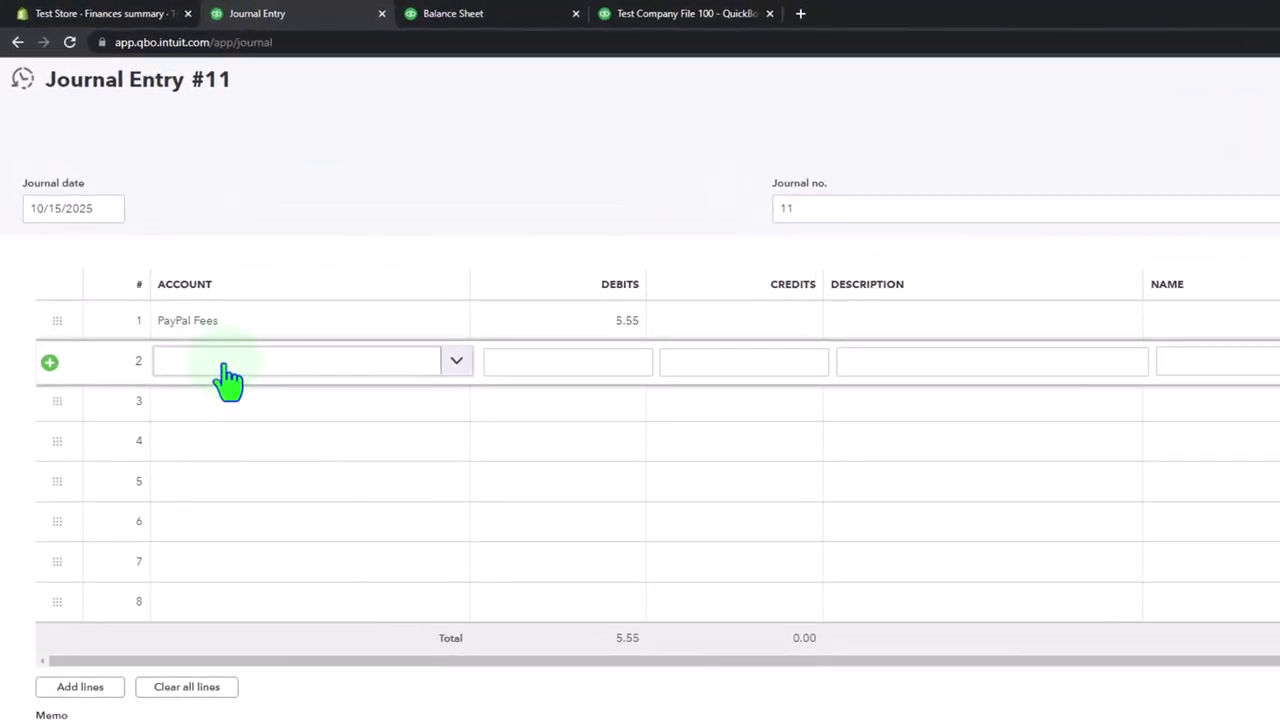
left_click(228, 378)
type("Paypal")
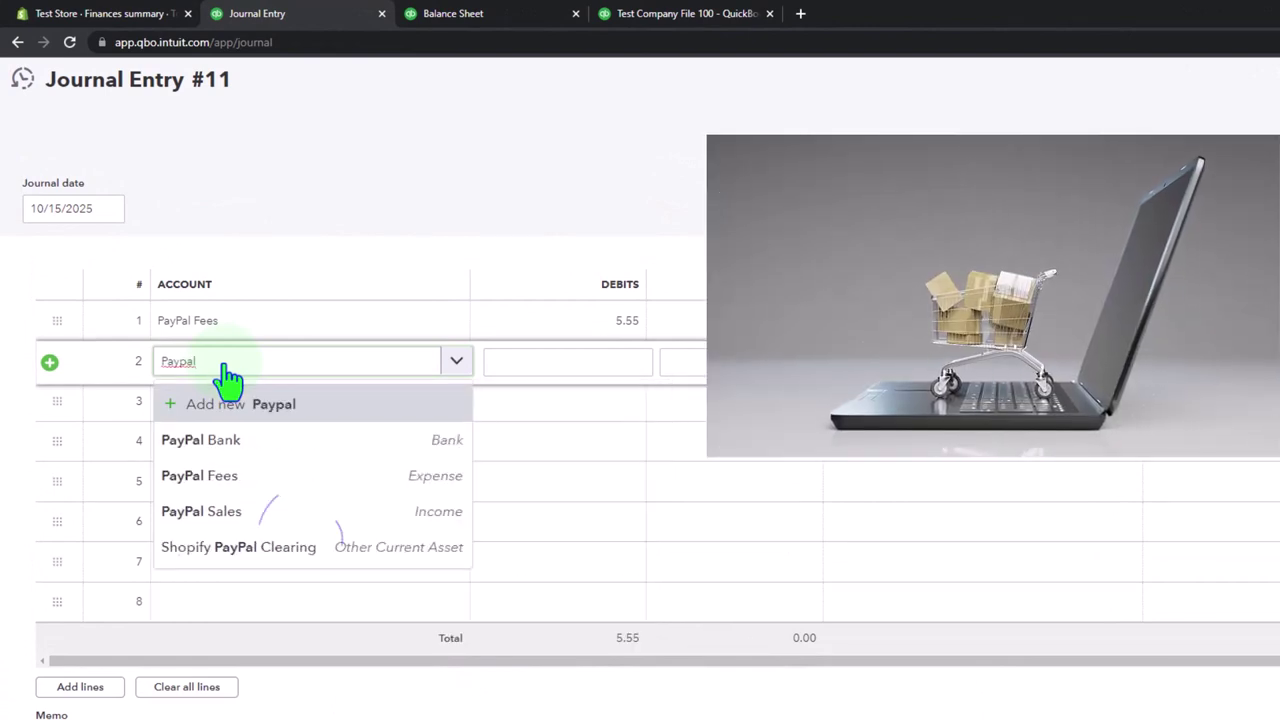
key("Down")
key("Down")
key("Down")
key("Down")
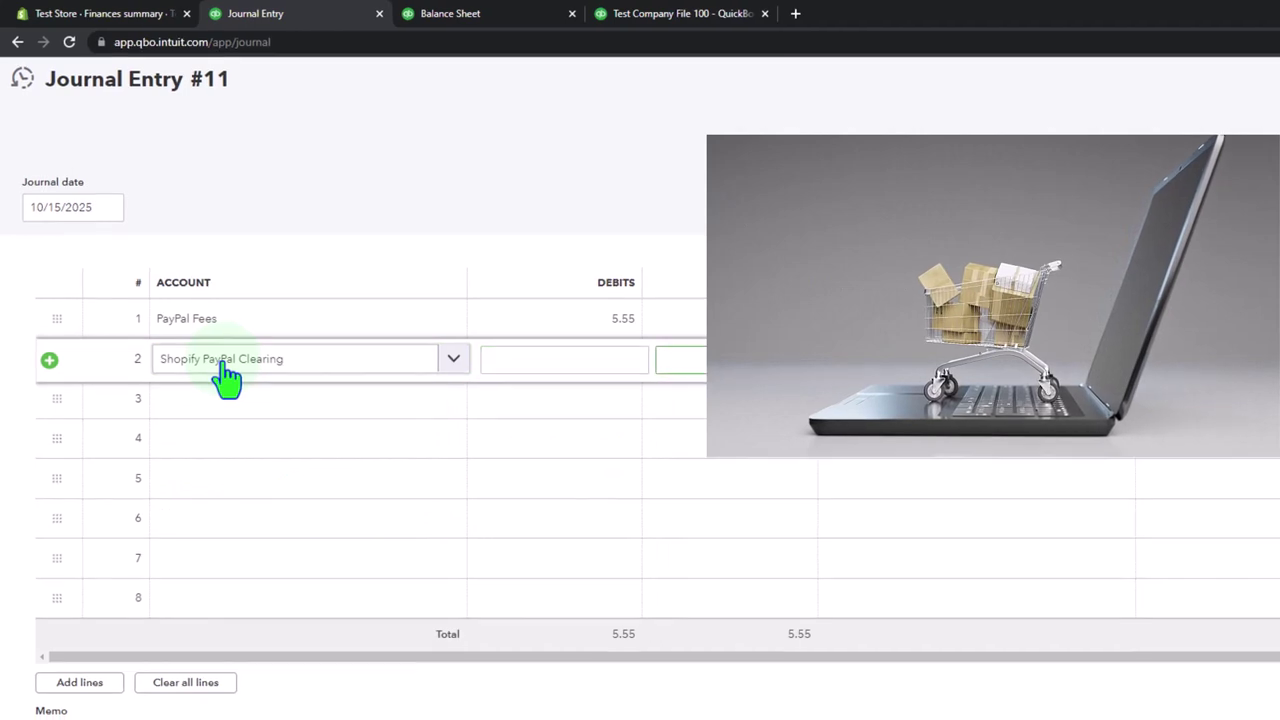
key("Tab")
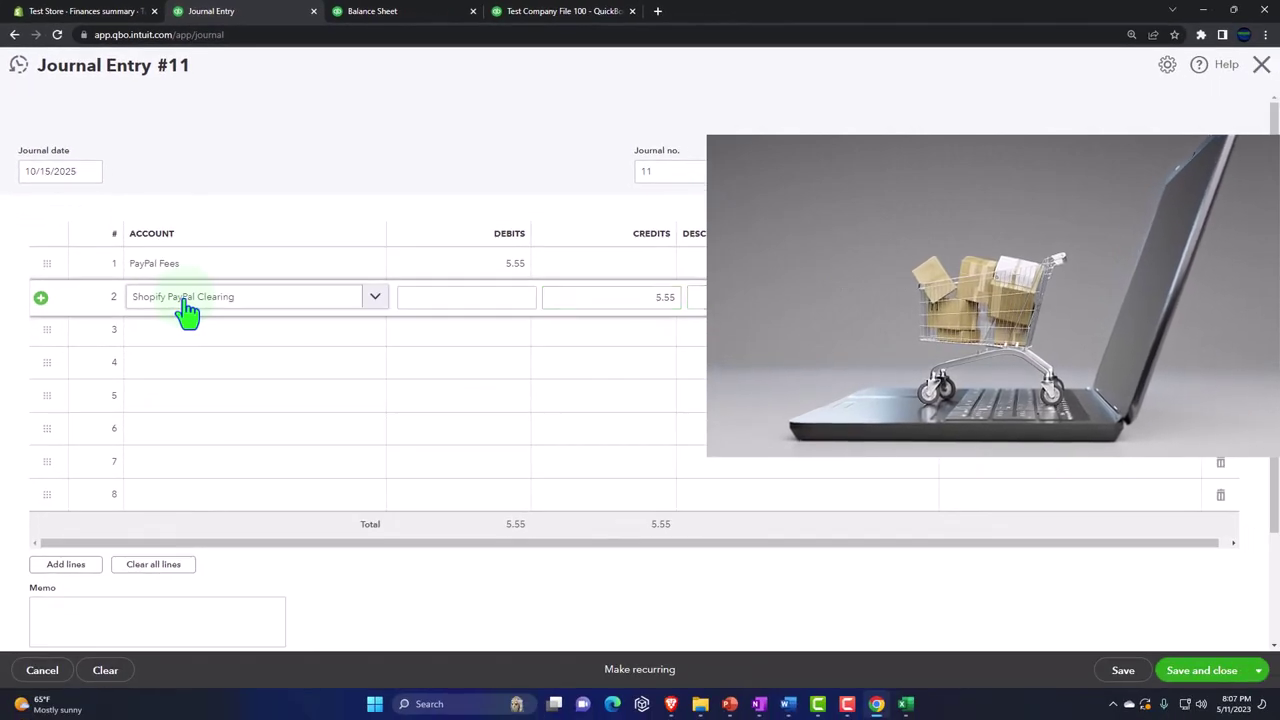
key("Tab")
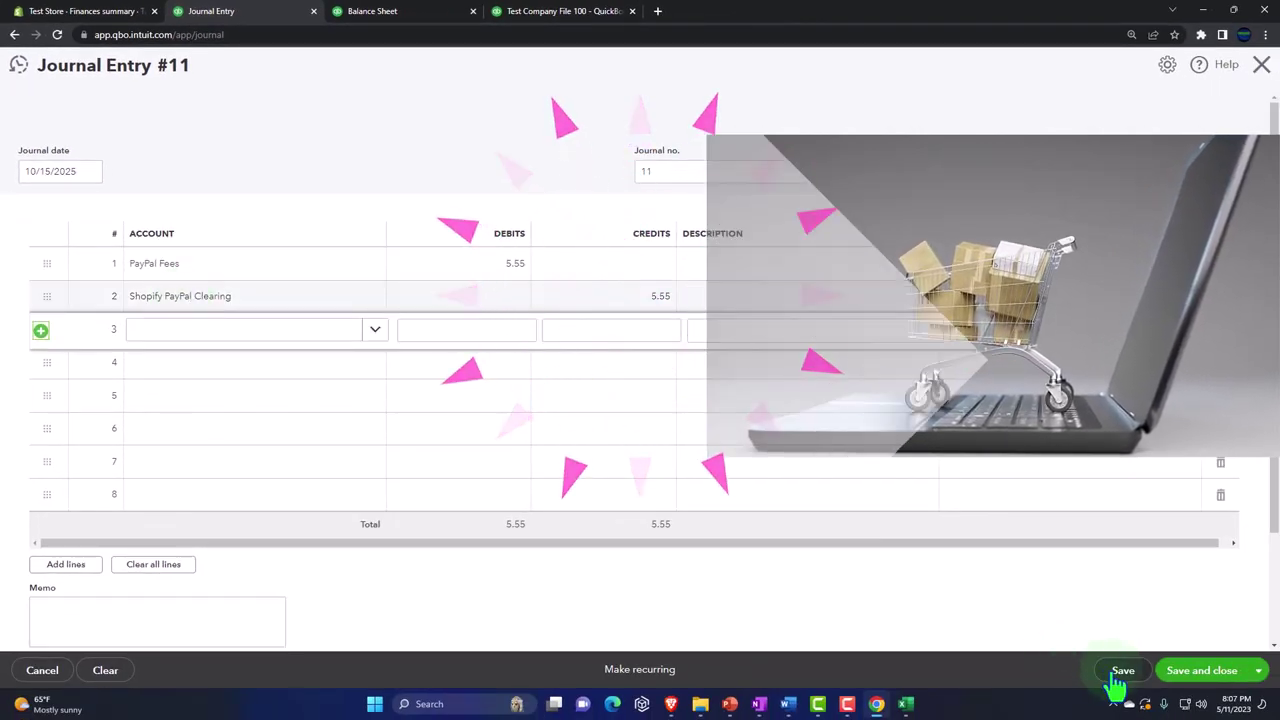
left_click(1177, 684)
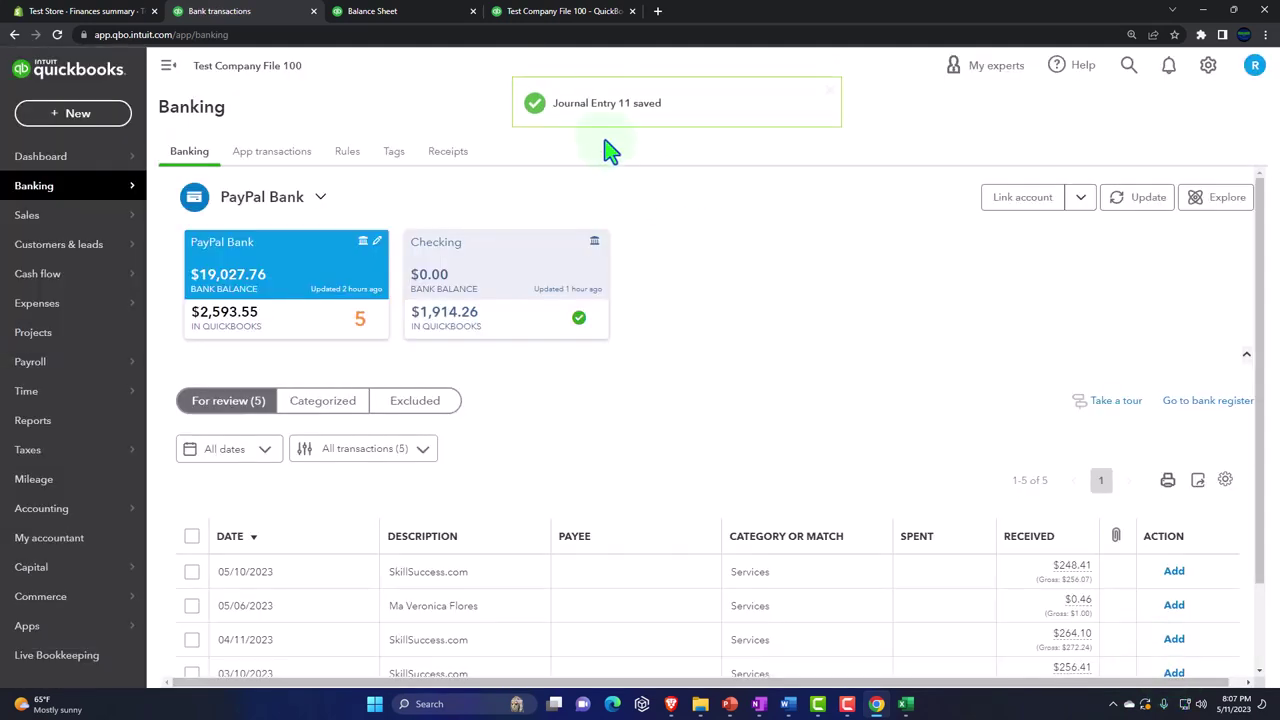
Step: Re-run the Balance Sheet and drill into Shopify PayPal Clearing to confirm its $0.00 balance
left_click(405, 15)
scroll(700, 437, "up", 3)
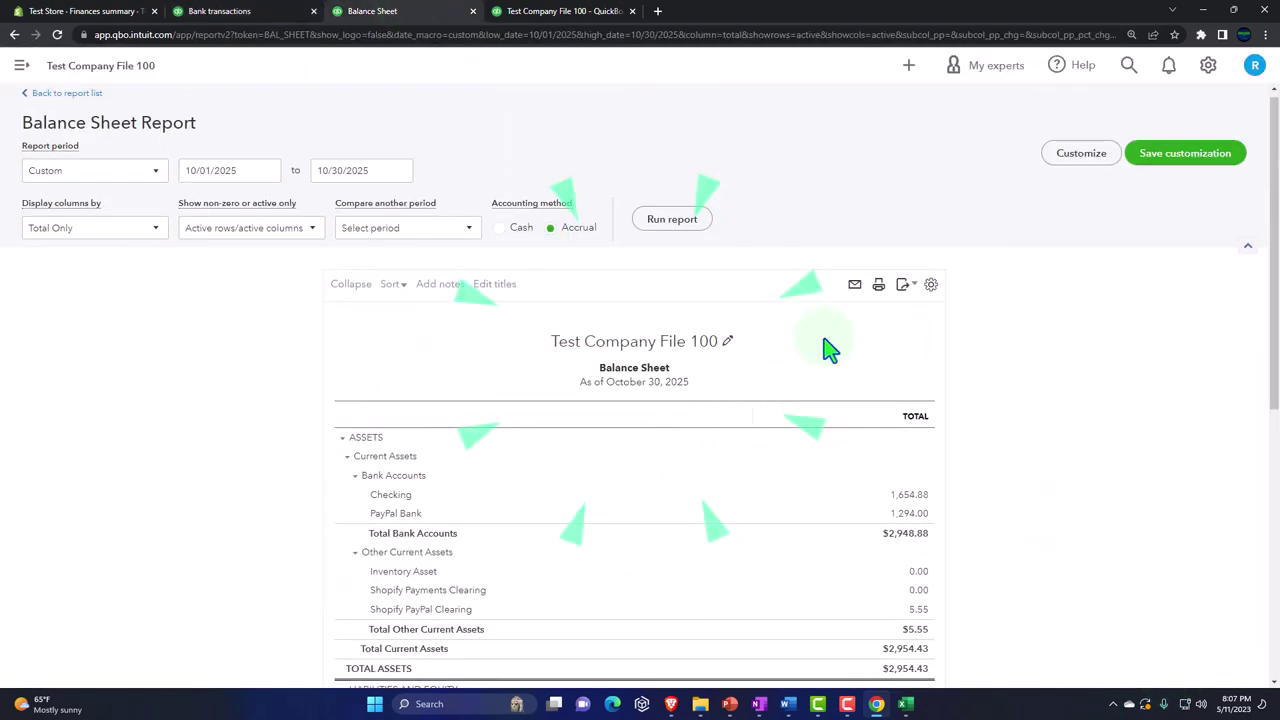
left_click(672, 219)
scroll(689, 423, "down", 2)
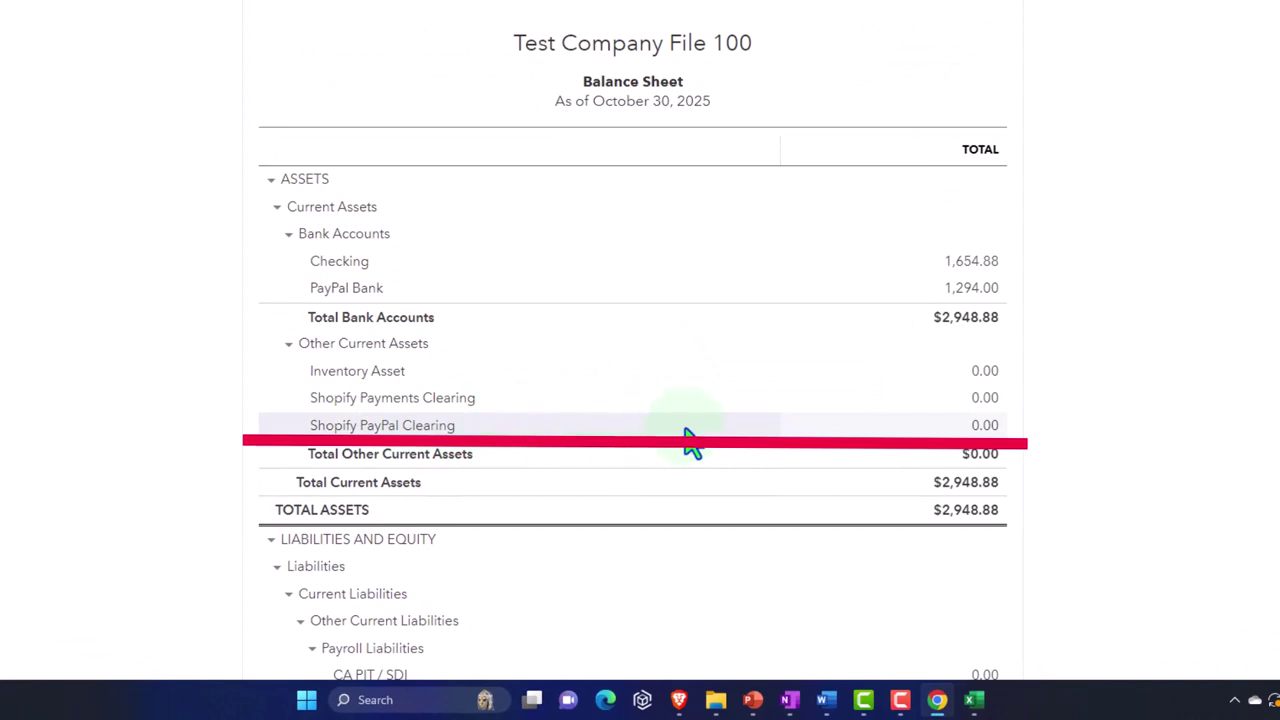
left_click(988, 430)
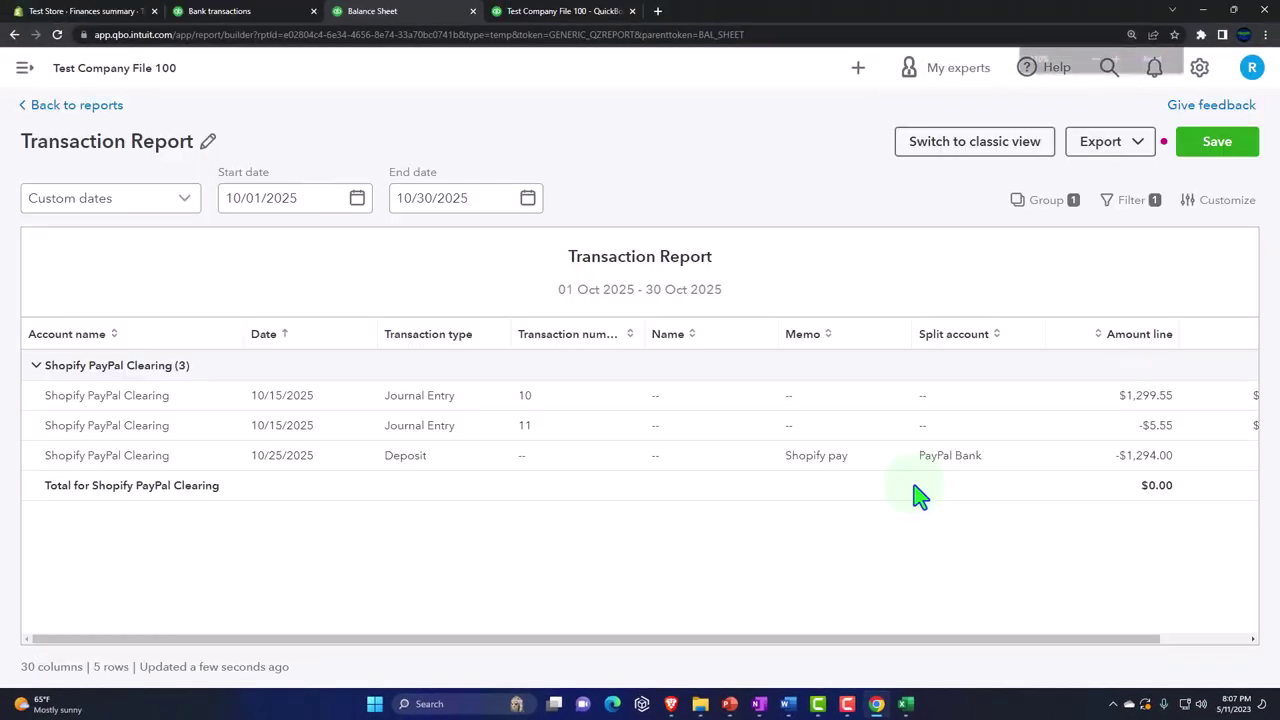
key("ctrl+minus")
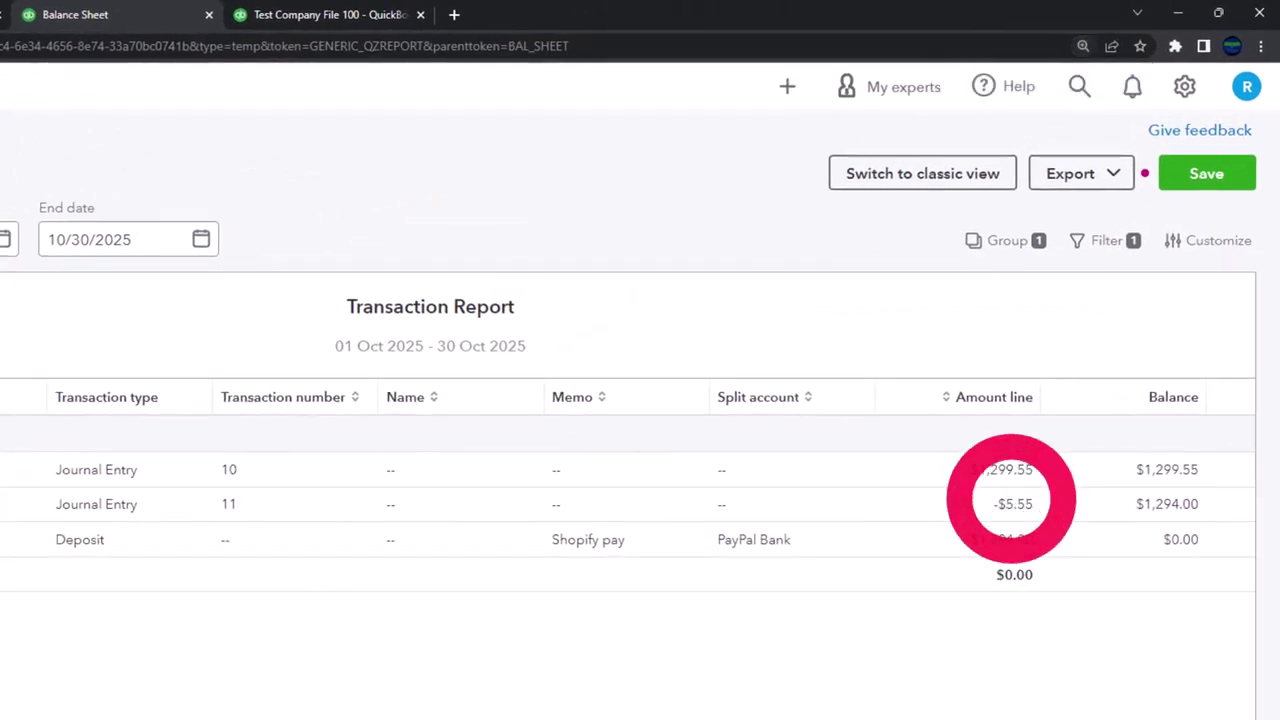
left_click(1012, 503)
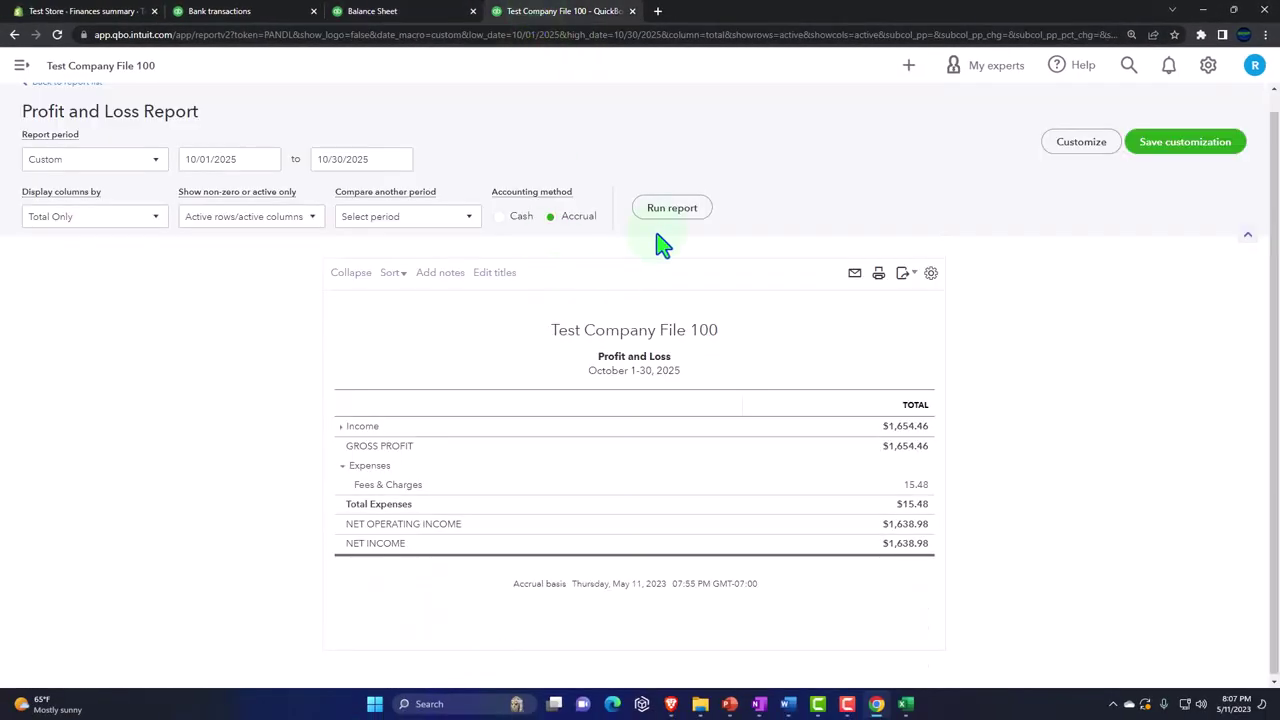
Step: Rerun the October Profit and Loss, enlarge it, and collapse Income to show PayPal Fees 5.55
left_click(666, 208)
scroll(686, 337, "down", 2)
key("ctrl+plus")
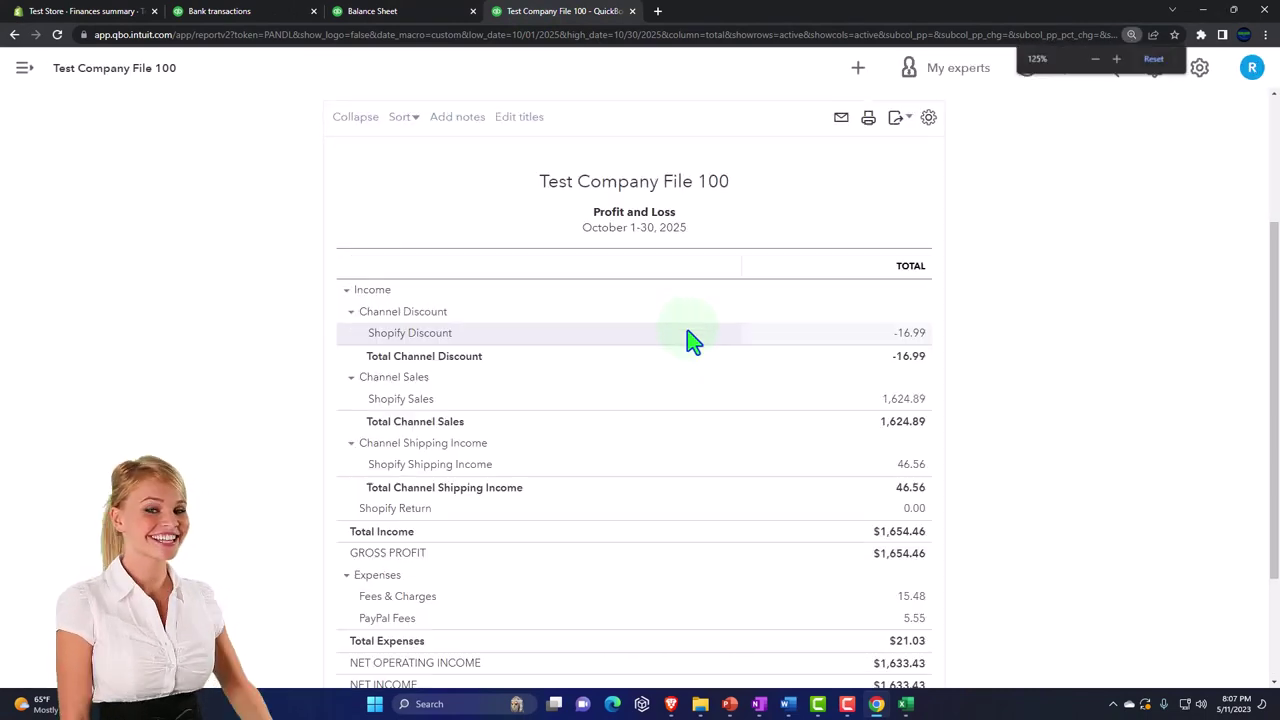
scroll(700, 443, "down", 2)
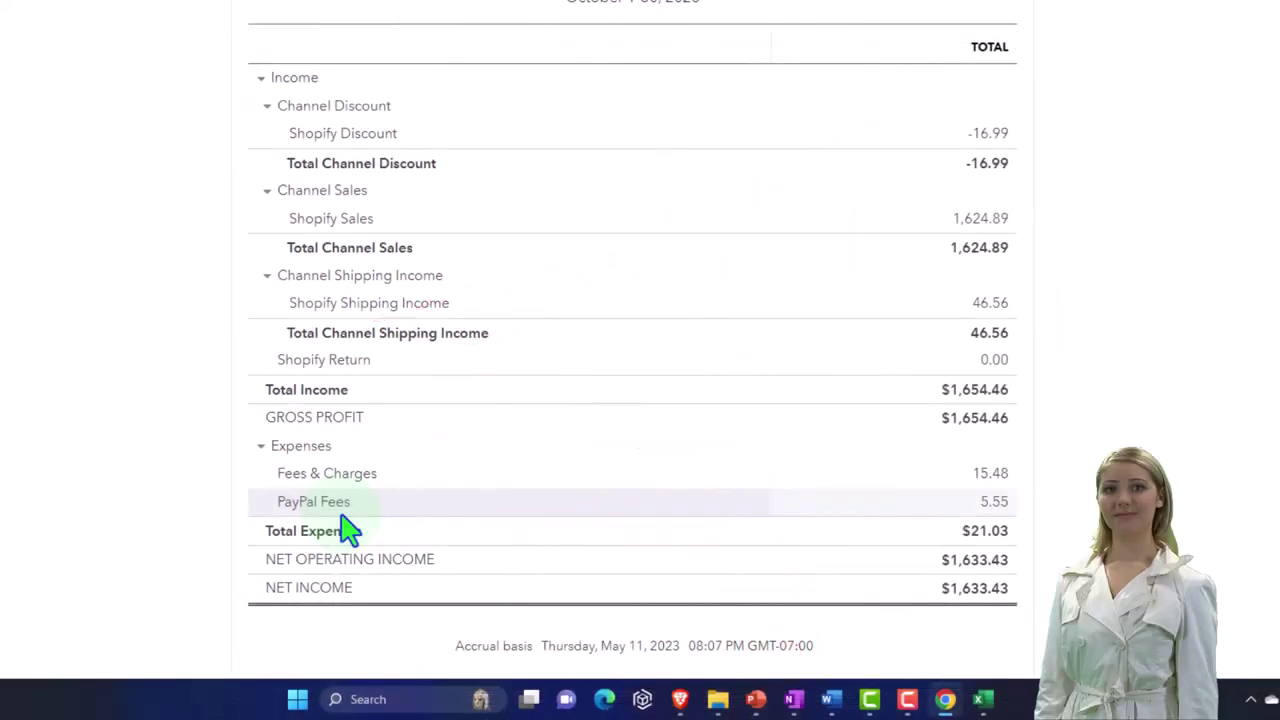
left_click(260, 79)
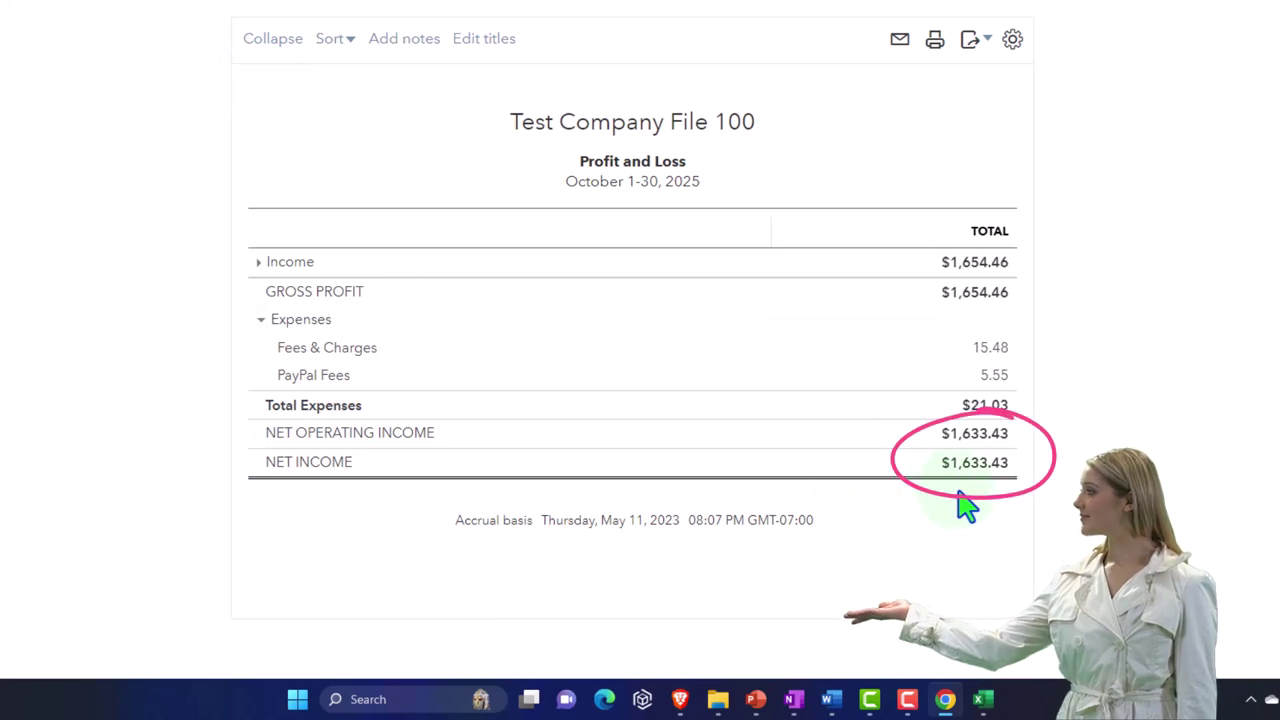
Step: Check net income of $1,633.43 against the Excel trial balance, then return to the report
mouse_move(905, 700)
left_click(850, 610)
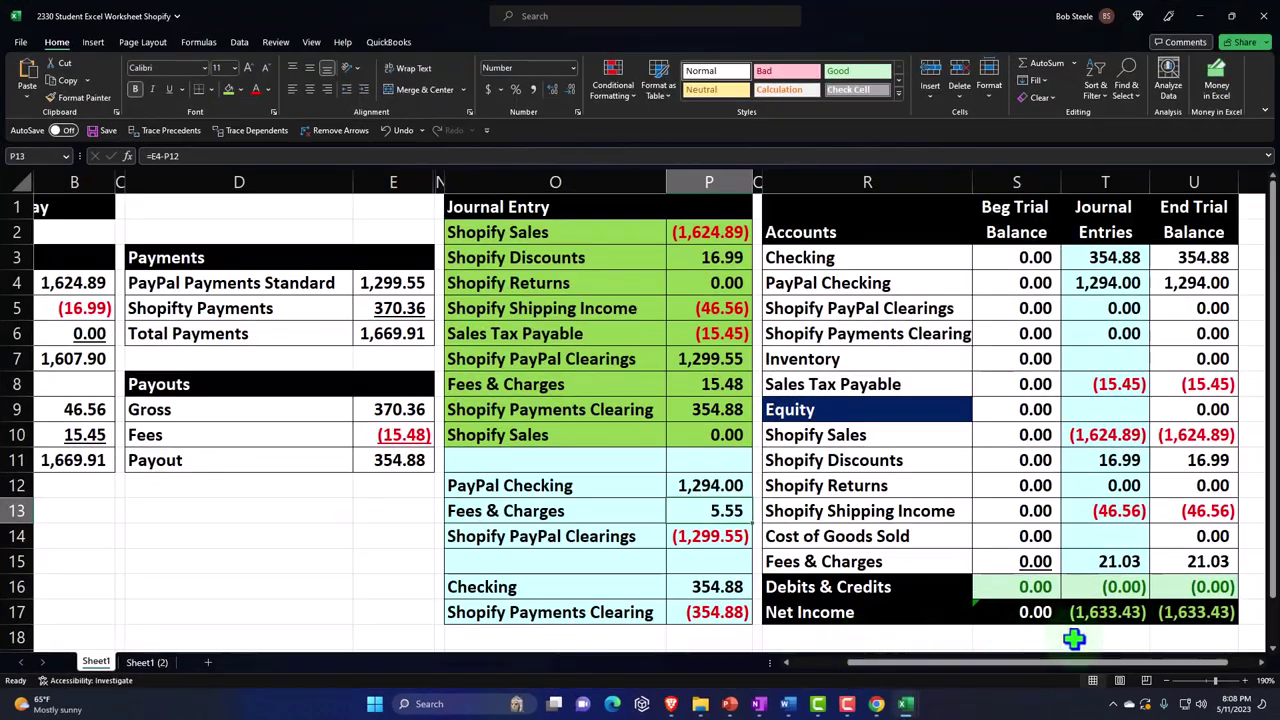
left_click(1195, 612)
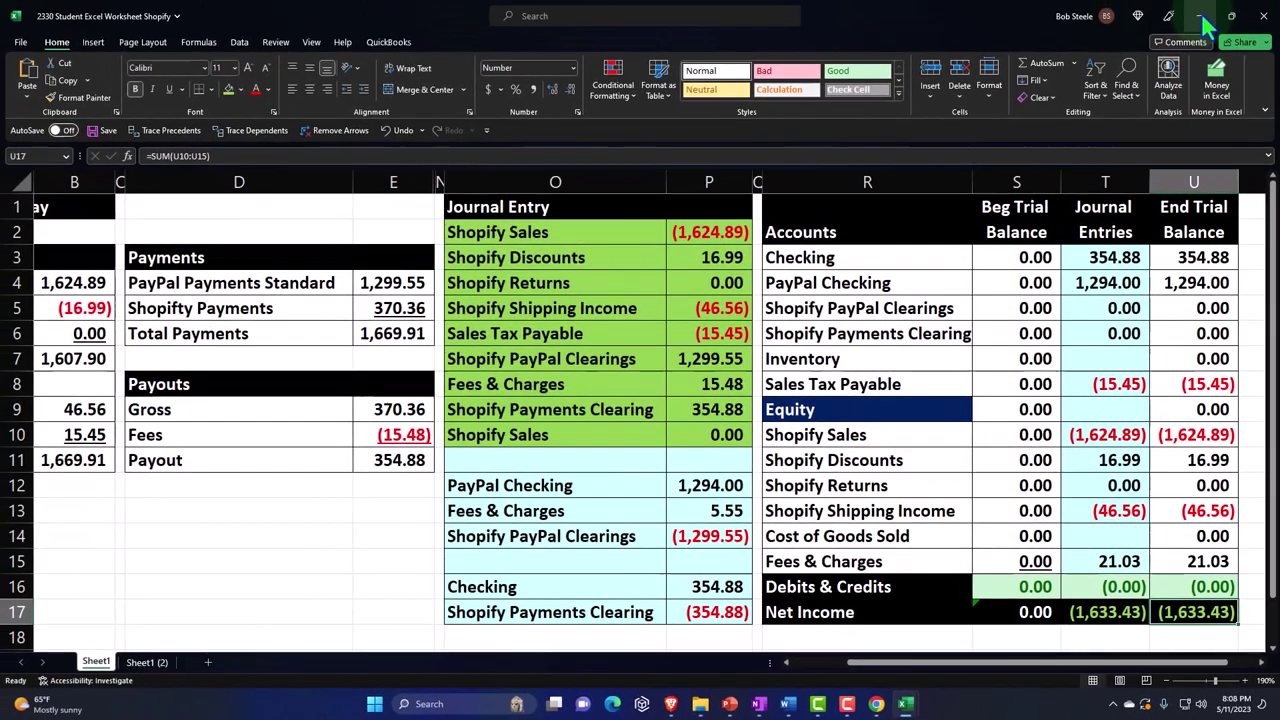
left_click(1190, 12)
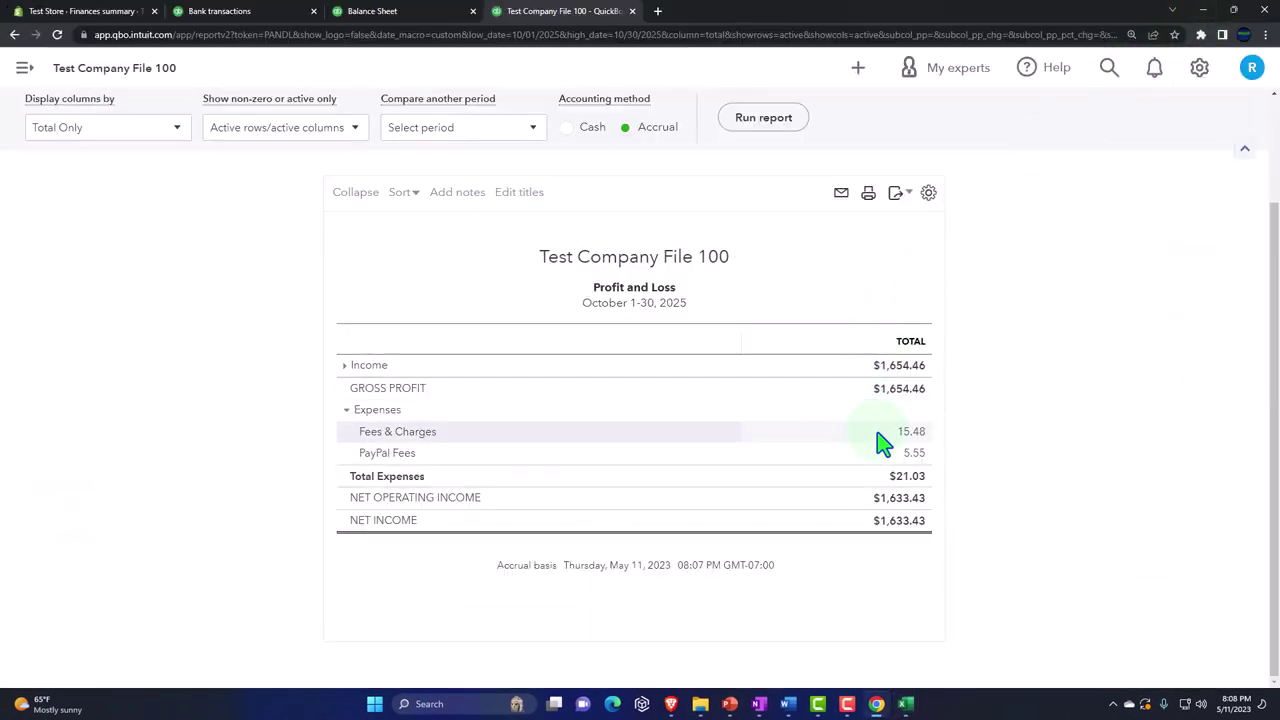
scroll(858, 484, "up", 2)
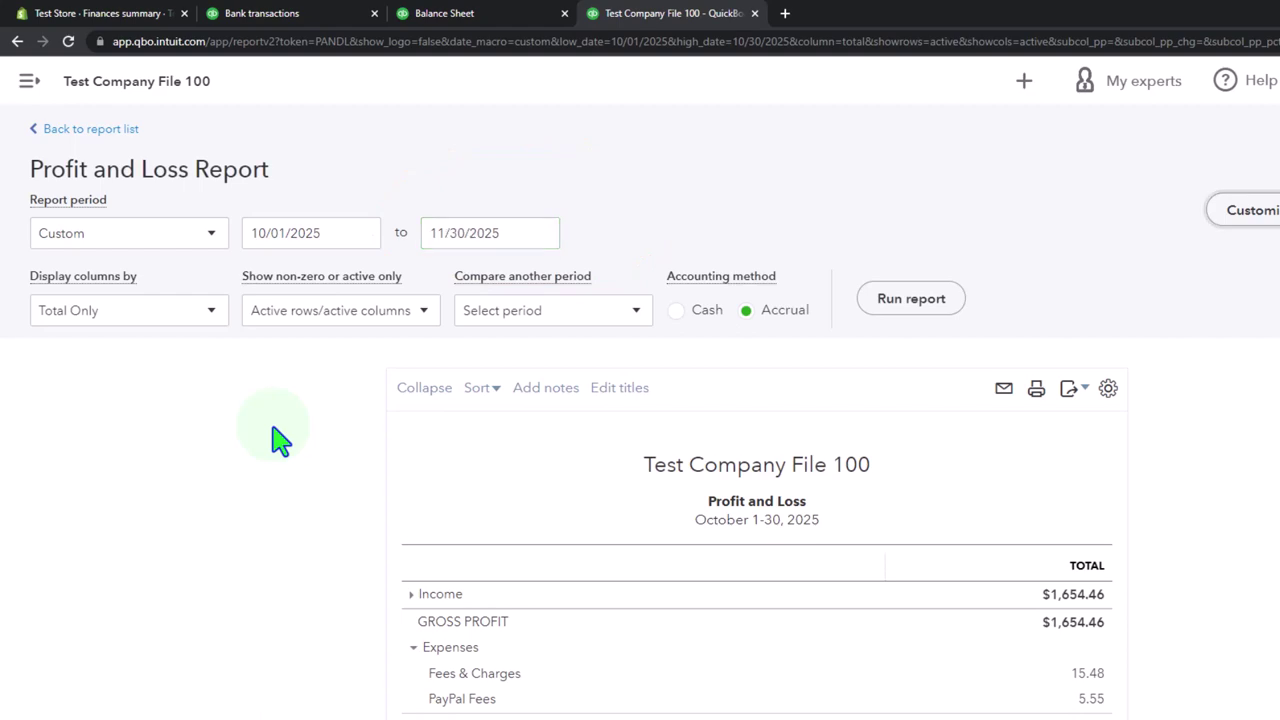
Step: Break the Profit and Loss columns out by Months and rerun the report
left_click(212, 312)
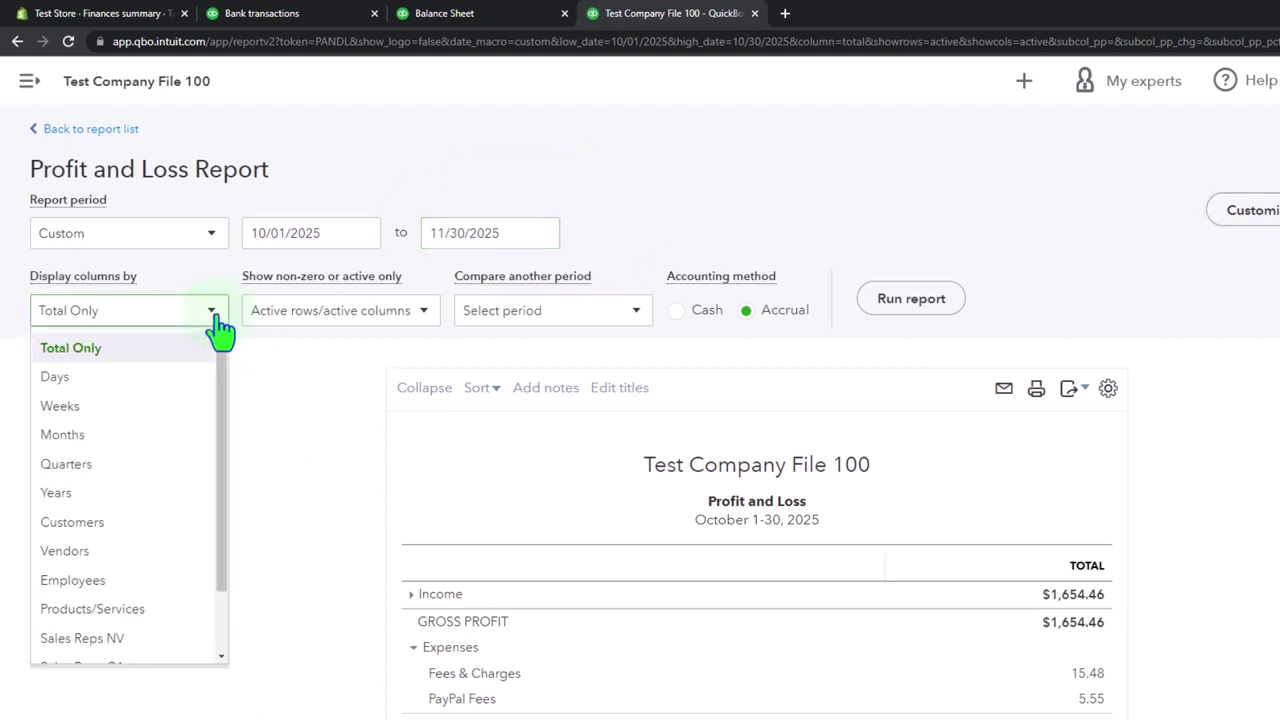
left_click(97, 447)
left_click(935, 300)
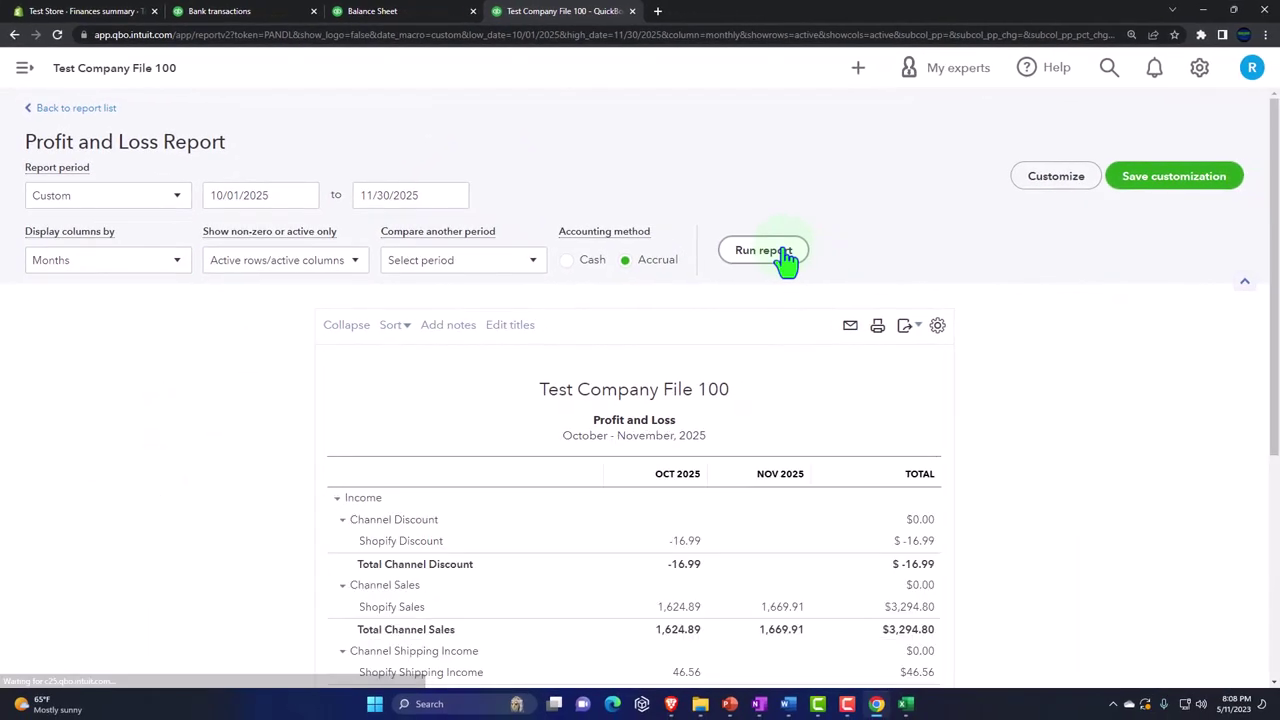
Step: Zoom in and review the Oct and Nov 2025 columns, netting $3,287.86
scroll(810, 300, "down", 2)
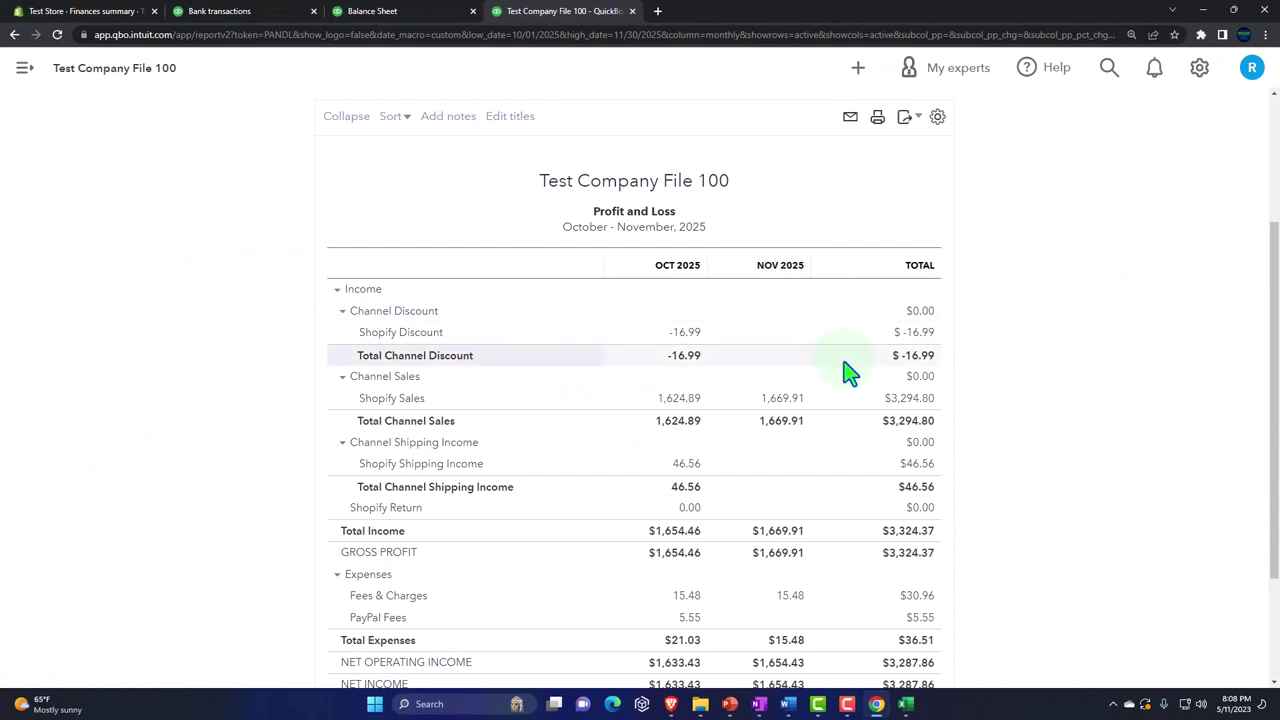
scroll(840, 376, "down", 1)
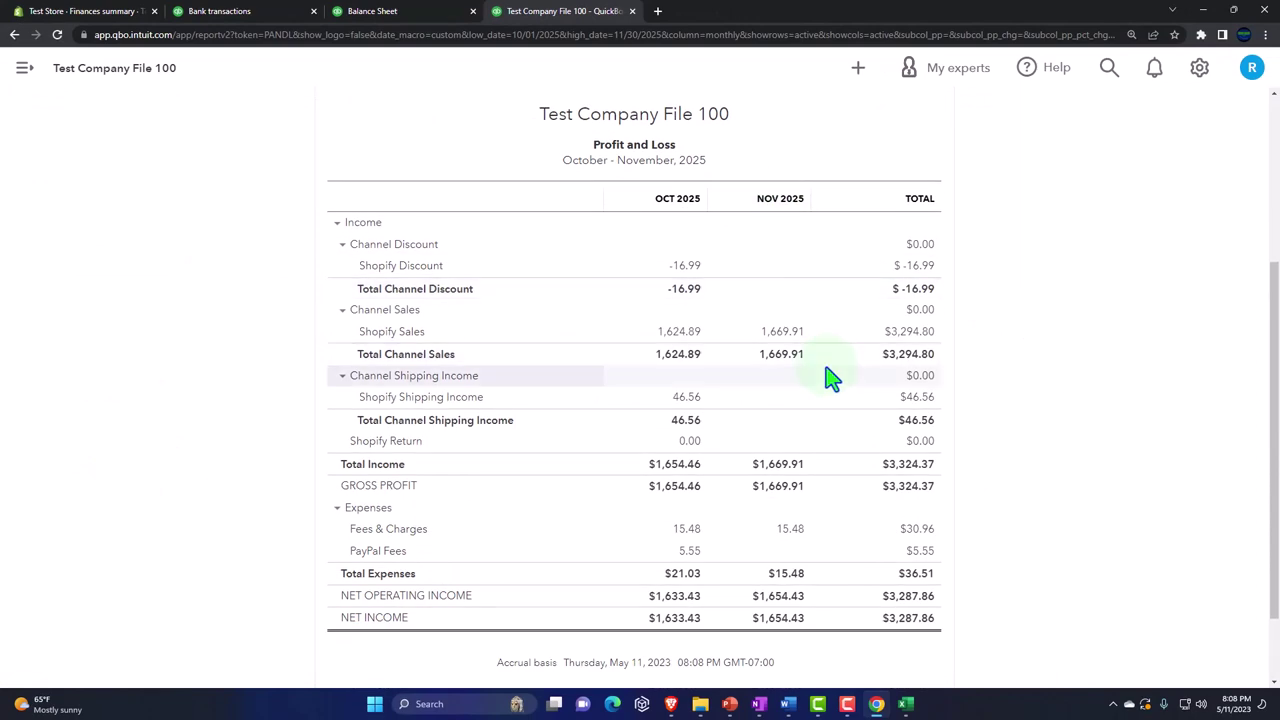
key("ctrl+plus")
scroll(830, 378, "down", 1)
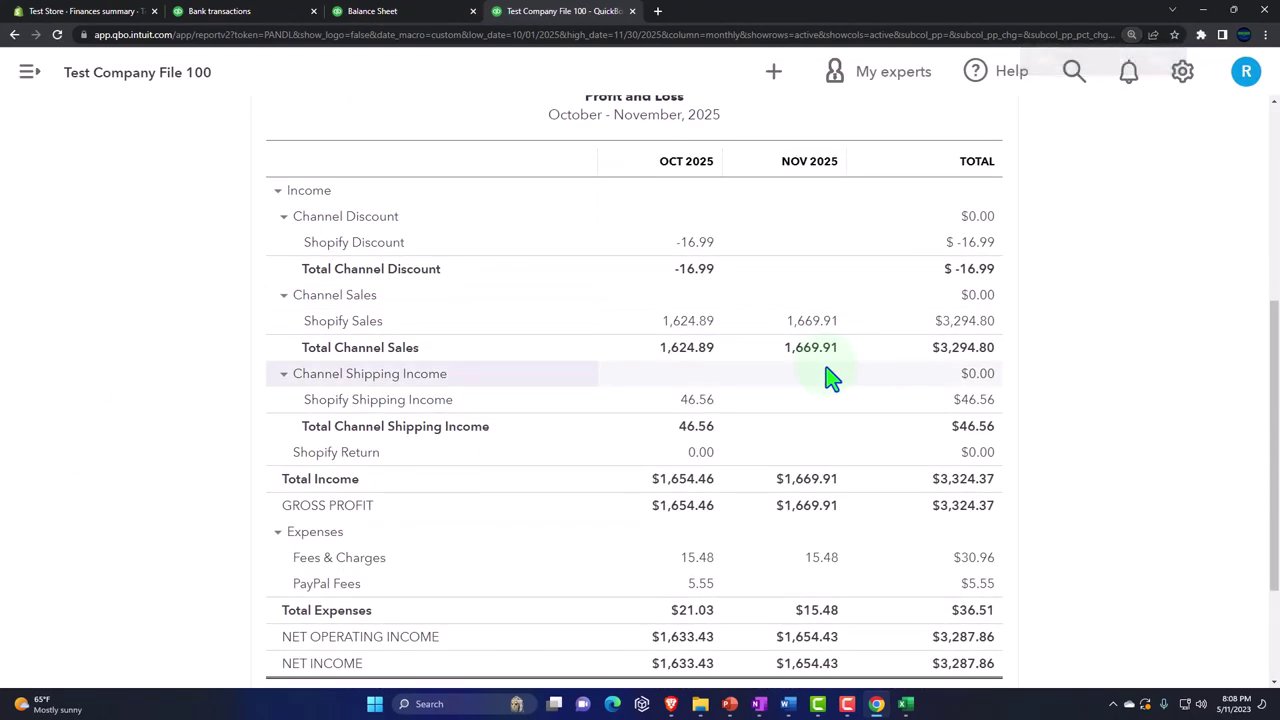
key("ctrl+plus")
scroll(830, 378, "down", 2)
scroll(830, 378, "up", 2)
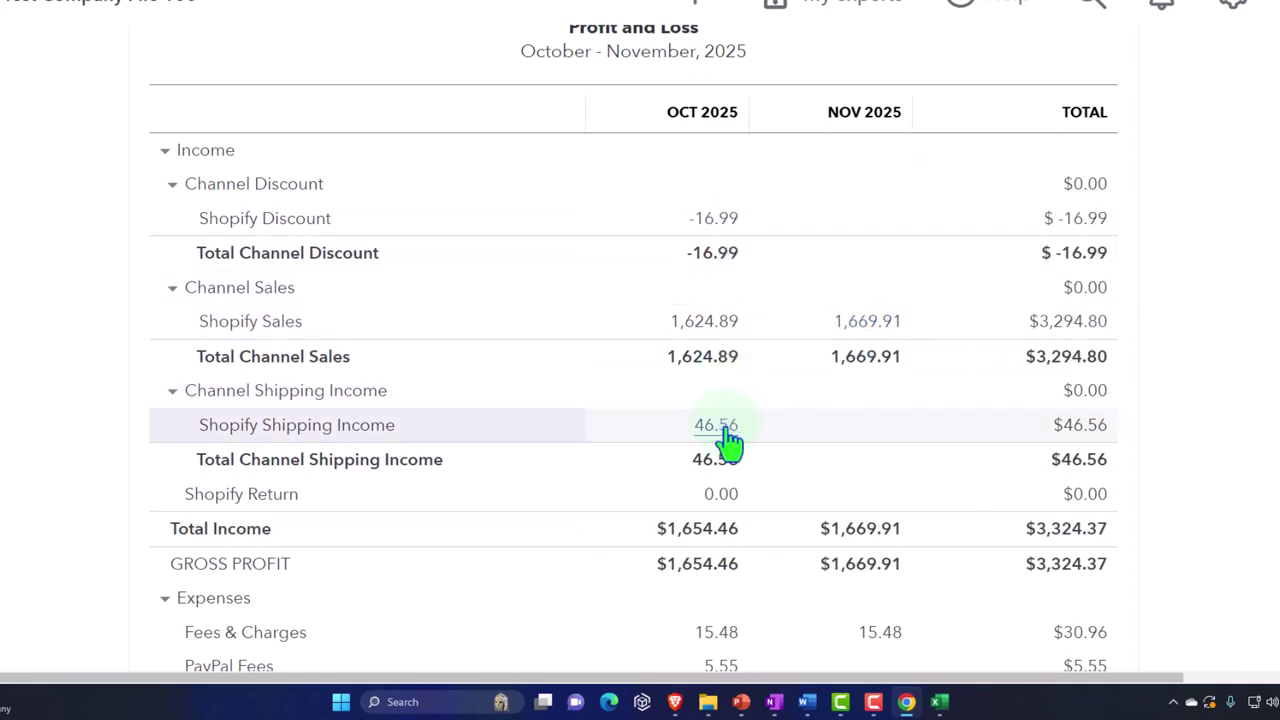
scroll(836, 545, "down", 2)
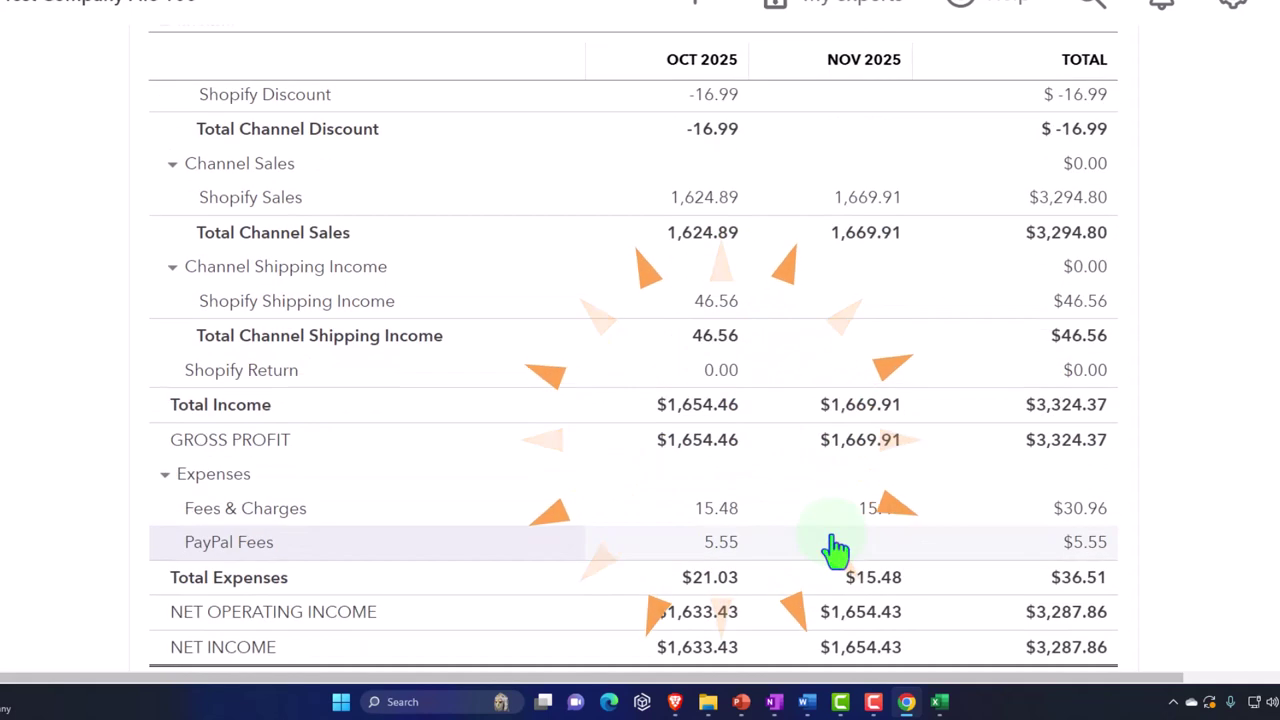
scroll(836, 545, "down", 1)
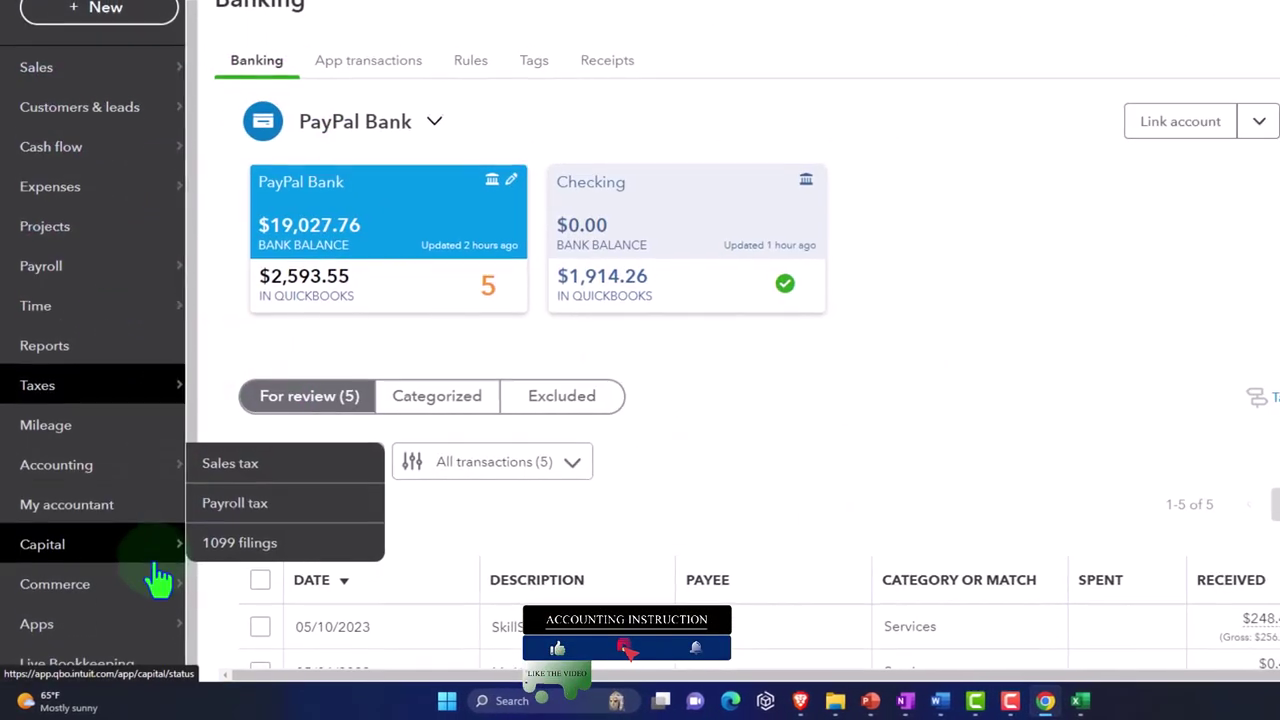
Step: View the Commerce Overview with Shopify synced and $9.70 net revenue, glancing at the + New menu
left_click(88, 668)
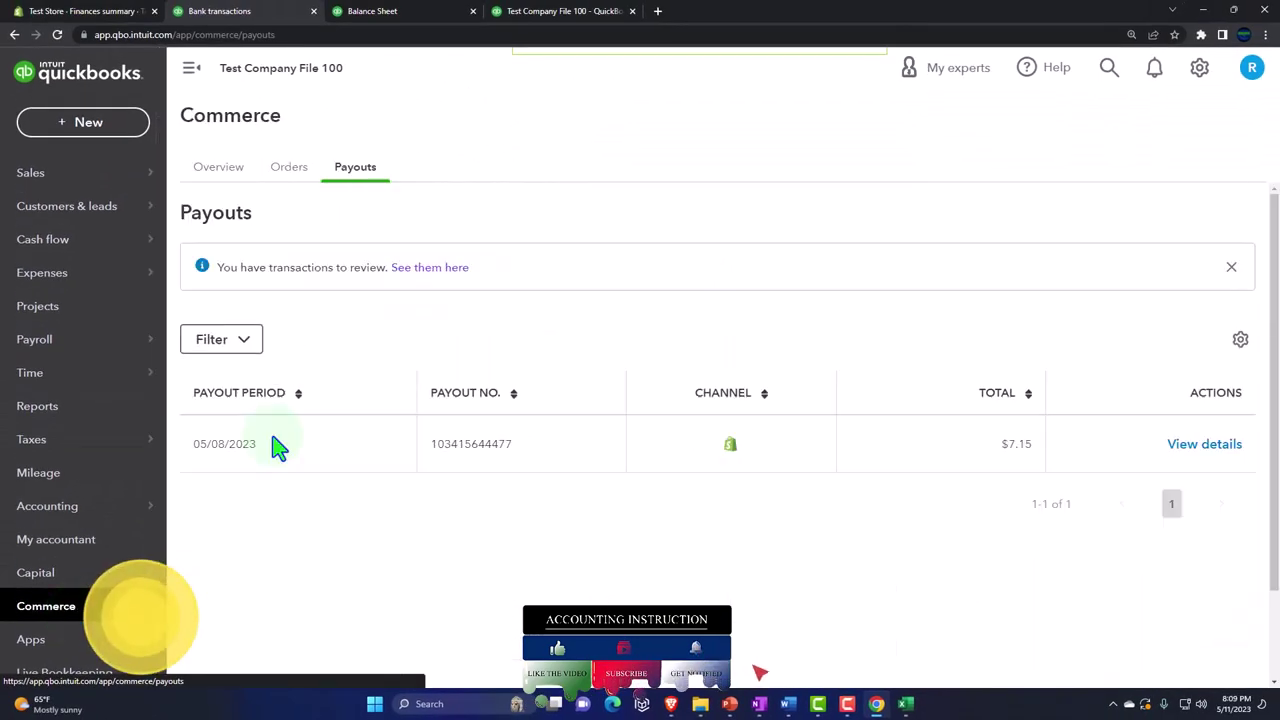
left_click(226, 172)
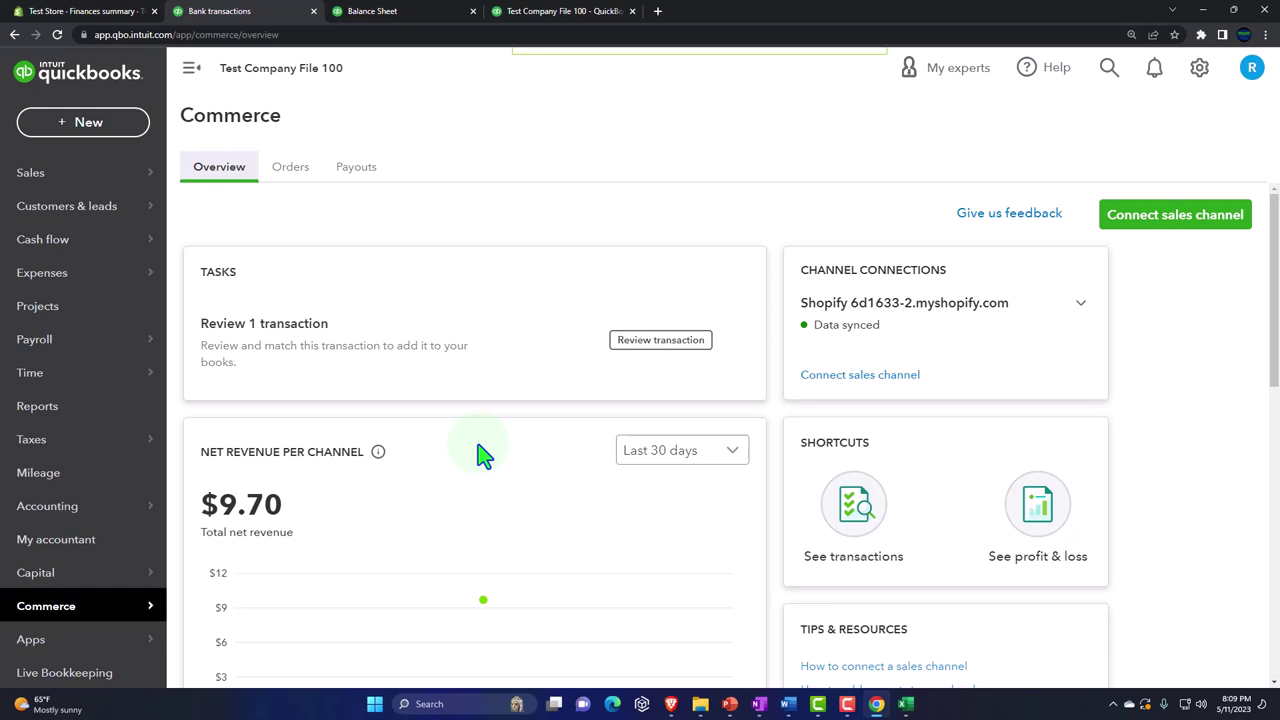
left_click(83, 122)
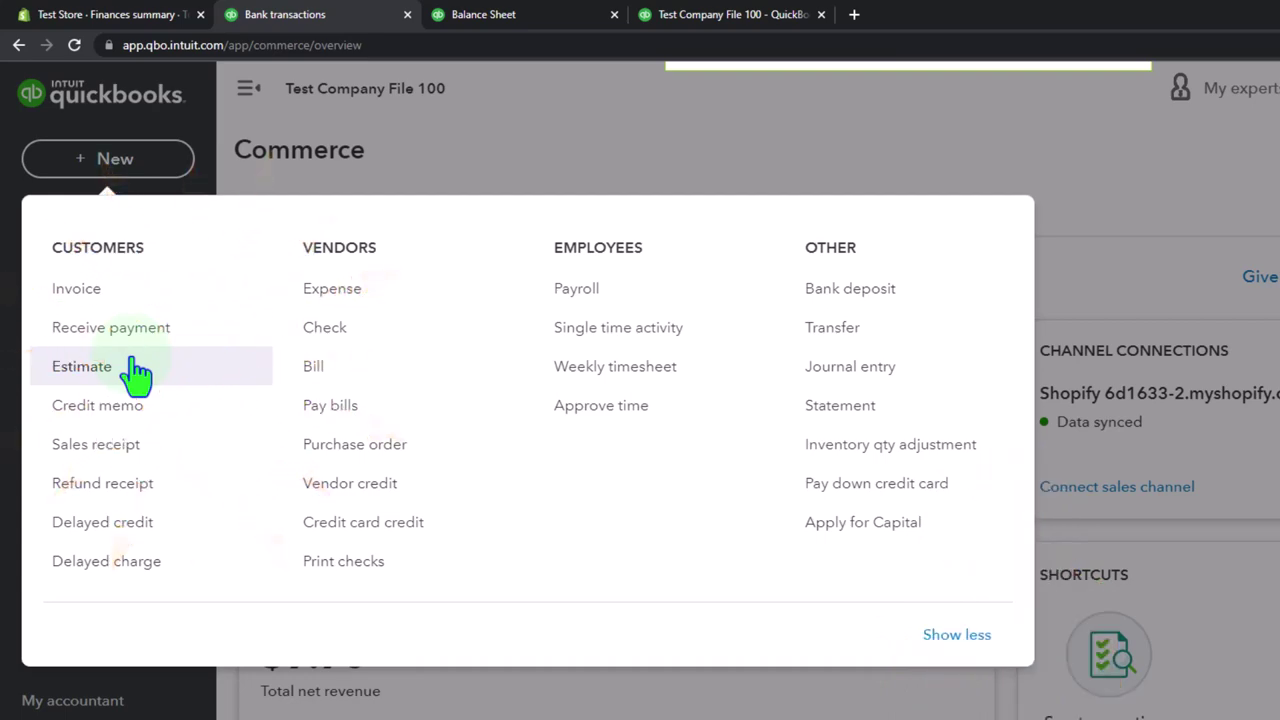
left_click(506, 166)
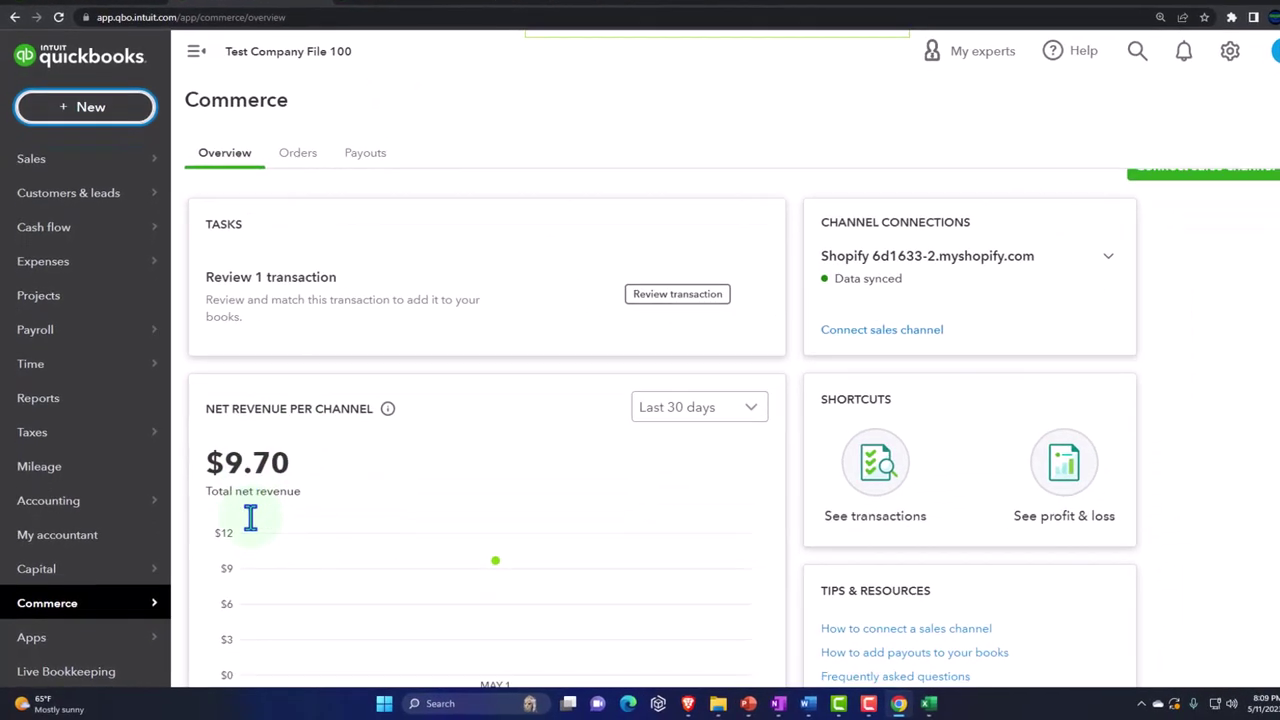
scroll(250, 517, "down", 1)
mouse_move(113, 603)
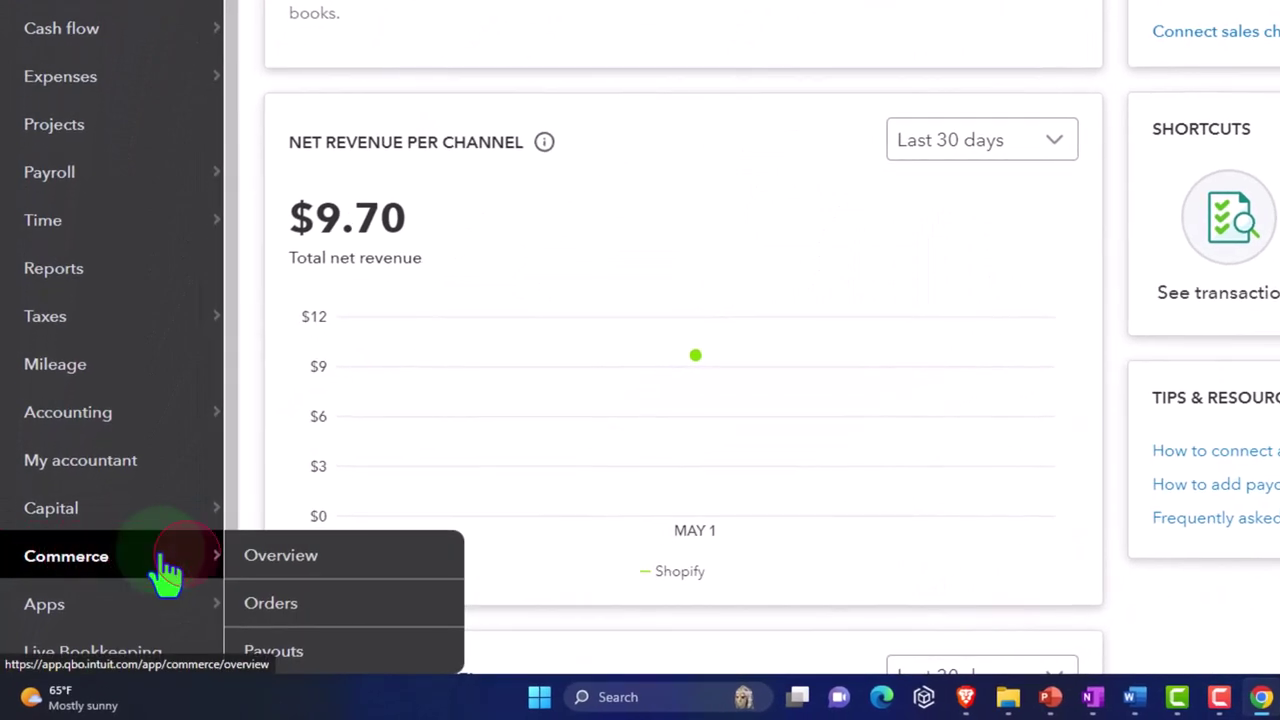
mouse_move(630, 404)
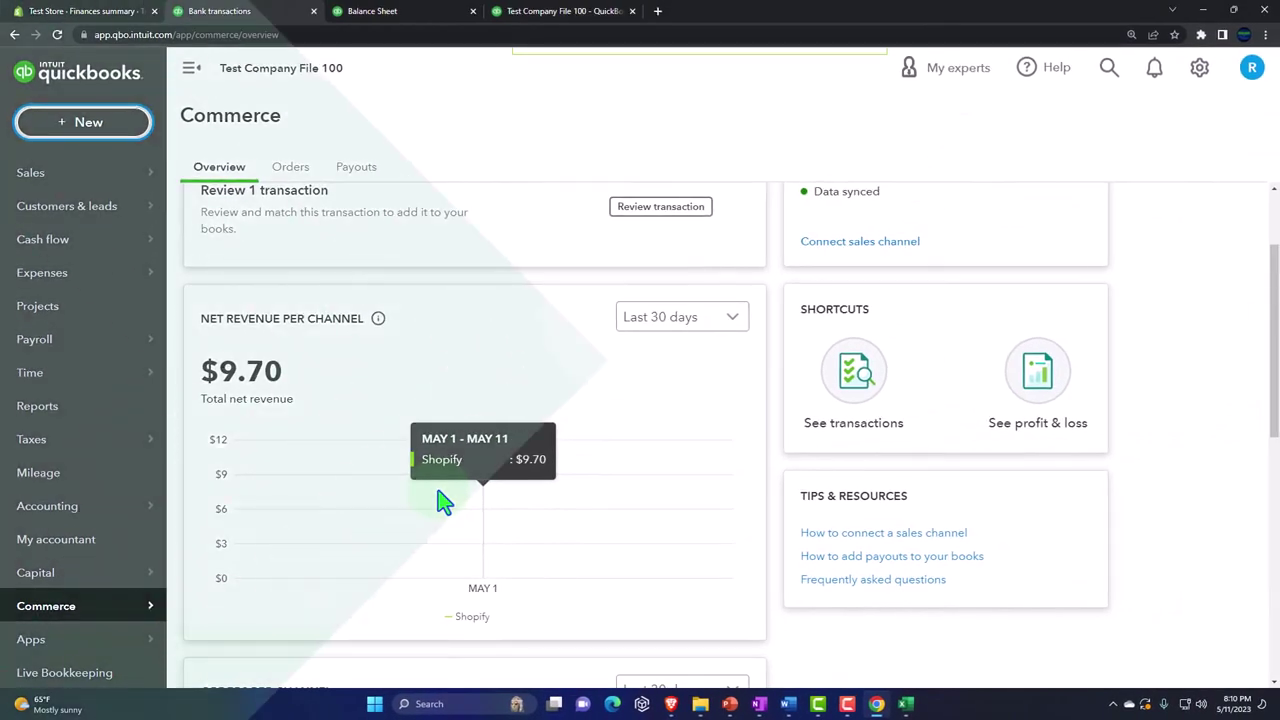